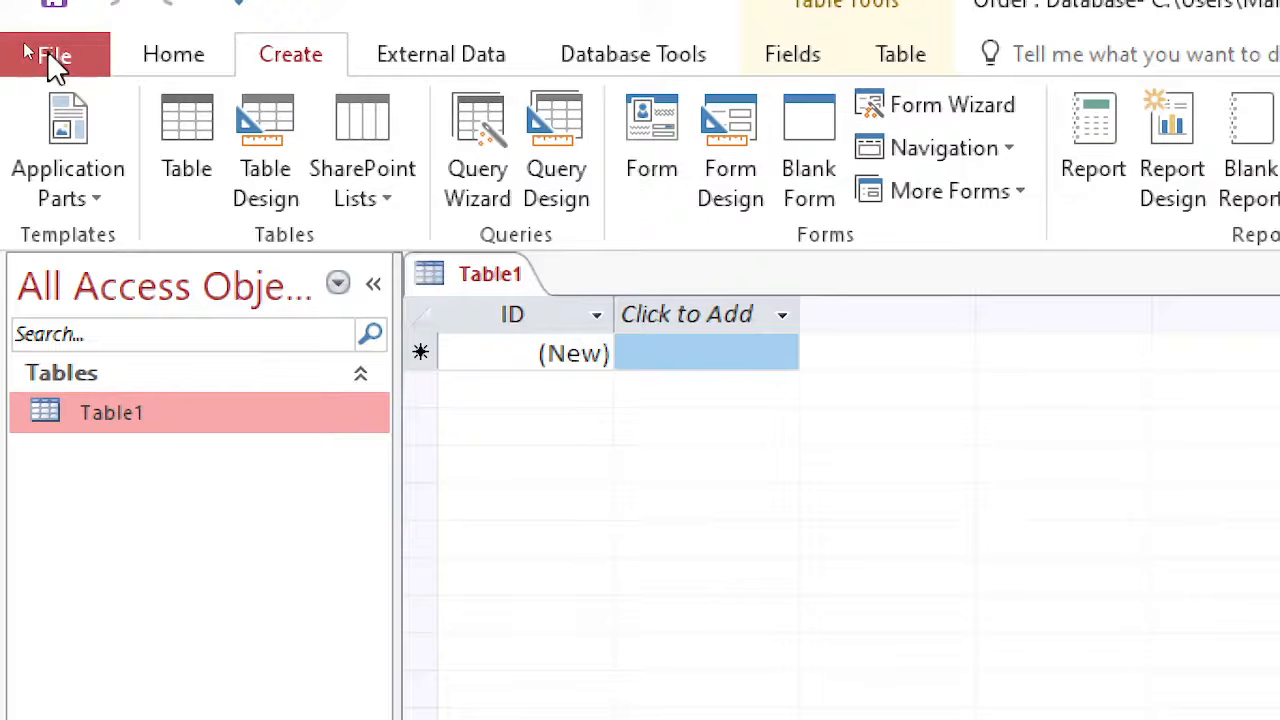
# Save the new table under the name Orderdtl, as given in the lab exercise PDF, and open it in Design View.
pyautogui.click(165, 70)
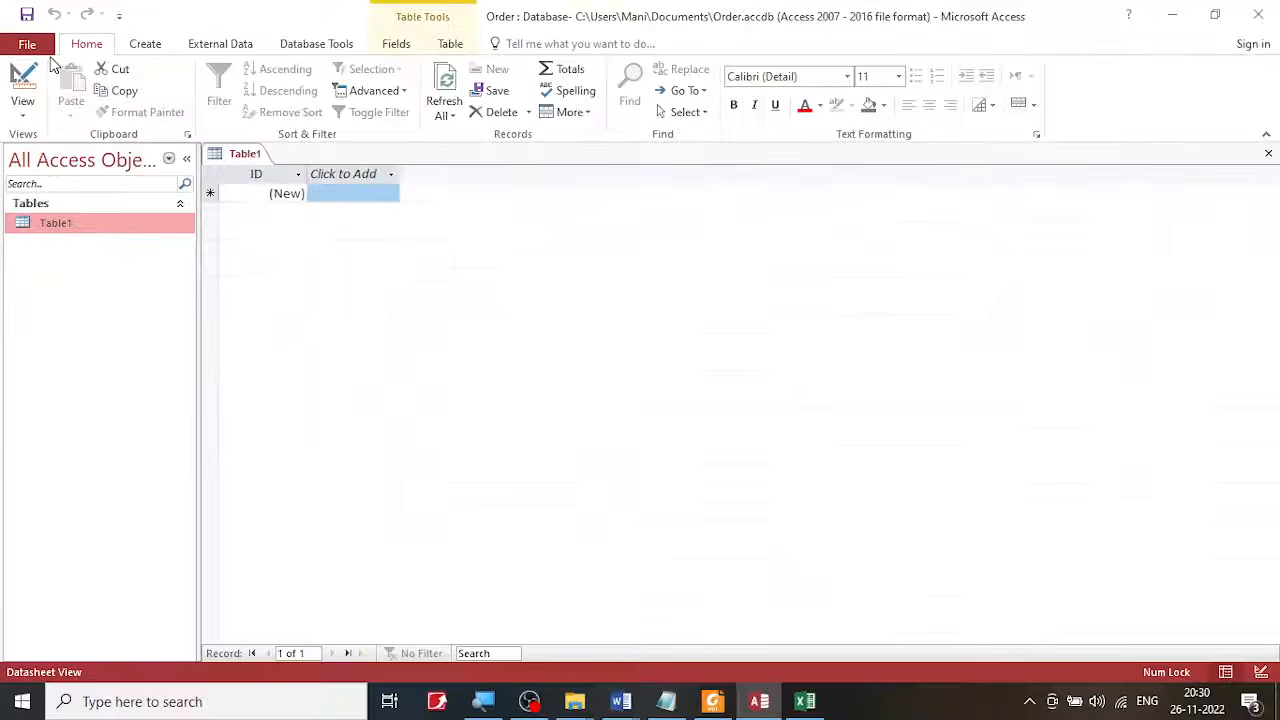
pyautogui.click(712, 701)
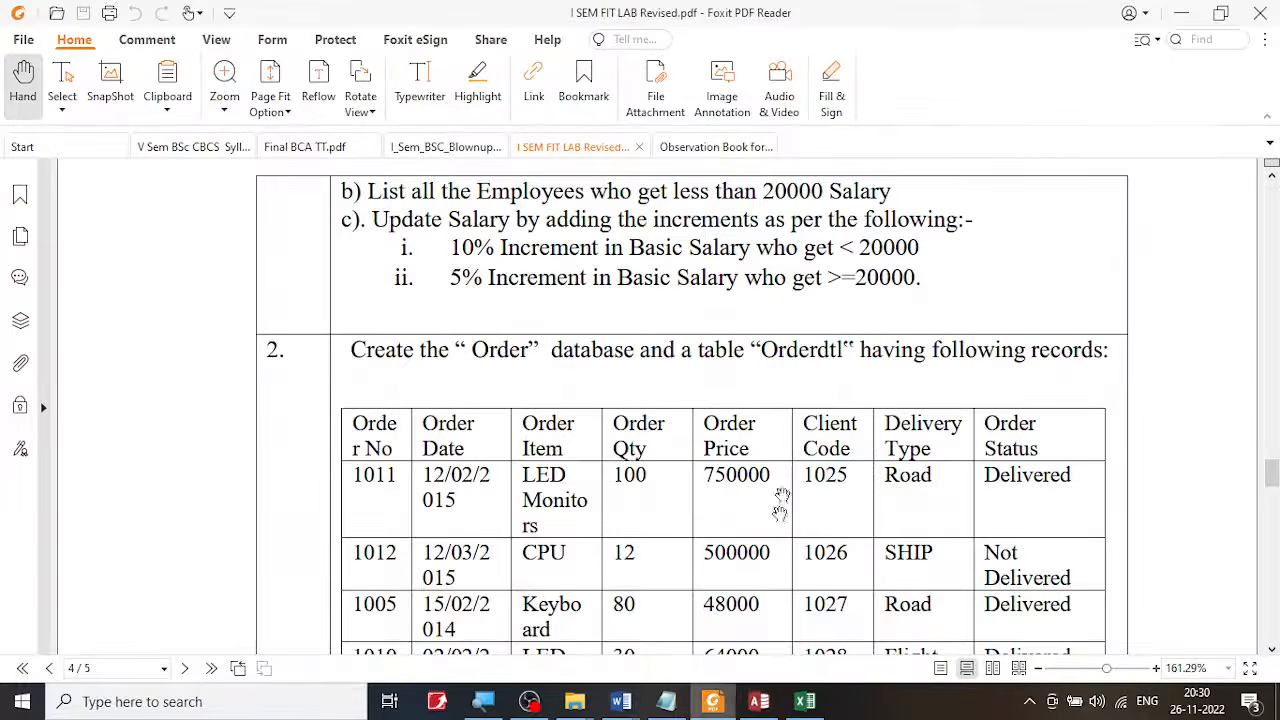
pyautogui.moveTo(767, 349); pyautogui.dragTo(847, 345)
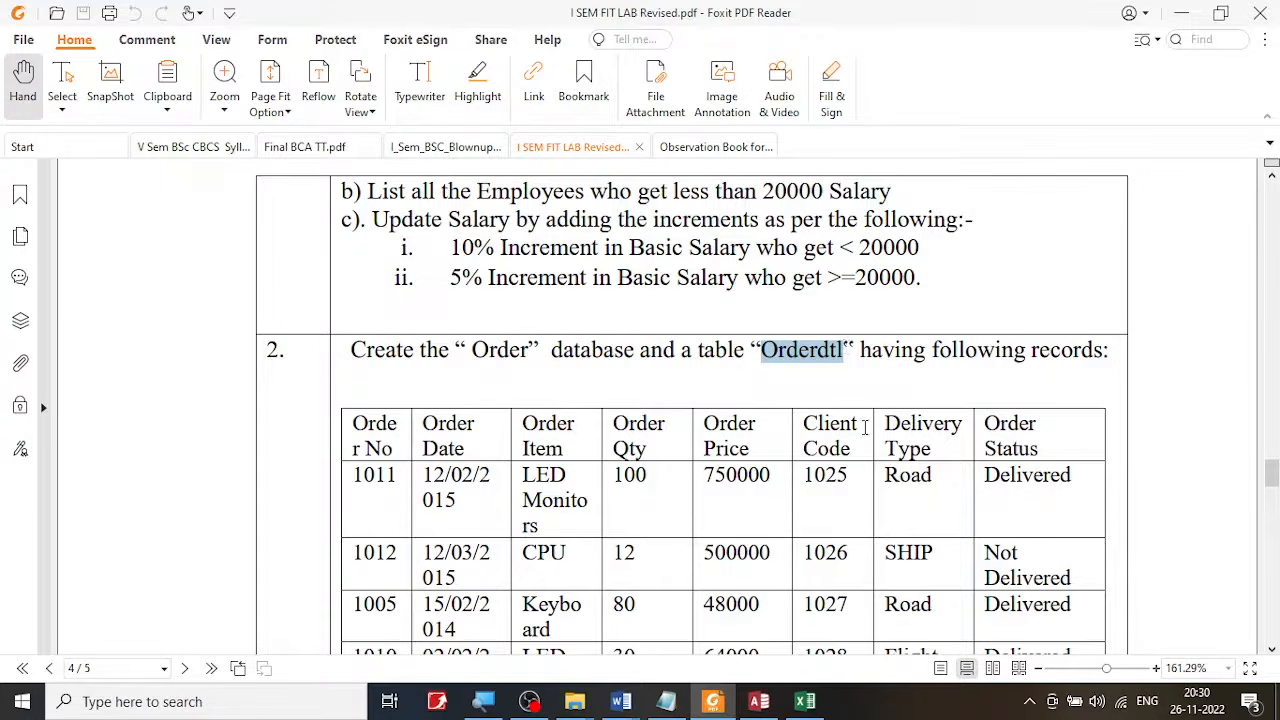
pyautogui.click(760, 703)
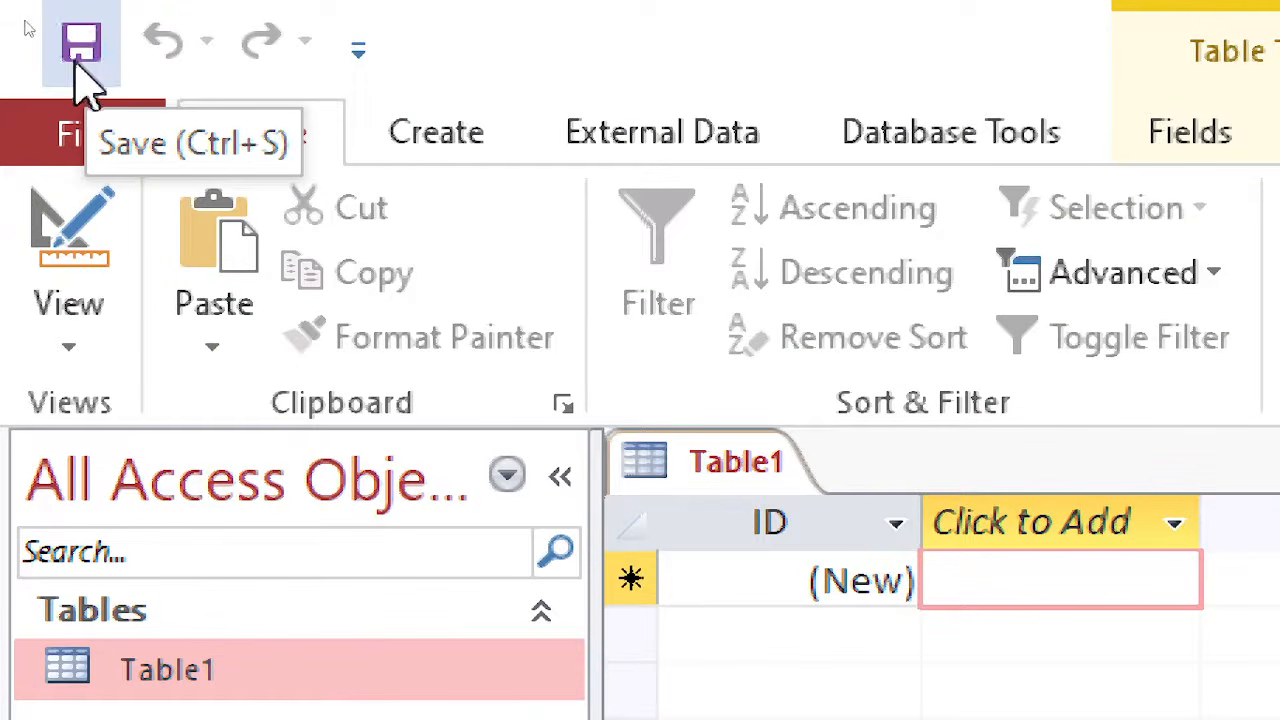
pyautogui.click(76, 62)
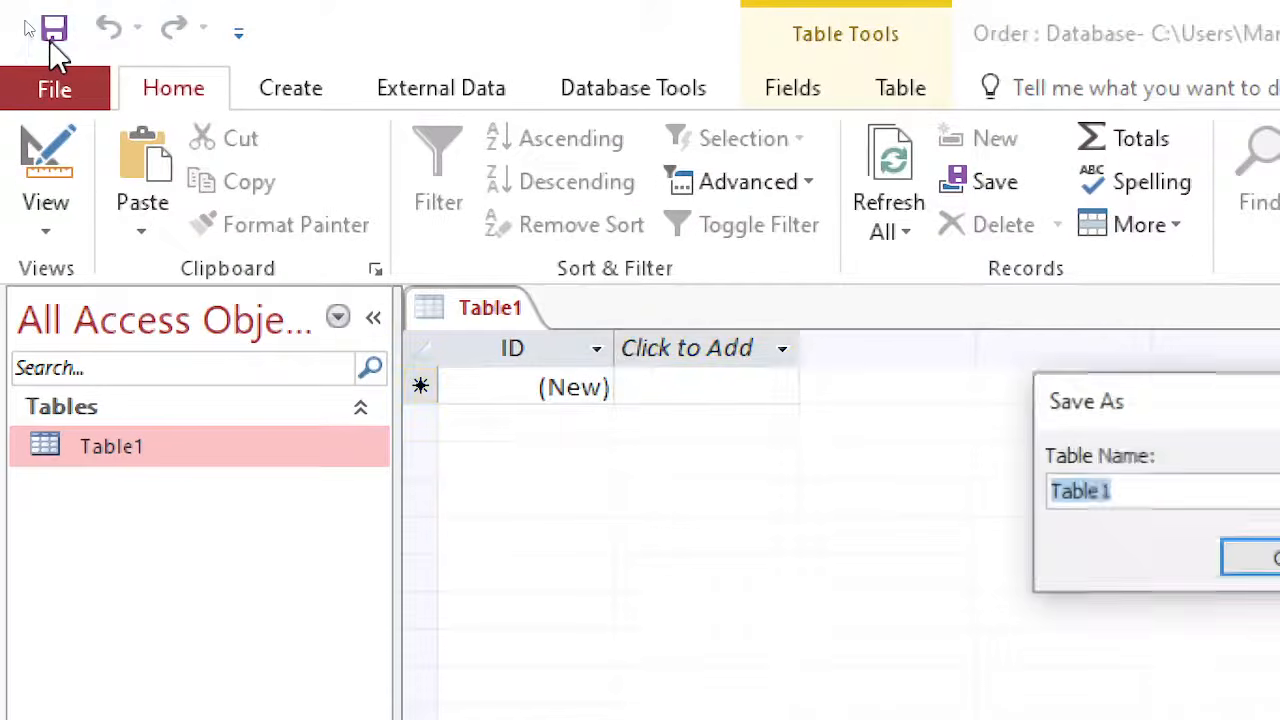
pyautogui.moveTo(1219, 417); pyautogui.dragTo(636, 245)
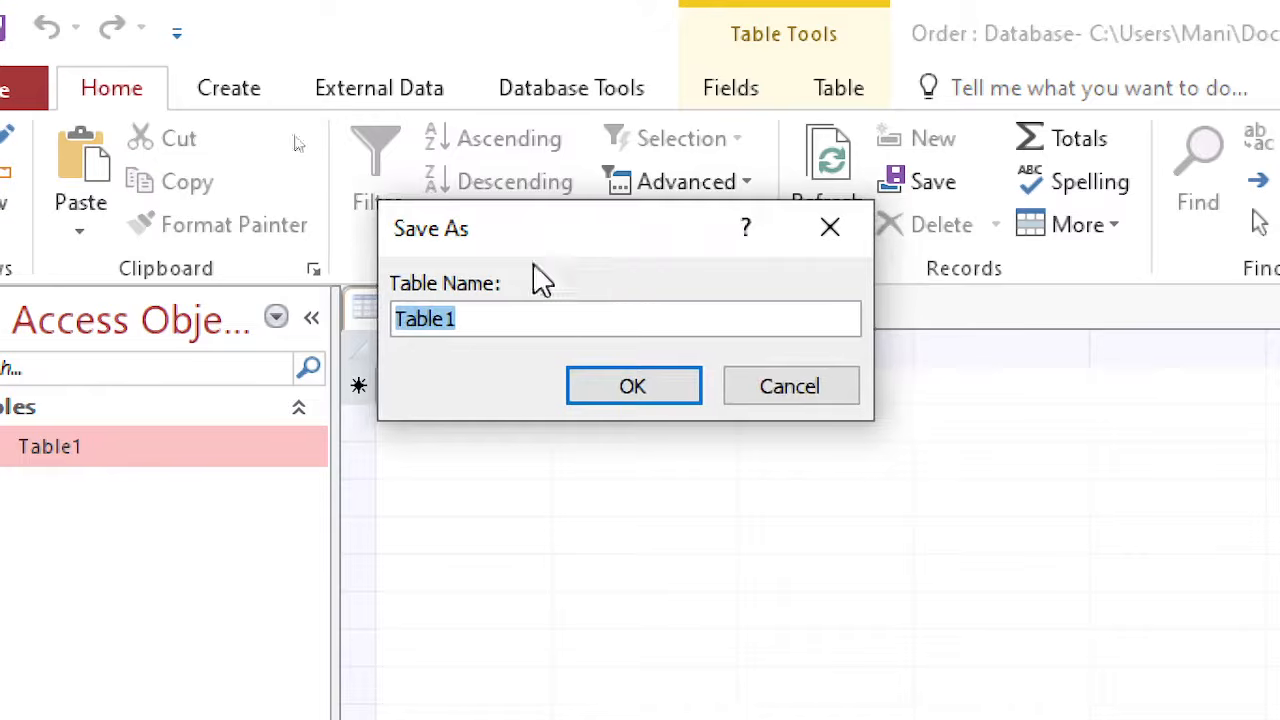
pyautogui.write('Orderdtl')
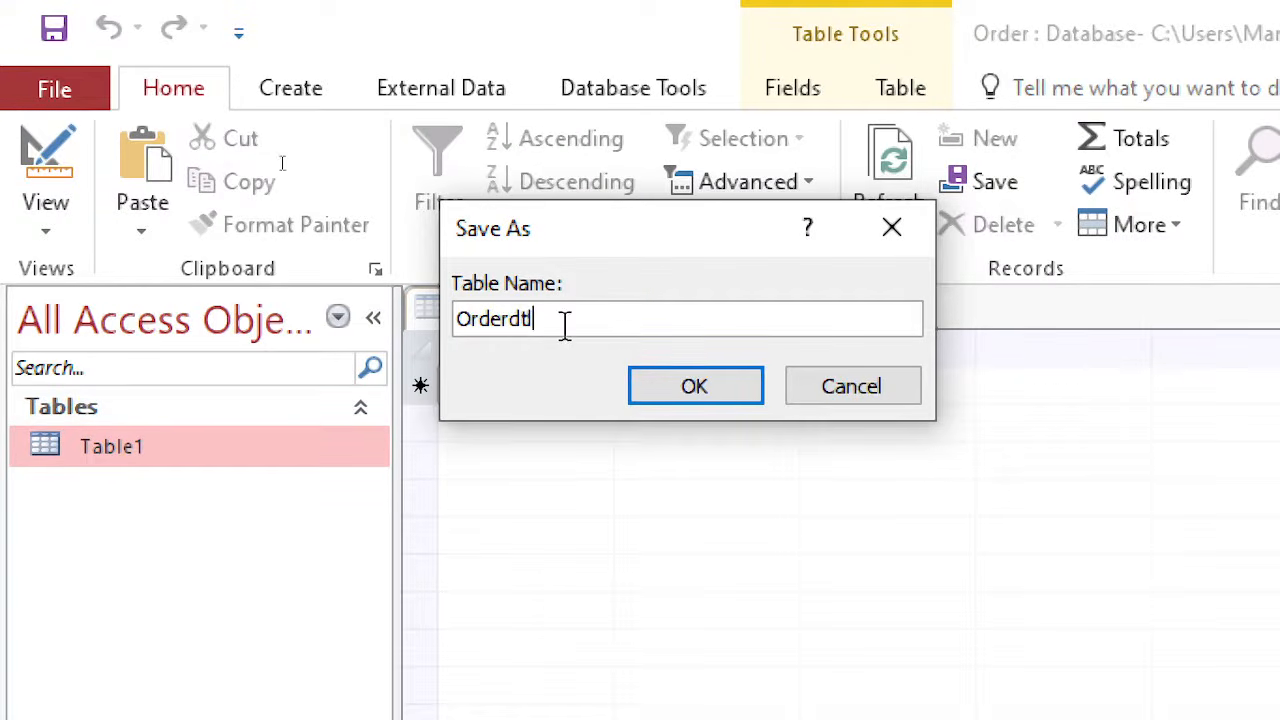
pyautogui.click(697, 388)
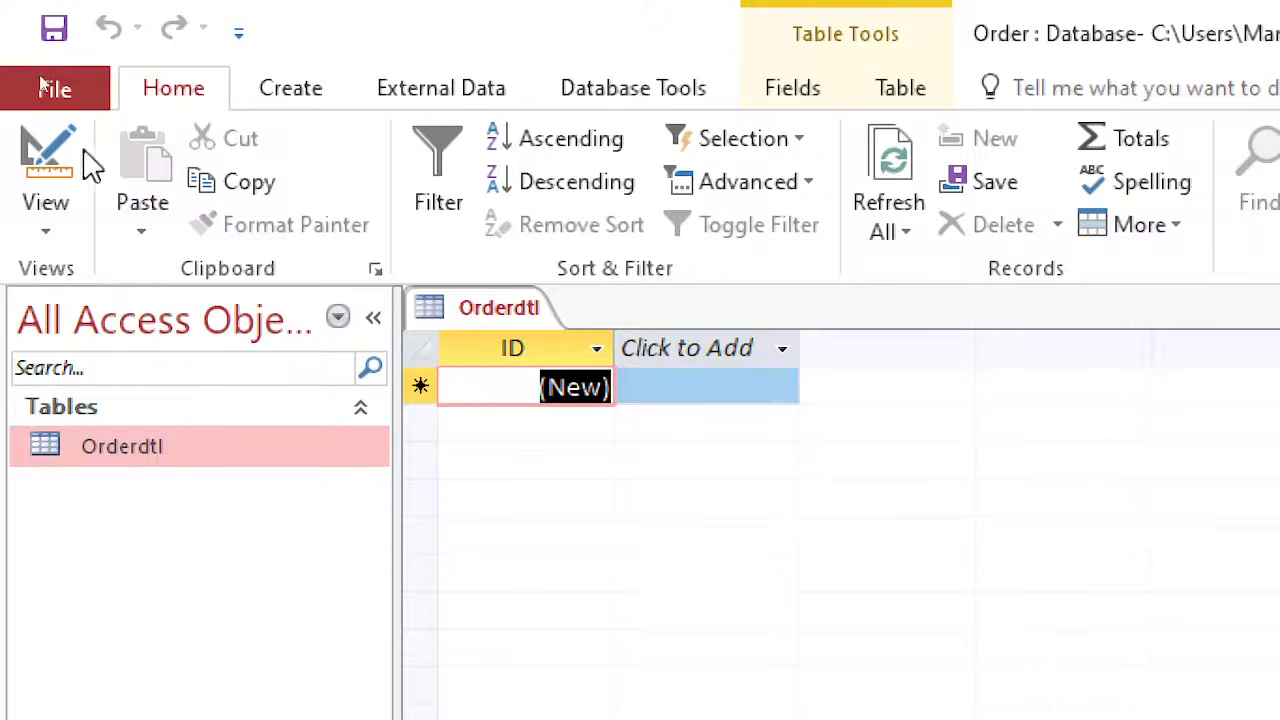
pyautogui.click(40, 232)
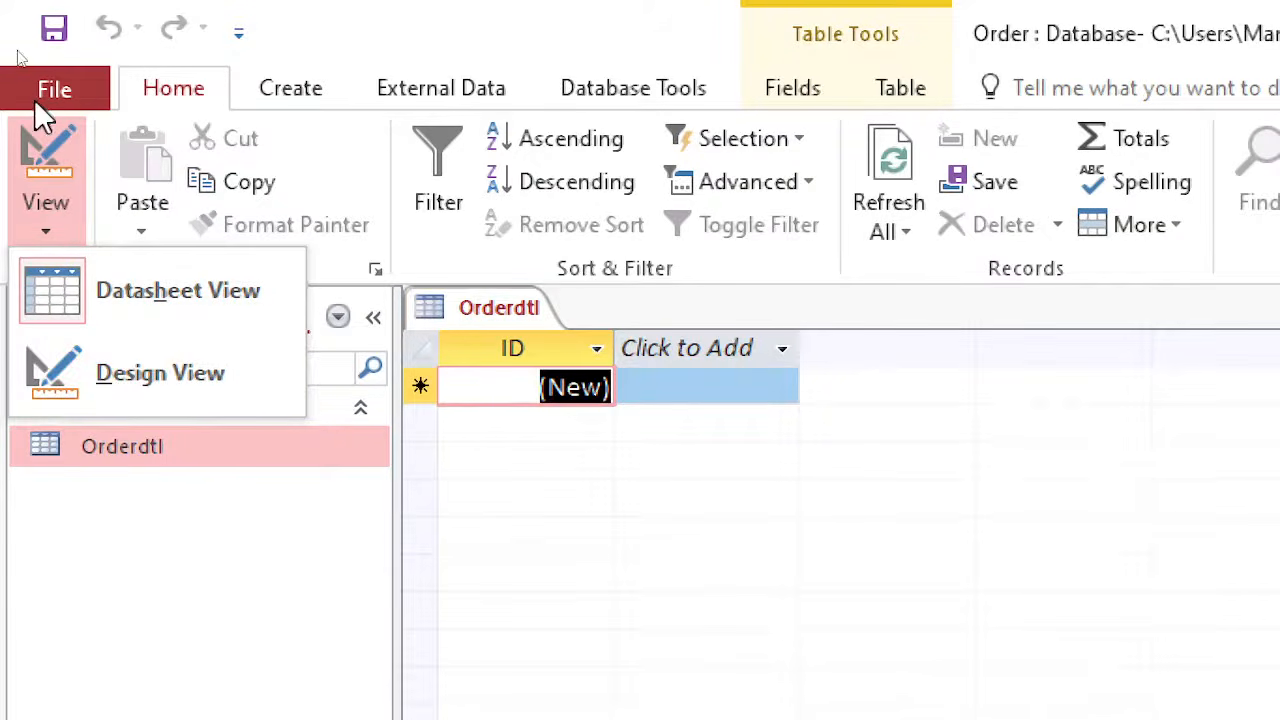
pyautogui.click(36, 146)
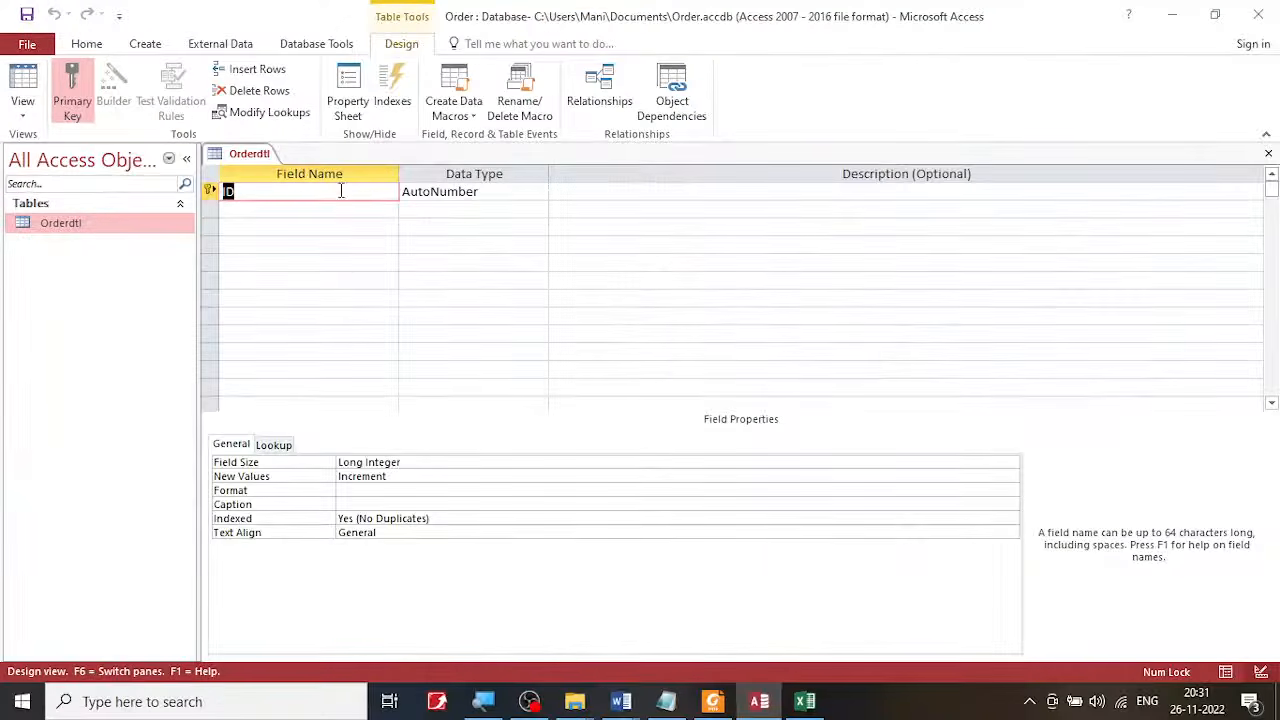
# Rename the Orderdtl table's ID field to OrderNo, matching the first column header in the Orders.xlsx workbook.
pyautogui.click(709, 702)
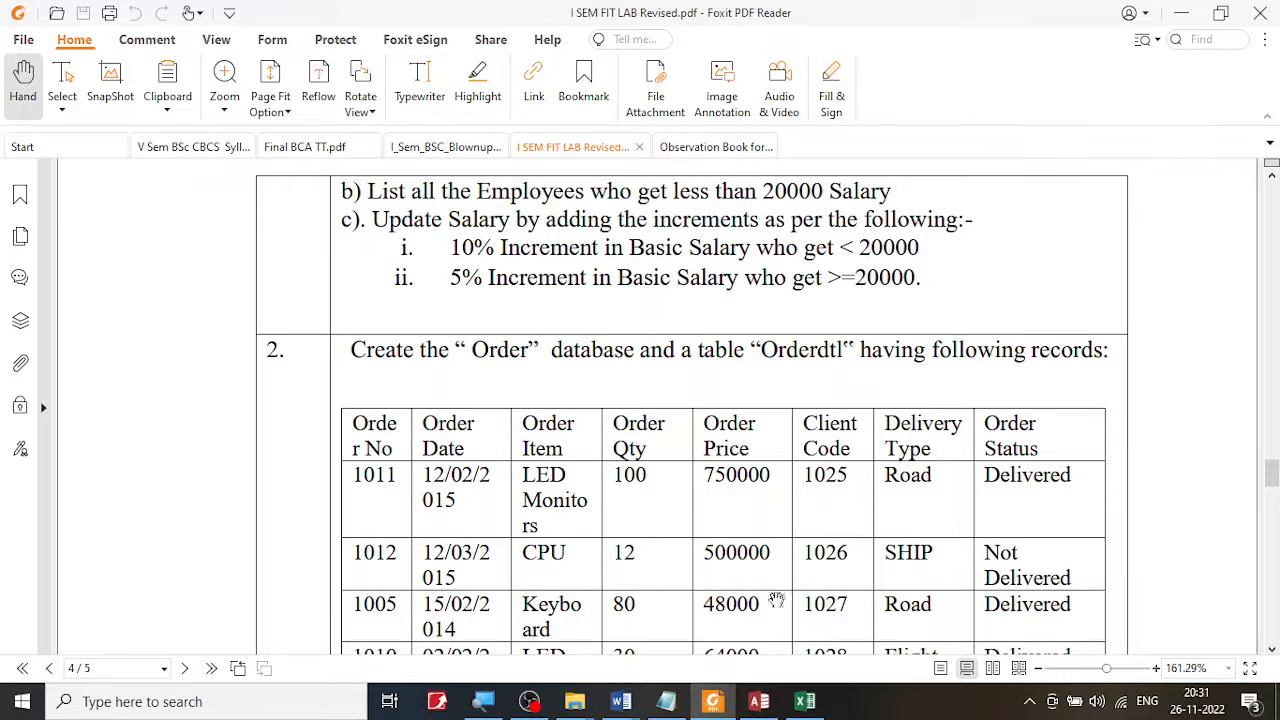
pyautogui.click(805, 701)
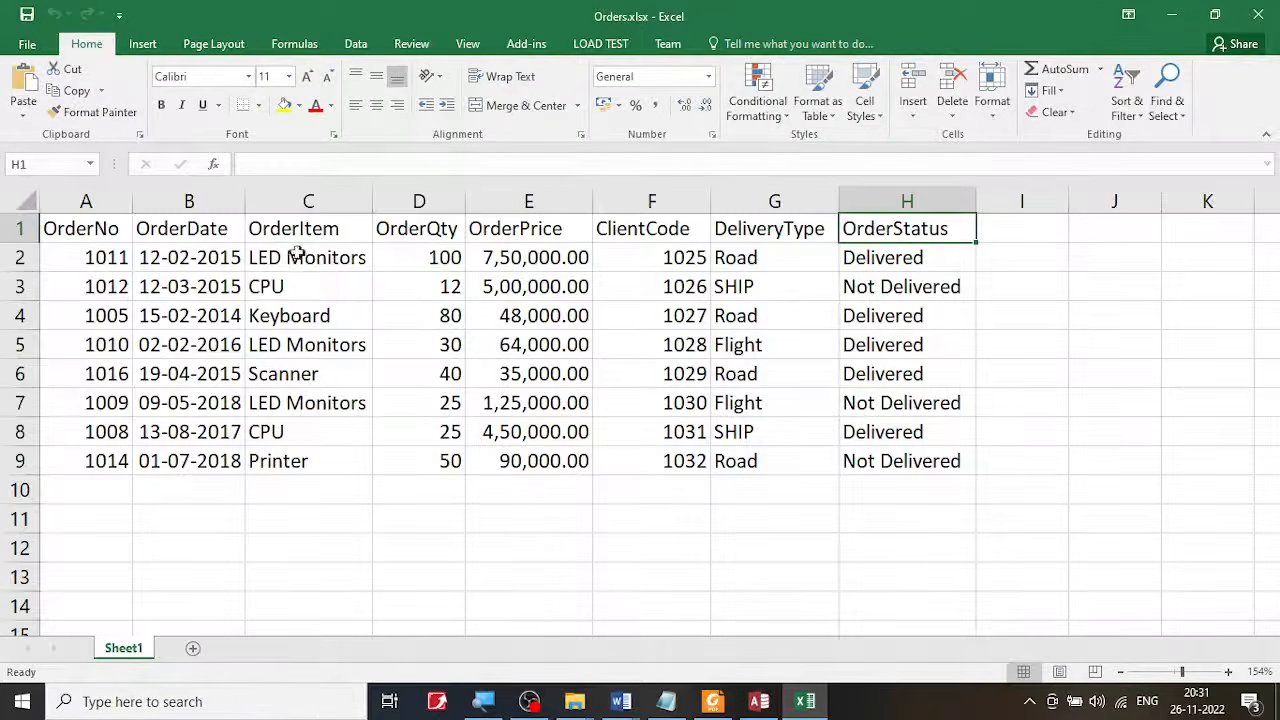
pyautogui.click(93, 230)
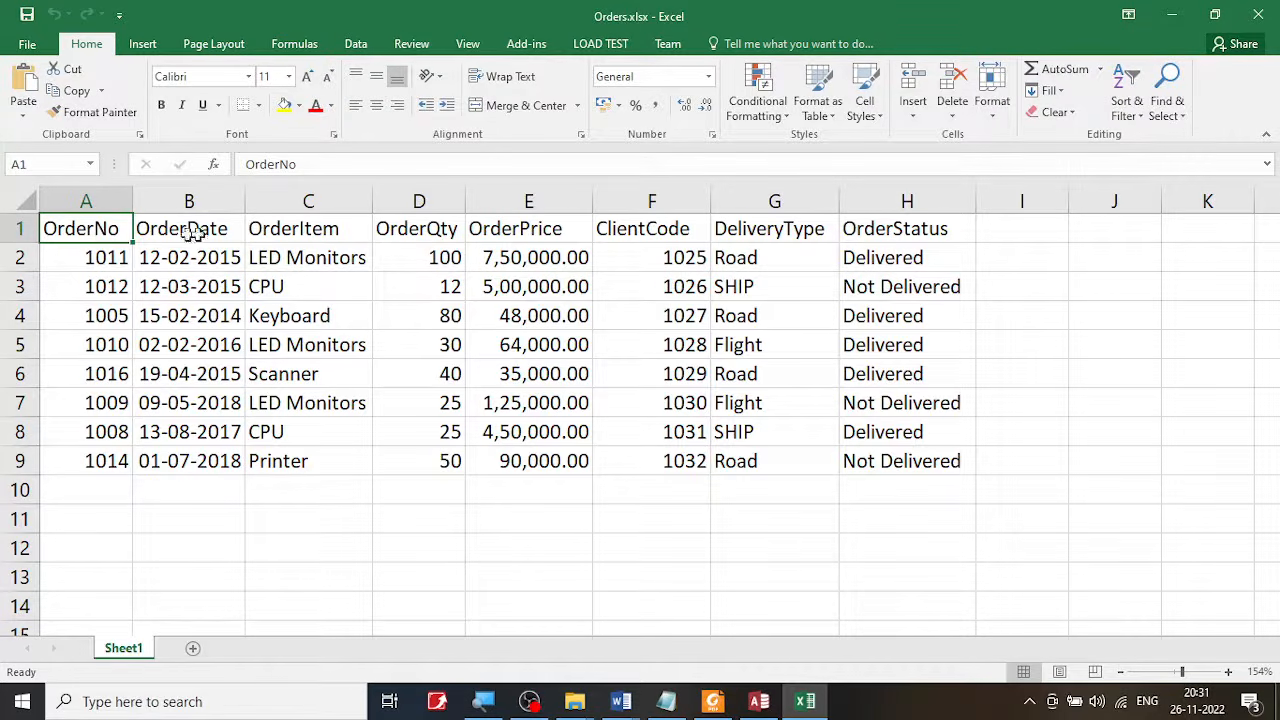
pyautogui.click(713, 701)
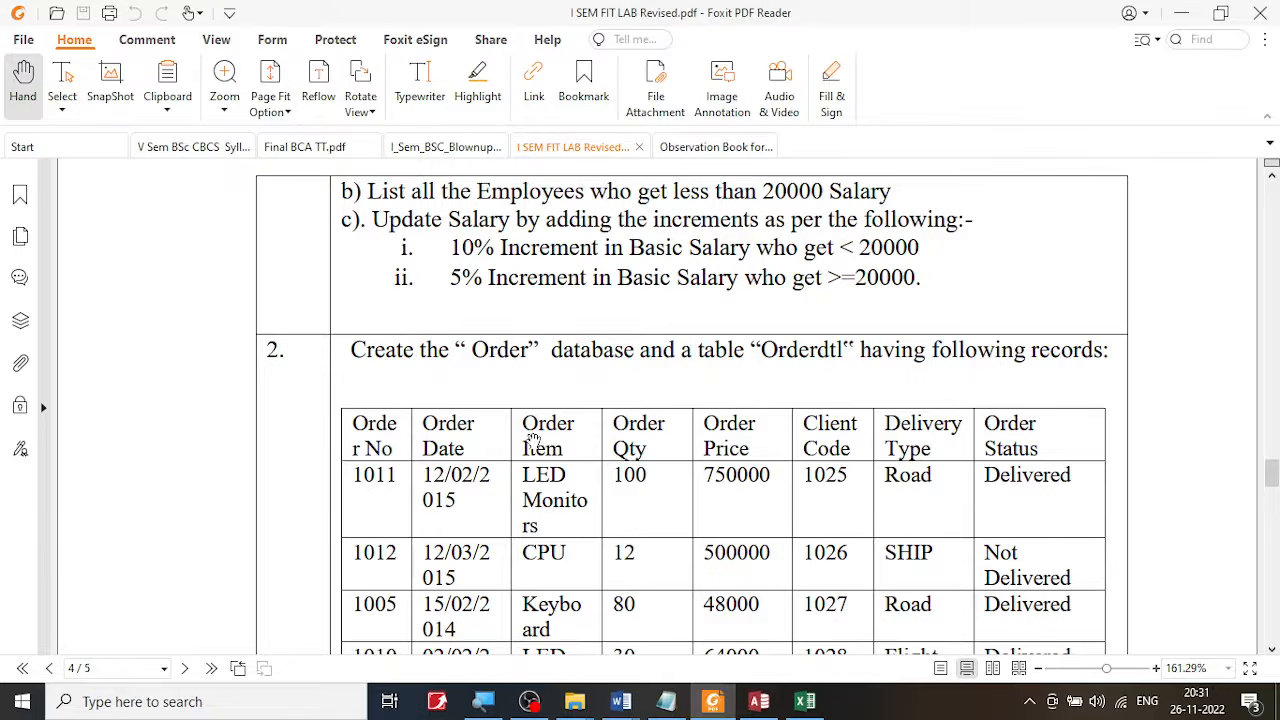
pyautogui.click(803, 701)
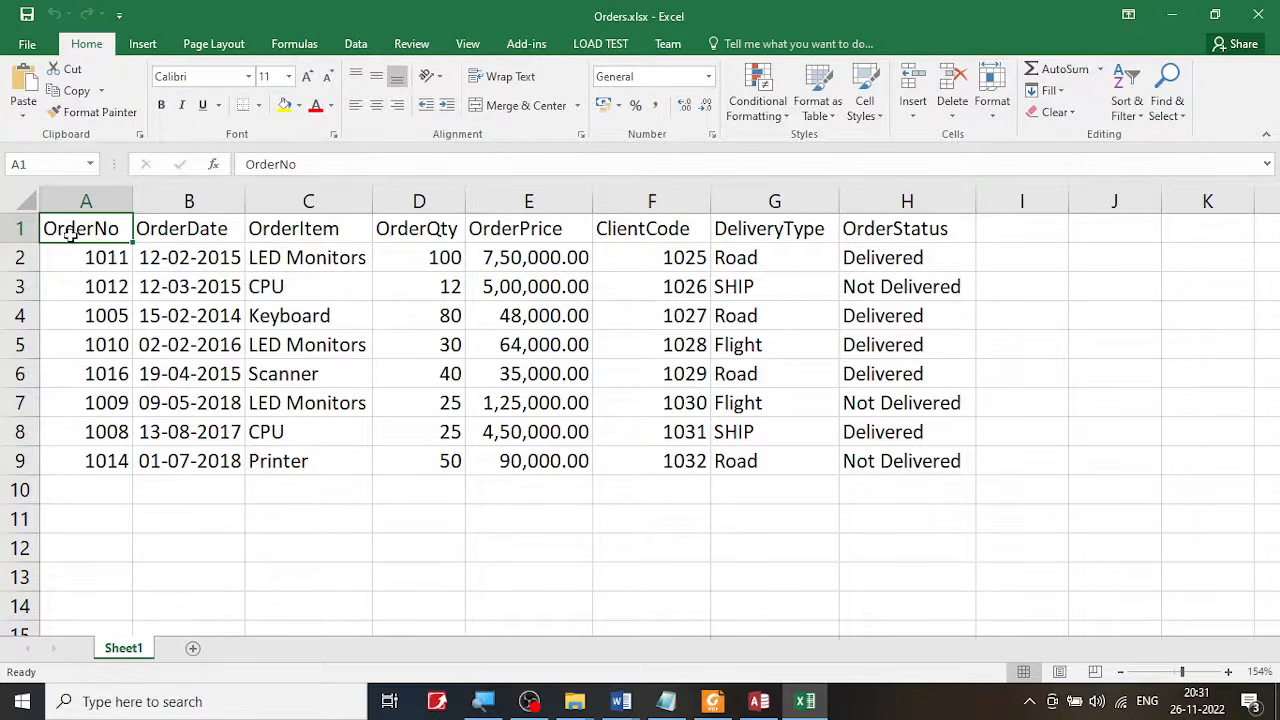
pyautogui.moveTo(300, 165); pyautogui.dragTo(238, 164)
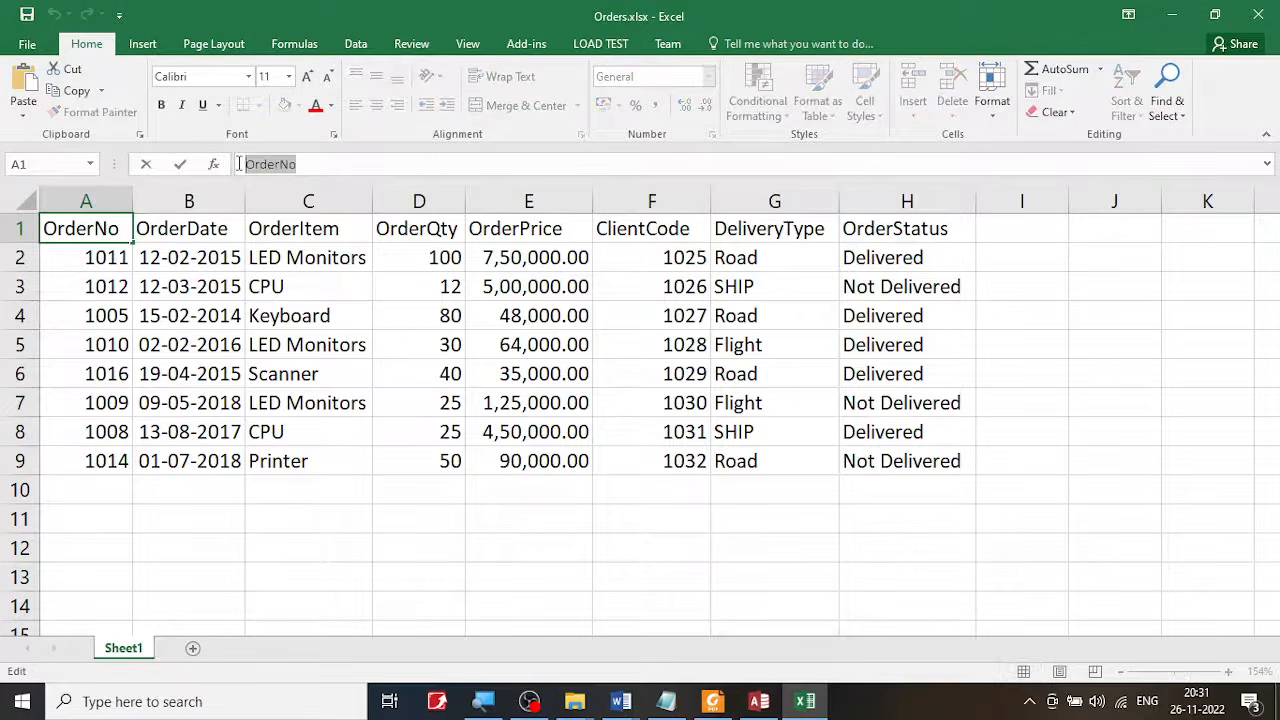
pyautogui.click(759, 701)
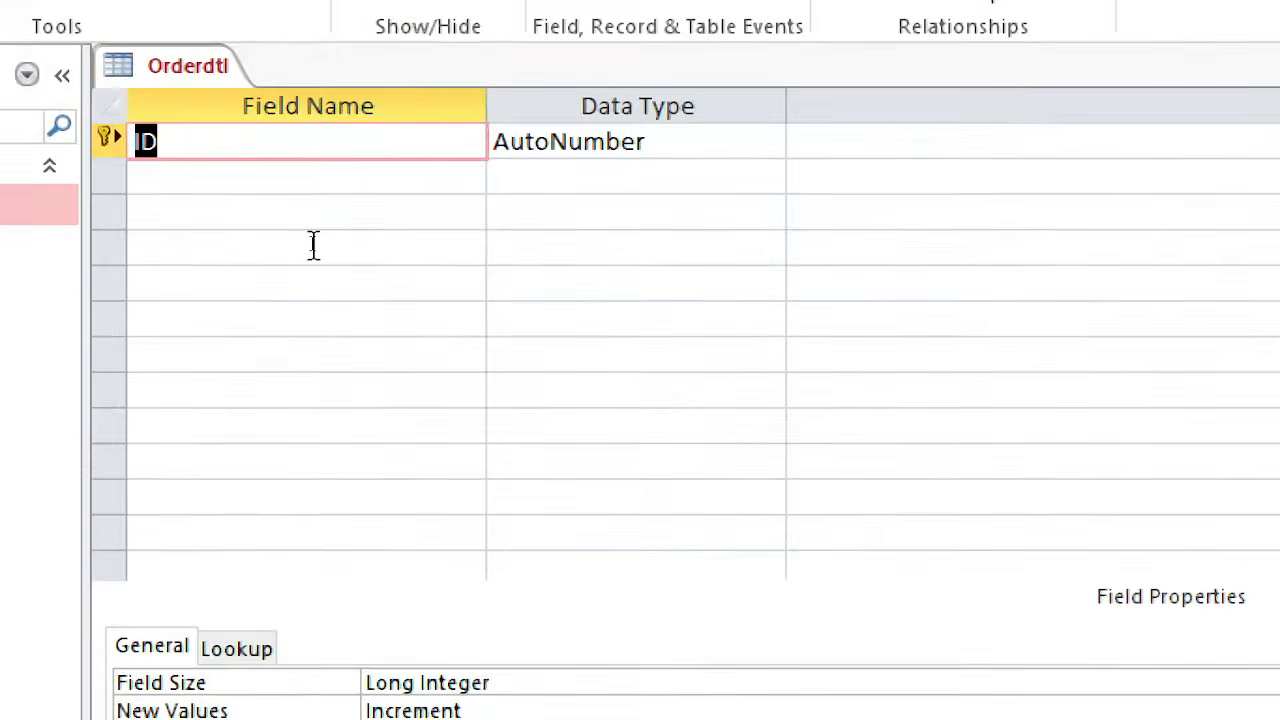
pyautogui.write('OrderNo')
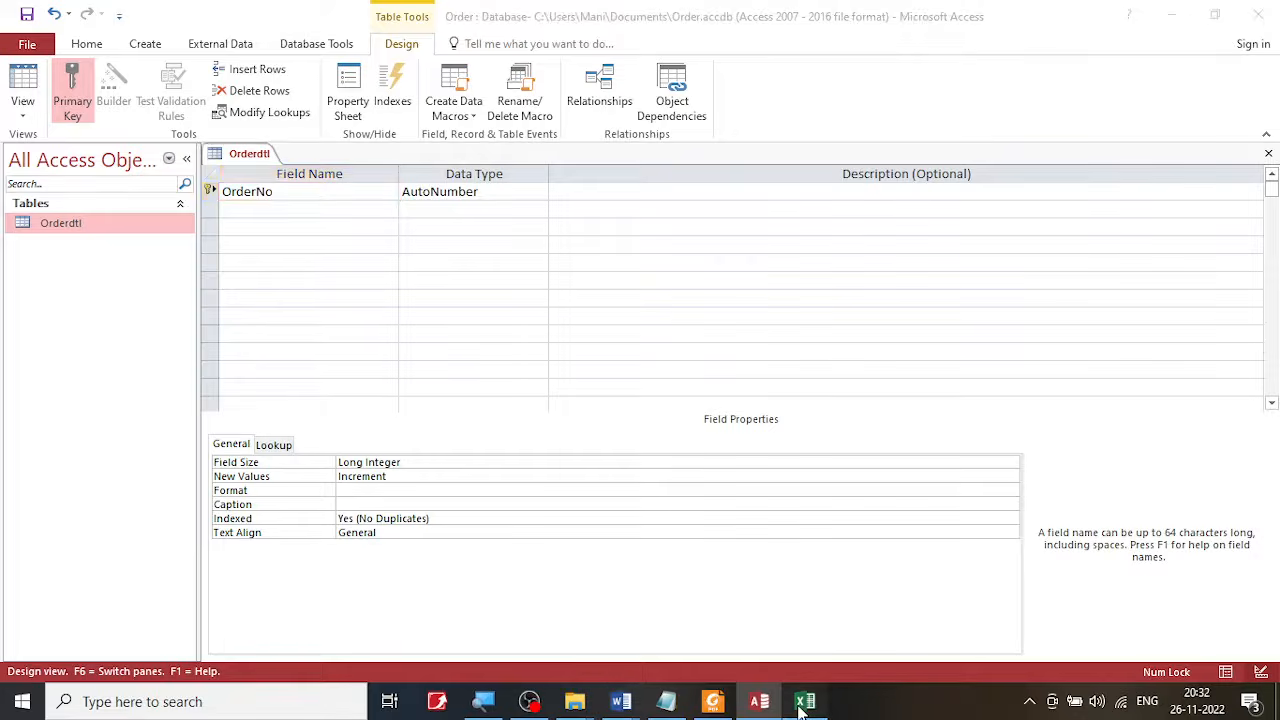
# Check the order number values in the Orders.xlsx workbook and set the OrderNo field's data type to Number.
pyautogui.click(818, 700)
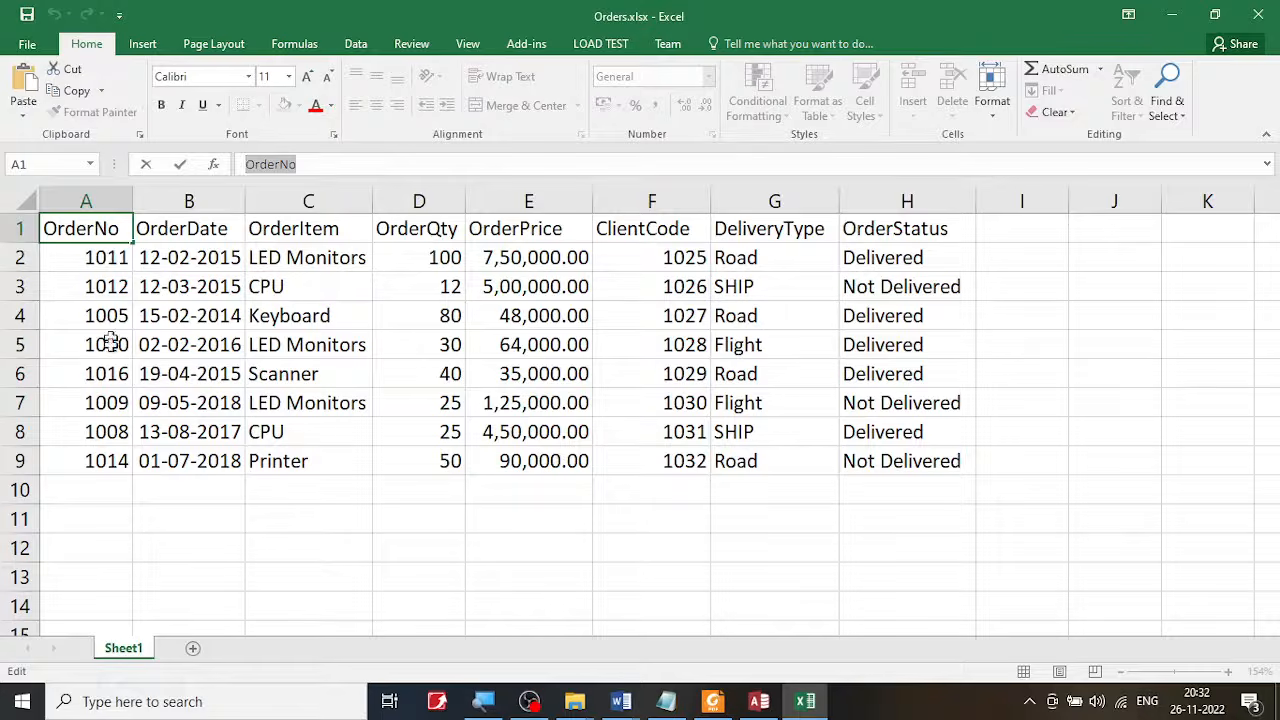
pyautogui.click(758, 701)
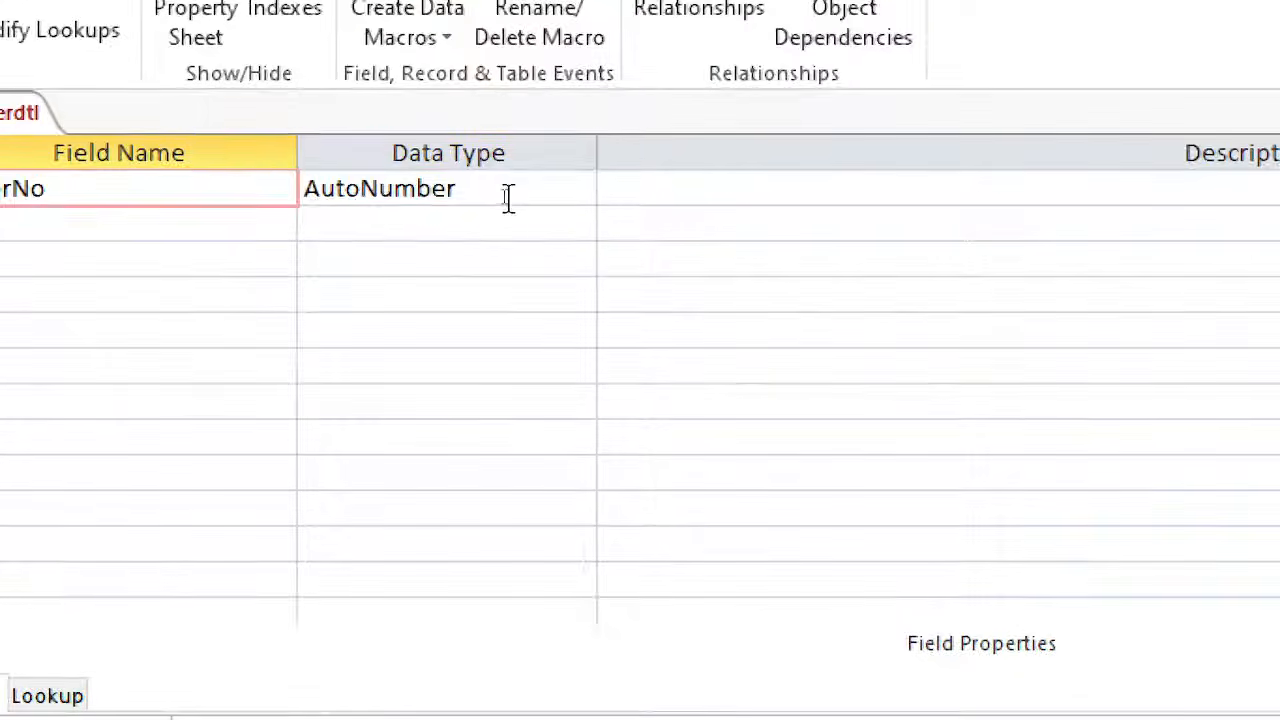
pyautogui.click(504, 196)
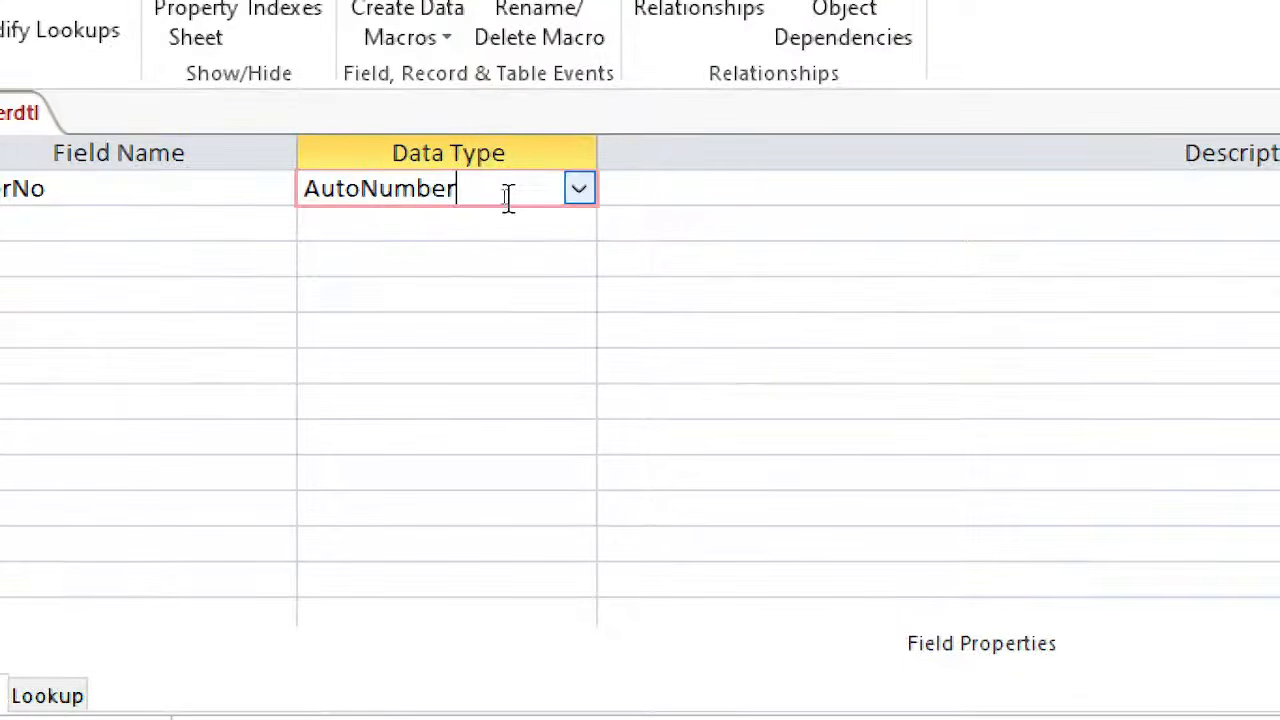
pyautogui.click(580, 190)
pyautogui.click(536, 290)
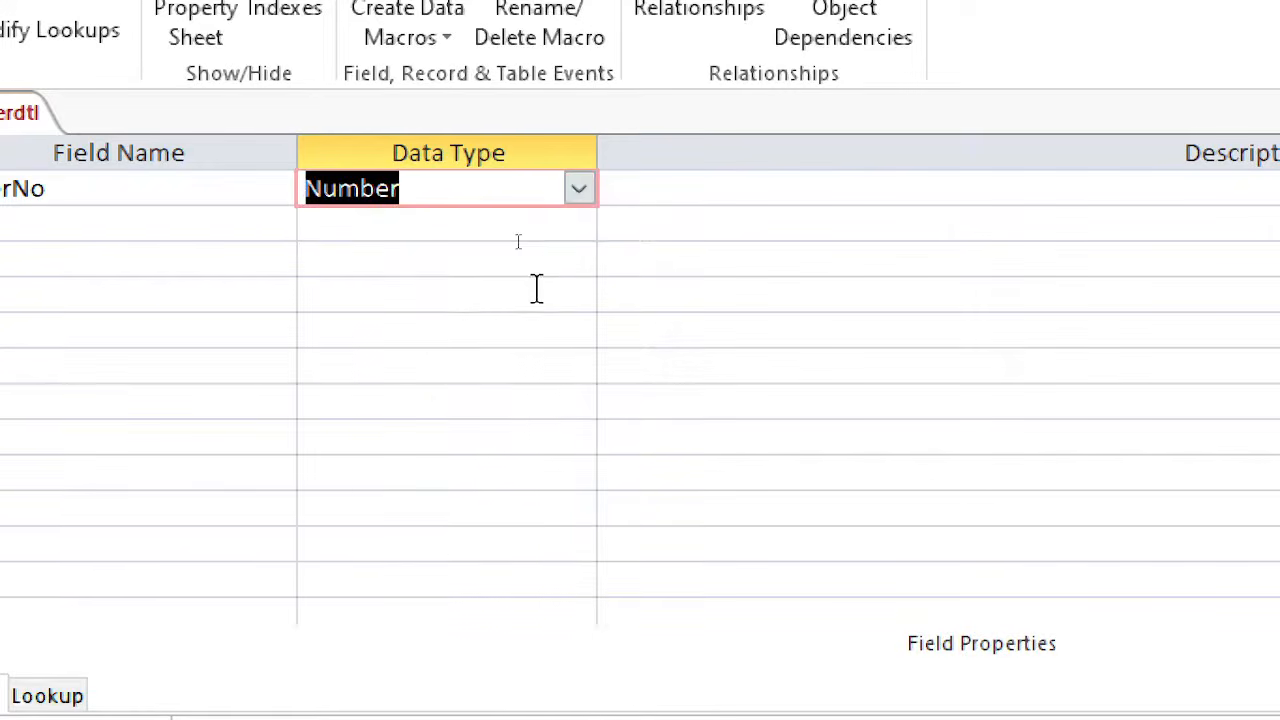
pyautogui.click(78, 226)
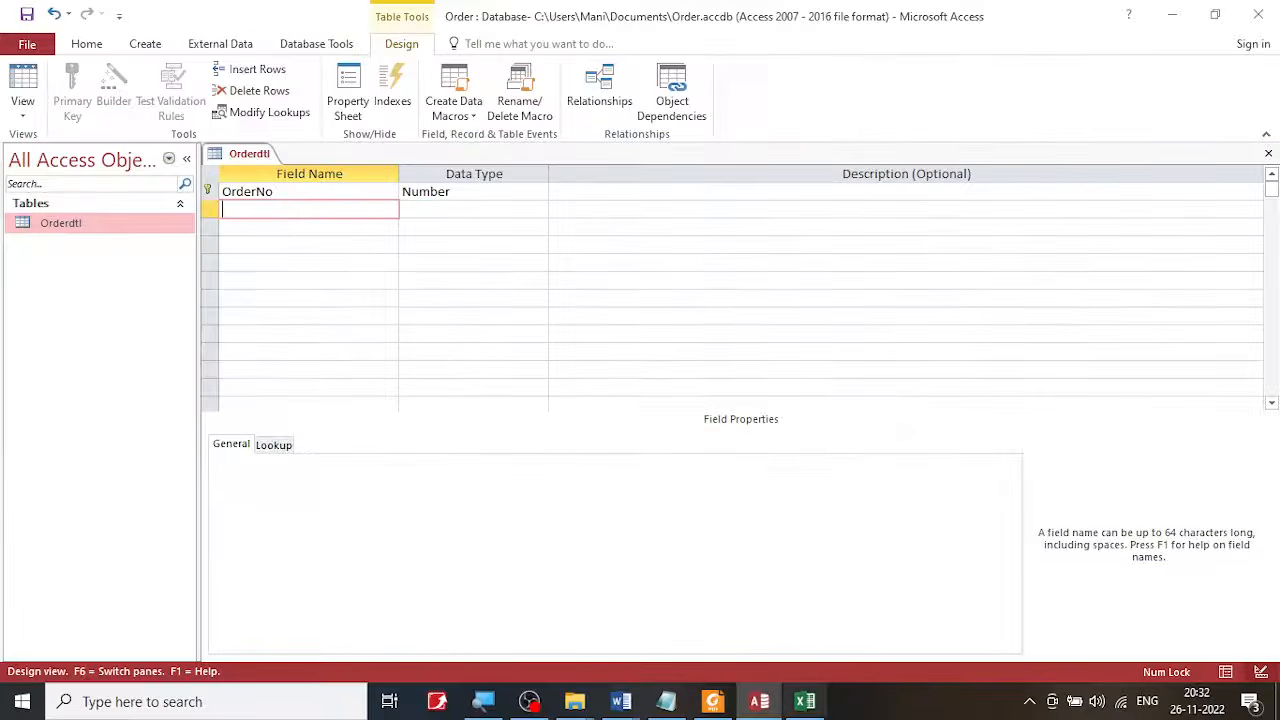
# Add a second field named OrderDate to the Orderdtl table, copying the name from the Orders.xlsx header.
pyautogui.click(805, 701)
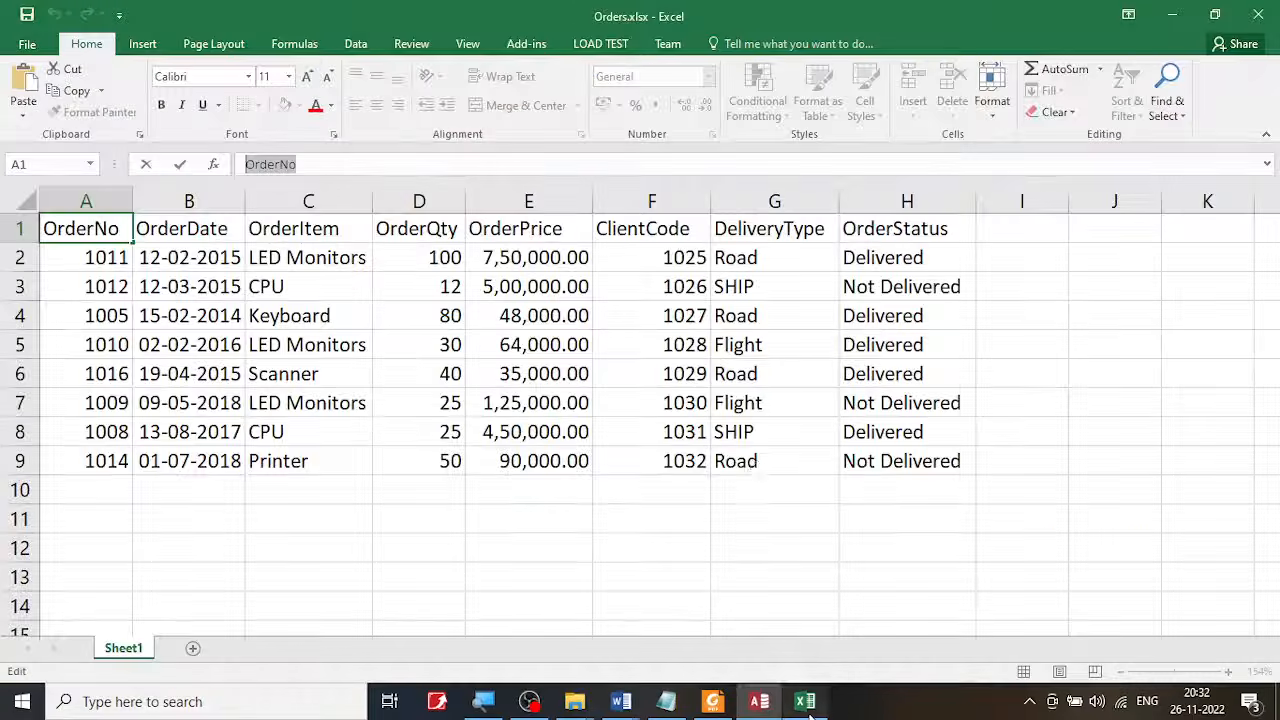
pyautogui.click(167, 231)
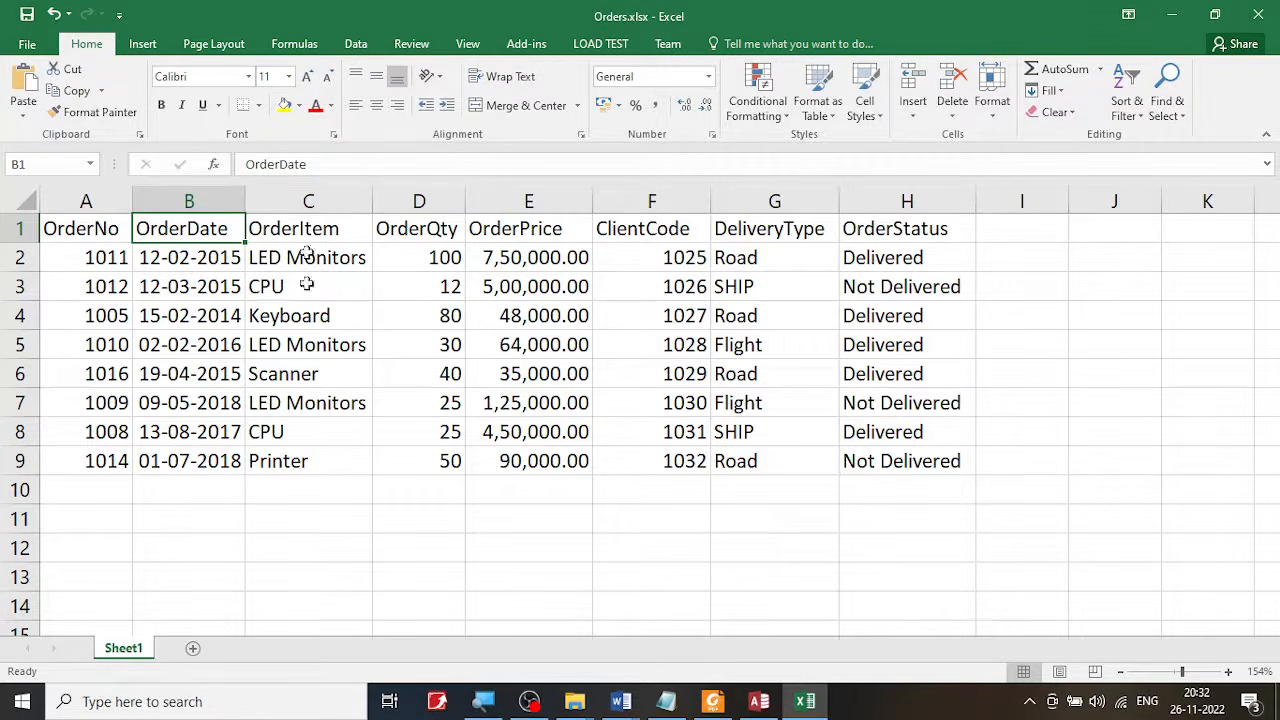
pyautogui.moveTo(336, 164); pyautogui.dragTo(243, 162)
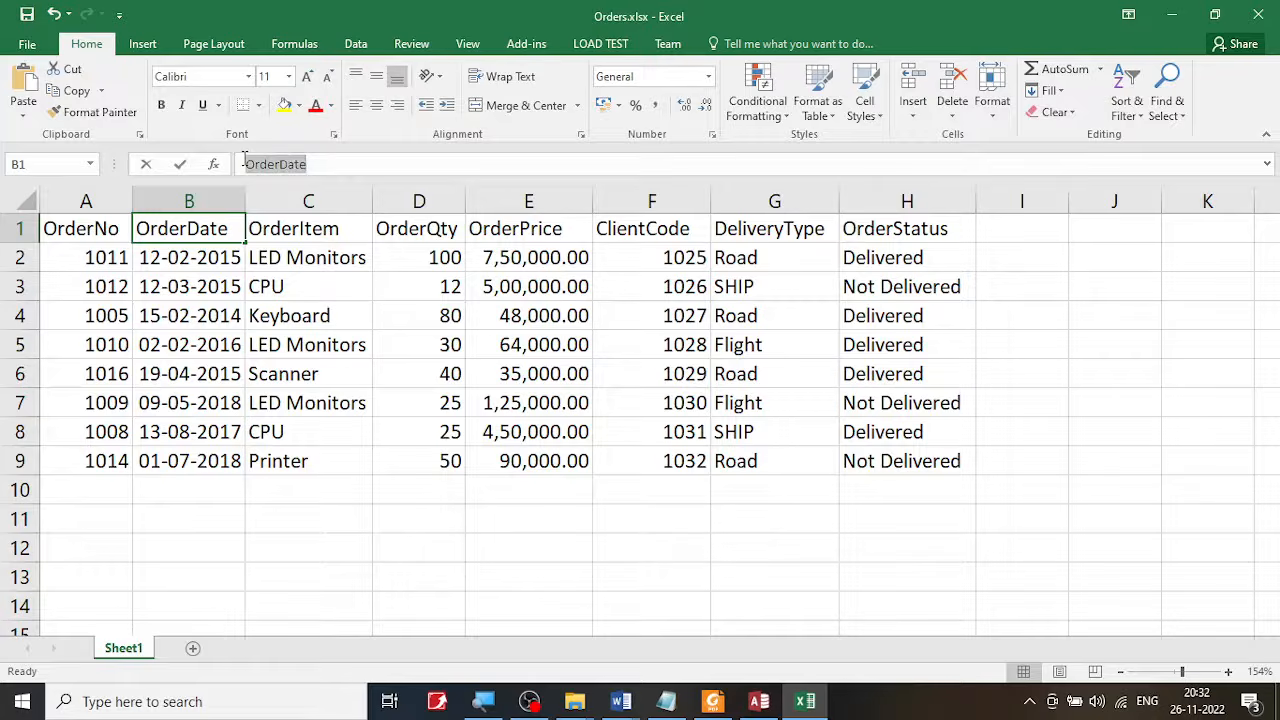
pyautogui.click(759, 701)
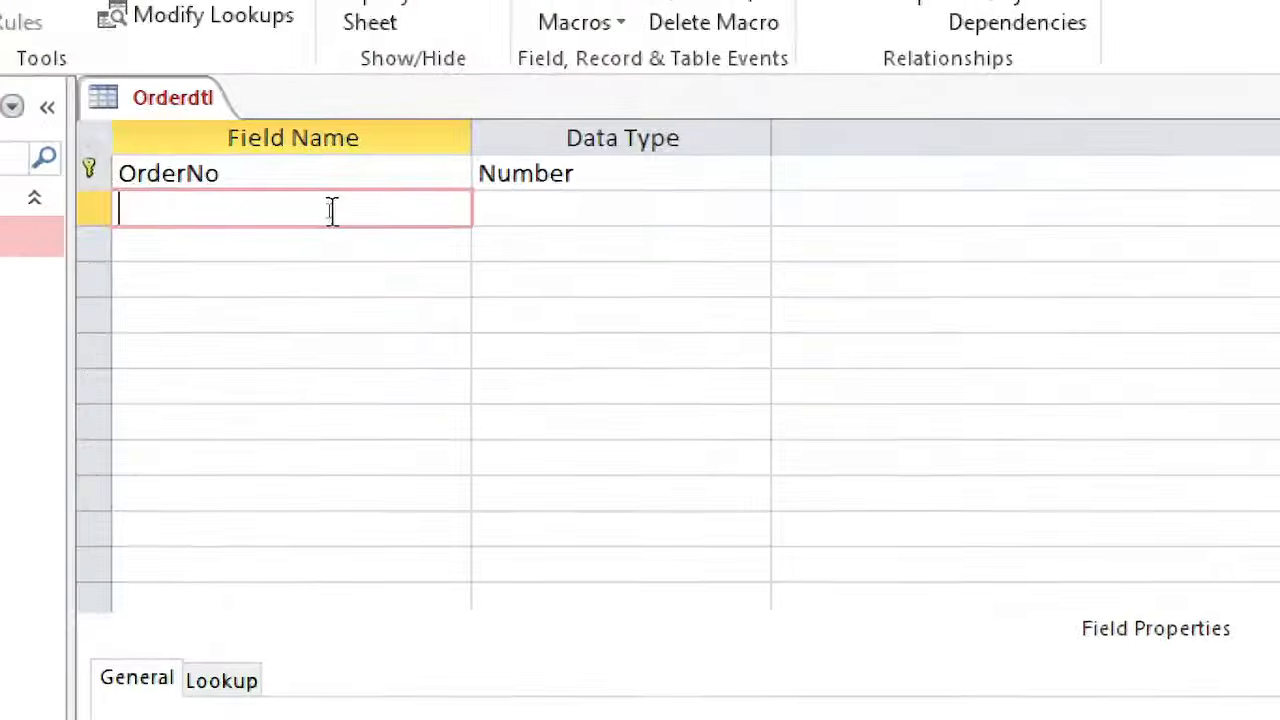
pyautogui.write('OrderDate')
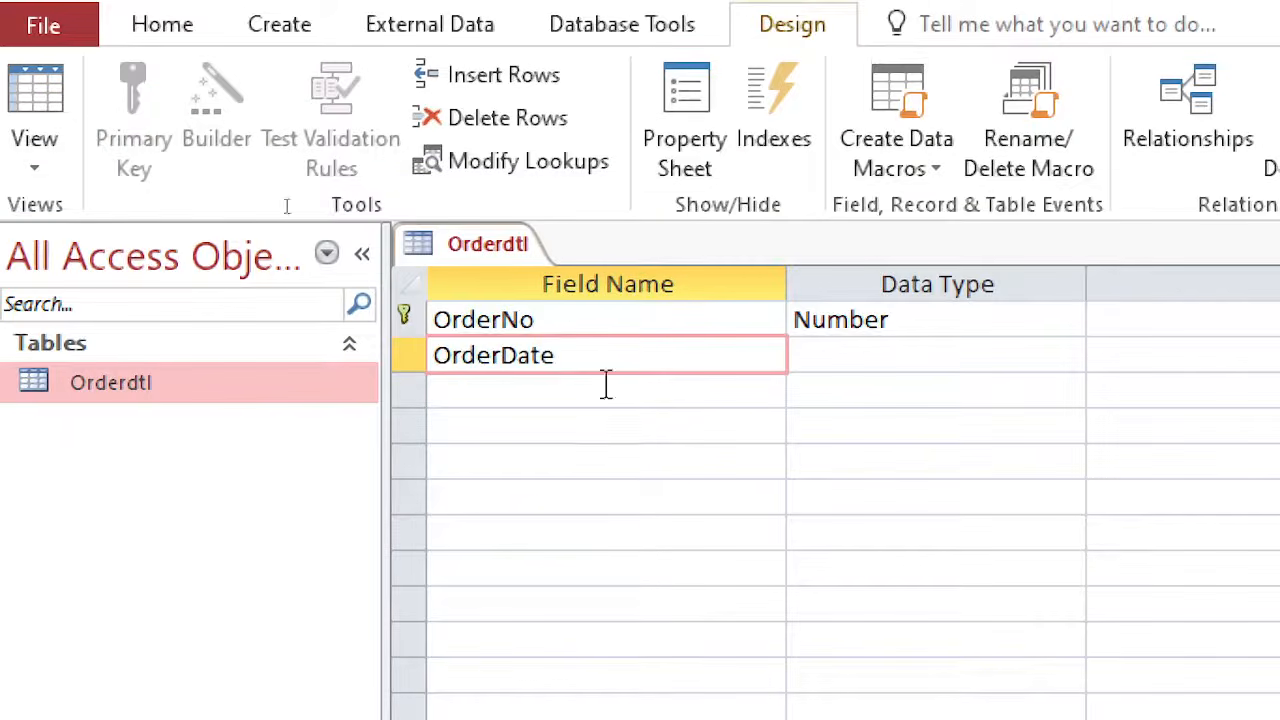
pyautogui.click(499, 357)
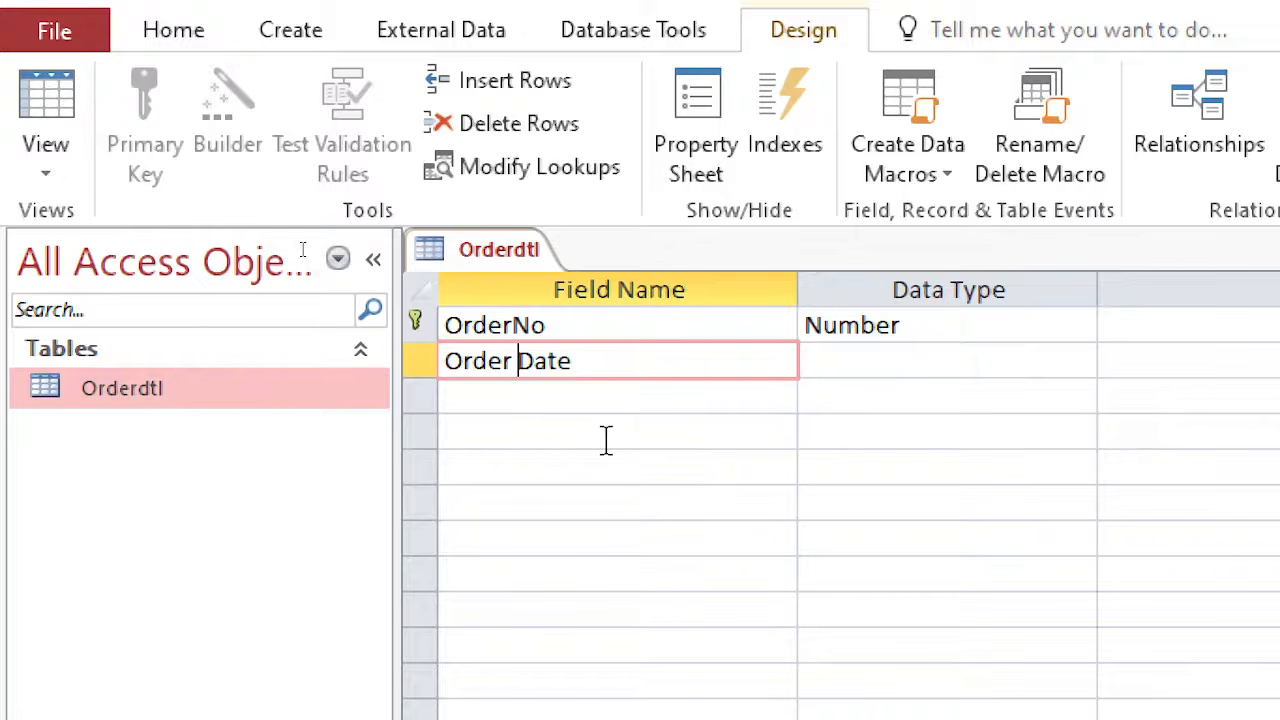
pyautogui.press('BackSpace')
pyautogui.press('BackSpace')
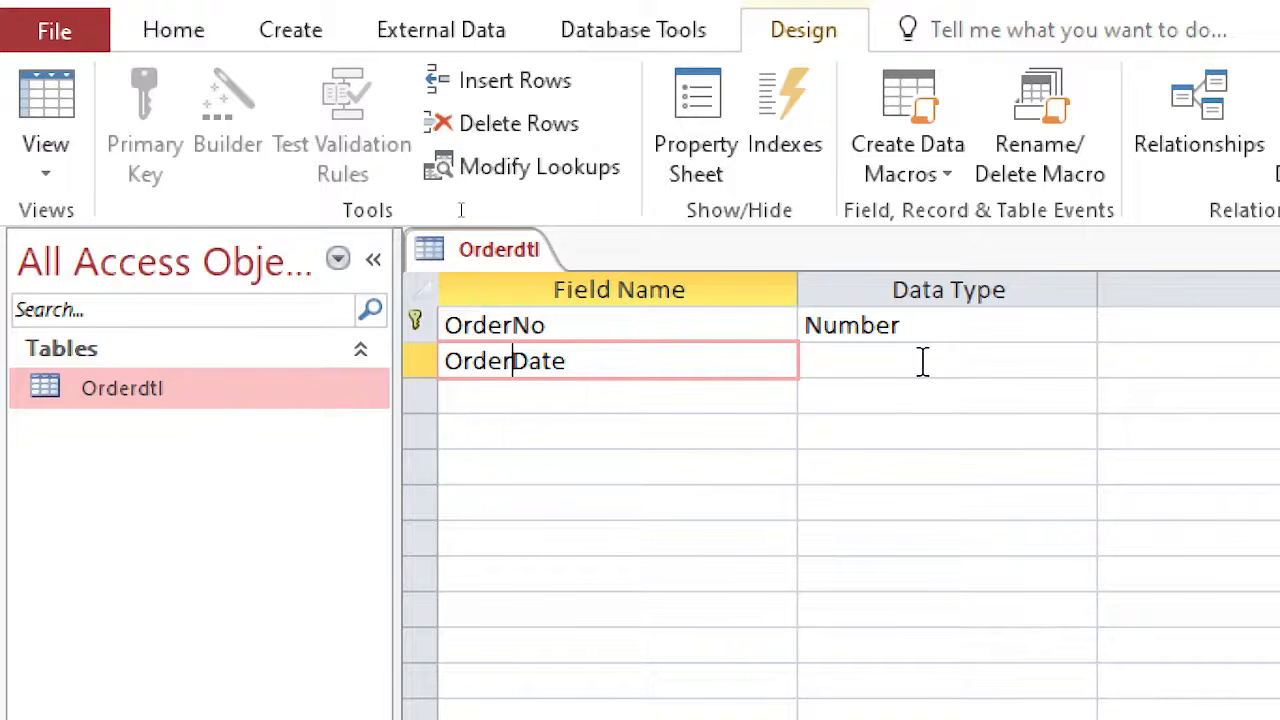
# Set the OrderDate field's data type to Date/Time.
pyautogui.click(1037, 364)
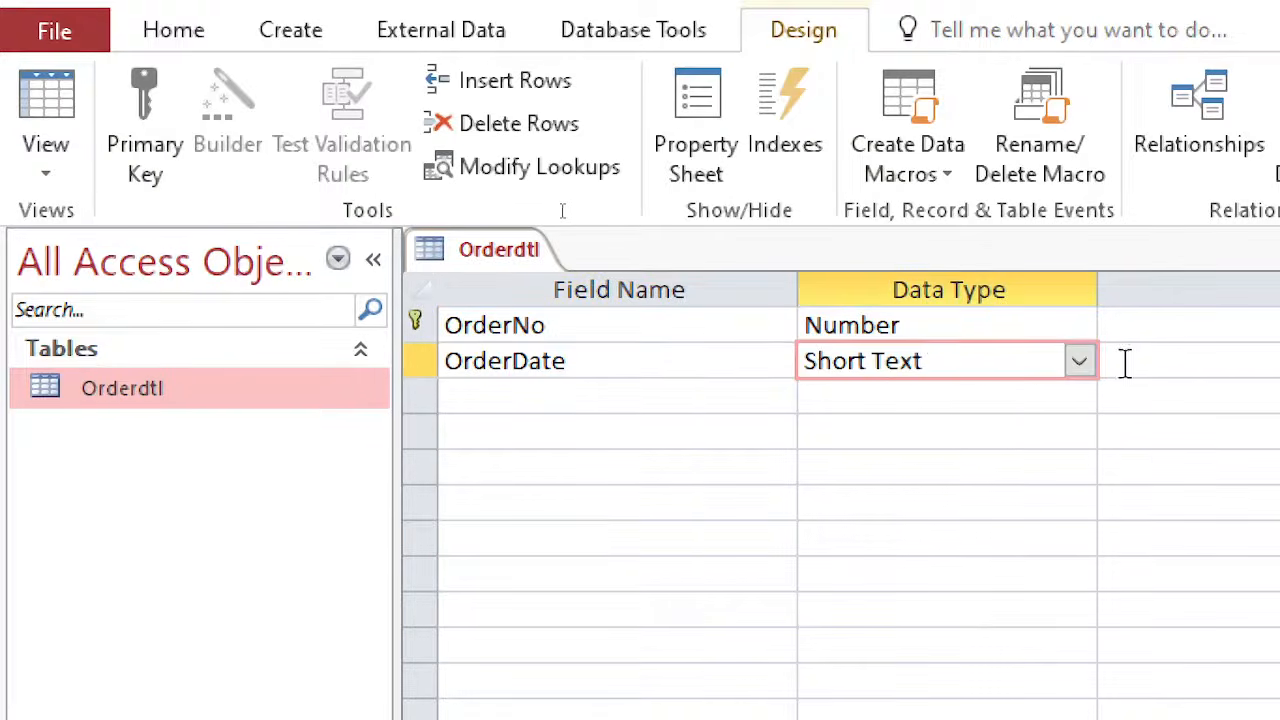
pyautogui.click(1079, 362)
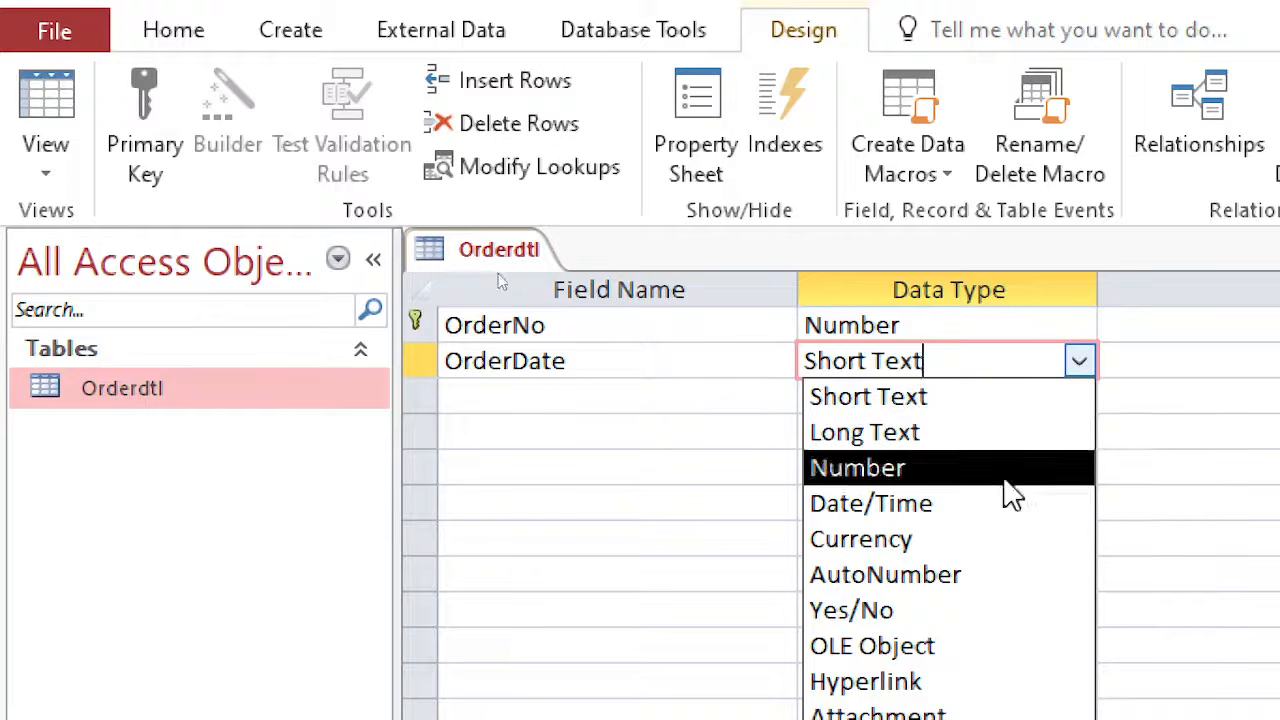
pyautogui.click(988, 515)
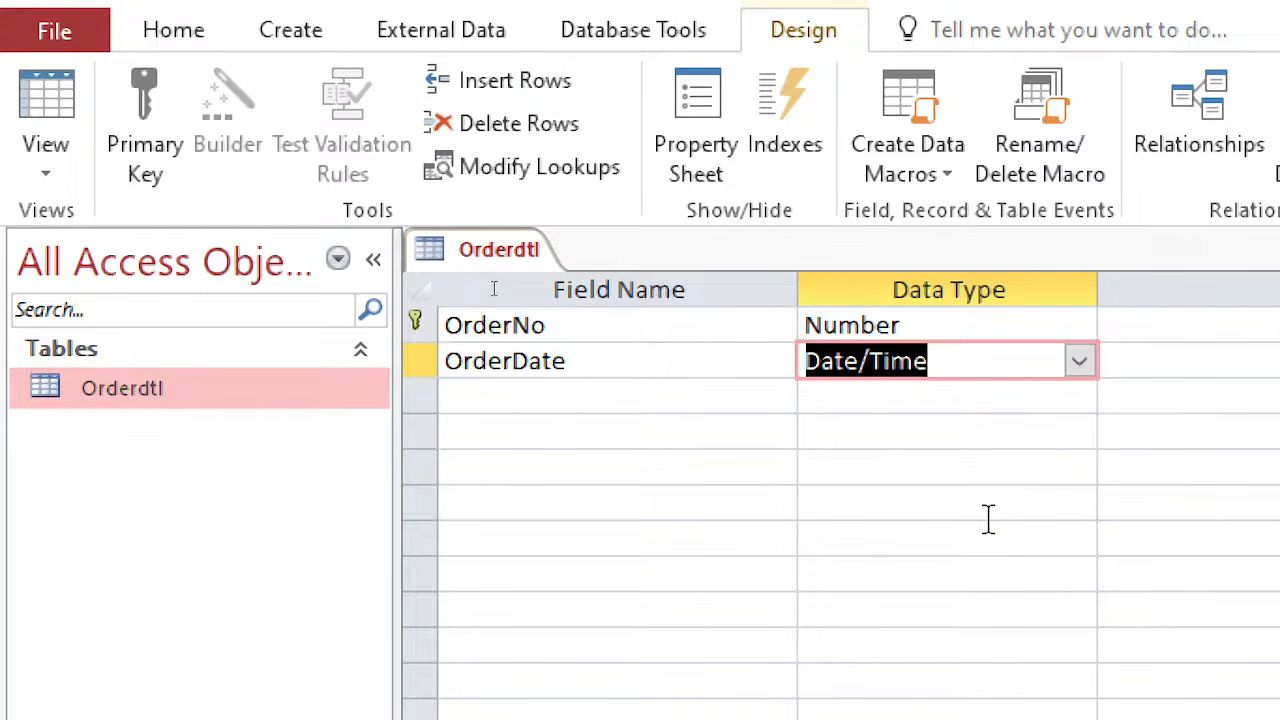
pyautogui.click(542, 400)
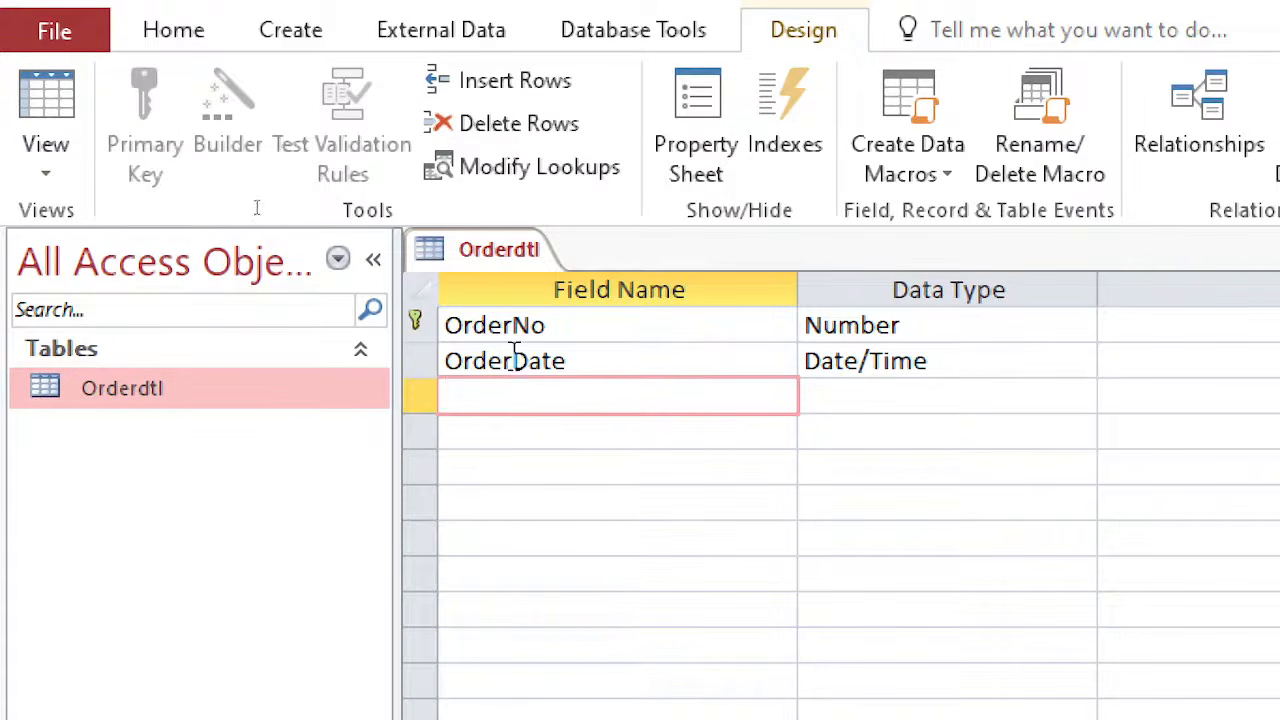
pyautogui.click(509, 364)
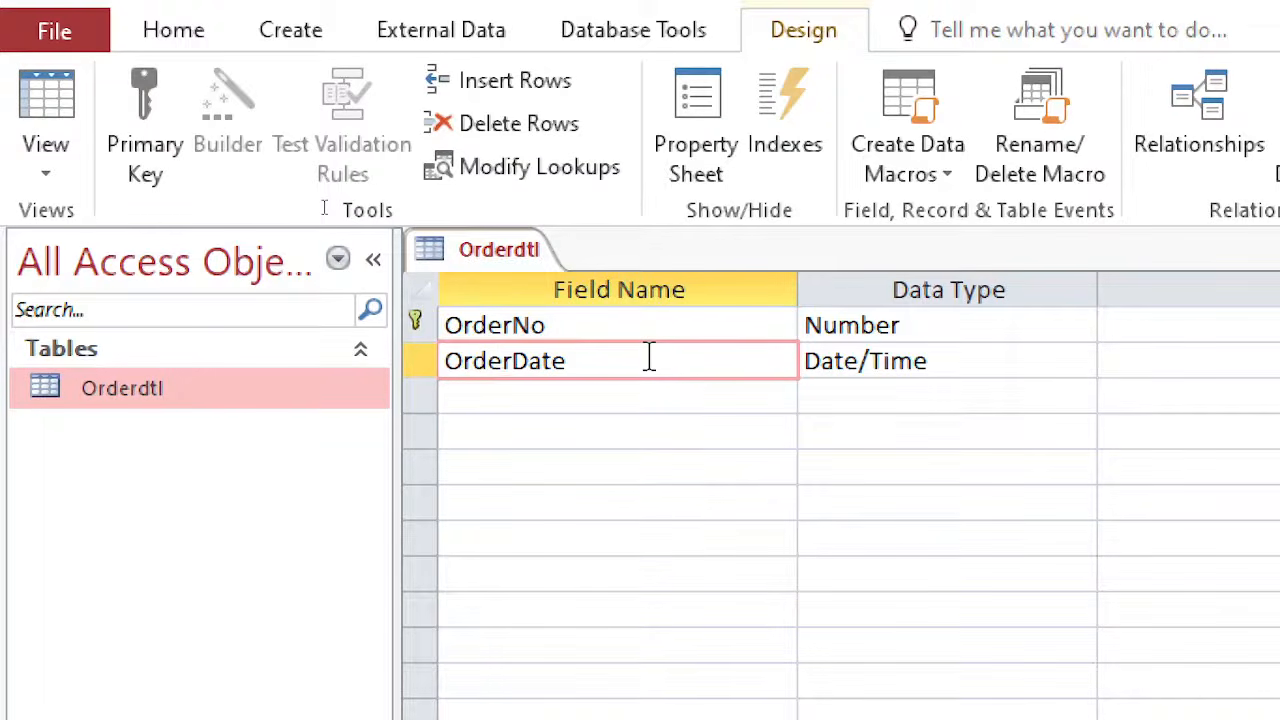
# Add a third field named OrderItem to the Orderdtl table, copying the name from the Orders.xlsx header, with the Short Text data type.
pyautogui.click(722, 396)
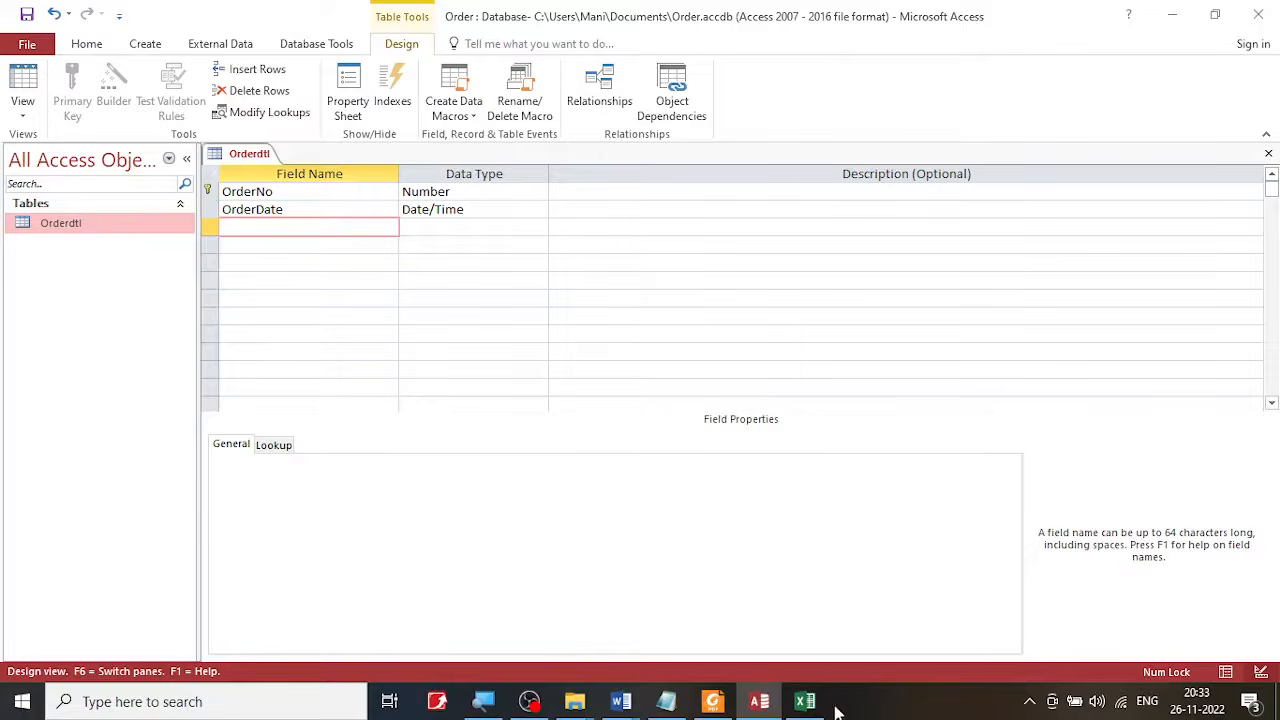
pyautogui.click(805, 701)
pyautogui.click(337, 232)
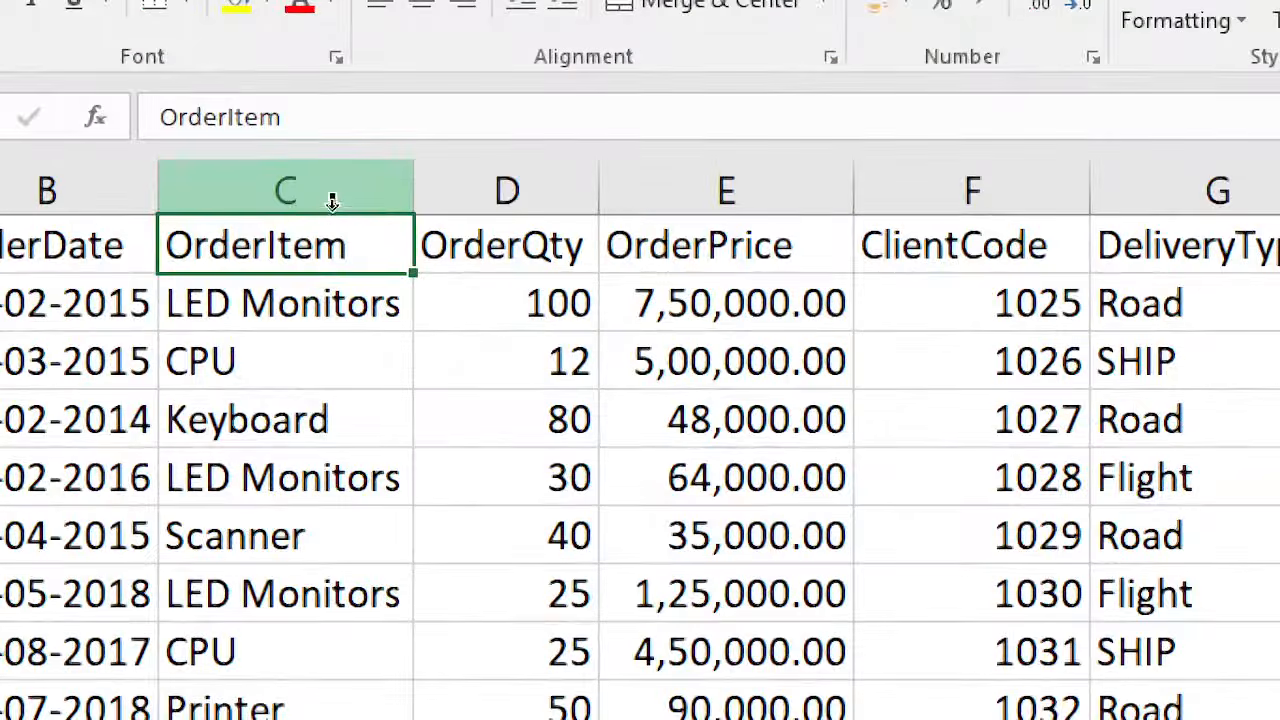
pyautogui.moveTo(306, 110); pyautogui.dragTo(155, 110)
pyautogui.hotkey('ctrl', 'c')
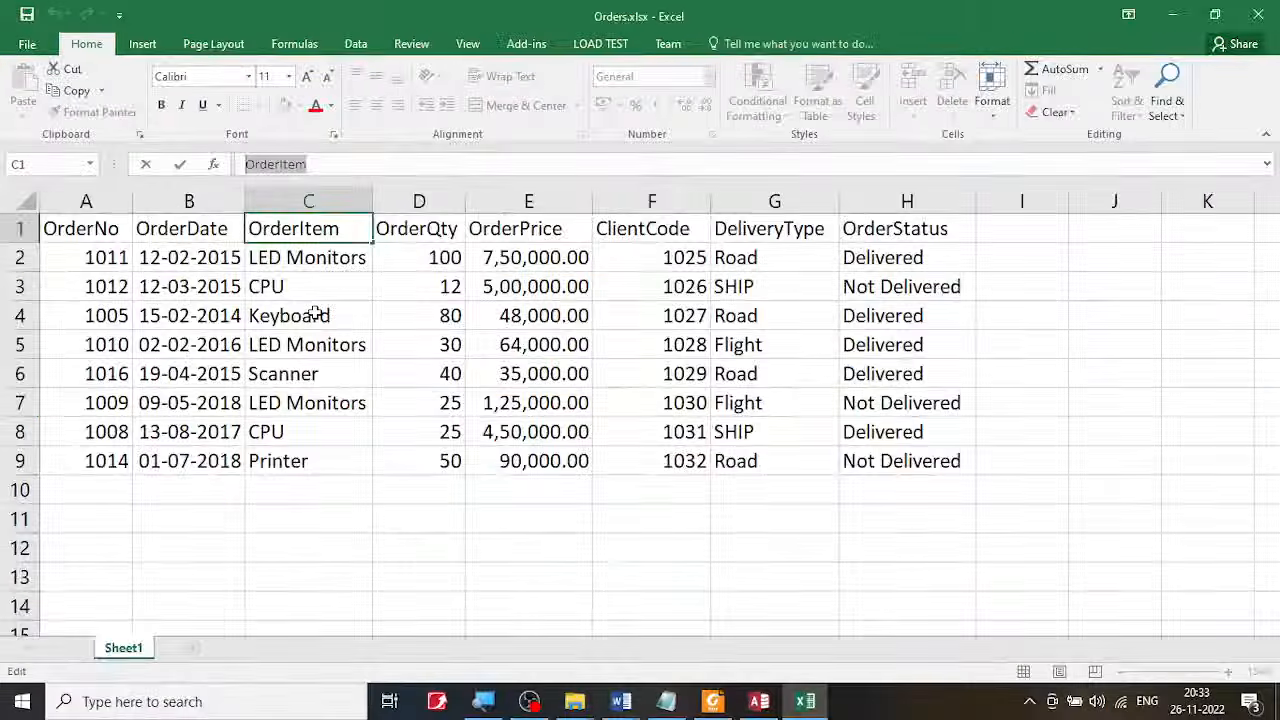
pyautogui.click(759, 701)
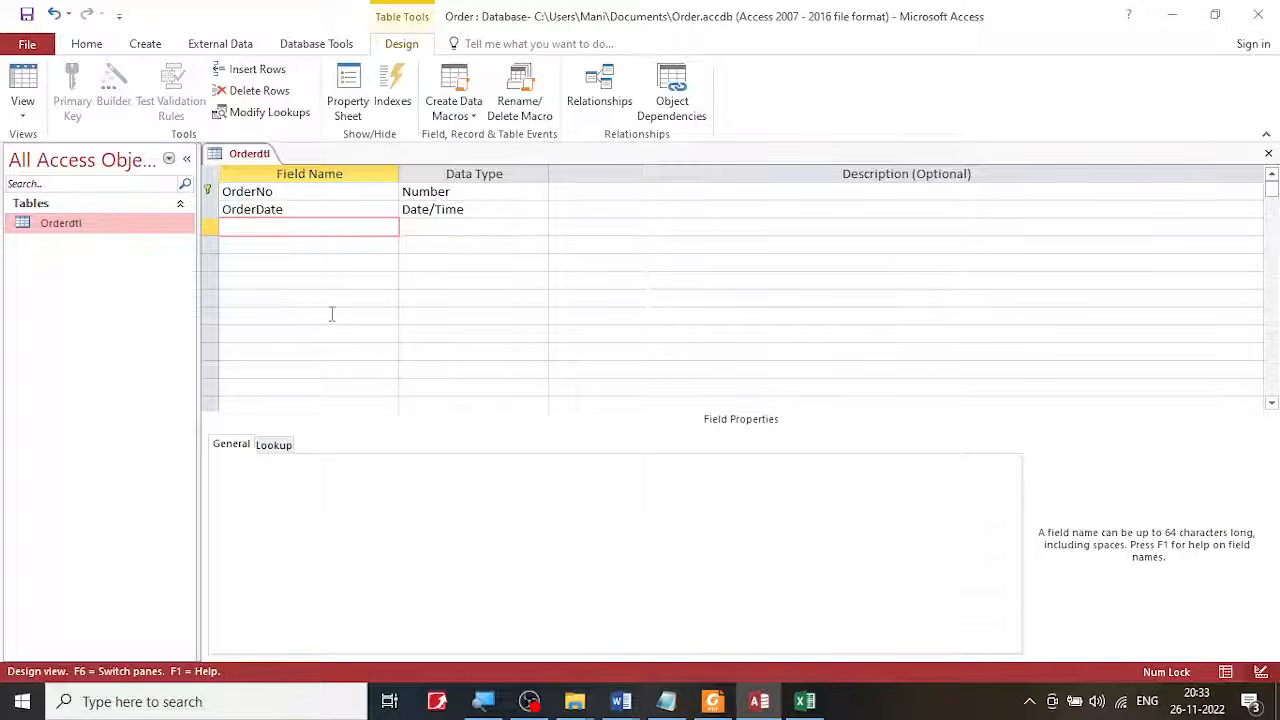
pyautogui.hotkey('ctrl', 'v')
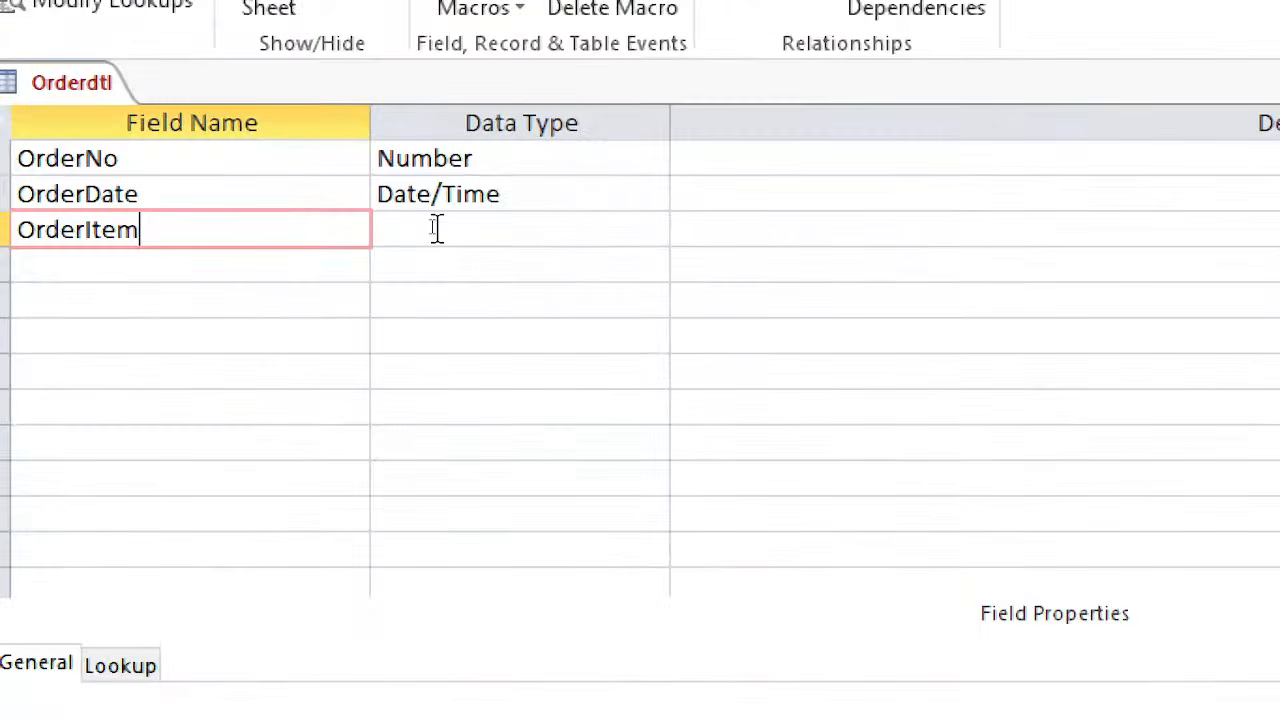
pyautogui.click(436, 229)
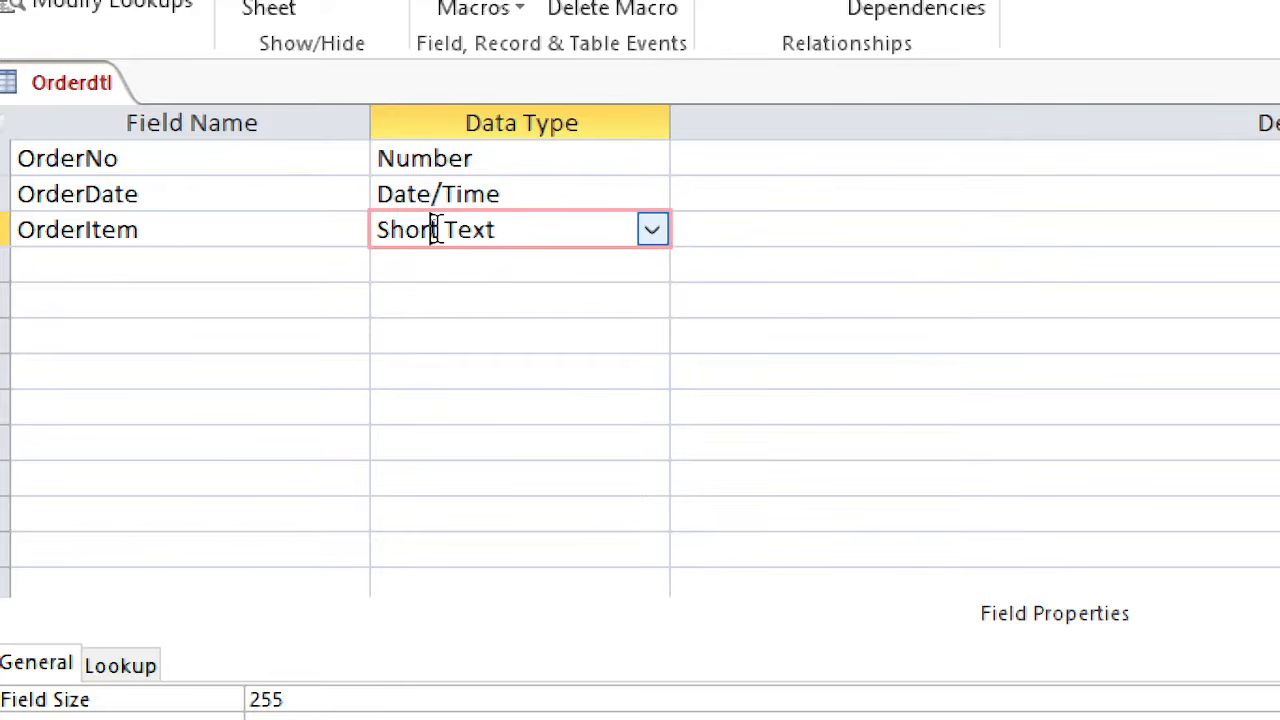
# Add a fourth field named OrderQty below OrderItem, copying the name from the Orders.xlsx header.
pyautogui.click(172, 270)
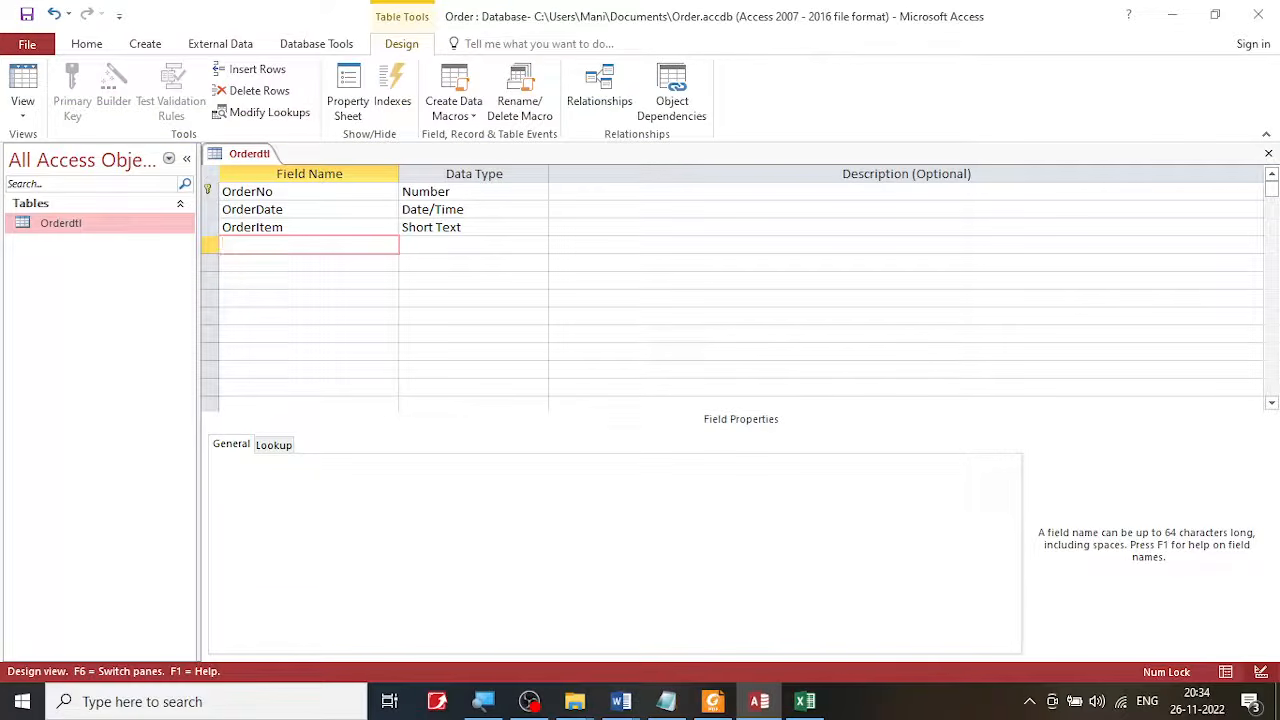
pyautogui.click(810, 706)
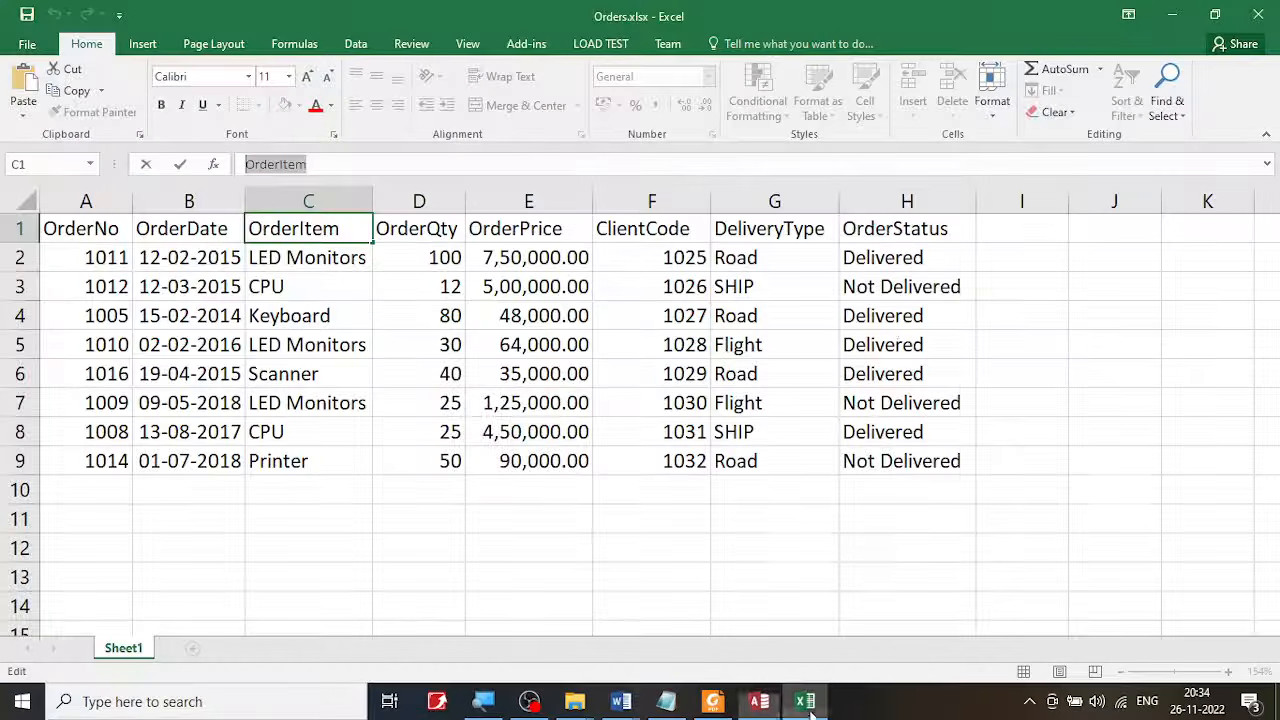
pyautogui.click(420, 230)
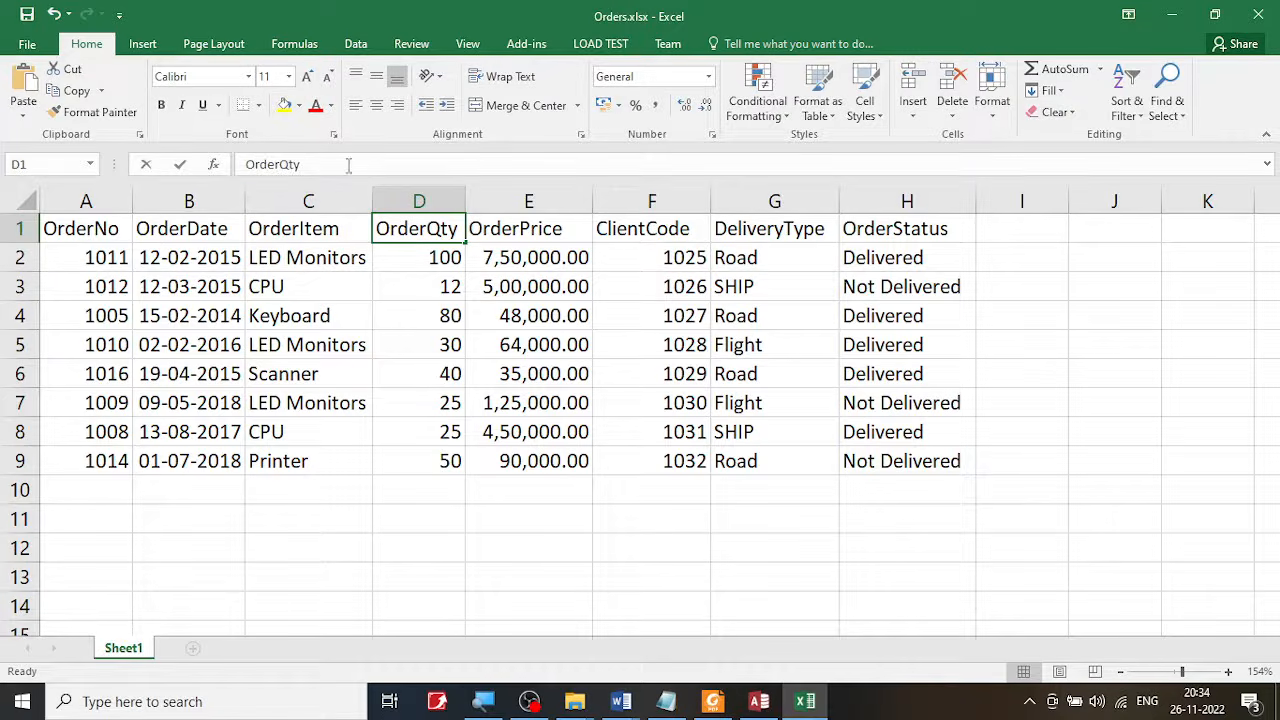
pyautogui.moveTo(348, 165); pyautogui.dragTo(228, 170)
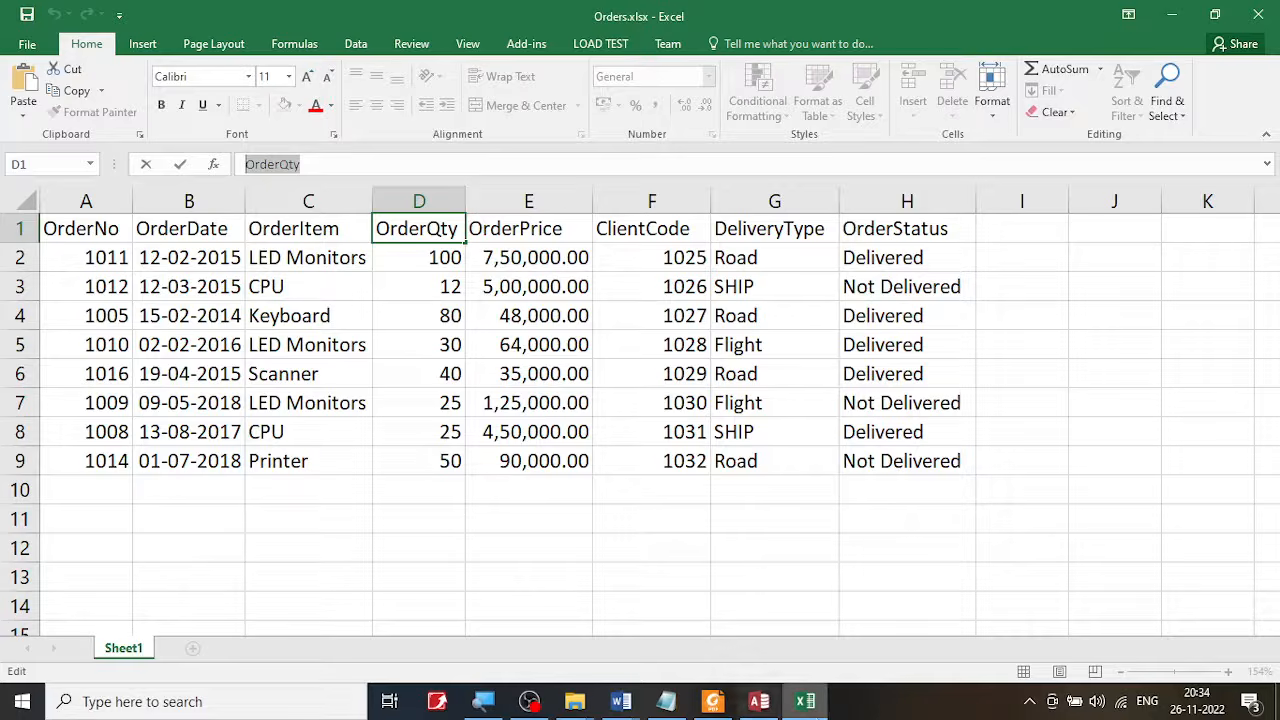
pyautogui.click(776, 706)
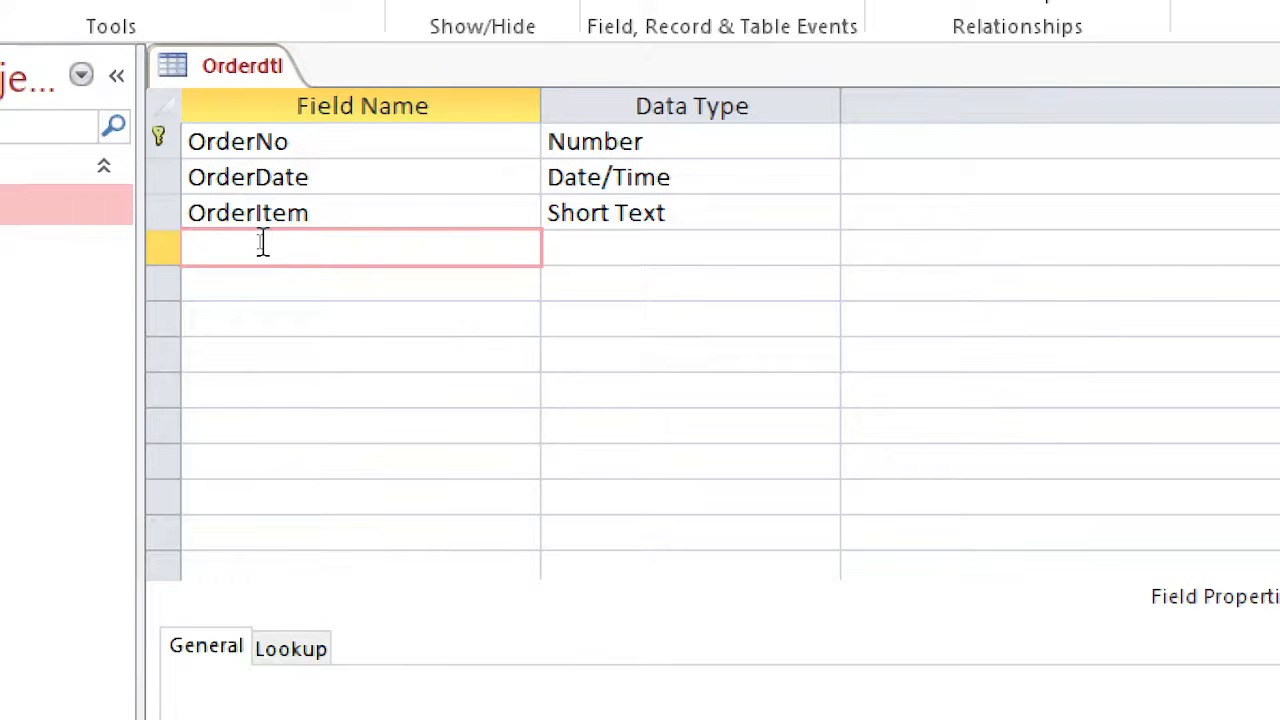
pyautogui.write('OrderQty')
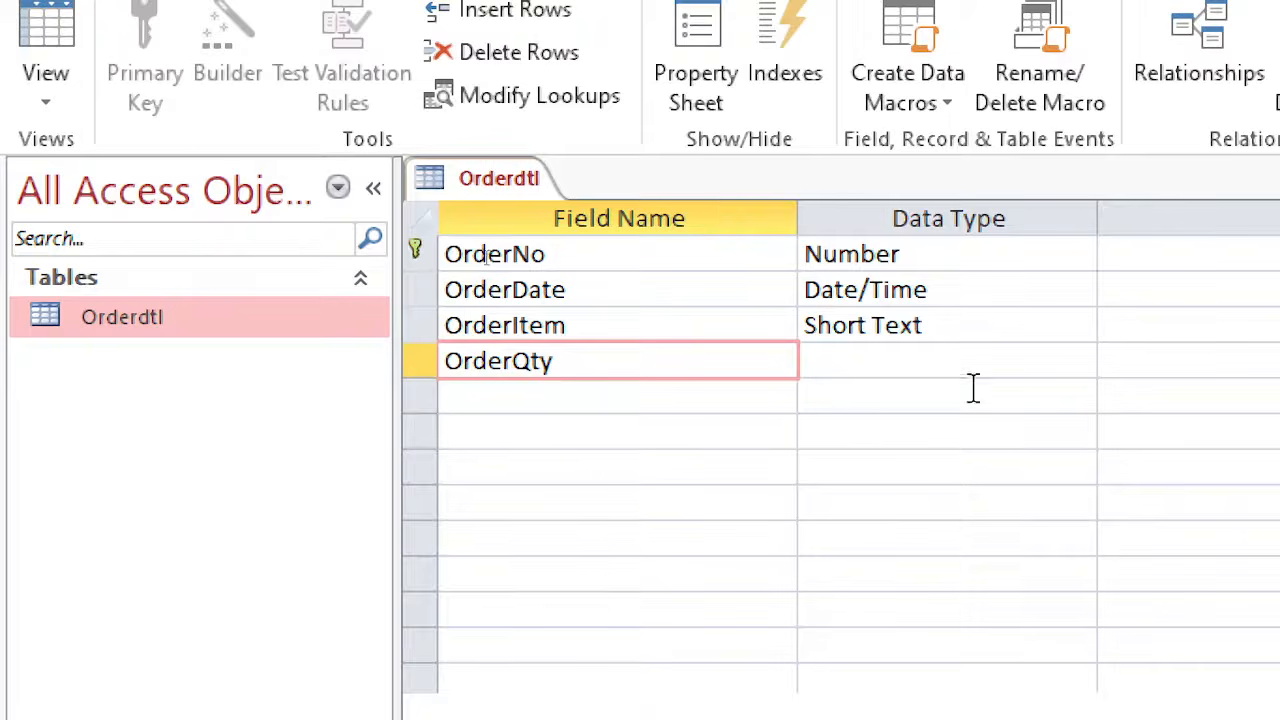
# Set the OrderQty field's data type to Number.
pyautogui.click(971, 362)
pyautogui.click(1077, 362)
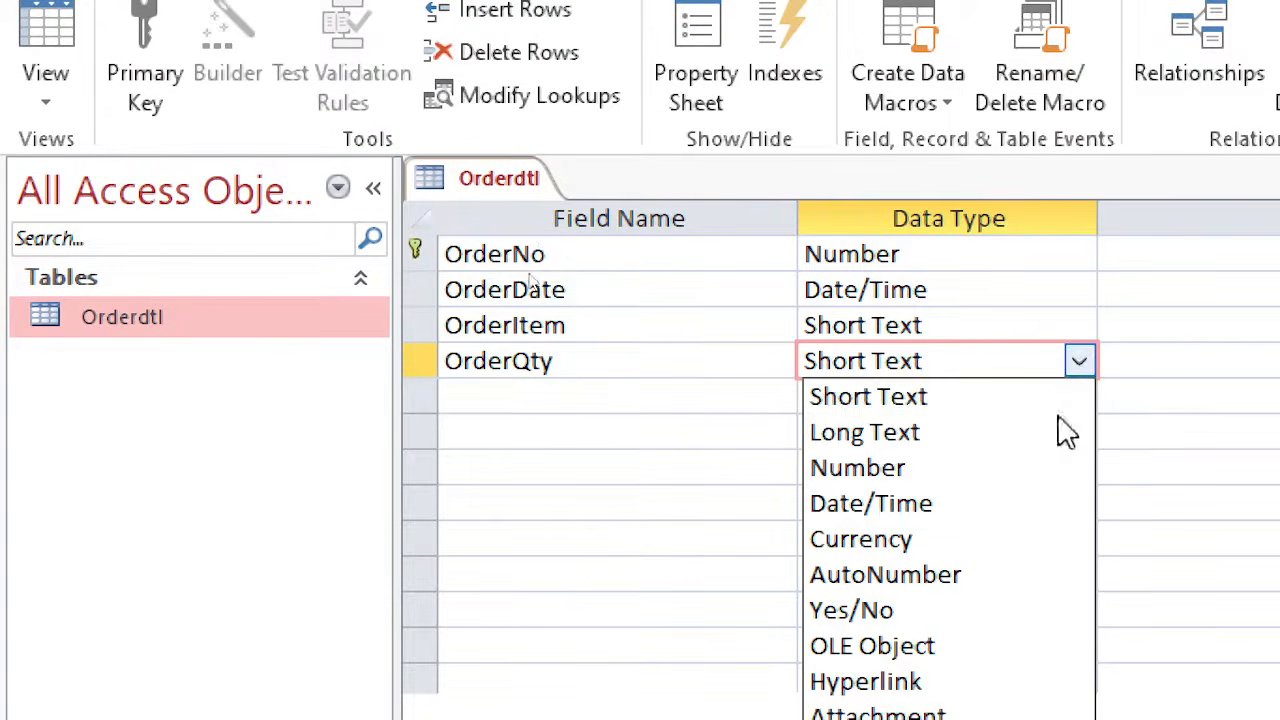
pyautogui.click(1051, 470)
# Add a fifth field named OrderPrice to the Orderdtl table, copying the name from the Orders.xlsx header.
pyautogui.click(652, 398)
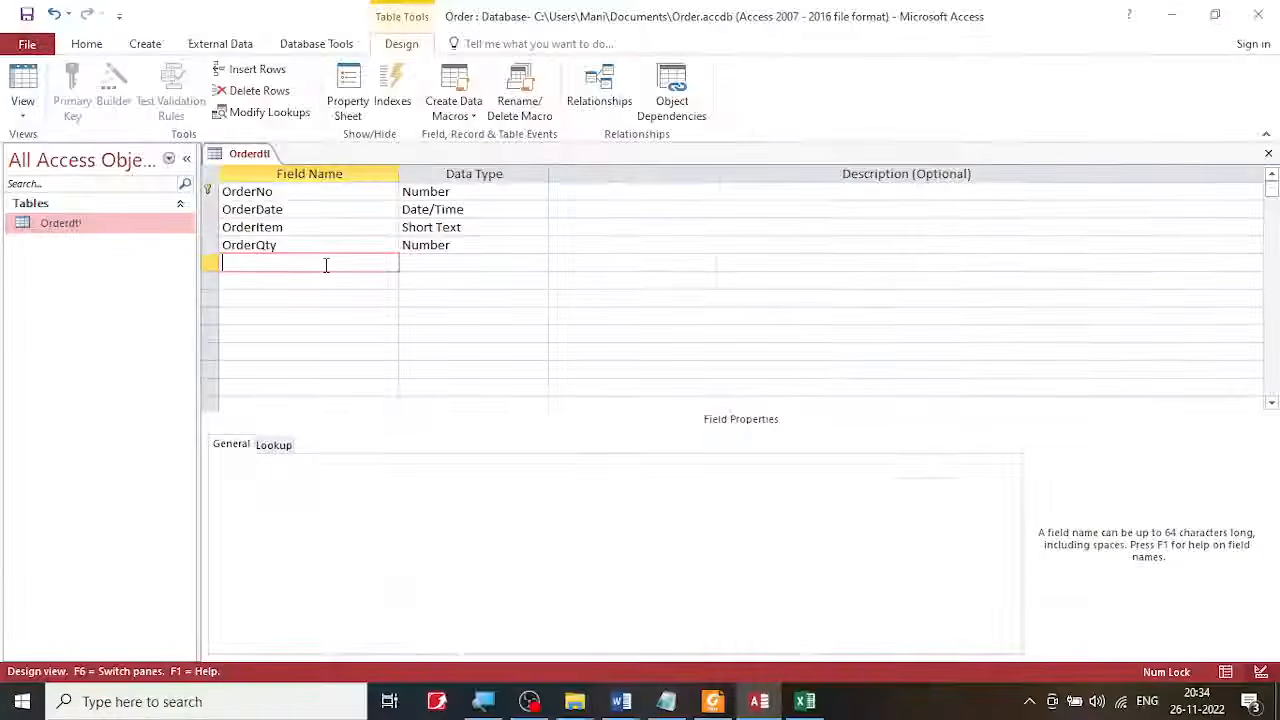
pyautogui.click(806, 705)
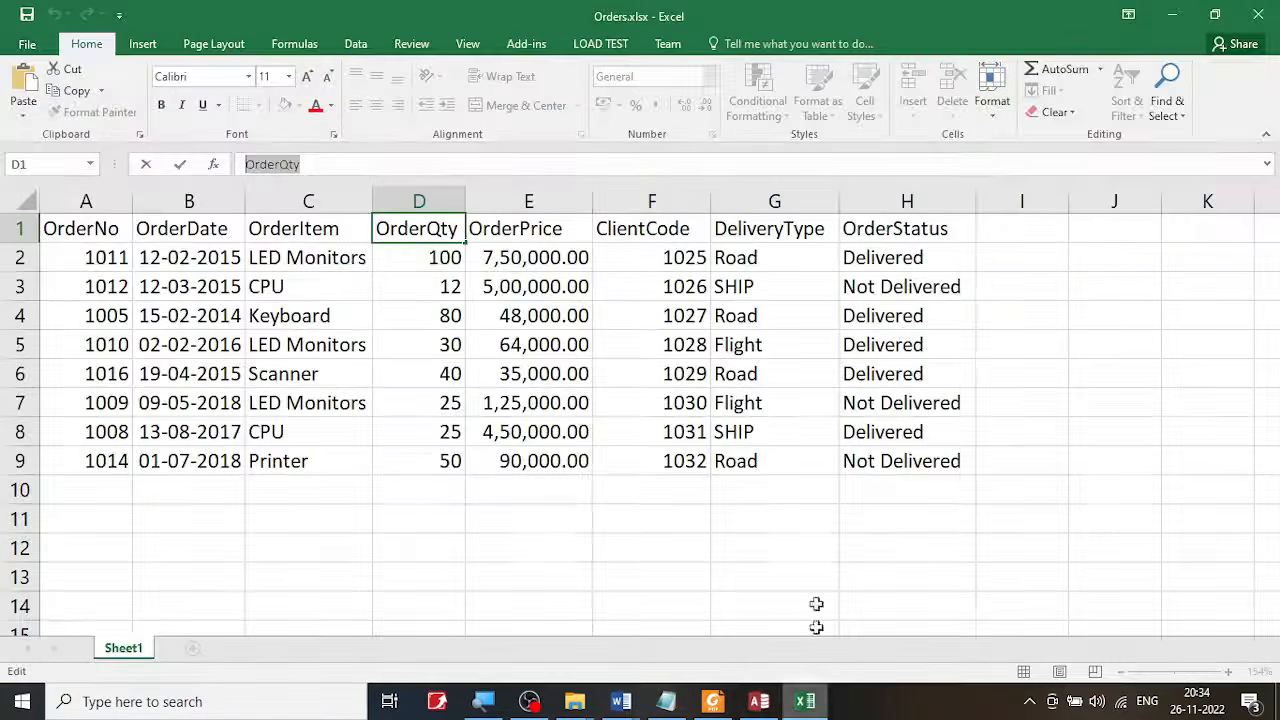
pyautogui.click(568, 232)
pyautogui.moveTo(310, 164); pyautogui.dragTo(213, 167)
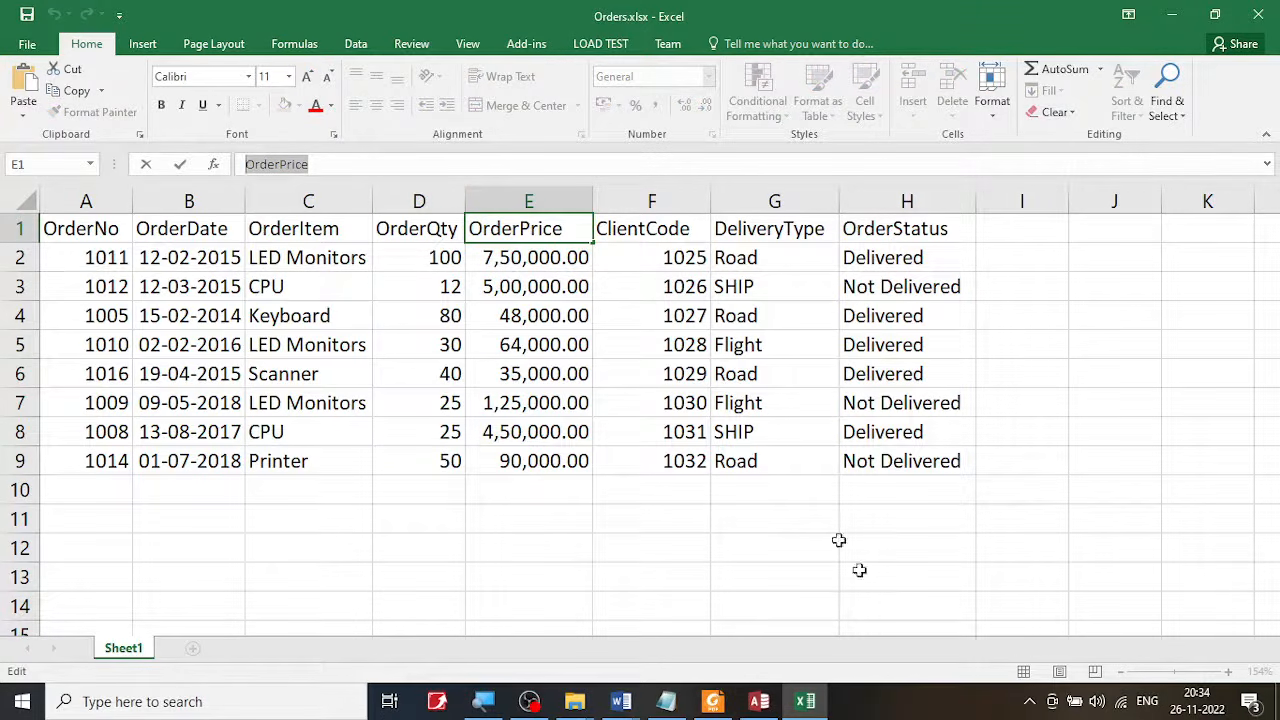
pyautogui.click(759, 702)
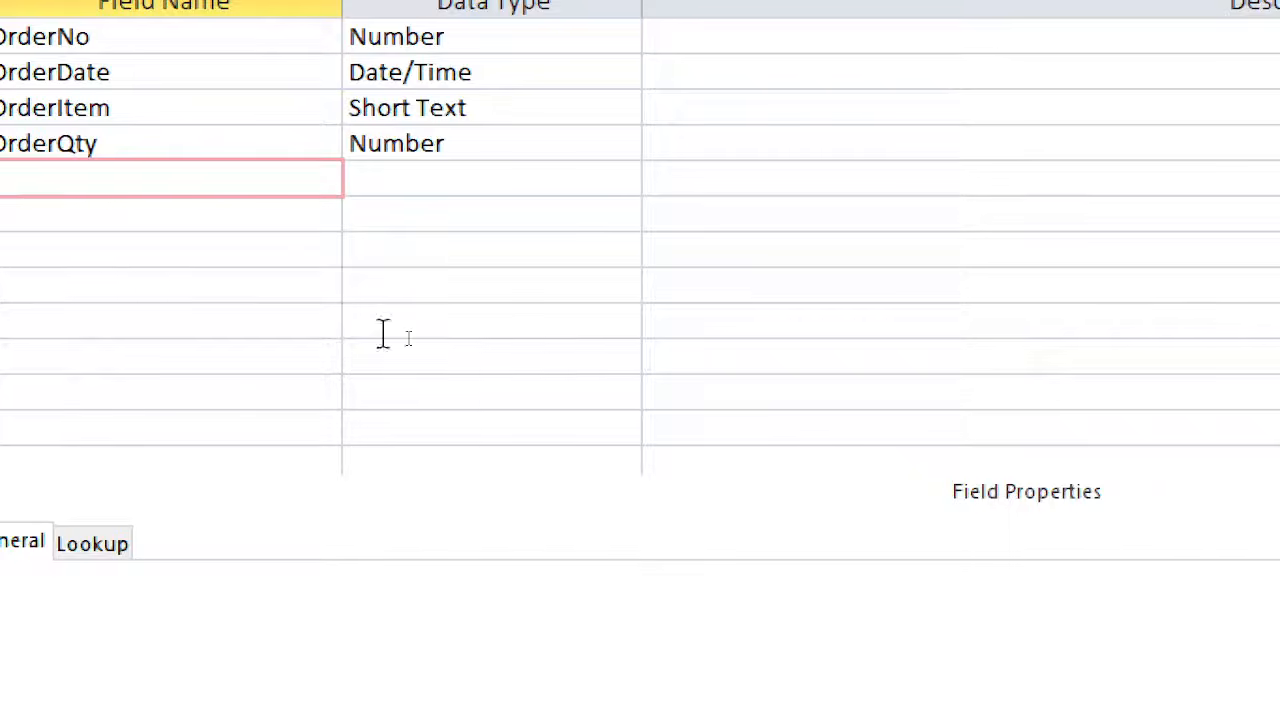
pyautogui.write('OrderPrice')
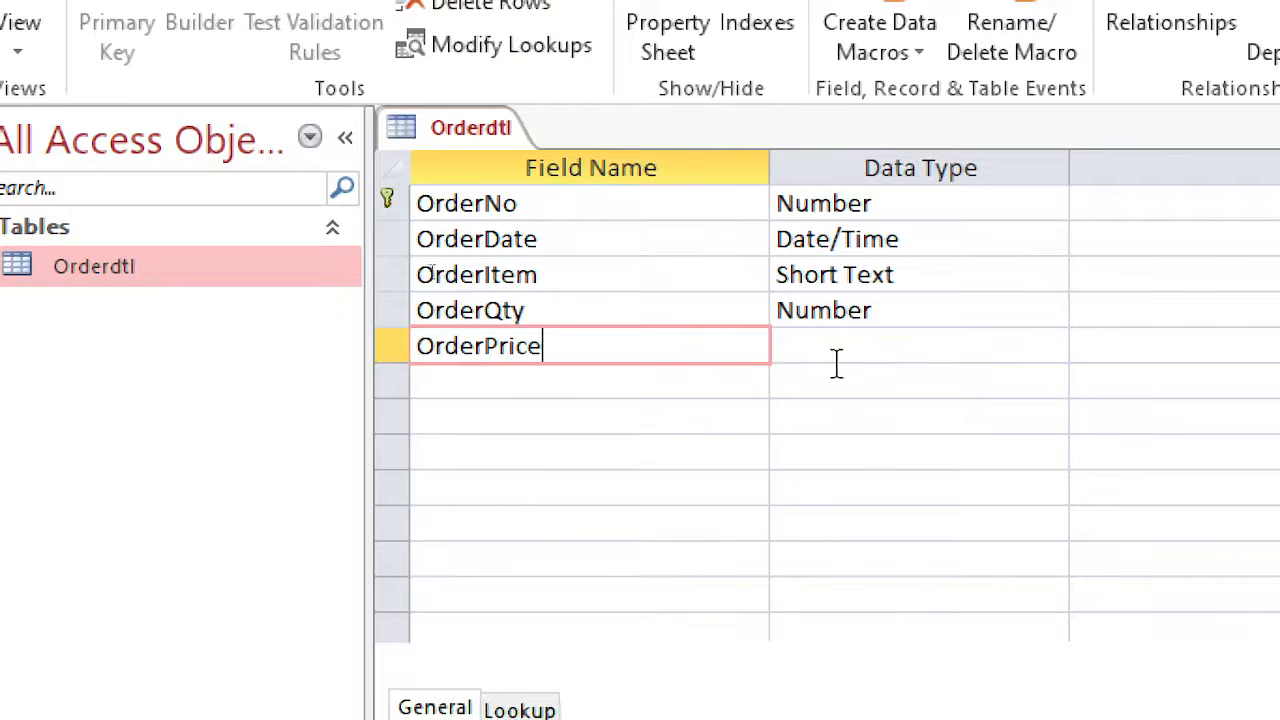
# Set the OrderPrice field's data type to Currency.
pyautogui.click(846, 346)
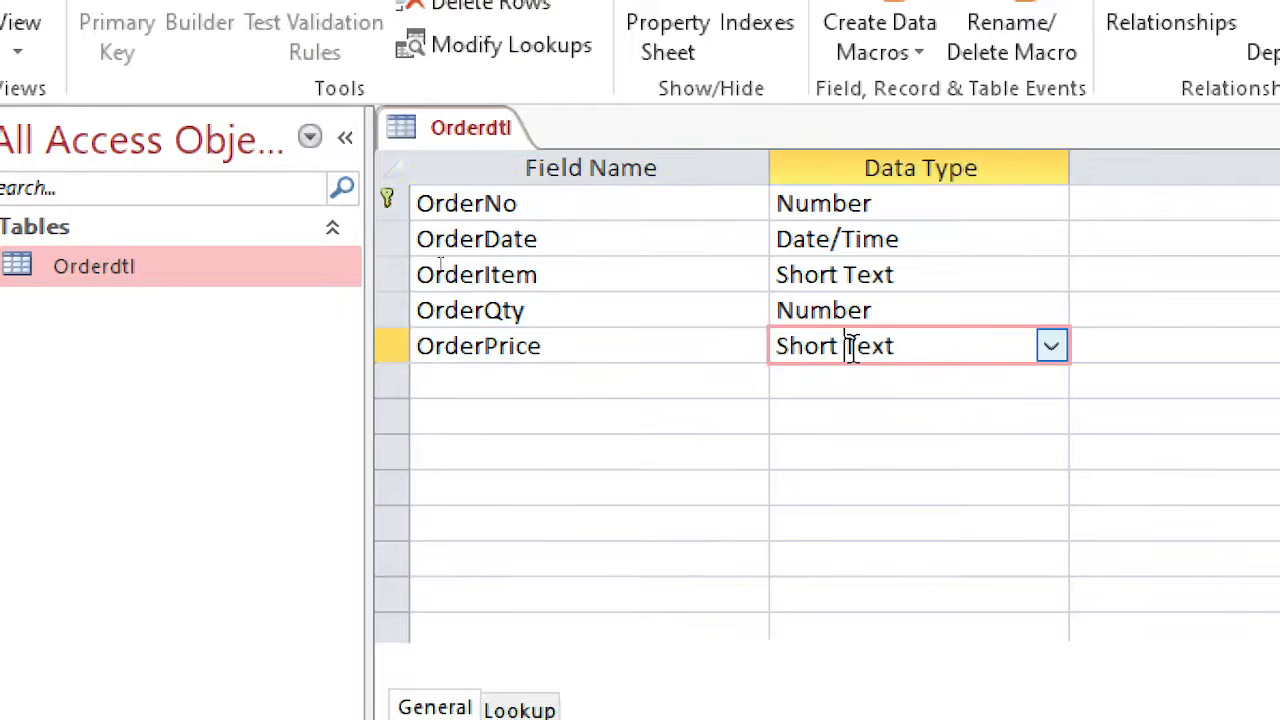
pyautogui.click(1050, 346)
pyautogui.click(937, 528)
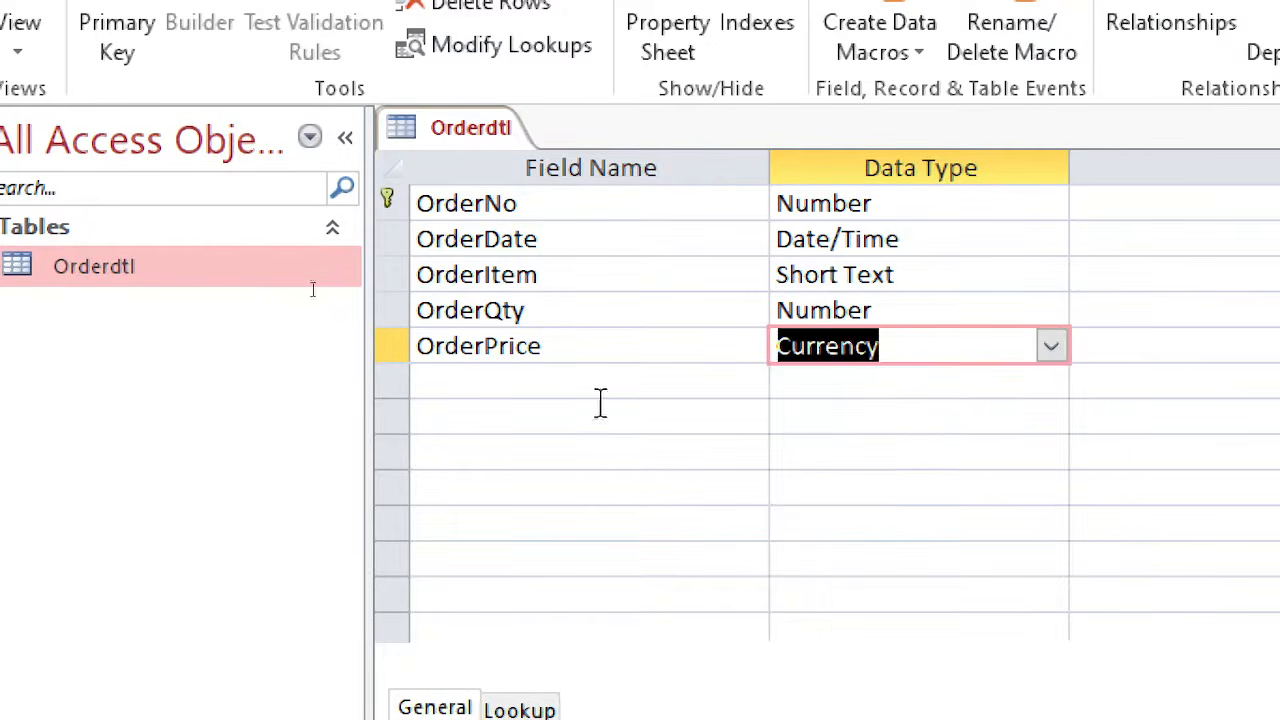
pyautogui.moveTo(545, 342); pyautogui.dragTo(484, 345)
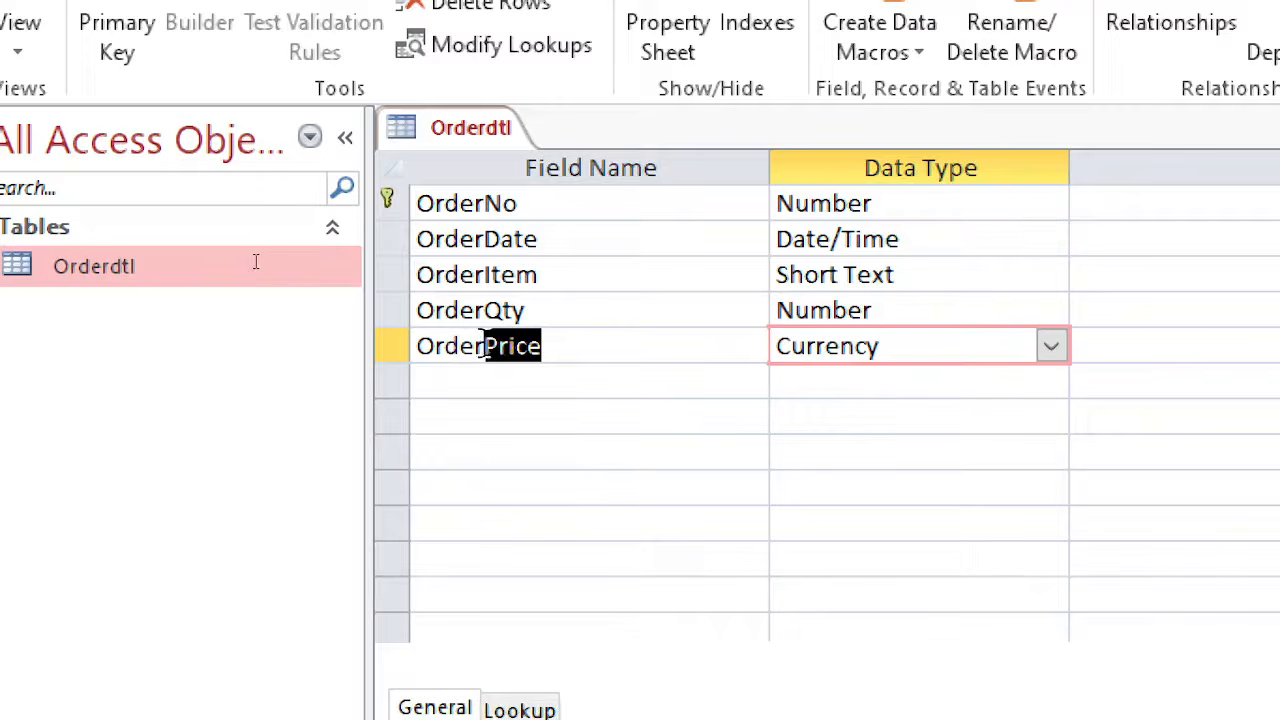
# Add a sixth field named ClientCode below OrderPrice, copying the name from the Orders.xlsx header.
pyautogui.click(484, 380)
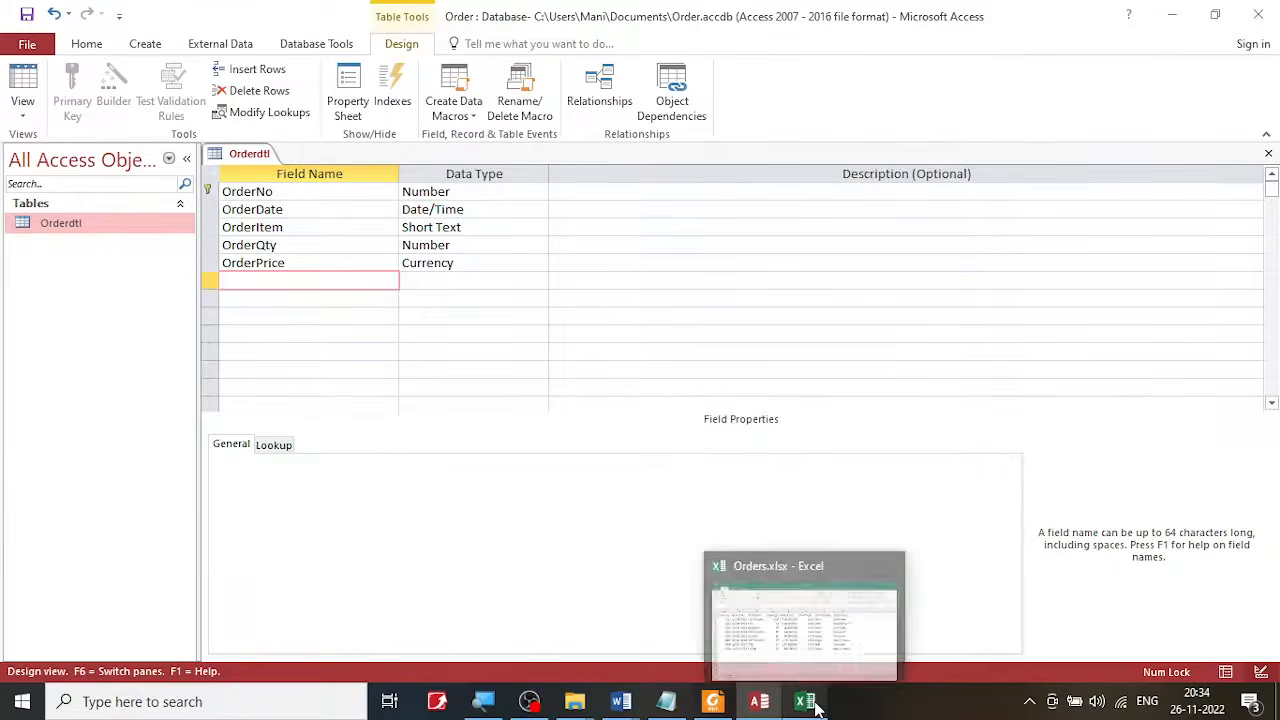
pyautogui.click(814, 703)
pyautogui.click(634, 229)
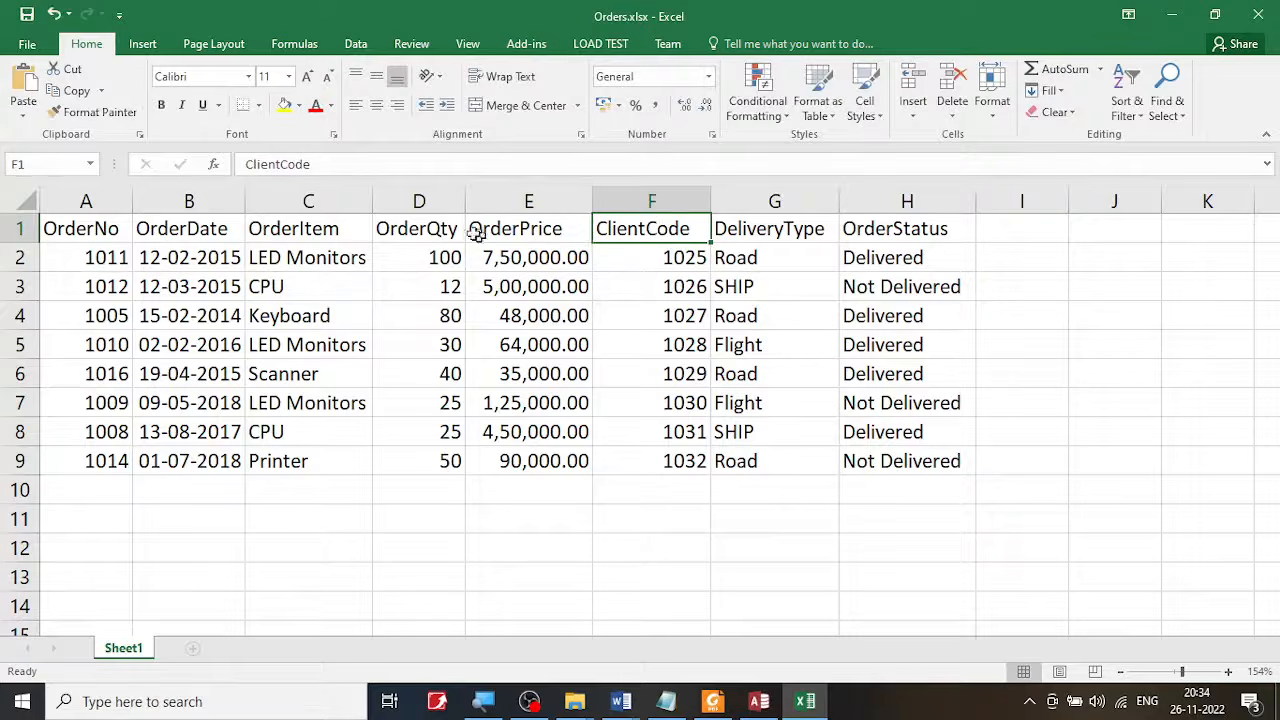
pyautogui.moveTo(355, 163); pyautogui.dragTo(238, 163)
pyautogui.hotkey('ctrl', 'c')
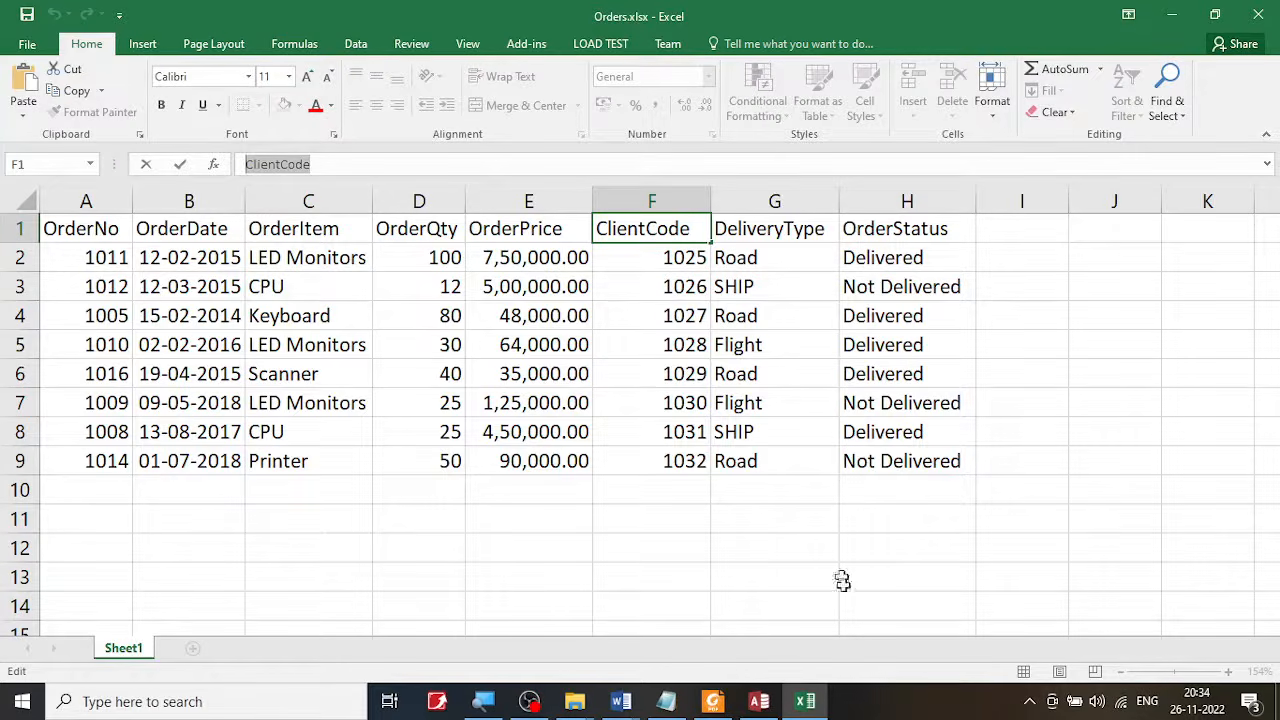
pyautogui.click(760, 702)
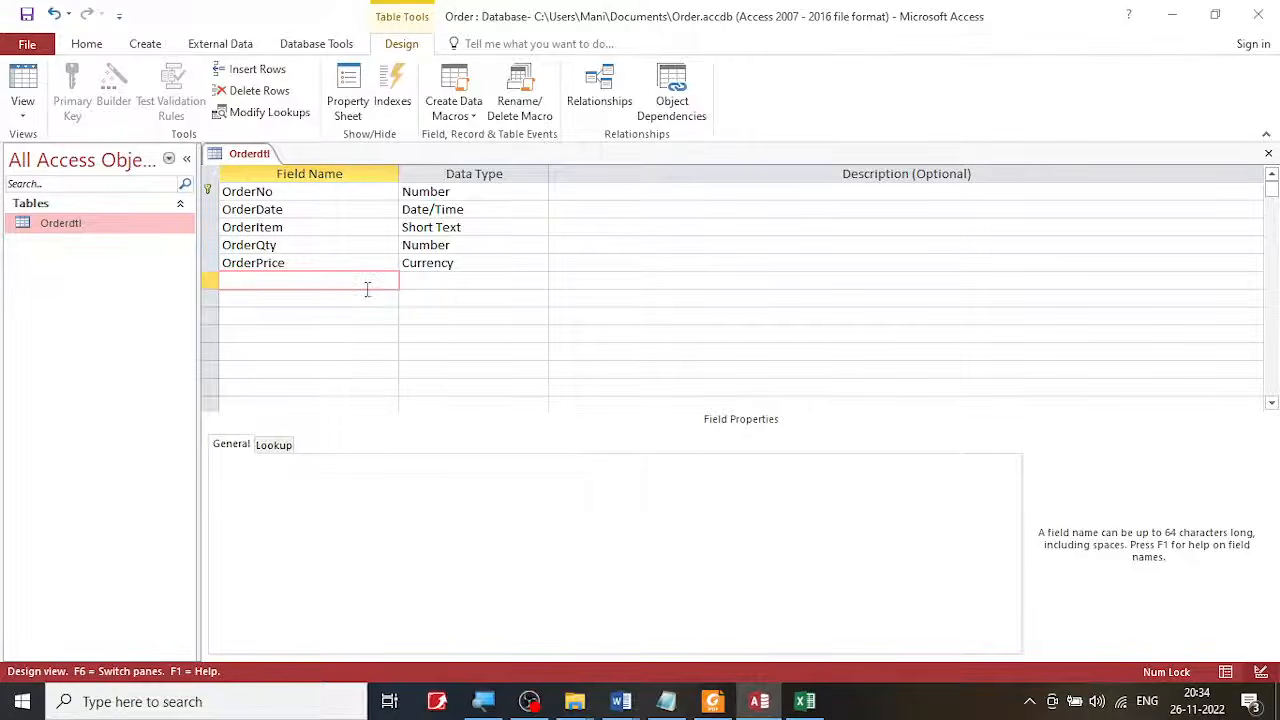
pyautogui.hotkey('ctrl', 'v')
# Set the ClientCode field's data type to Number.
pyautogui.click(462, 268)
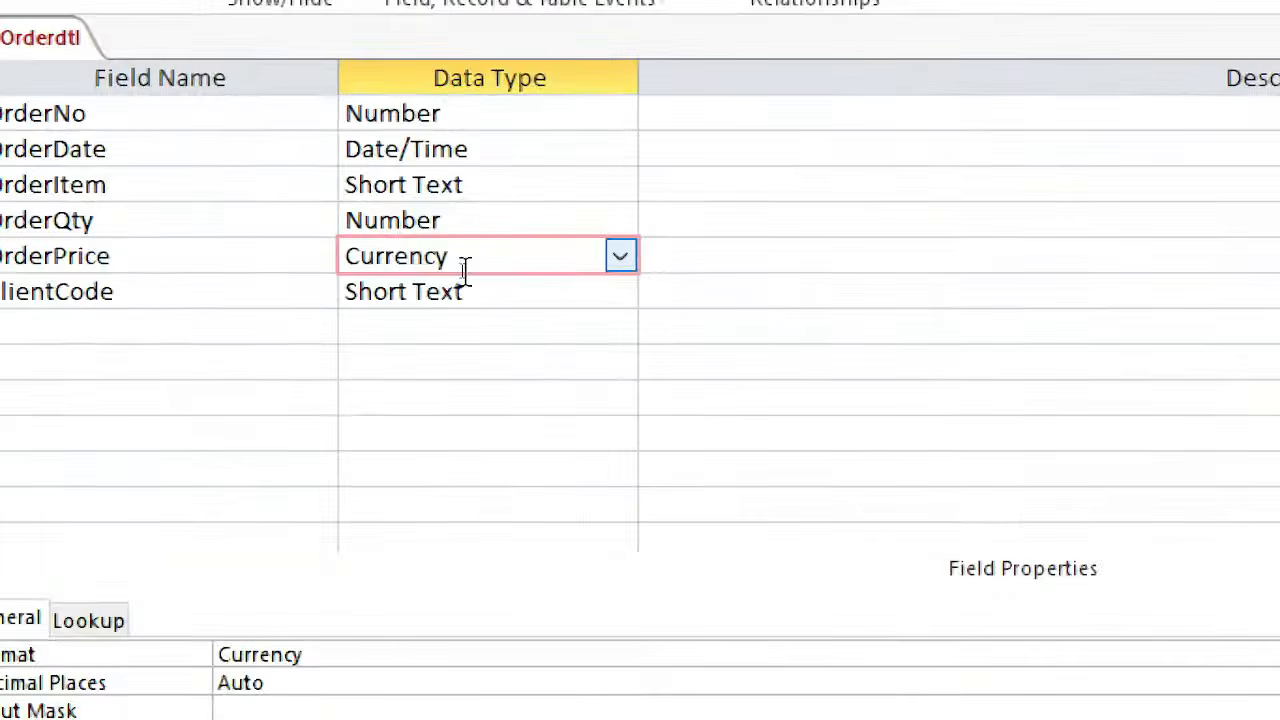
pyautogui.click(473, 281)
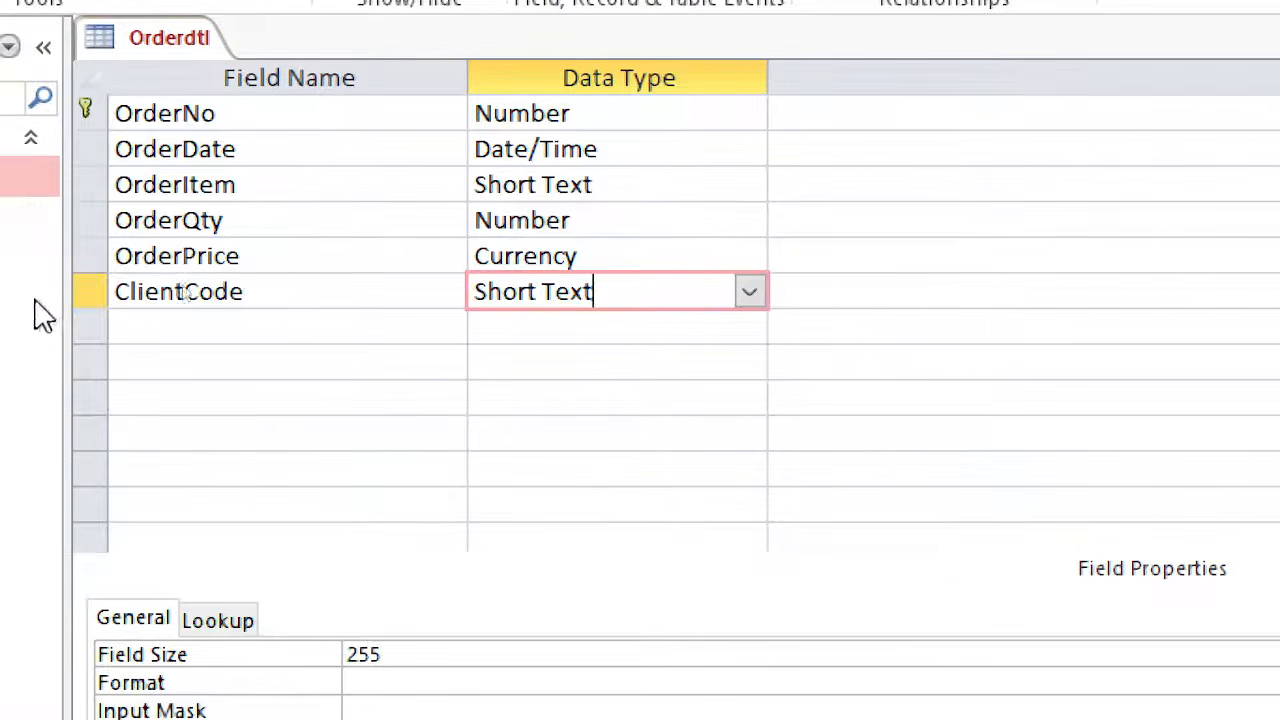
pyautogui.click(757, 320)
pyautogui.click(749, 327)
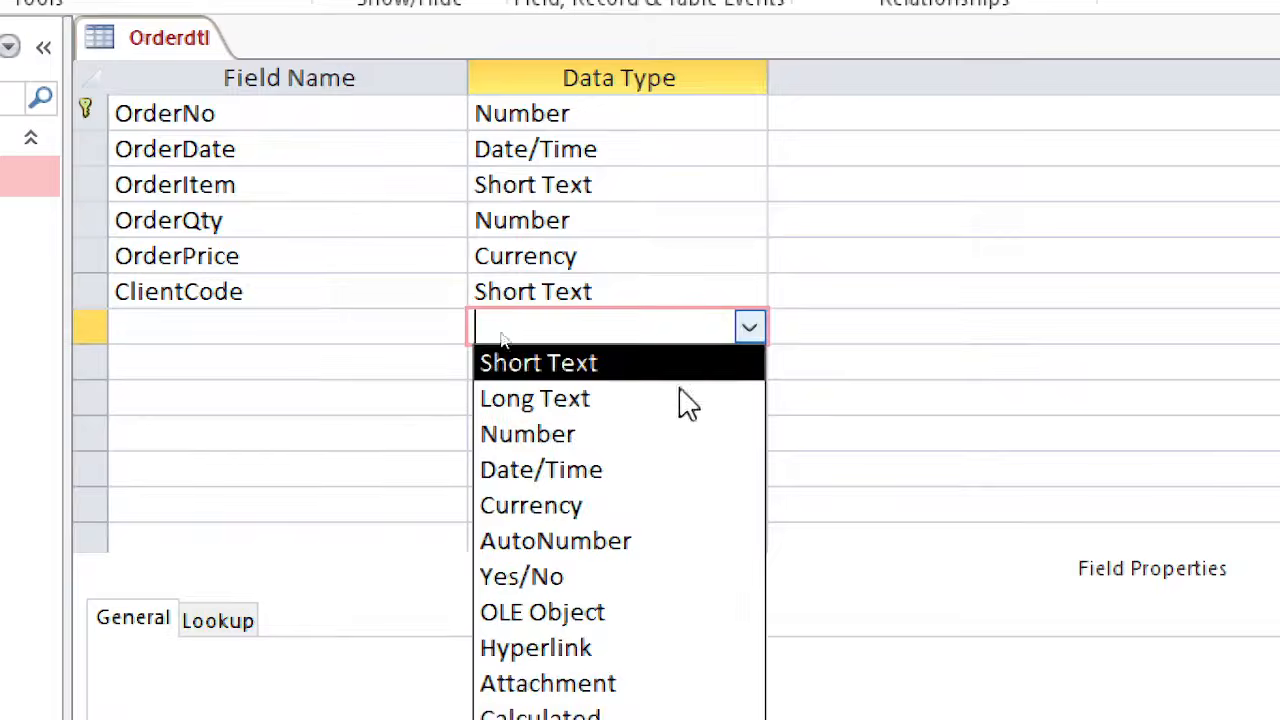
pyautogui.click(625, 446)
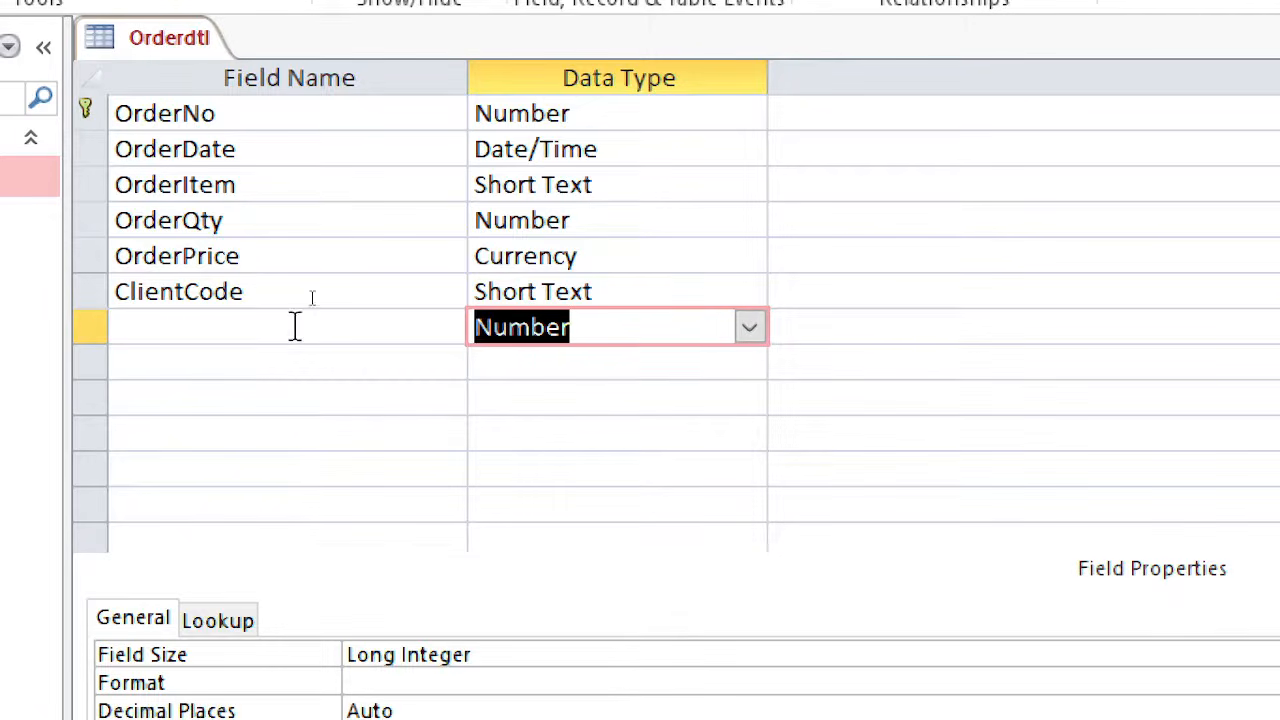
pyautogui.click(745, 292)
pyautogui.click(752, 294)
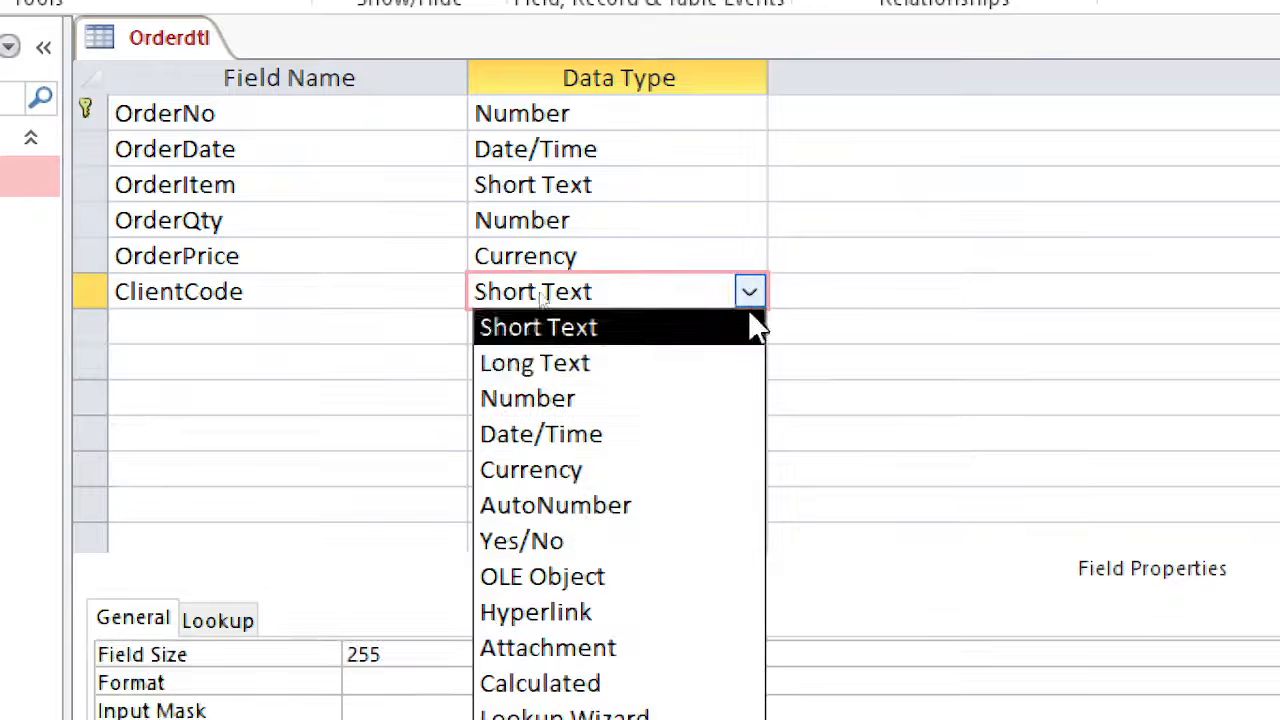
pyautogui.click(714, 389)
# Add a seventh field named DeliveryType below ClientCode, copying the name from the Orders.xlsx header.
pyautogui.click(325, 327)
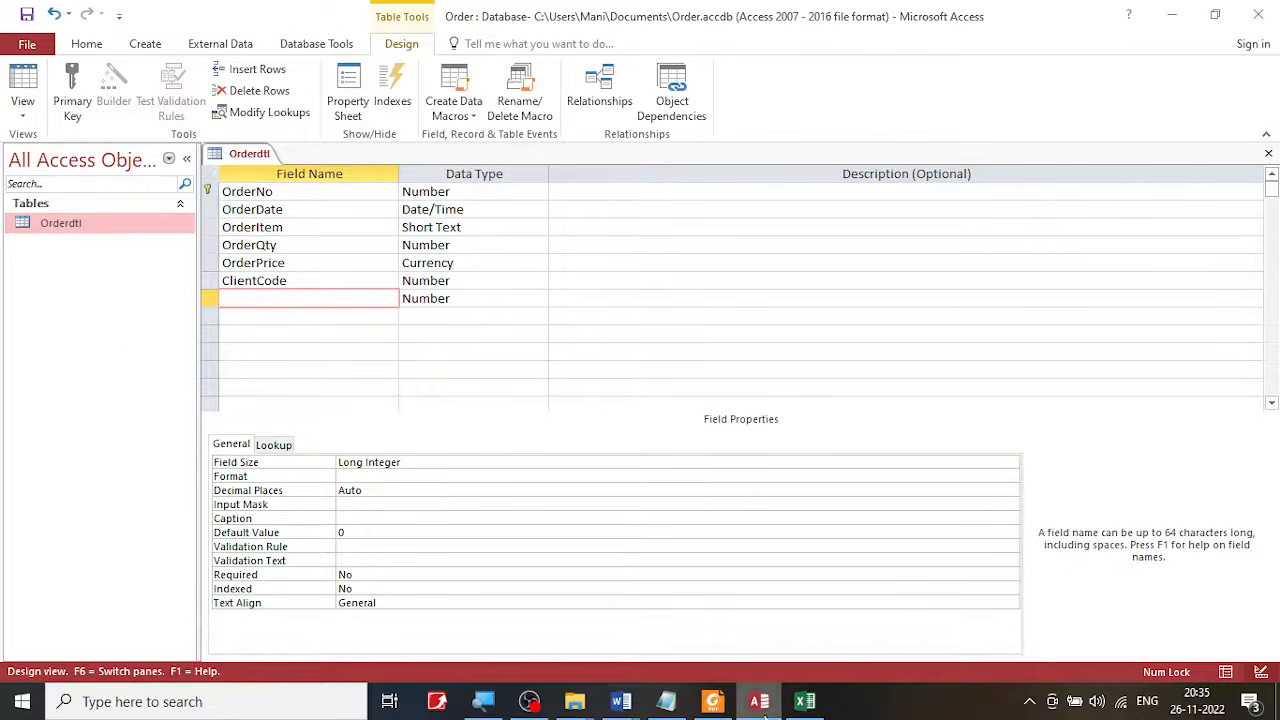
pyautogui.click(805, 701)
pyautogui.click(776, 234)
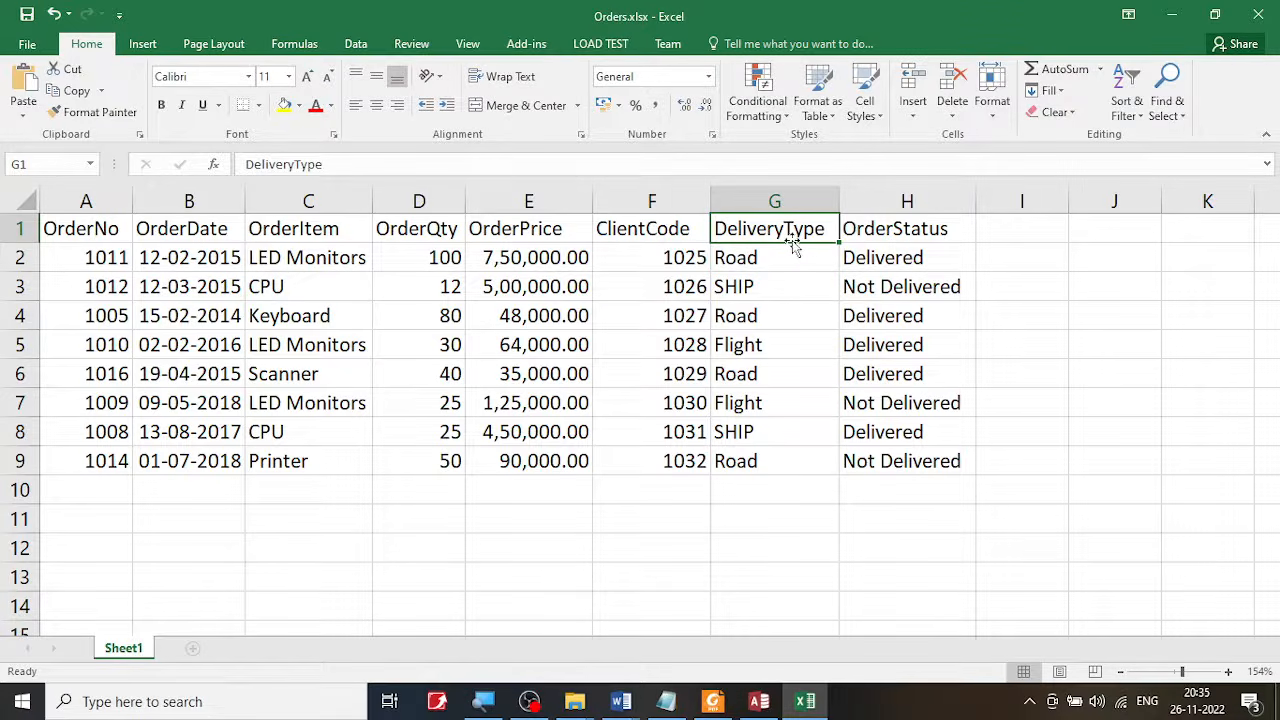
pyautogui.moveTo(326, 165); pyautogui.dragTo(240, 165)
pyautogui.hotkey('ctrl', 'c')
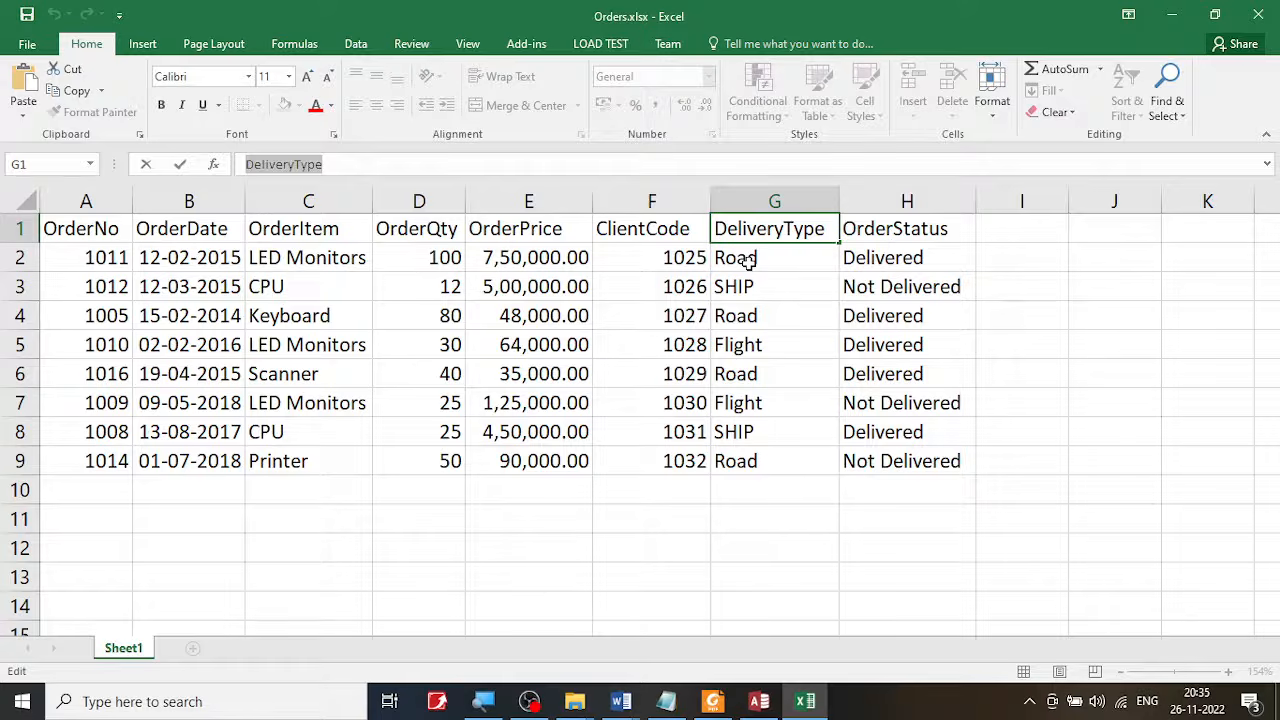
pyautogui.click(759, 701)
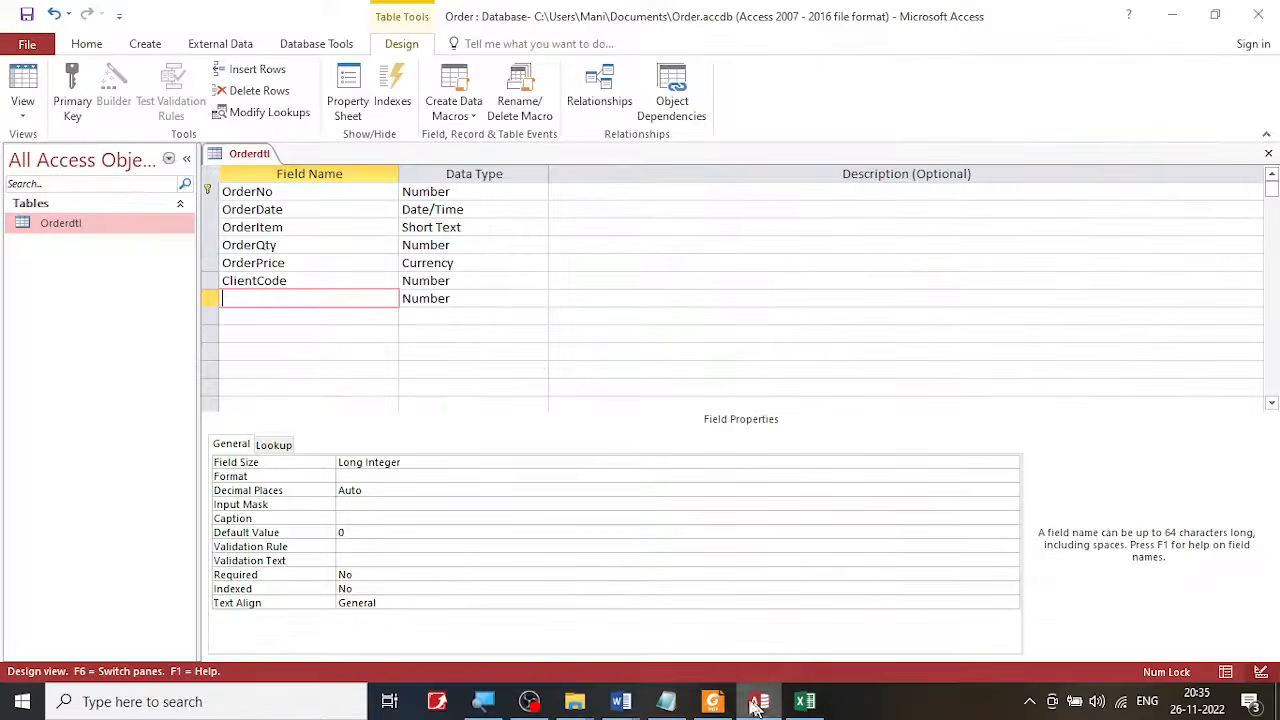
pyautogui.hotkey('ctrl', 'v')
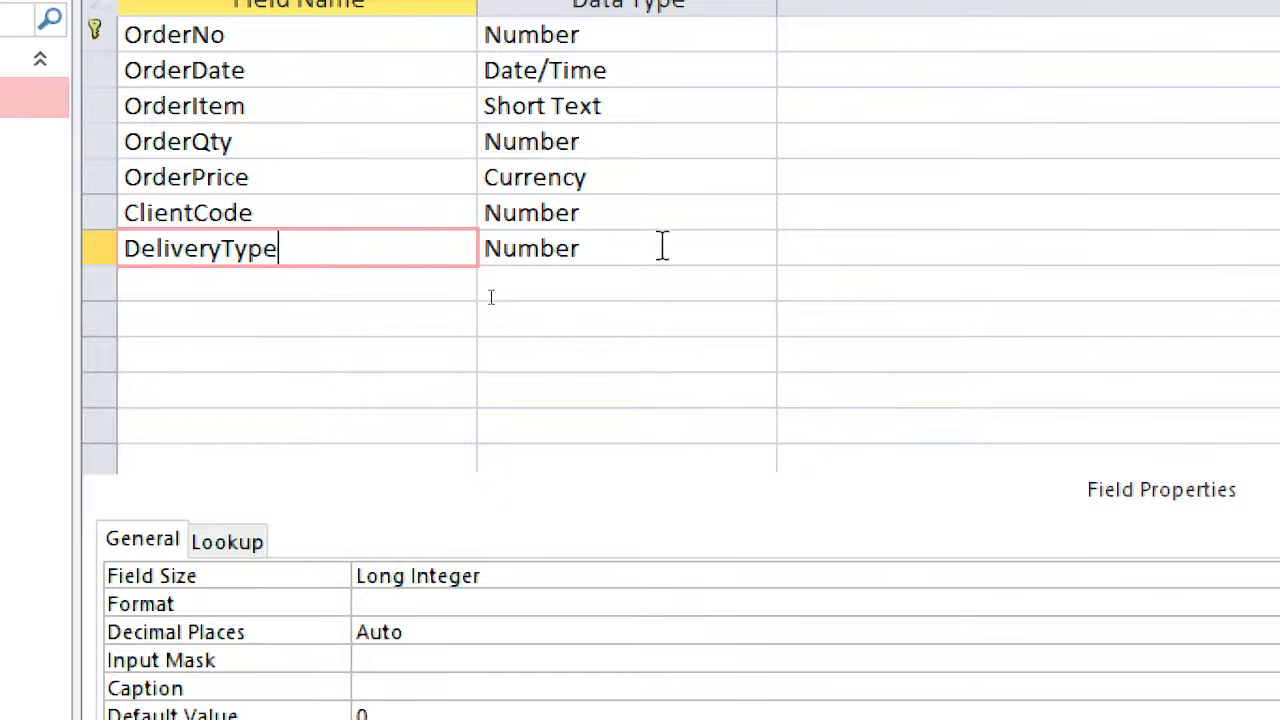
# Set the DeliveryType field's data type to Short Text.
pyautogui.click(492, 298)
pyautogui.click(759, 249)
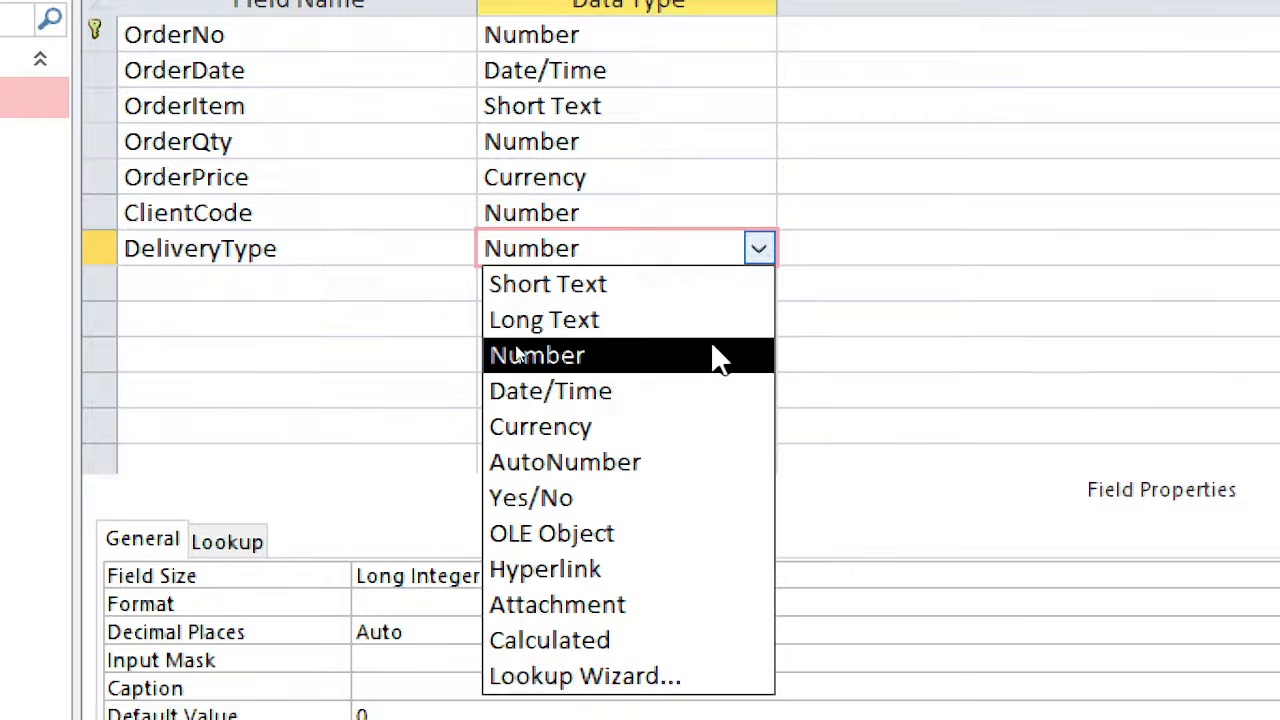
pyautogui.click(707, 298)
# Add an eighth field named OrderStatus below DeliveryType, copying the name from the Orders.xlsx header.
pyautogui.click(297, 271)
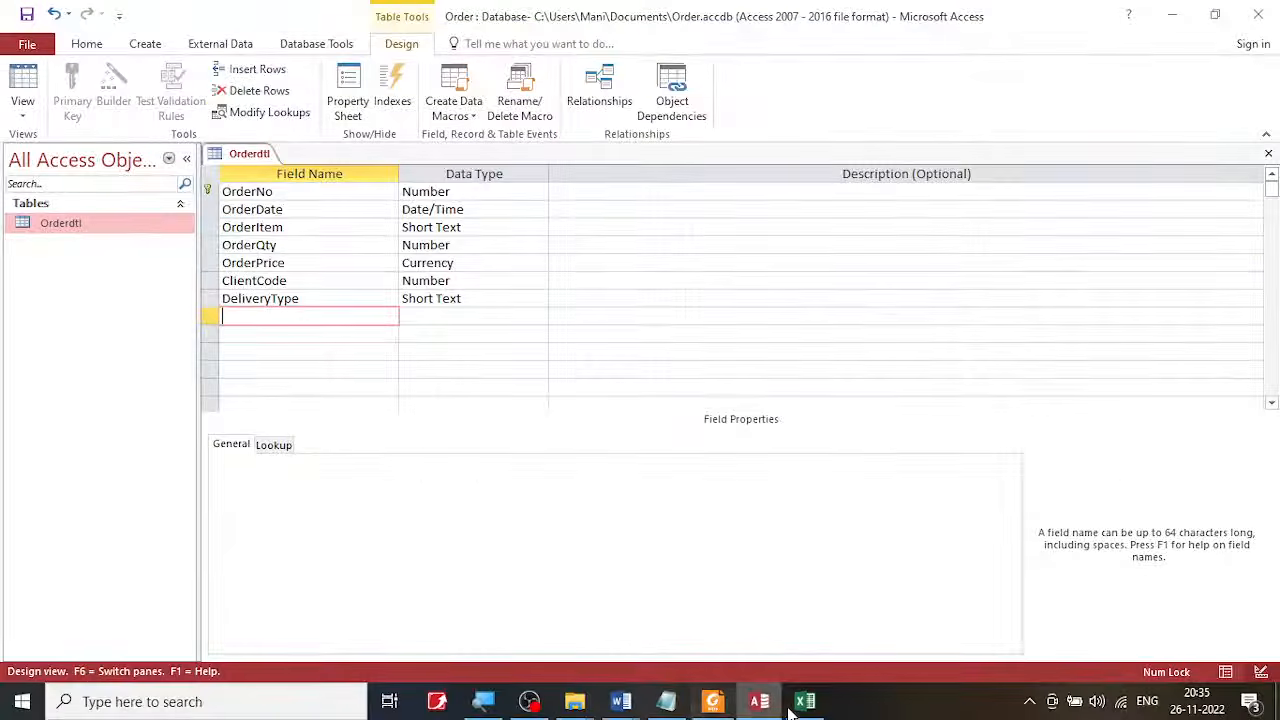
pyautogui.click(800, 702)
pyautogui.click(945, 230)
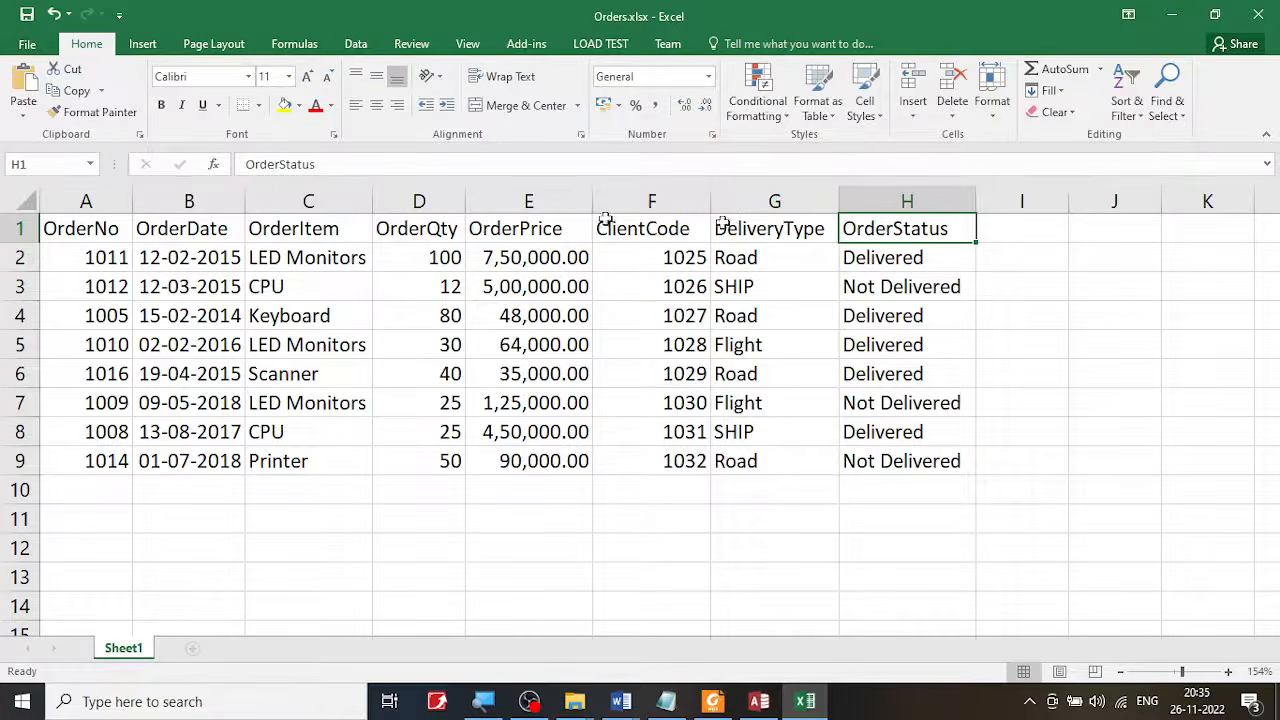
pyautogui.moveTo(331, 169); pyautogui.dragTo(238, 166)
pyautogui.hotkey('ctrl', 'c')
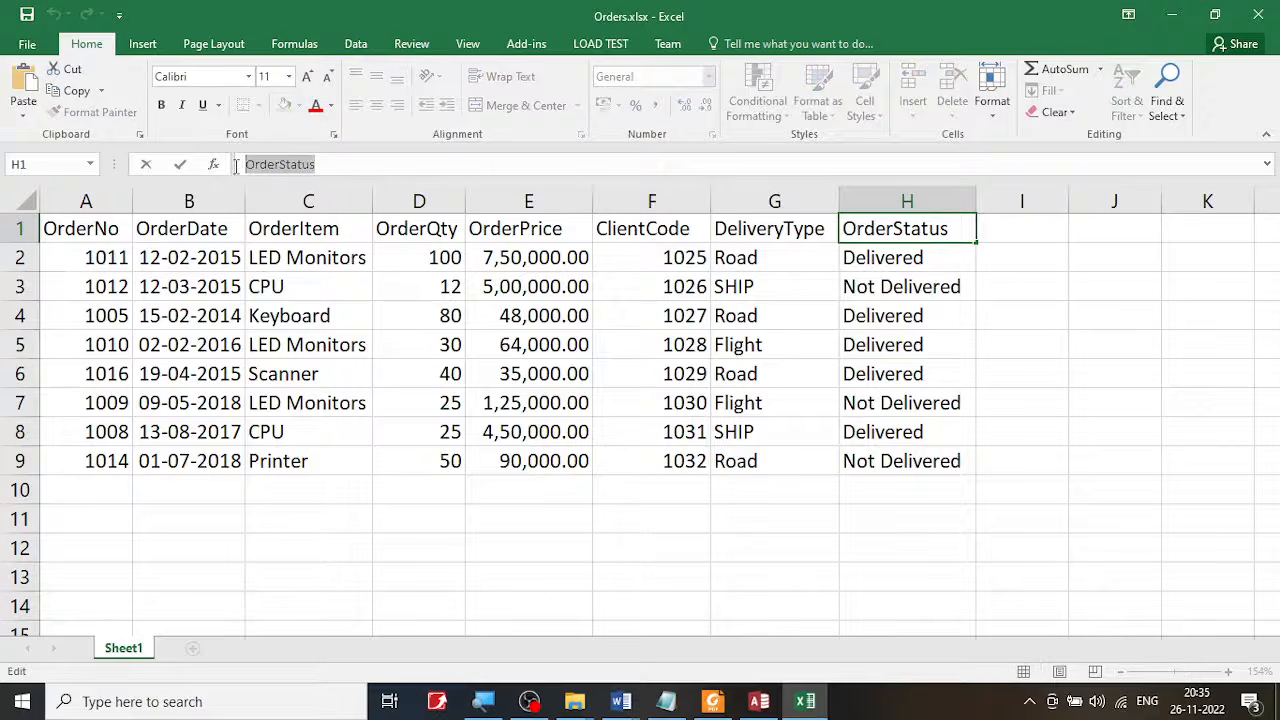
pyautogui.click(762, 702)
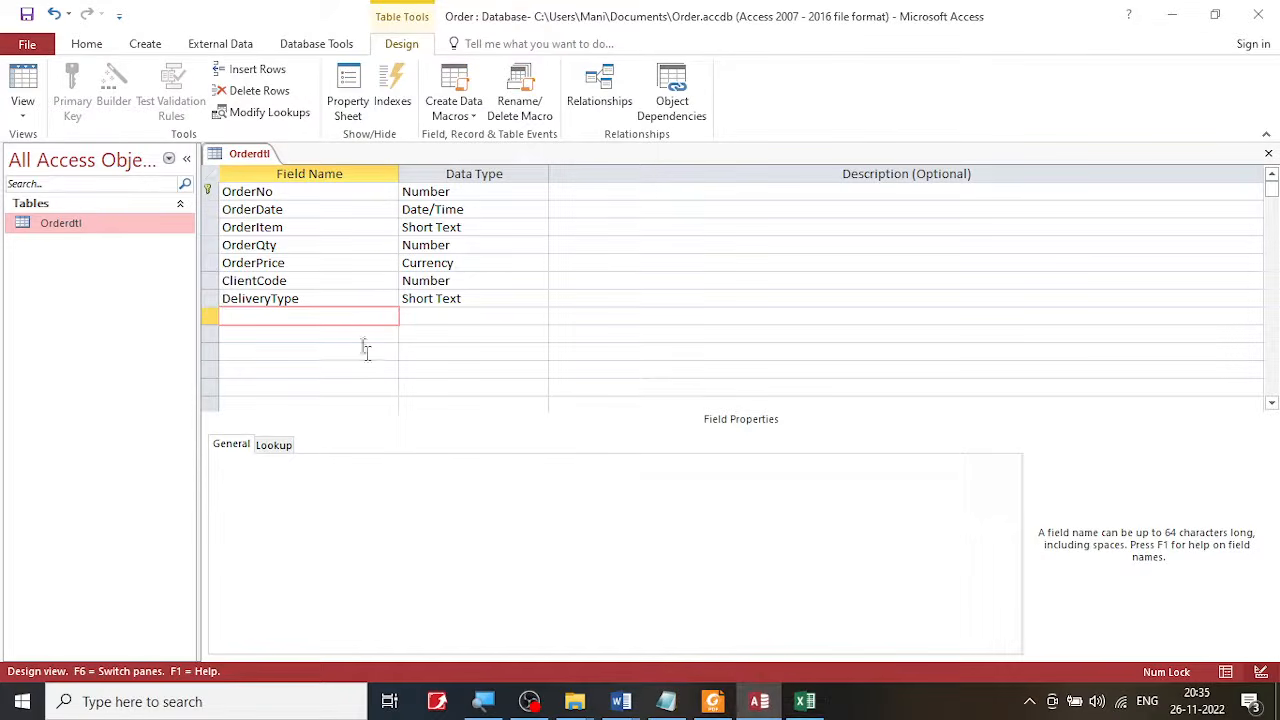
pyautogui.hotkey('ctrl', 'v')
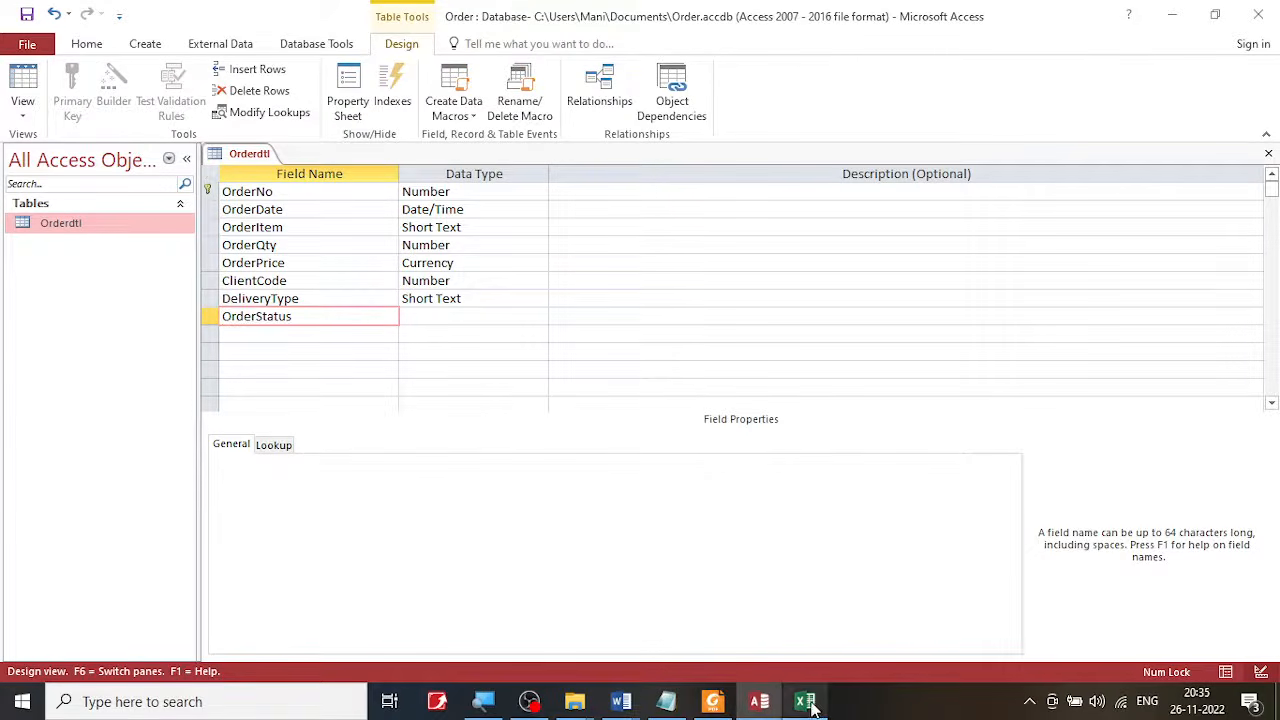
# Check the OrderStatus values in Orders.xlsx and set the OrderStatus field's data type to Short Text.
pyautogui.click(805, 701)
pyautogui.moveTo(887, 267); pyautogui.dragTo(886, 457)
pyautogui.click(760, 702)
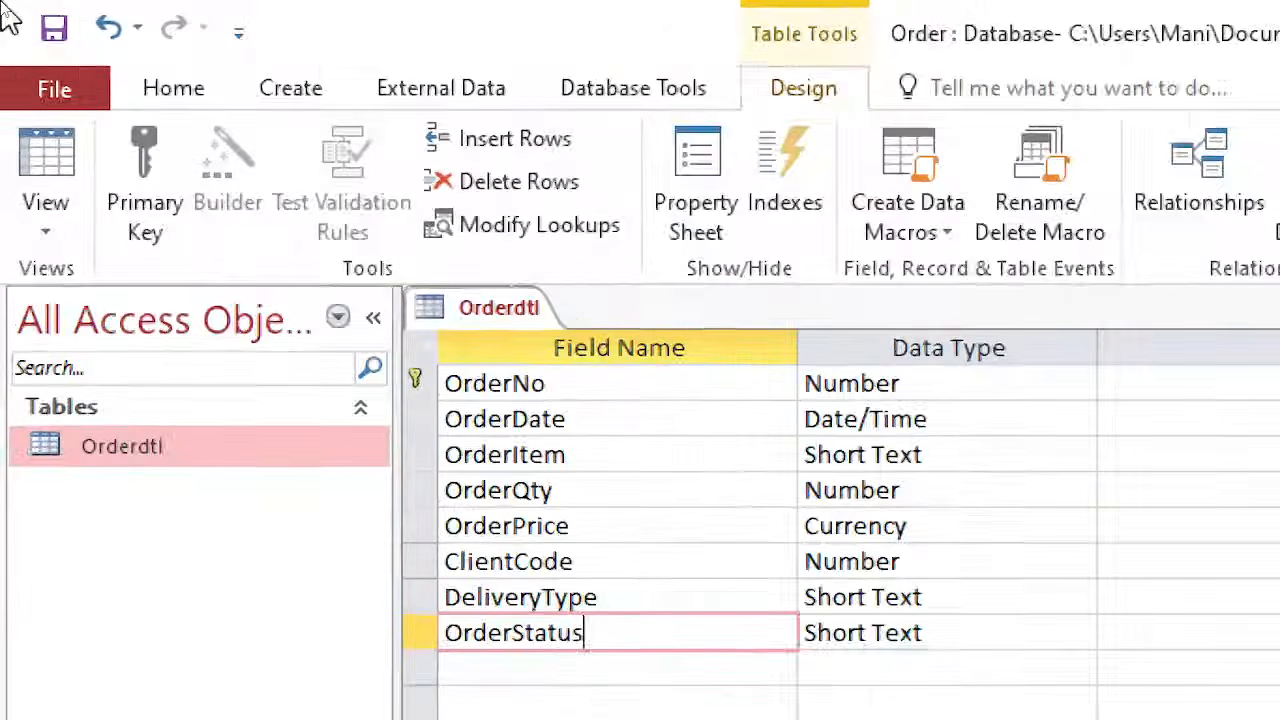
# Save the Orderdtl table design and display the table in Datasheet View.
pyautogui.click(54, 28)
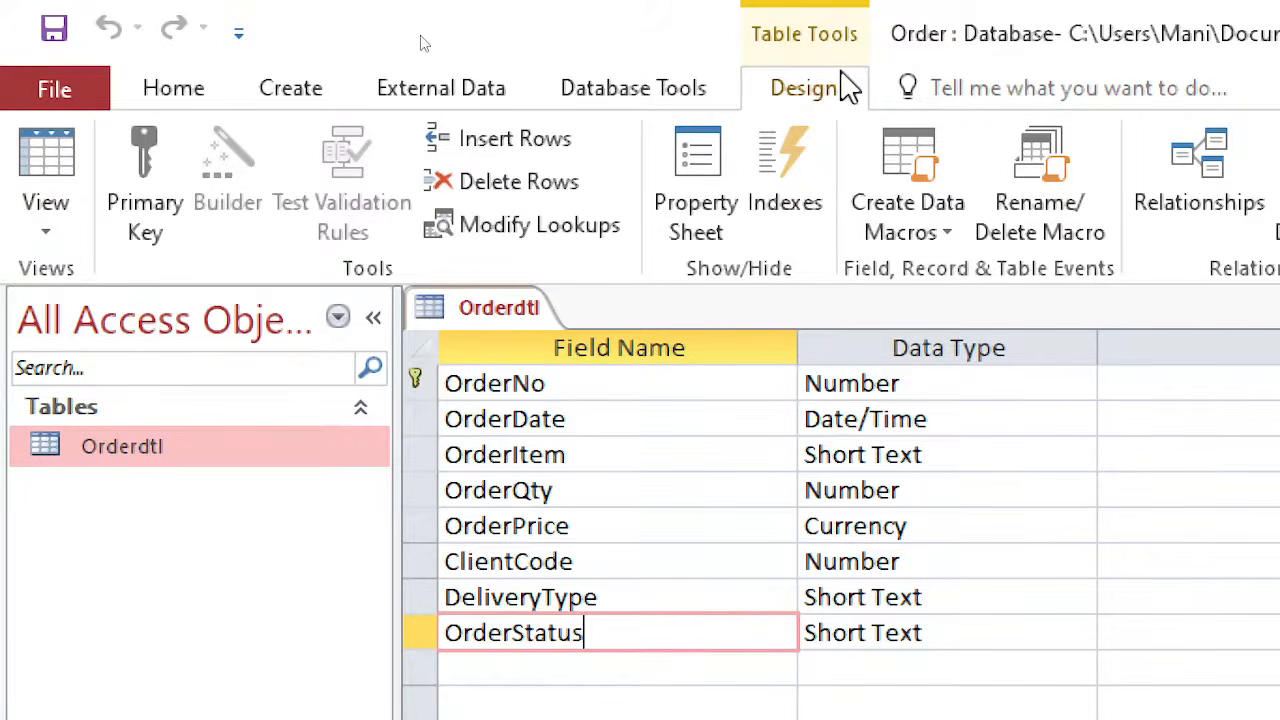
pyautogui.click(37, 172)
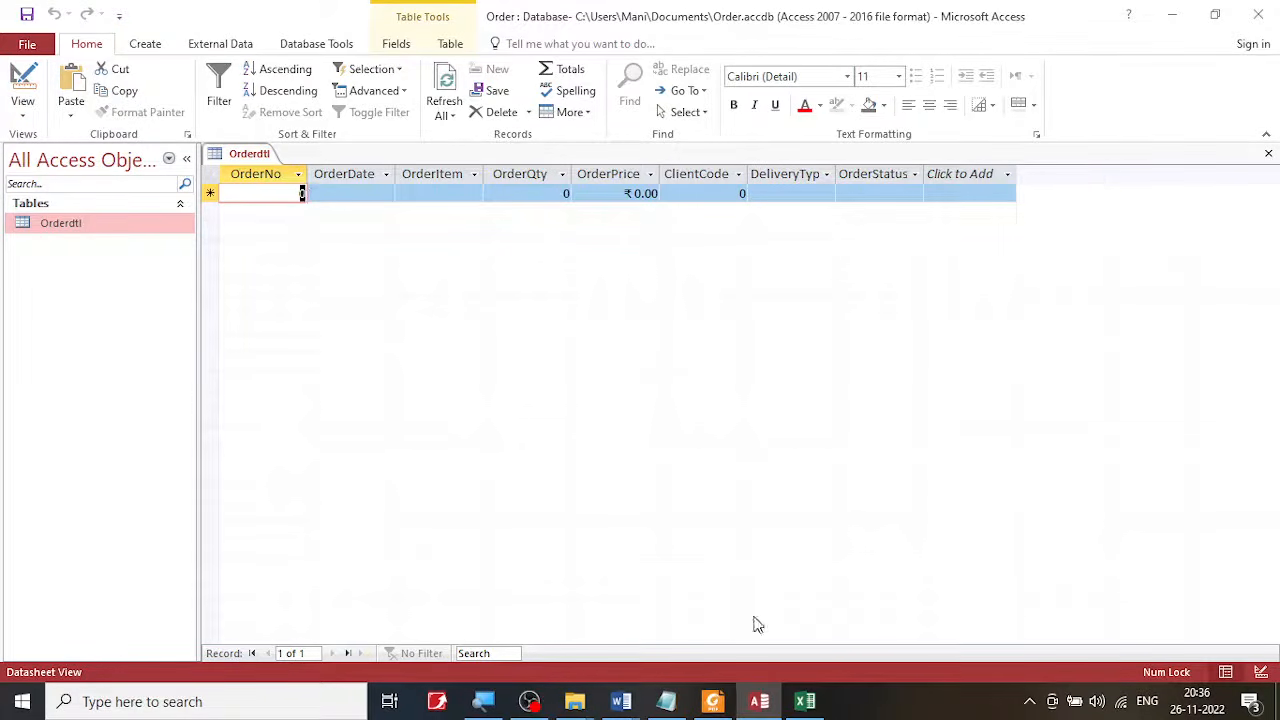
# Bring the order records from Orders.xlsx into the Orderdtl table without saving a copy of the table.
pyautogui.click(805, 701)
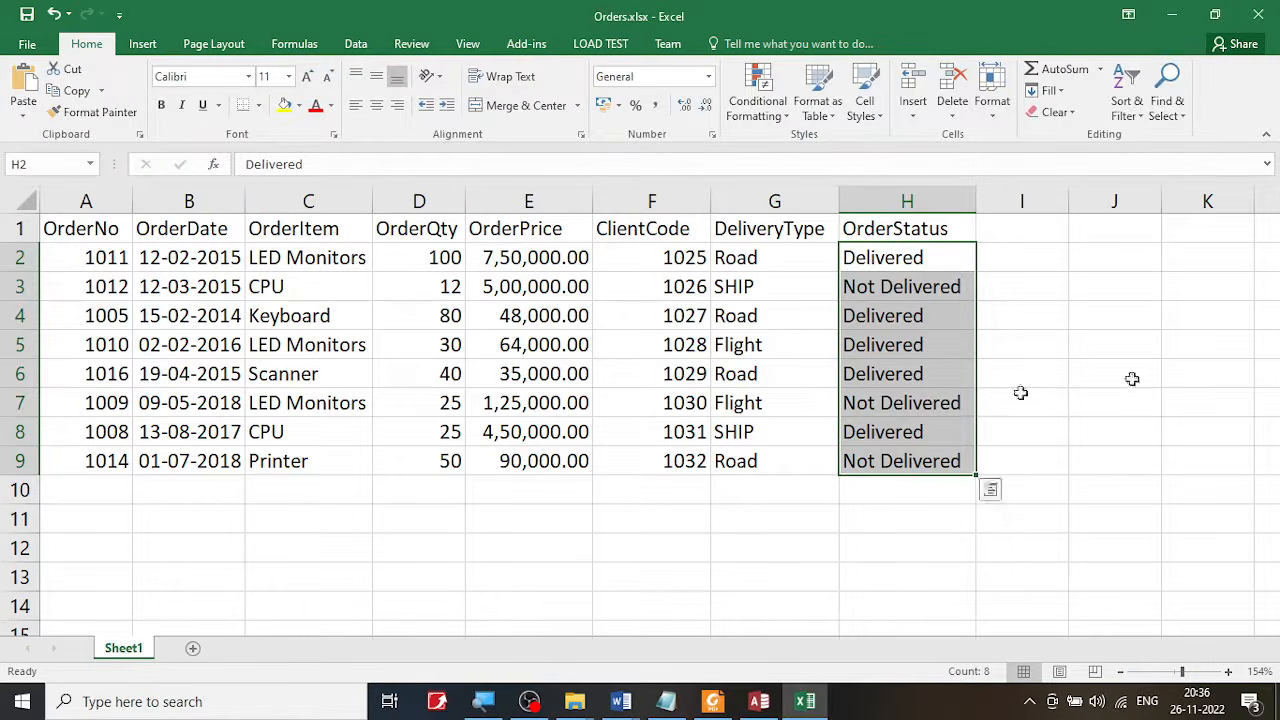
pyautogui.click(1172, 14)
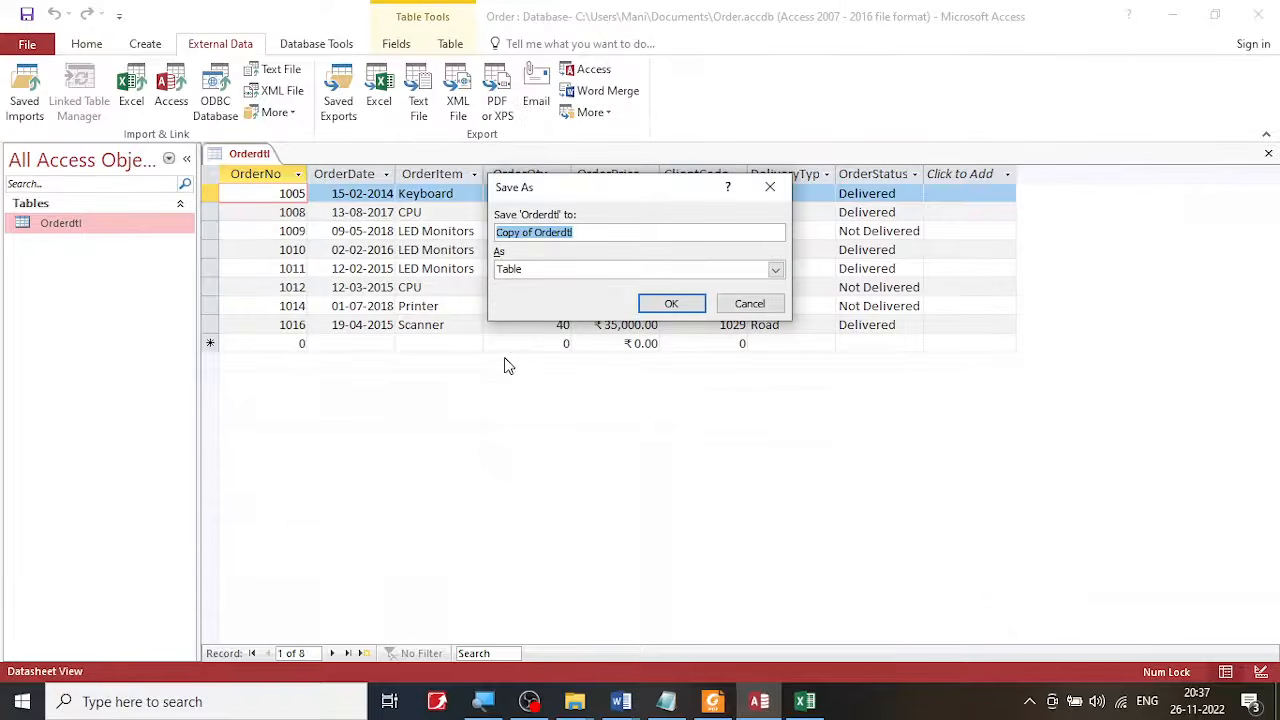
pyautogui.click(749, 303)
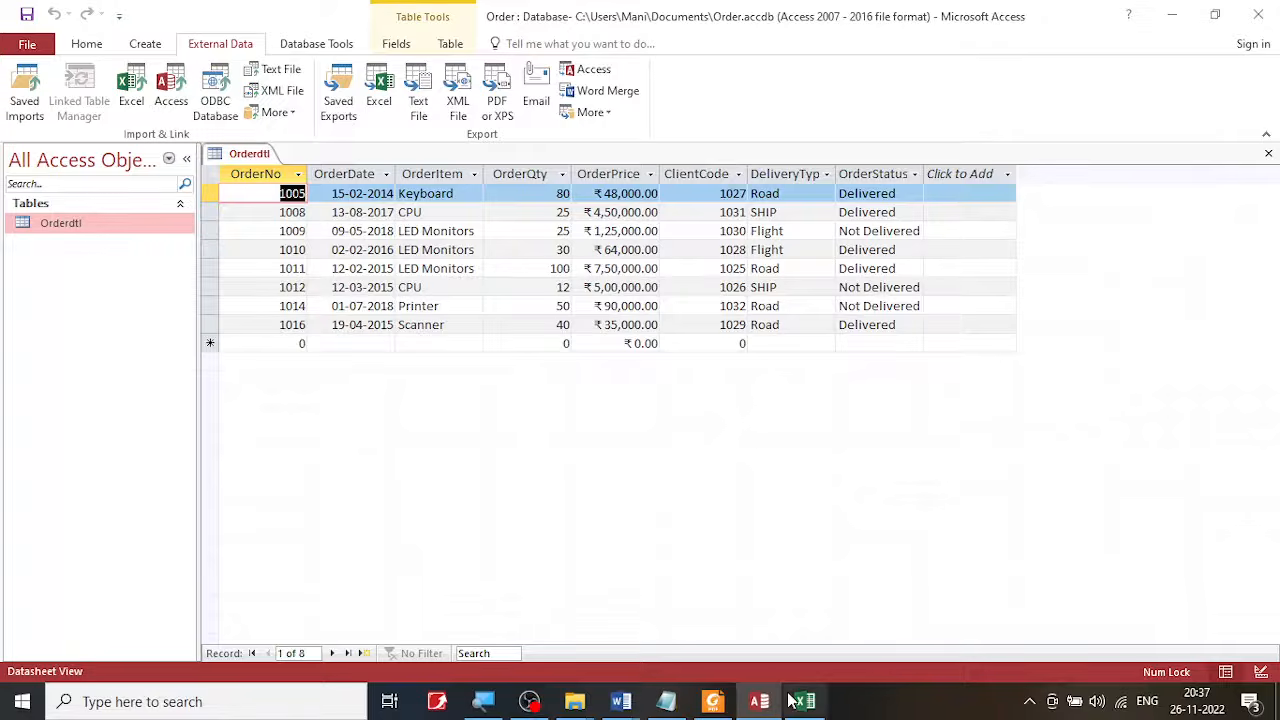
# Review exercise 2 in the lab PDF, comparing its order records with Orderdtl and reading what query a) requires.
pyautogui.click(712, 701)
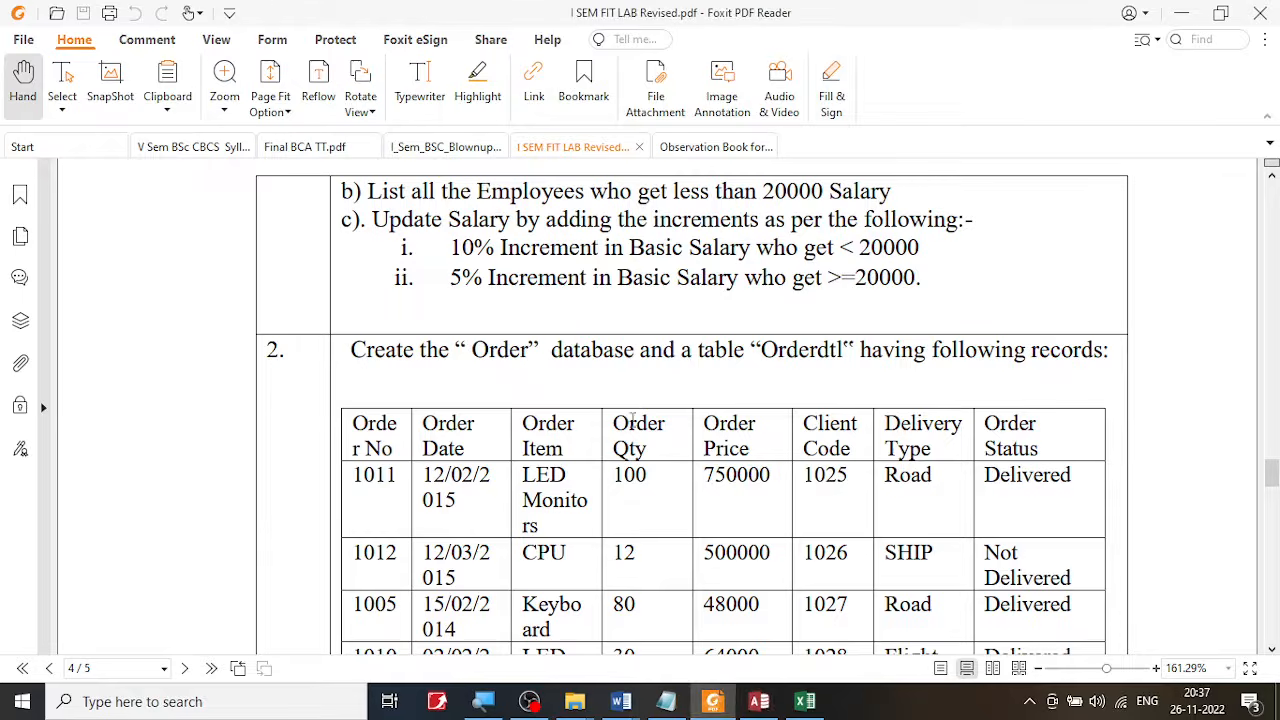
pyautogui.scroll(-3, 630, 426)
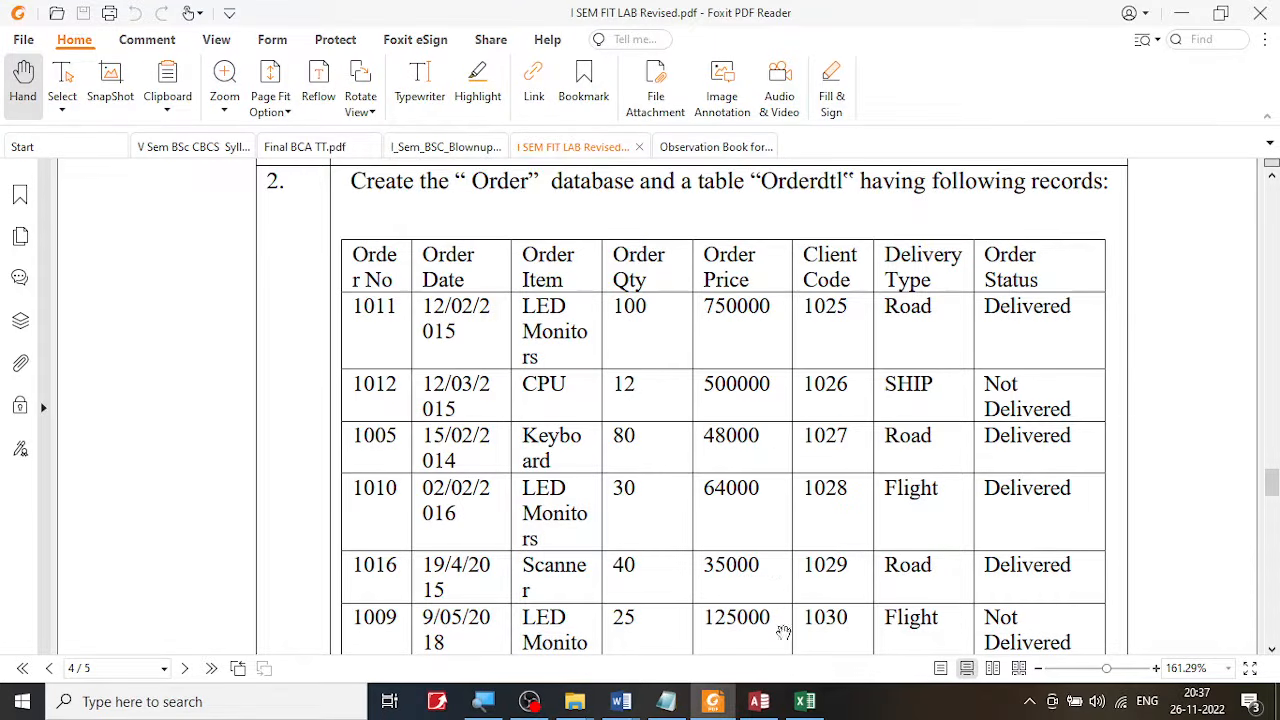
pyautogui.click(759, 701)
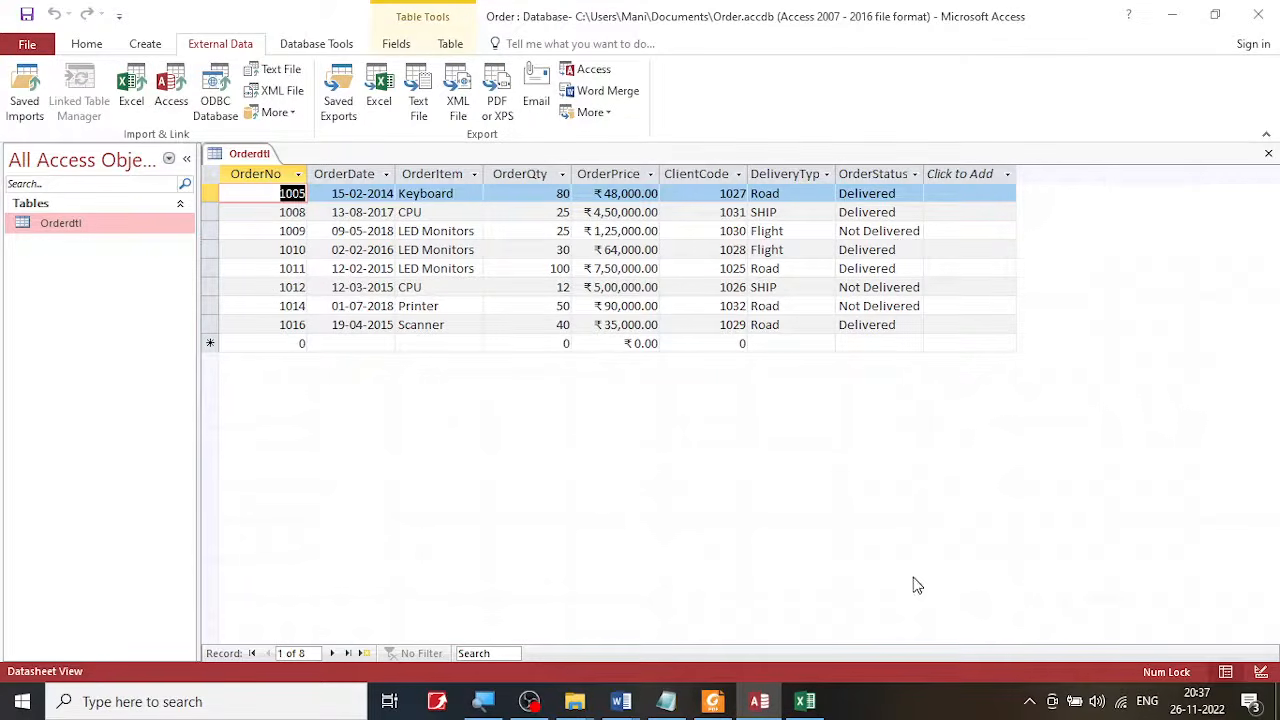
pyautogui.click(716, 701)
pyautogui.scroll(-6, 688, 340)
pyautogui.scroll(-2, 688, 333)
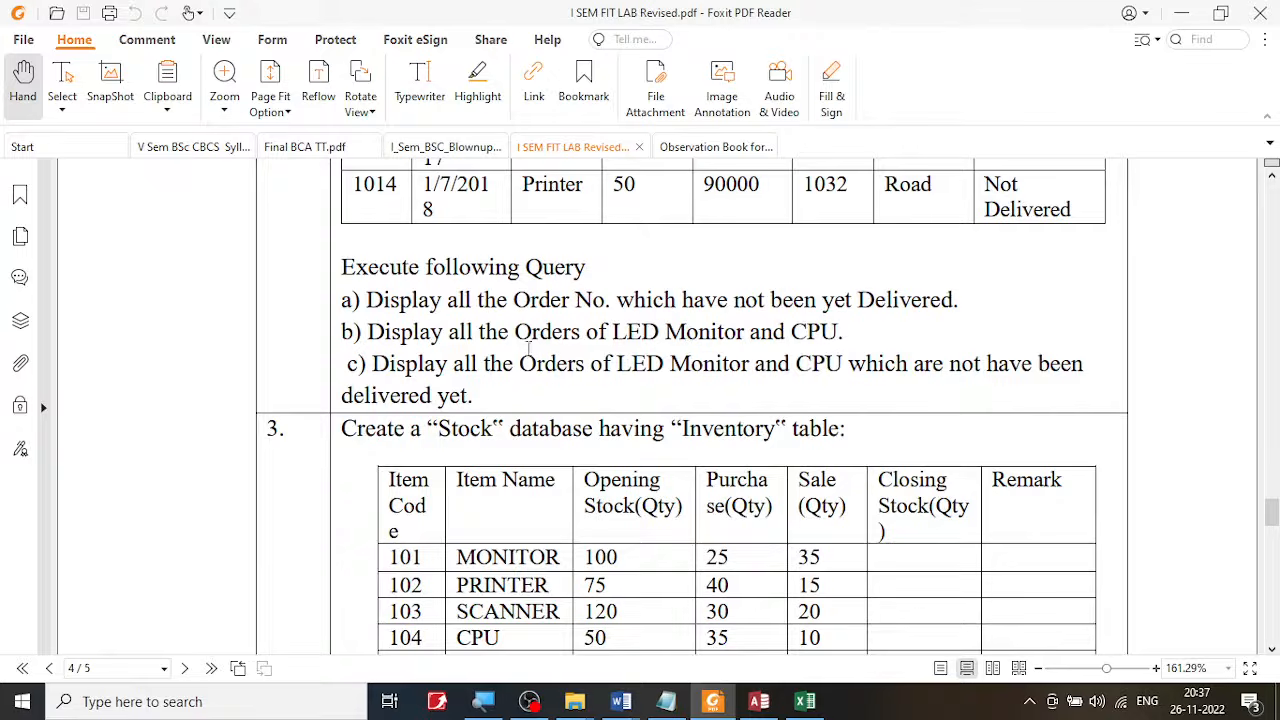
pyautogui.moveTo(368, 300); pyautogui.dragTo(617, 310)
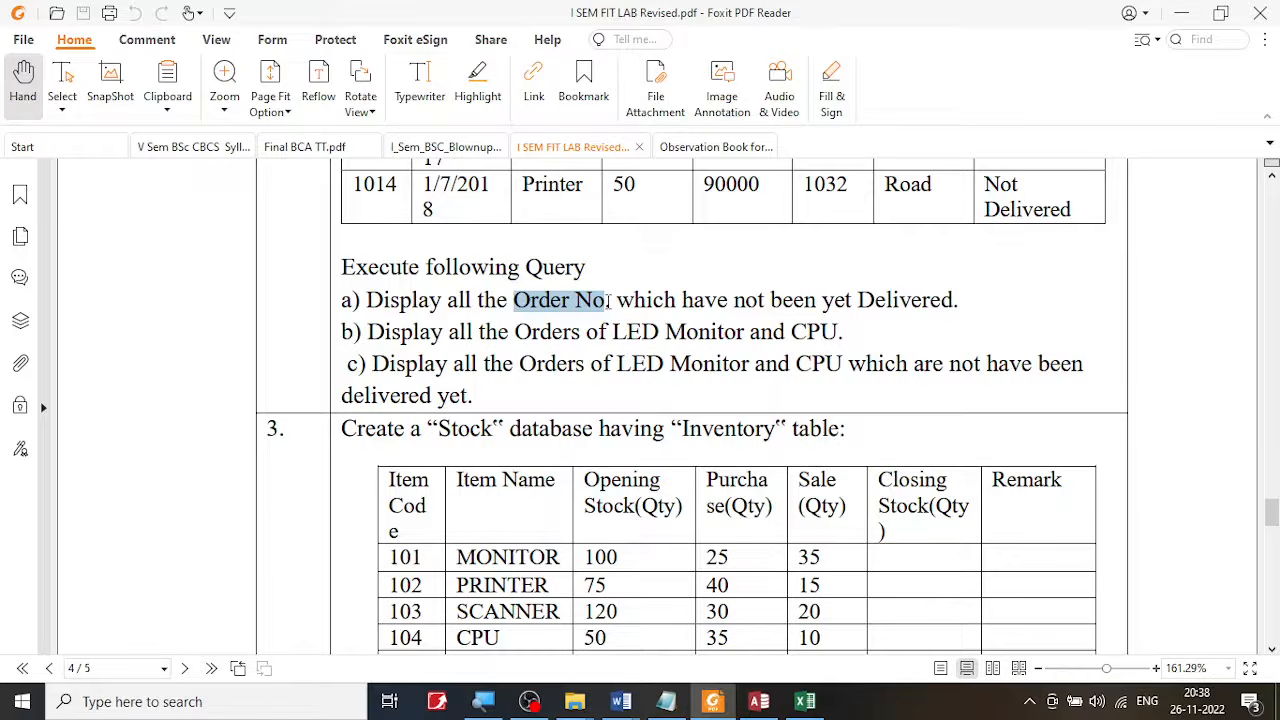
pyautogui.moveTo(608, 300); pyautogui.dragTo(610, 300)
pyautogui.moveTo(860, 300); pyautogui.dragTo(953, 300)
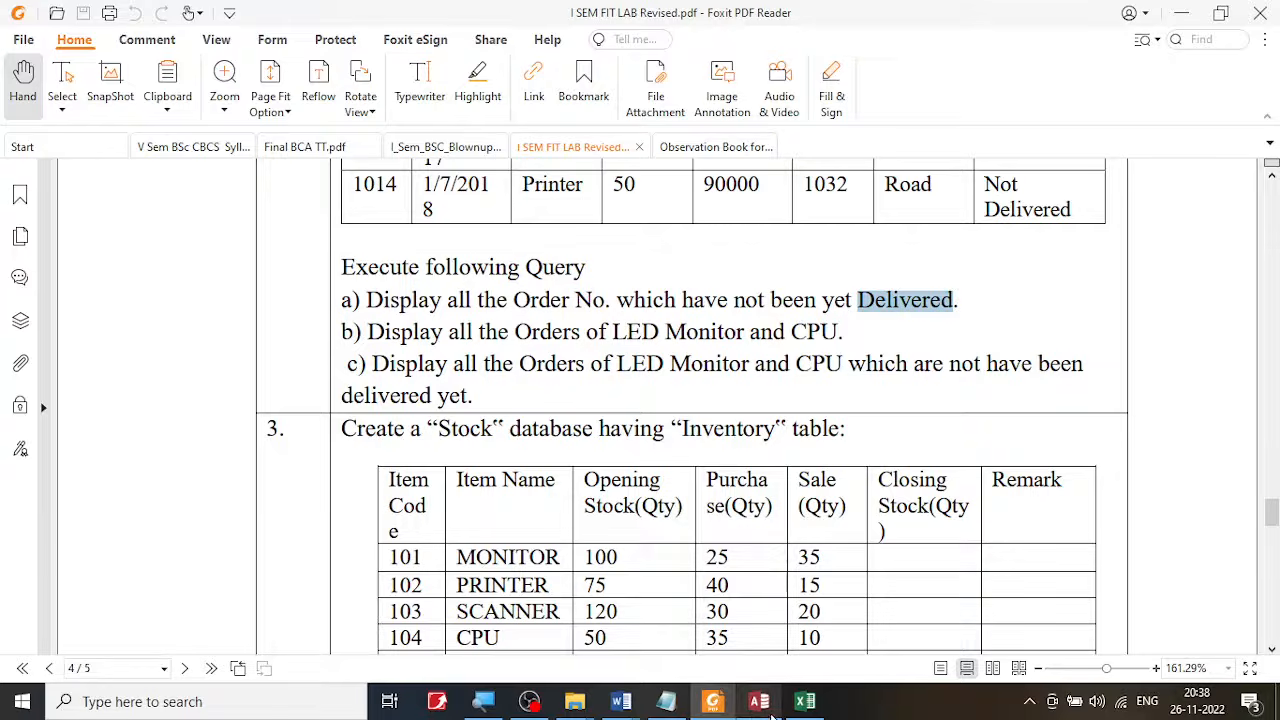
# Create a new query in Design View in the Order database and add the Orderdtl table to it.
pyautogui.moveTo(773, 705)
pyautogui.click(760, 560)
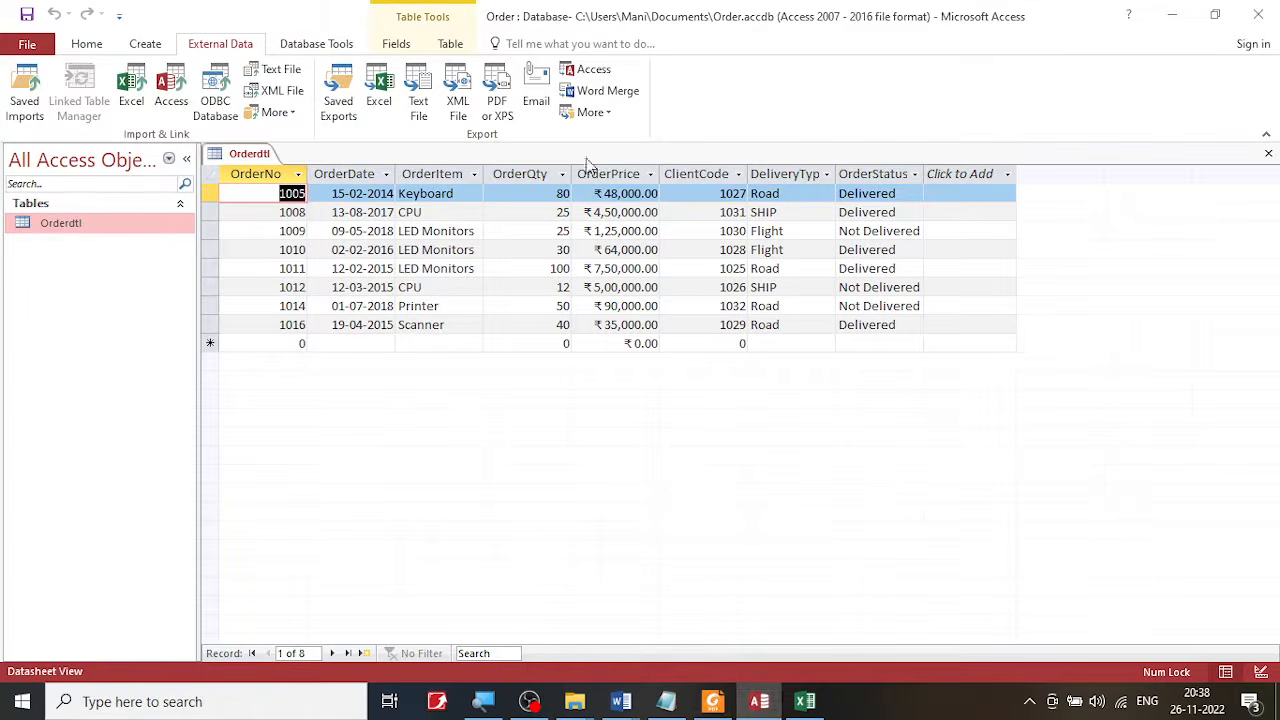
pyautogui.click(266, 175)
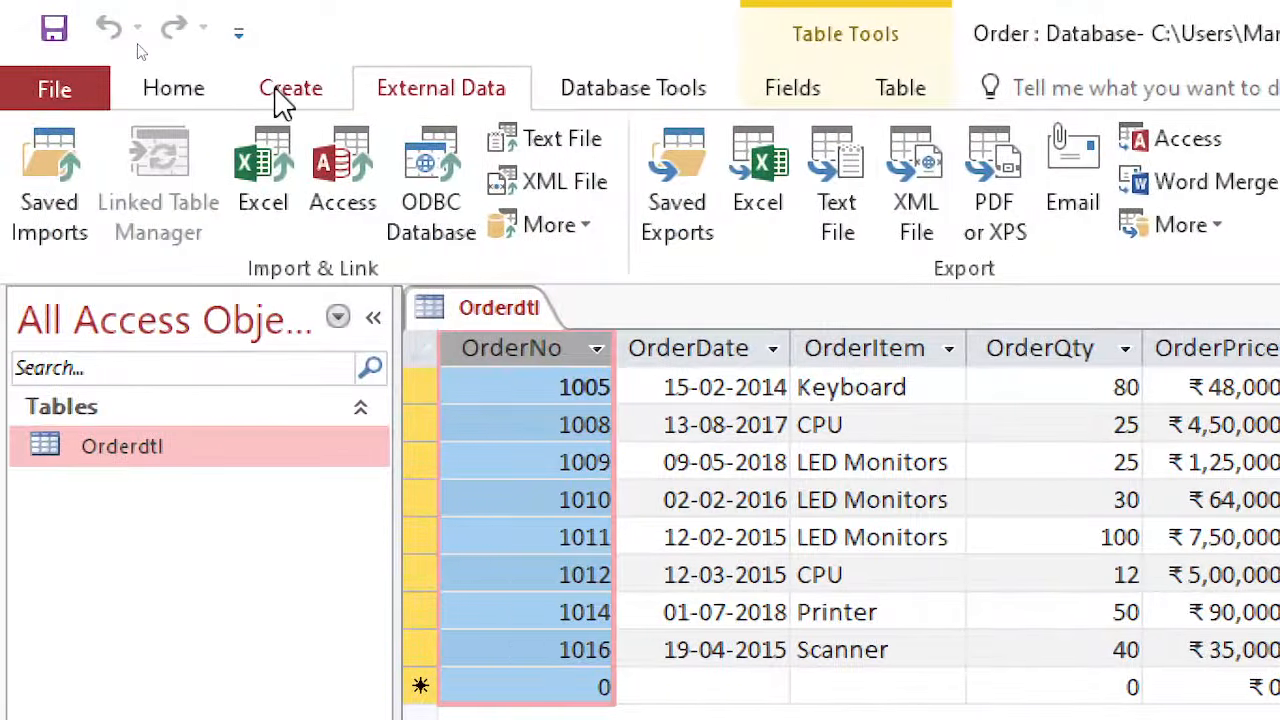
pyautogui.click(285, 96)
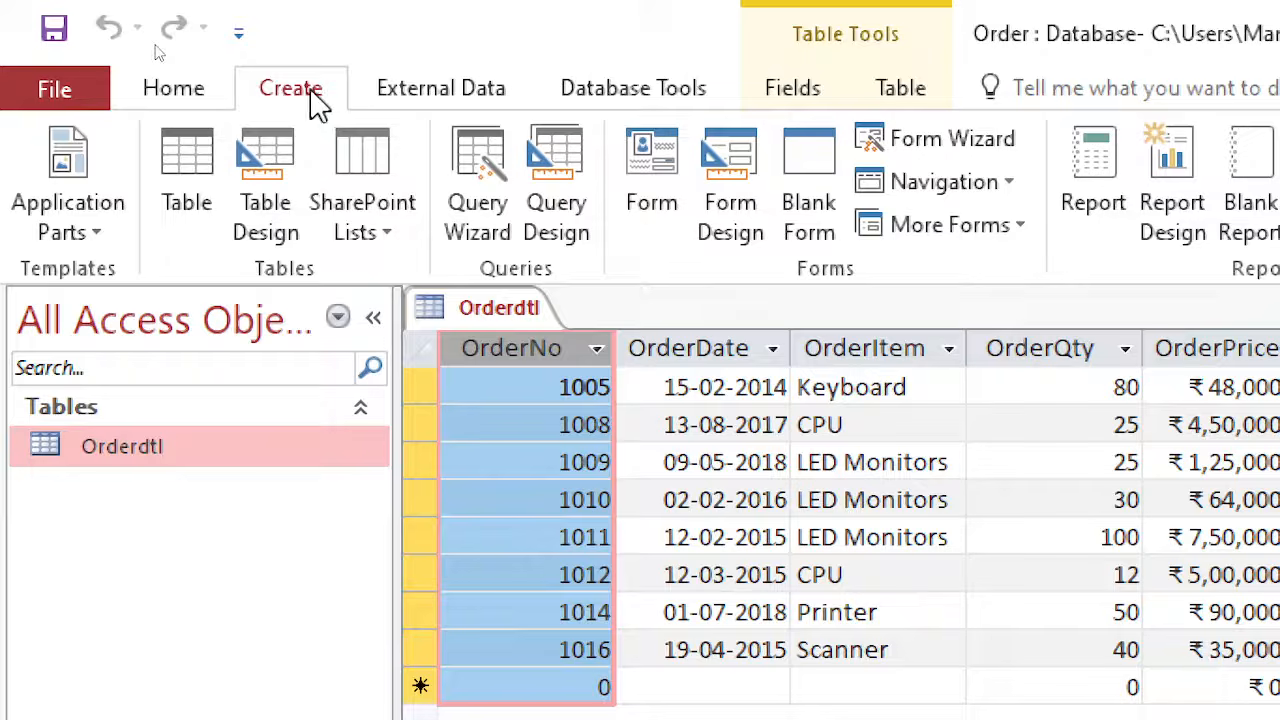
pyautogui.click(548, 170)
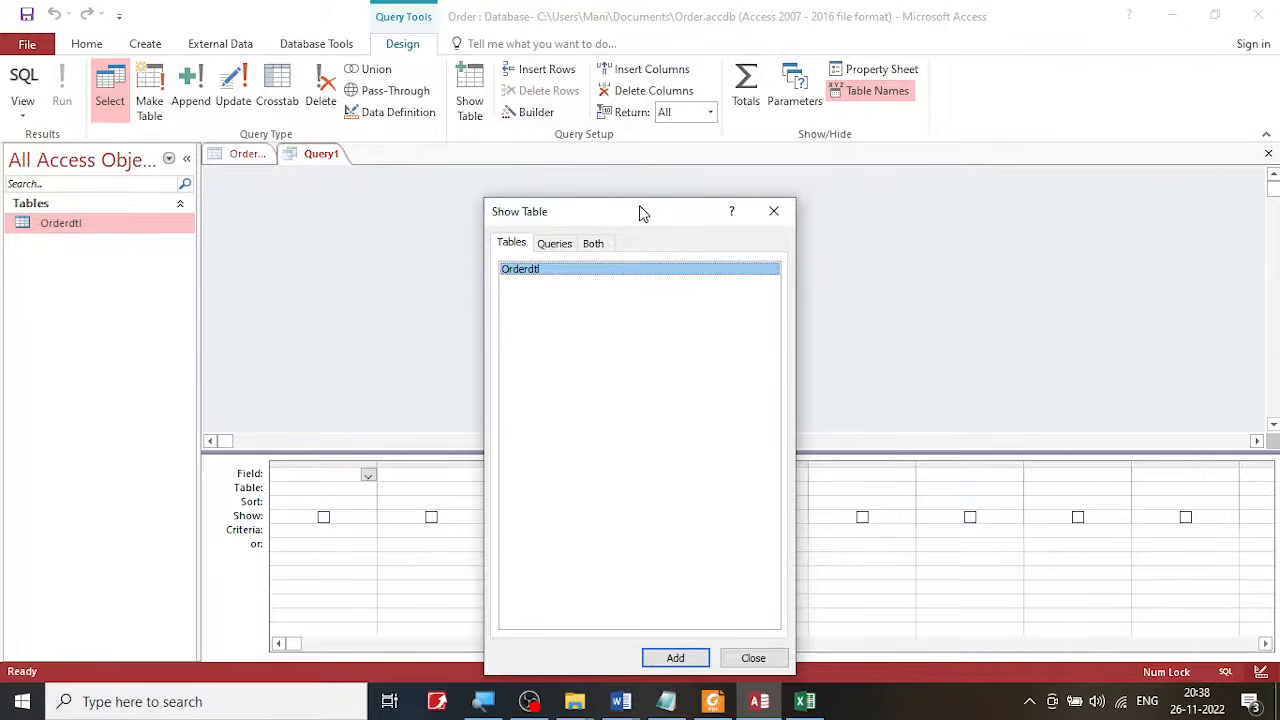
pyautogui.moveTo(640, 211); pyautogui.dragTo(682, 139)
pyautogui.click(713, 588)
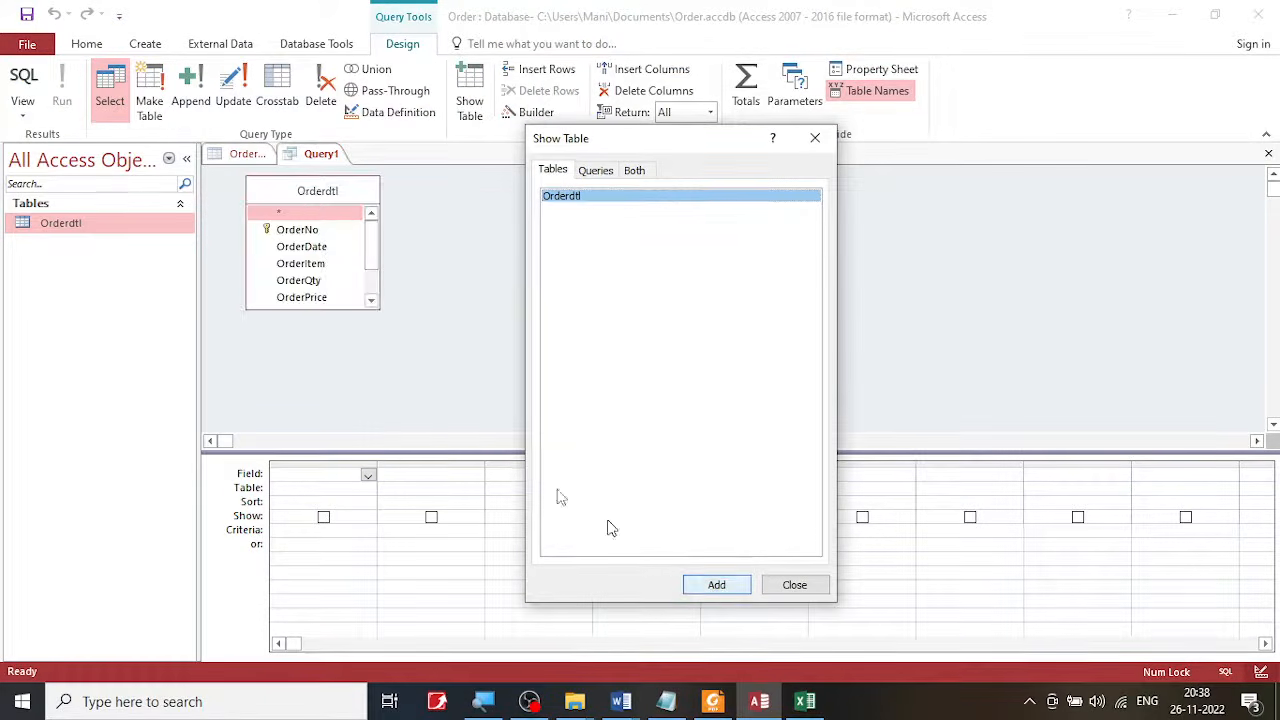
pyautogui.click(815, 138)
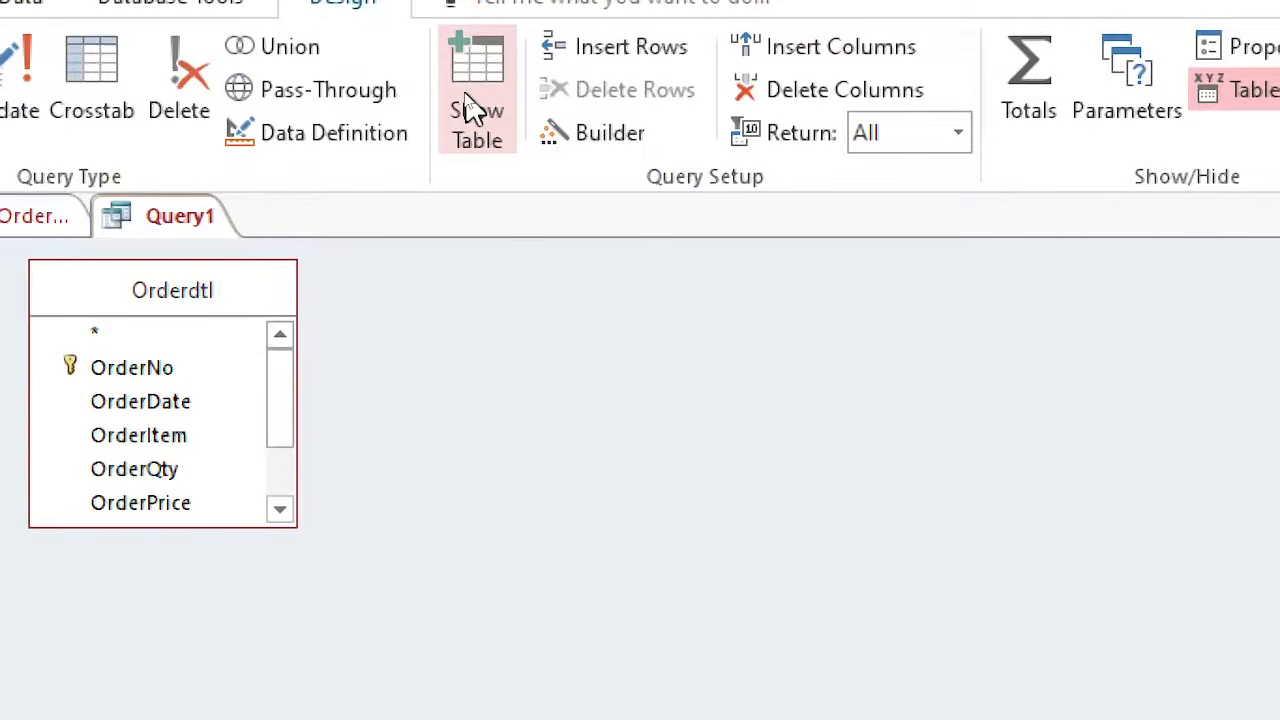
pyautogui.click(489, 114)
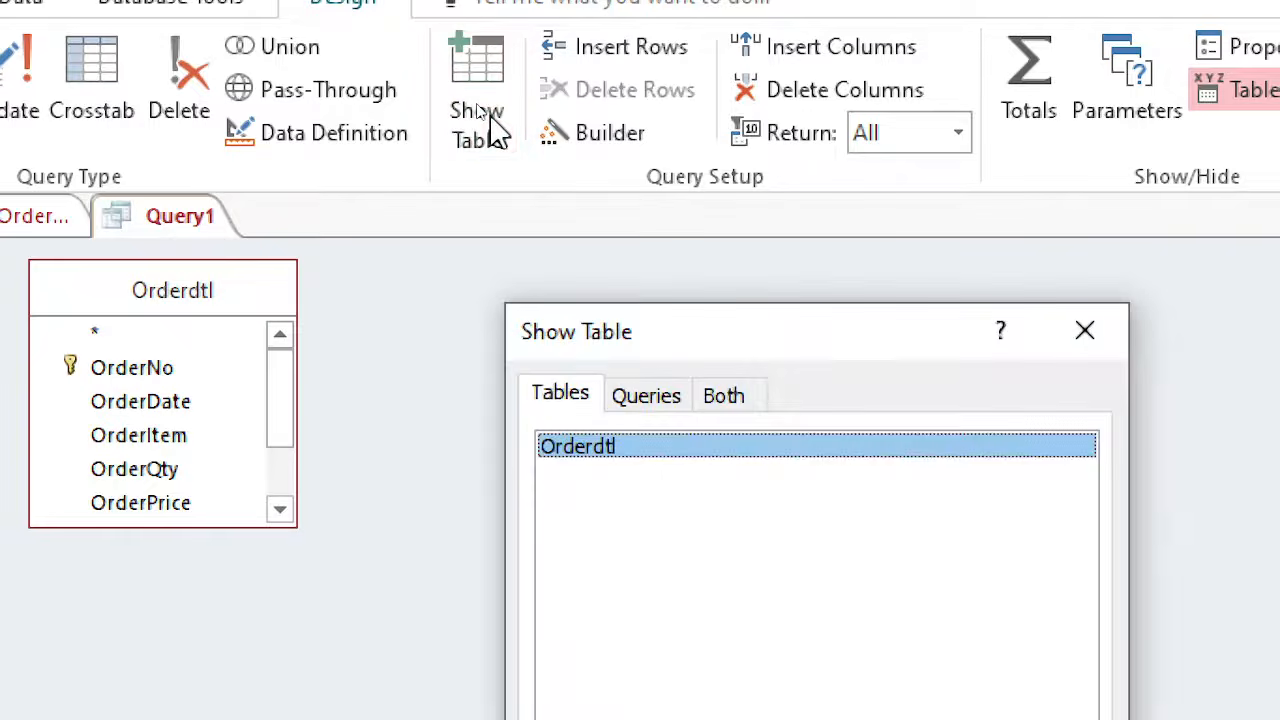
pyautogui.click(1118, 338)
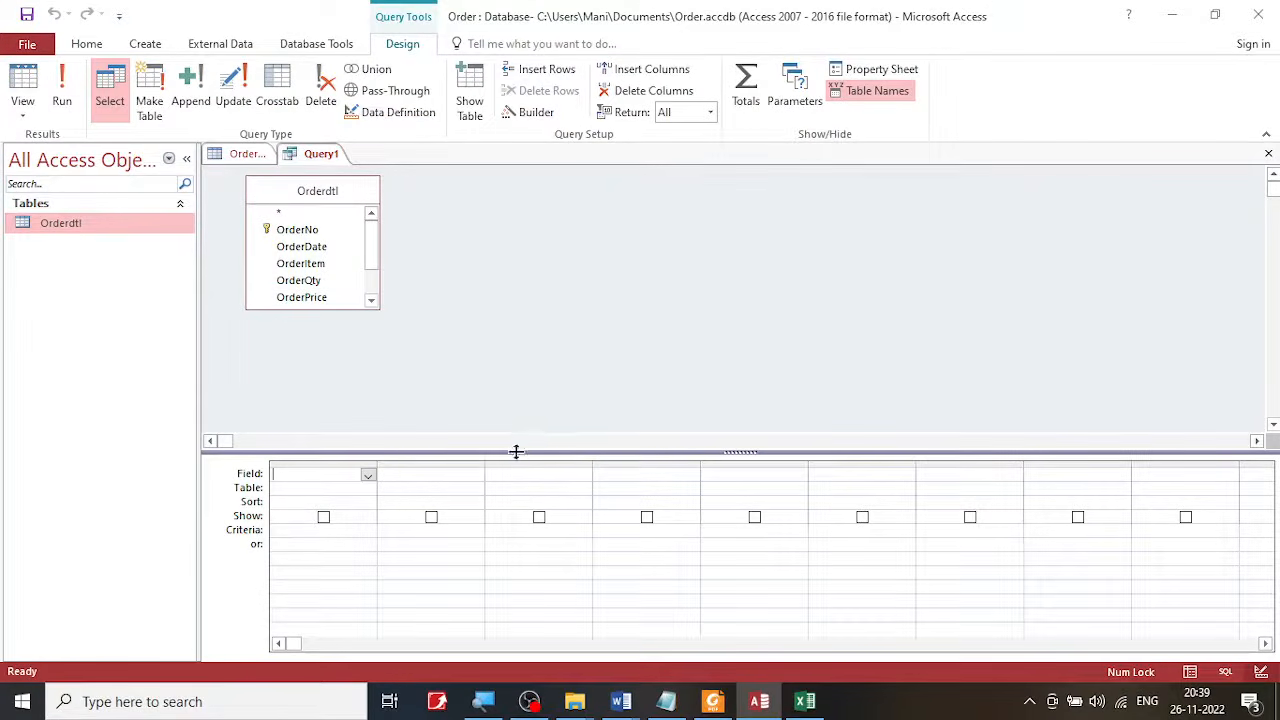
# Enlarge the query design grid and, following query a) in the lab PDF, add OrderNo as its first field.
pyautogui.moveTo(516, 452); pyautogui.dragTo(523, 372)
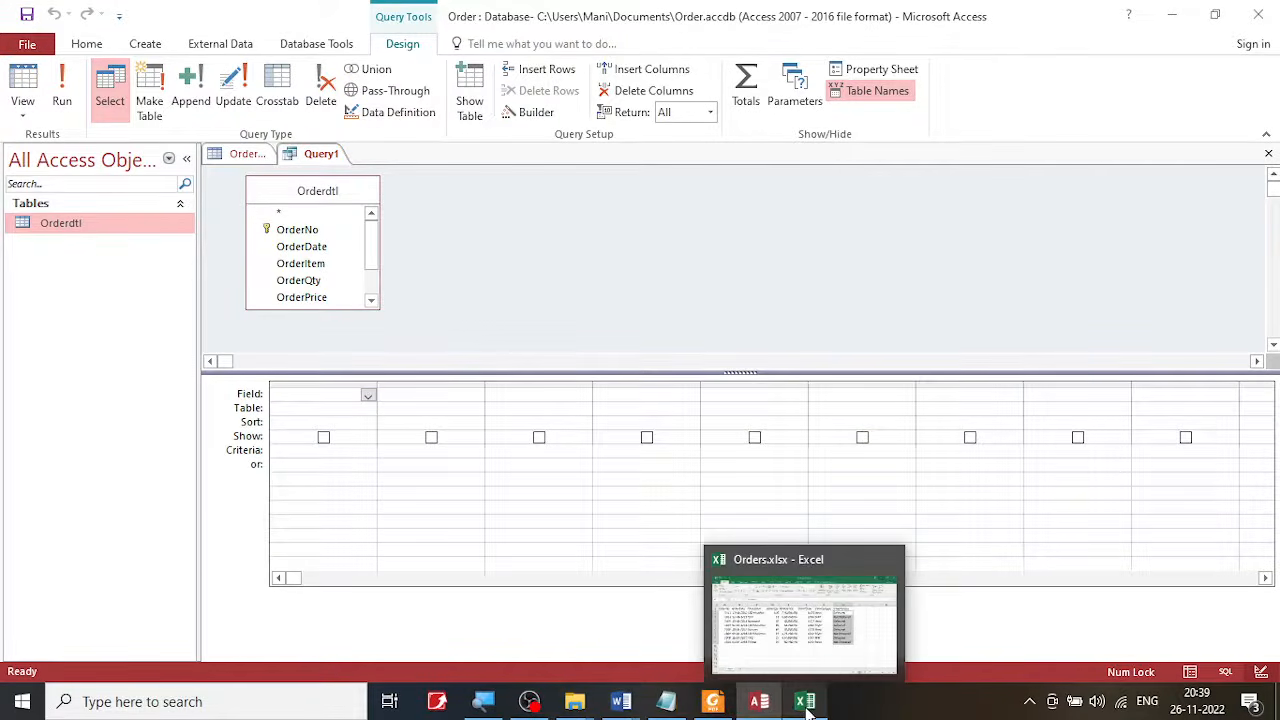
pyautogui.click(735, 672)
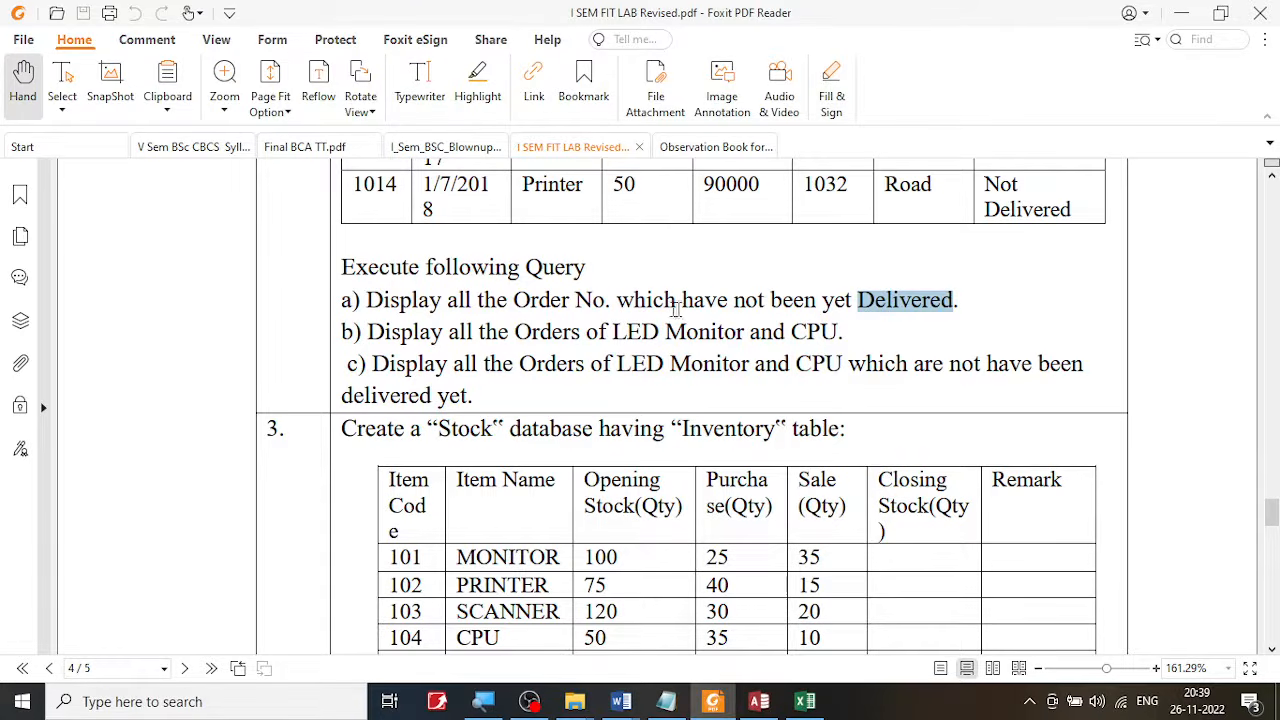
pyautogui.moveTo(515, 300); pyautogui.dragTo(647, 295)
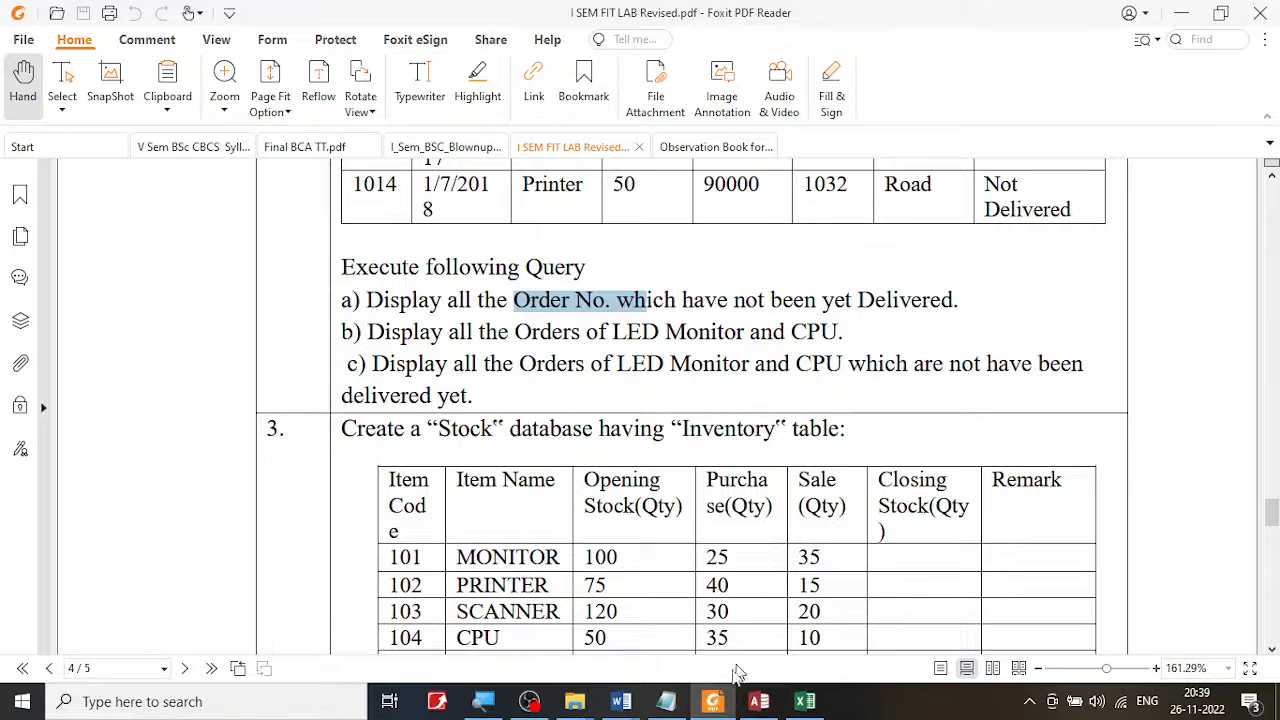
pyautogui.click(759, 701)
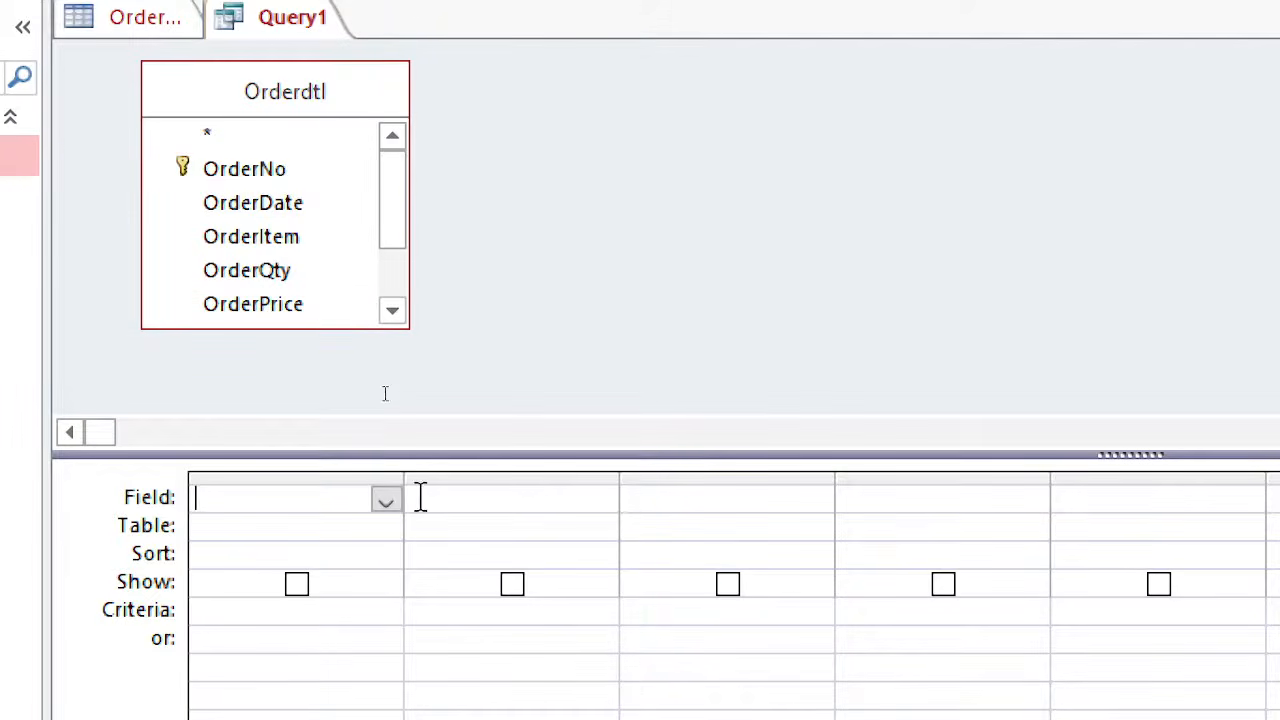
pyautogui.click(386, 500)
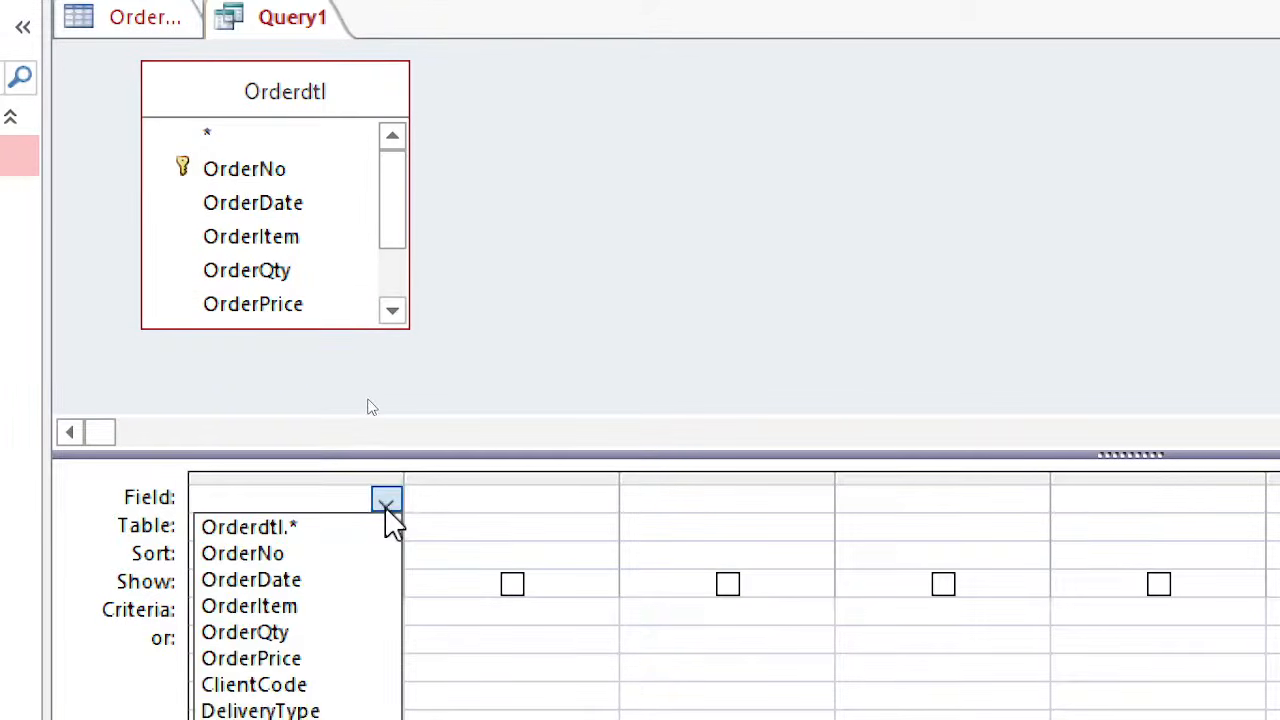
pyautogui.click(363, 558)
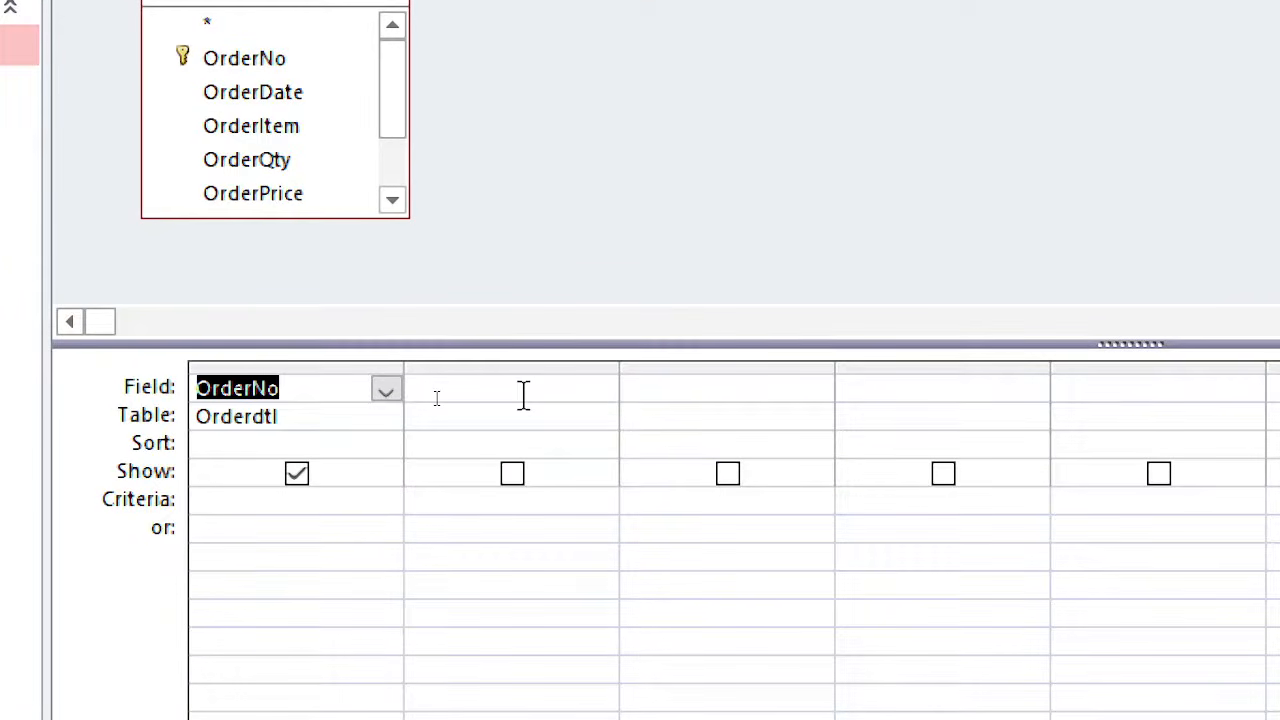
# Check the Order Status column in the lab PDF's exercise 2 table and the exact status wording in Orders.xlsx.
pyautogui.moveTo(397, 114); pyautogui.dragTo(403, 200)
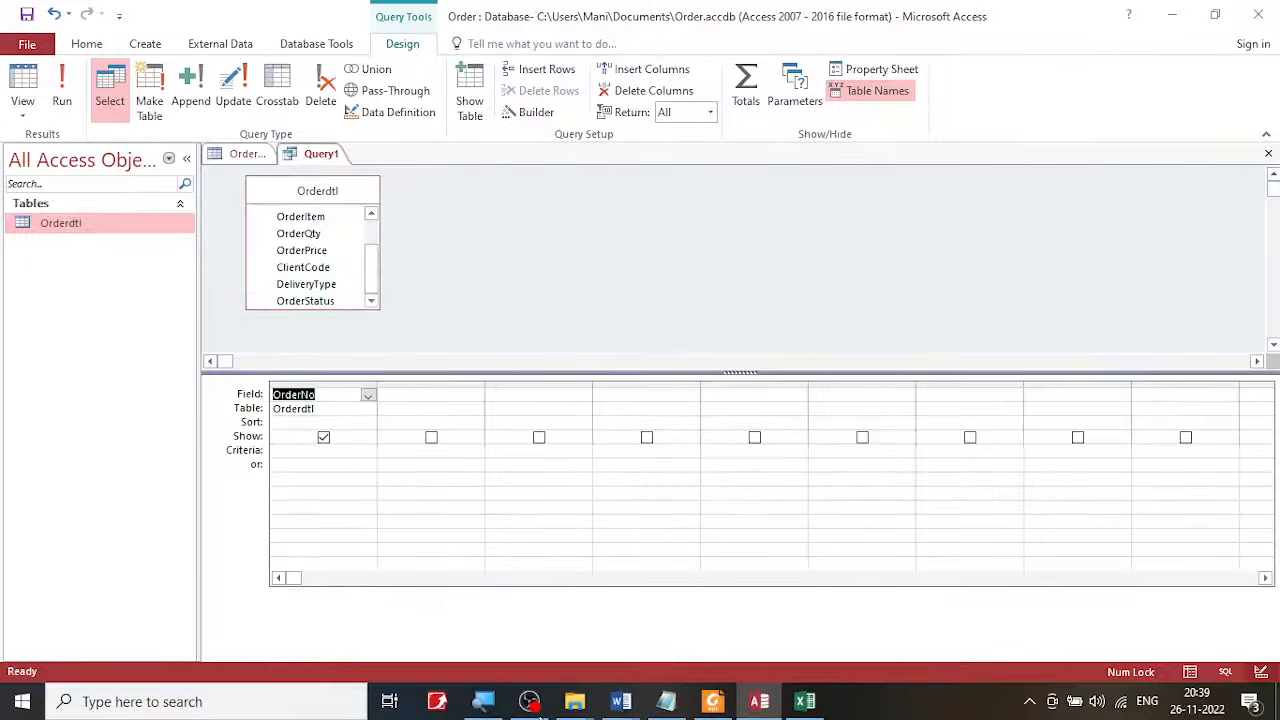
pyautogui.click(712, 701)
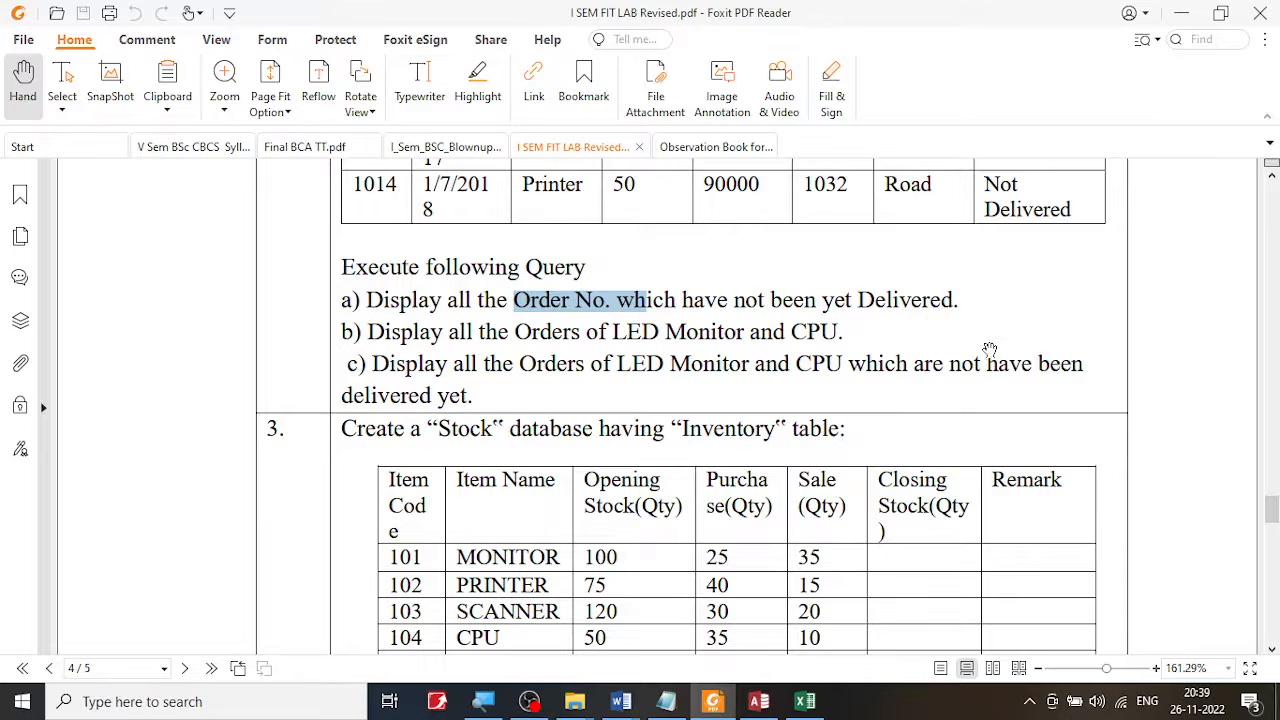
pyautogui.scroll(3, 988, 351)
pyautogui.scroll(6, 988, 351)
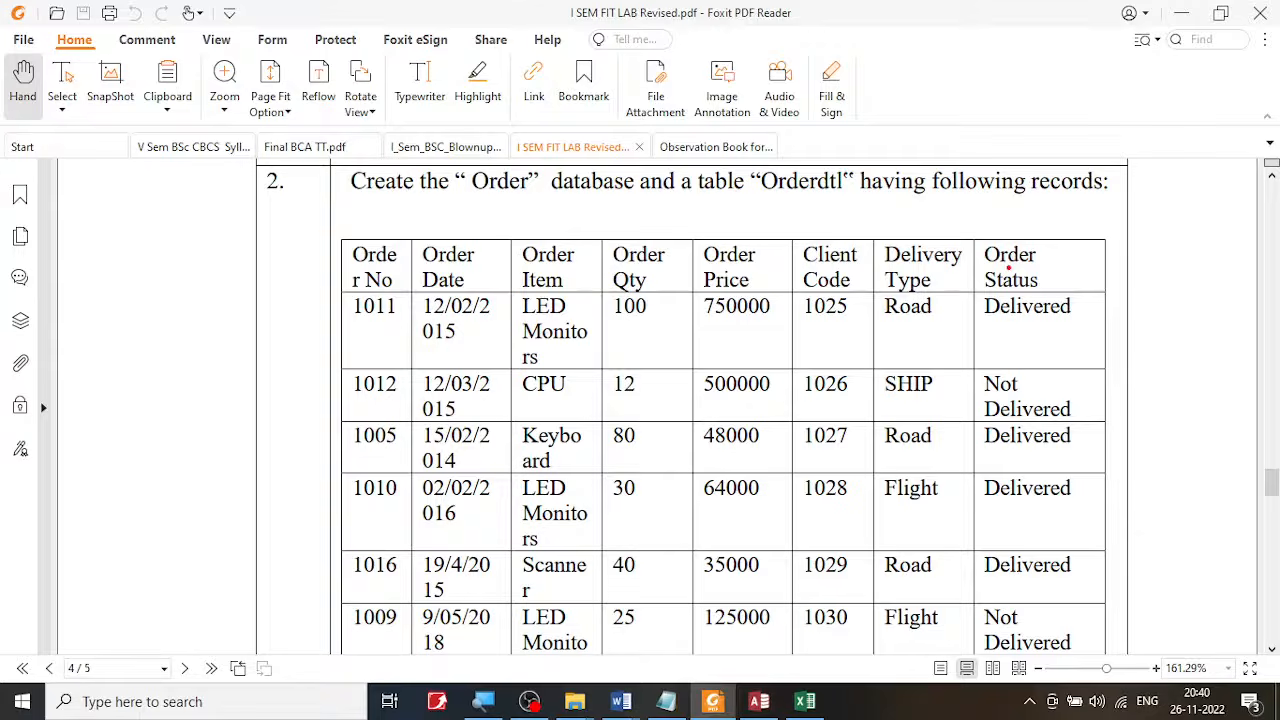
pyautogui.moveTo(972, 239)
pyautogui.mouseDown()
pyautogui.moveTo(1034, 546)
pyautogui.moveTo(1116, 645)
pyautogui.mouseUp()
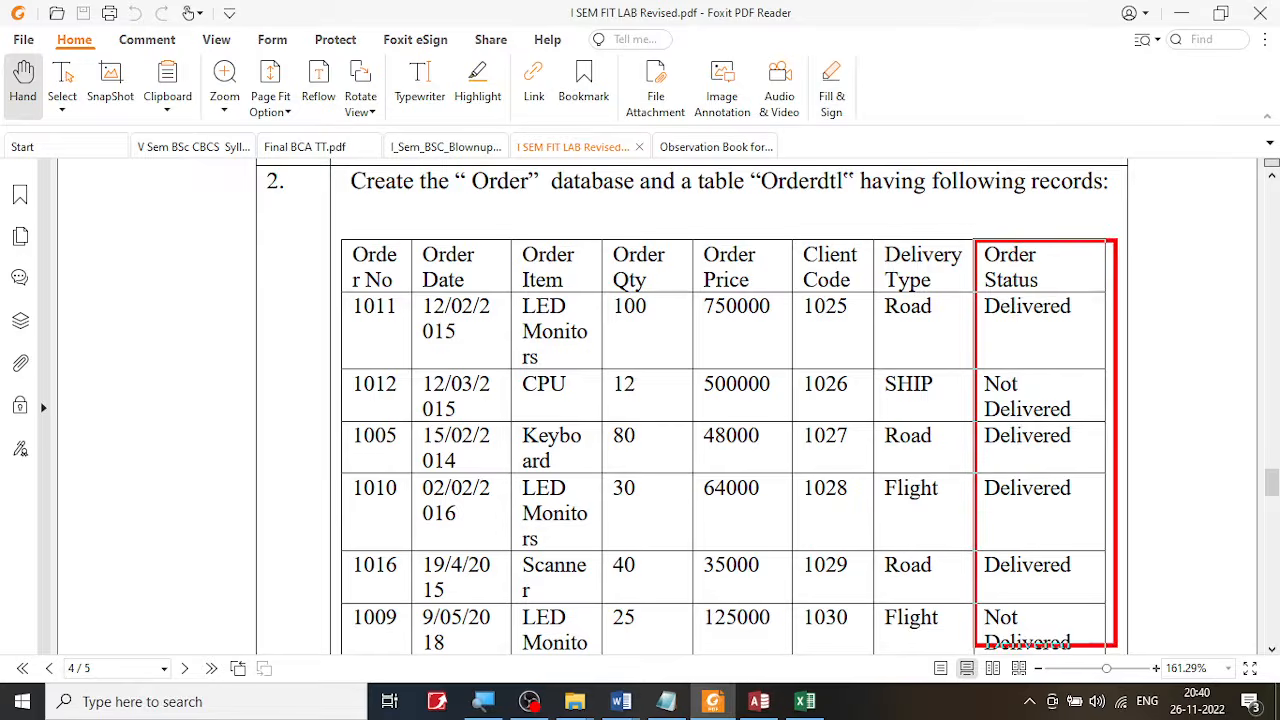
pyautogui.moveTo(1085, 403); pyautogui.dragTo(1116, 375)
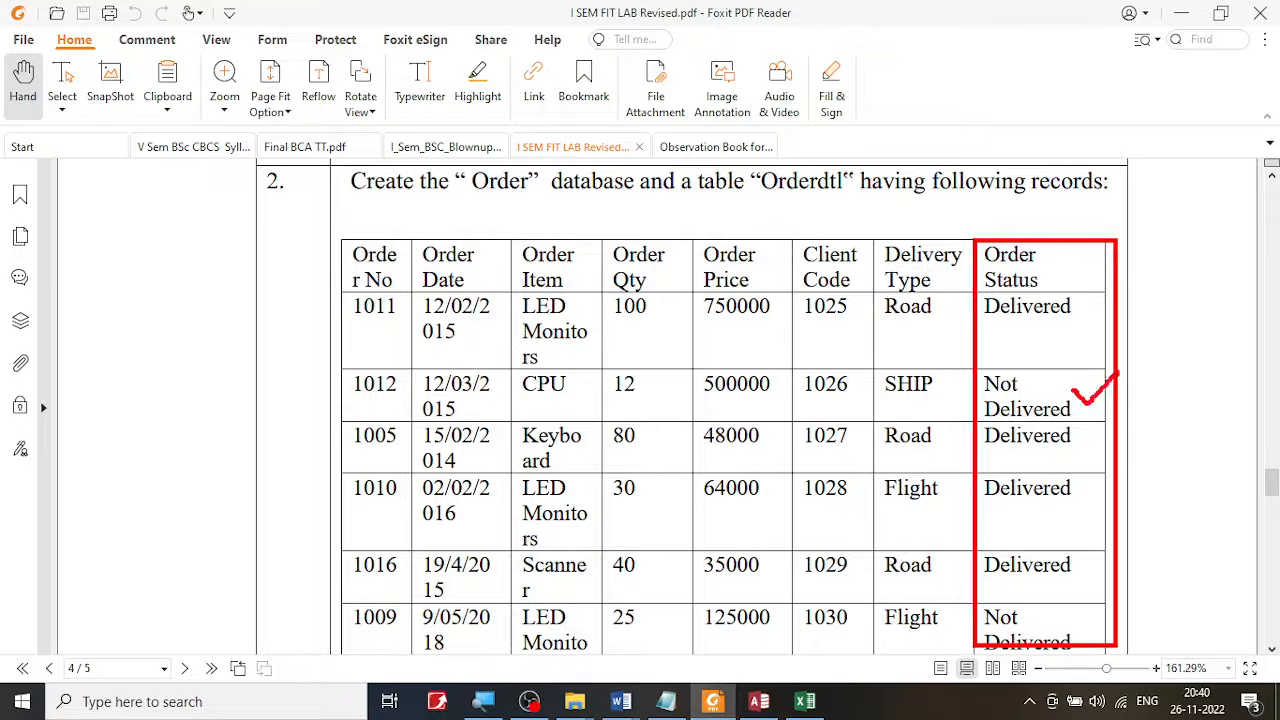
pyautogui.moveTo(1066, 606); pyautogui.dragTo(1114, 578)
pyautogui.moveTo(1008, 241)
pyautogui.mouseDown()
pyautogui.moveTo(976, 290)
pyautogui.moveTo(1054, 276)
pyautogui.mouseUp()
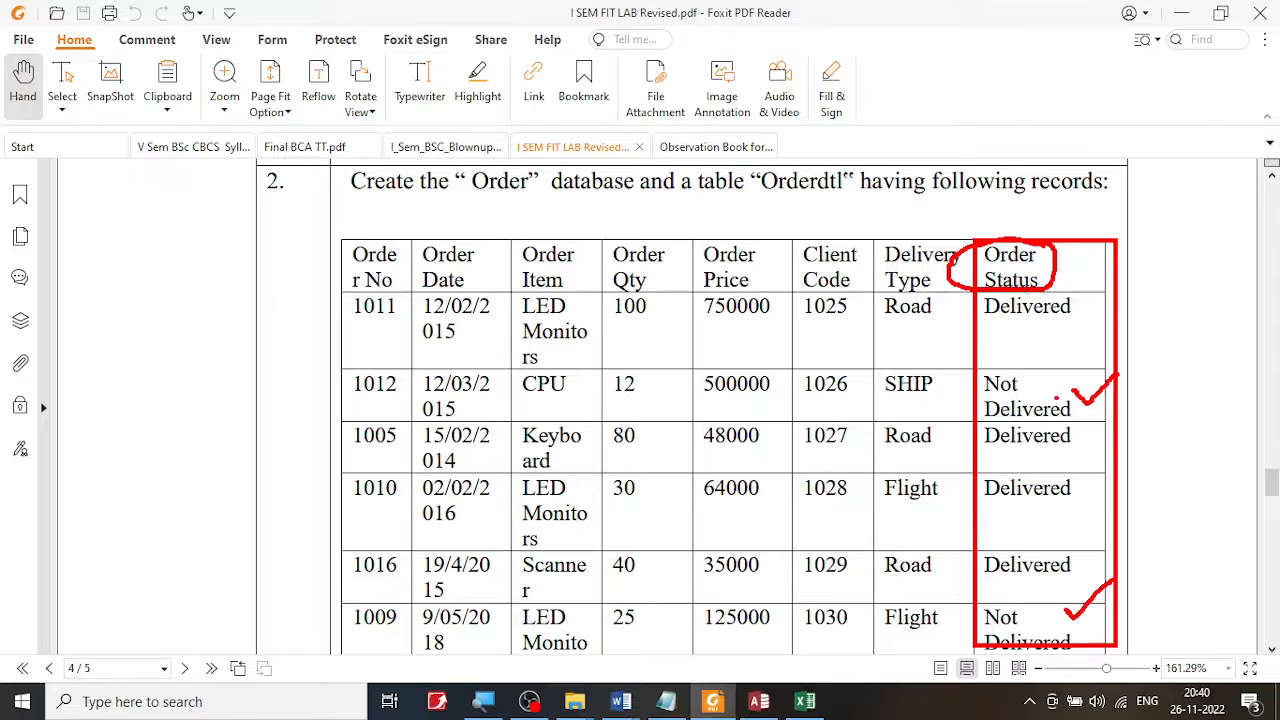
pyautogui.press('Escape')
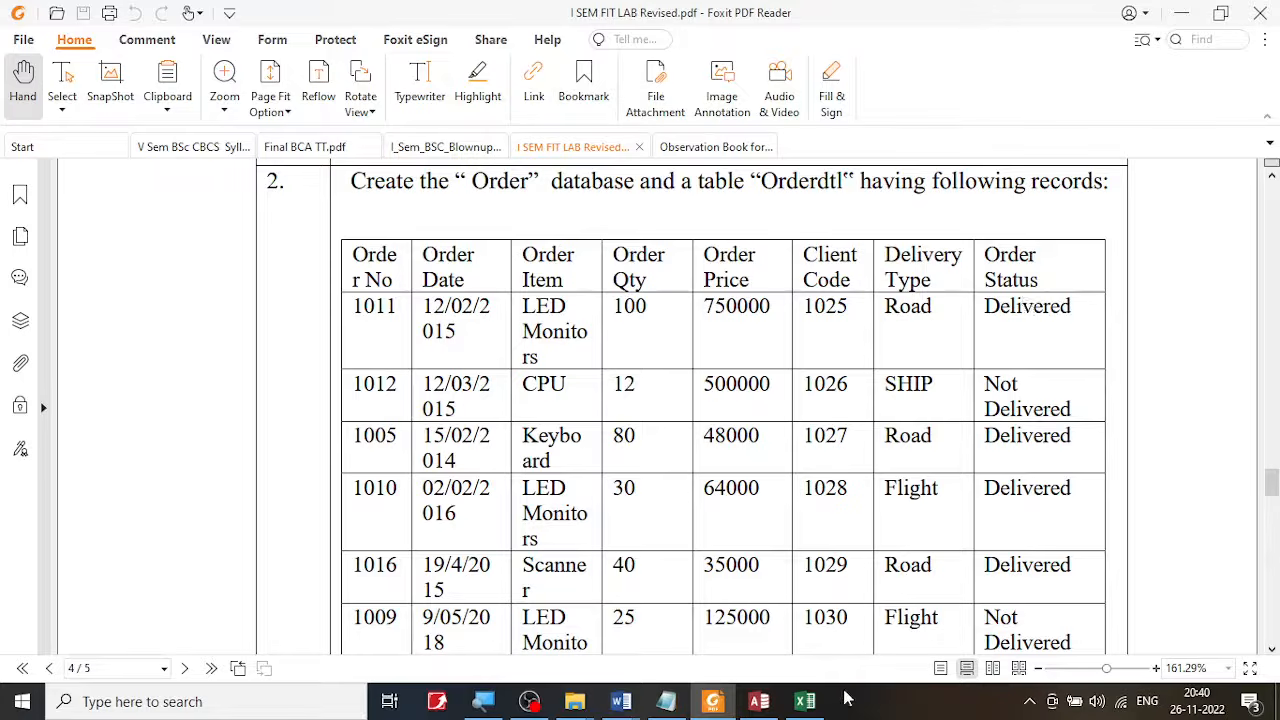
pyautogui.click(808, 705)
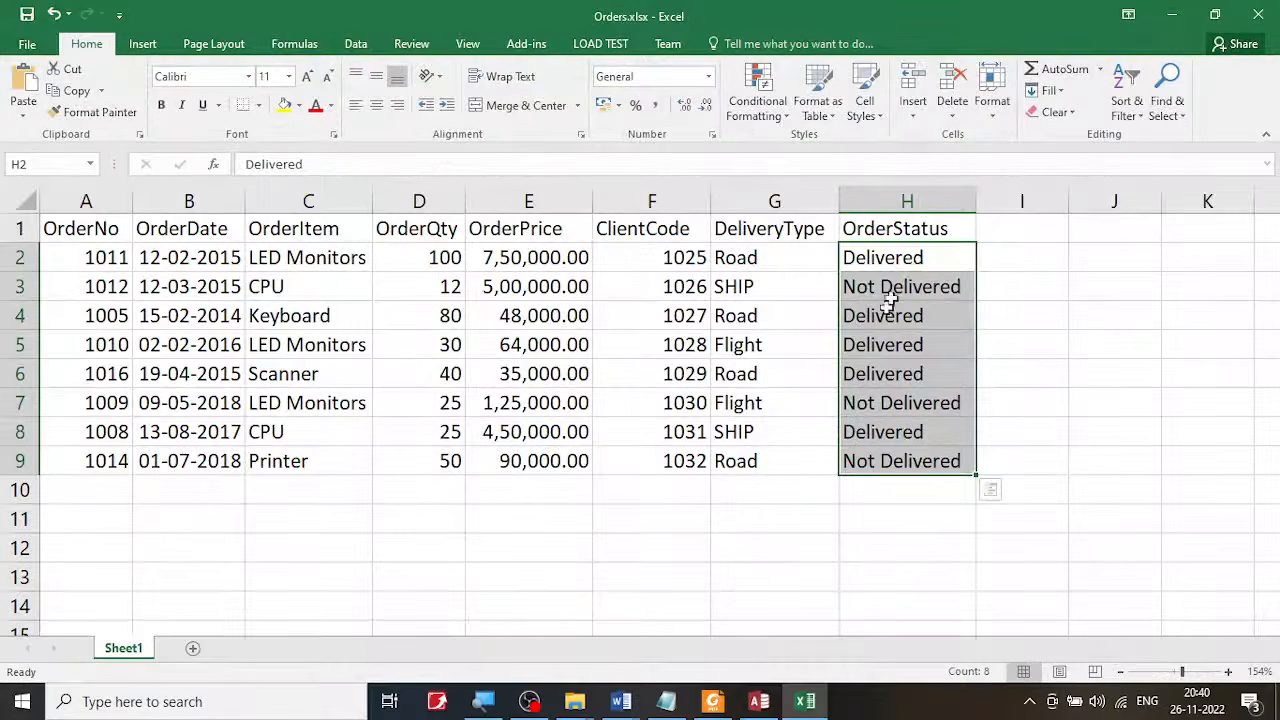
pyautogui.click(910, 282)
pyautogui.moveTo(360, 164); pyautogui.dragTo(246, 164)
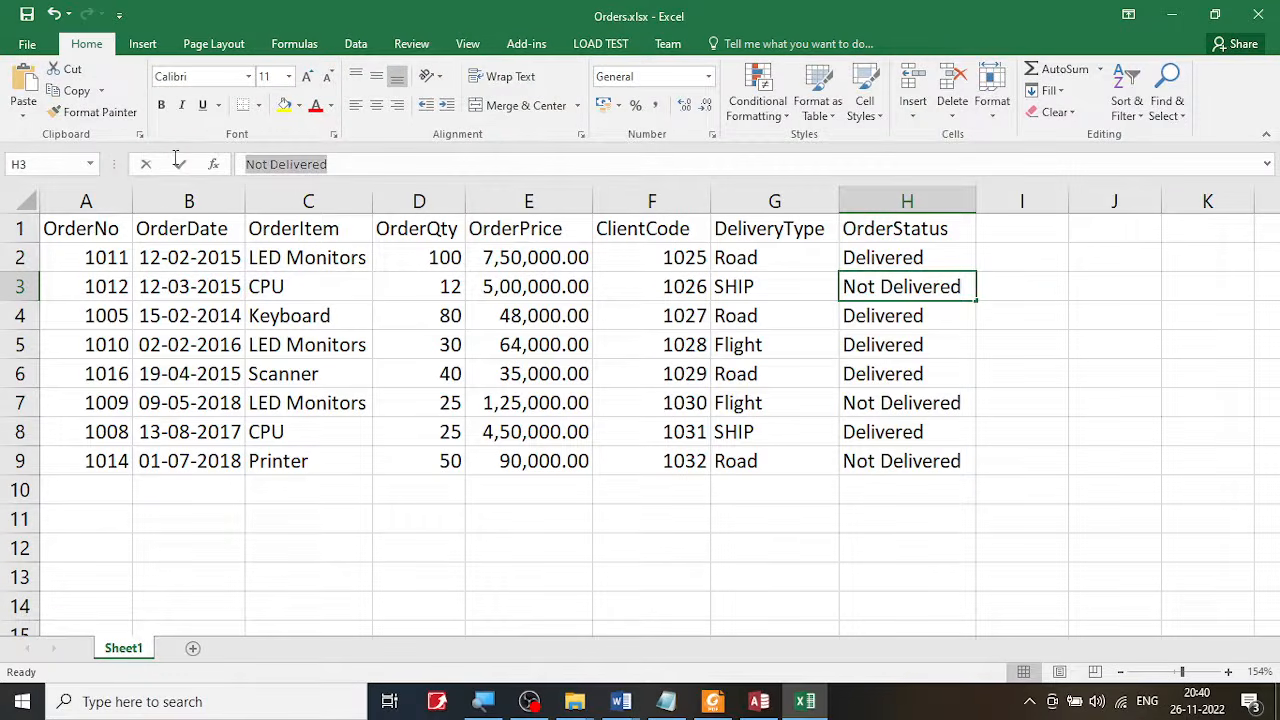
# Return to the Order database query and add OrderStatus as the second field in the design grid.
pyautogui.click(759, 701)
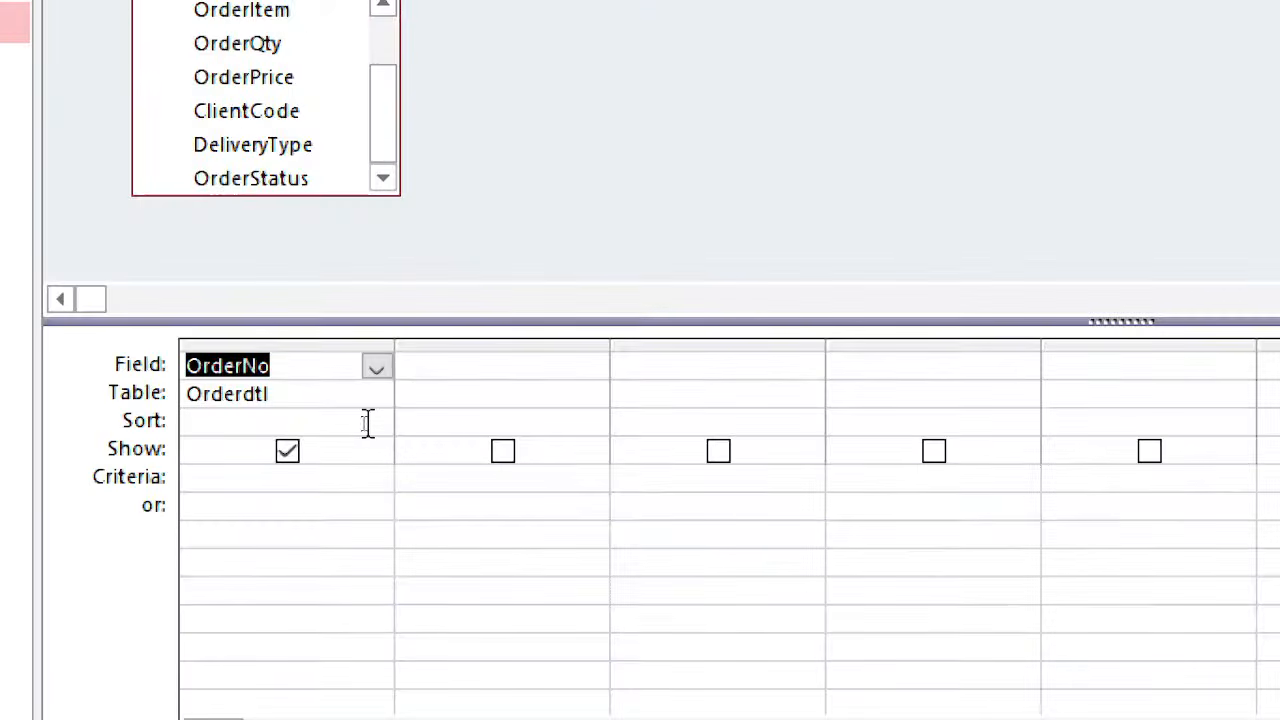
pyautogui.click(554, 370)
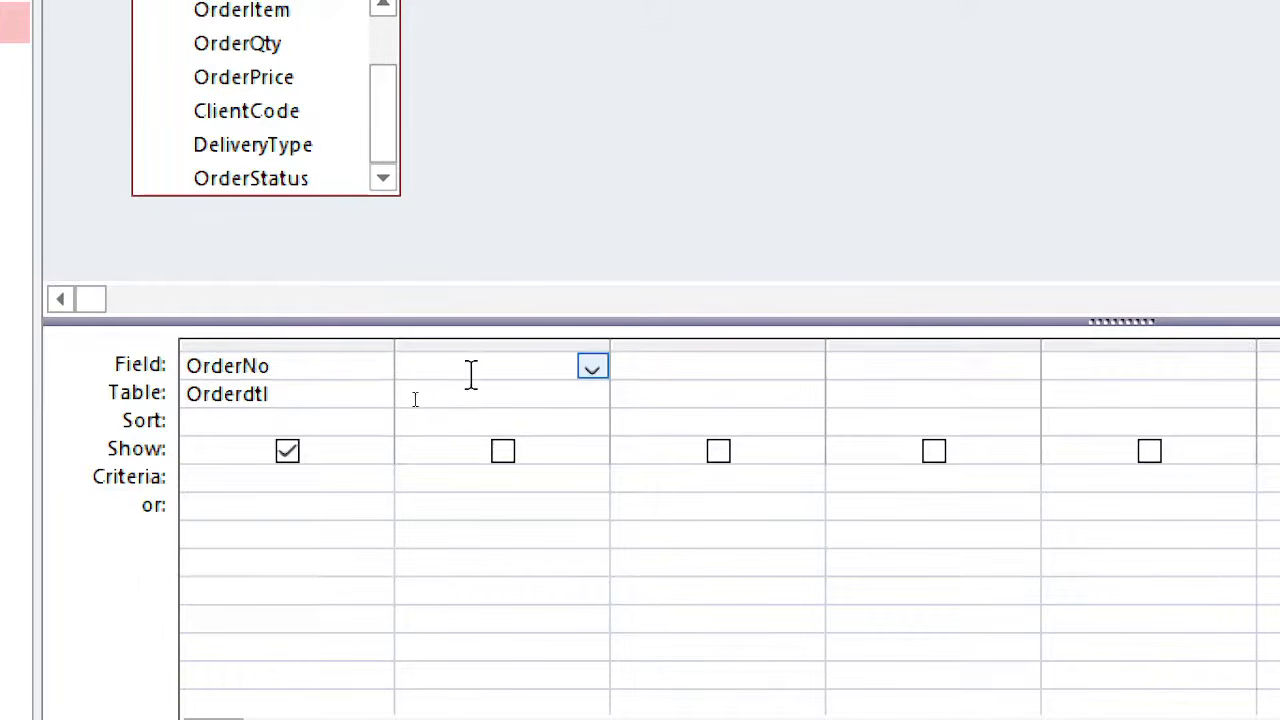
pyautogui.click(592, 370)
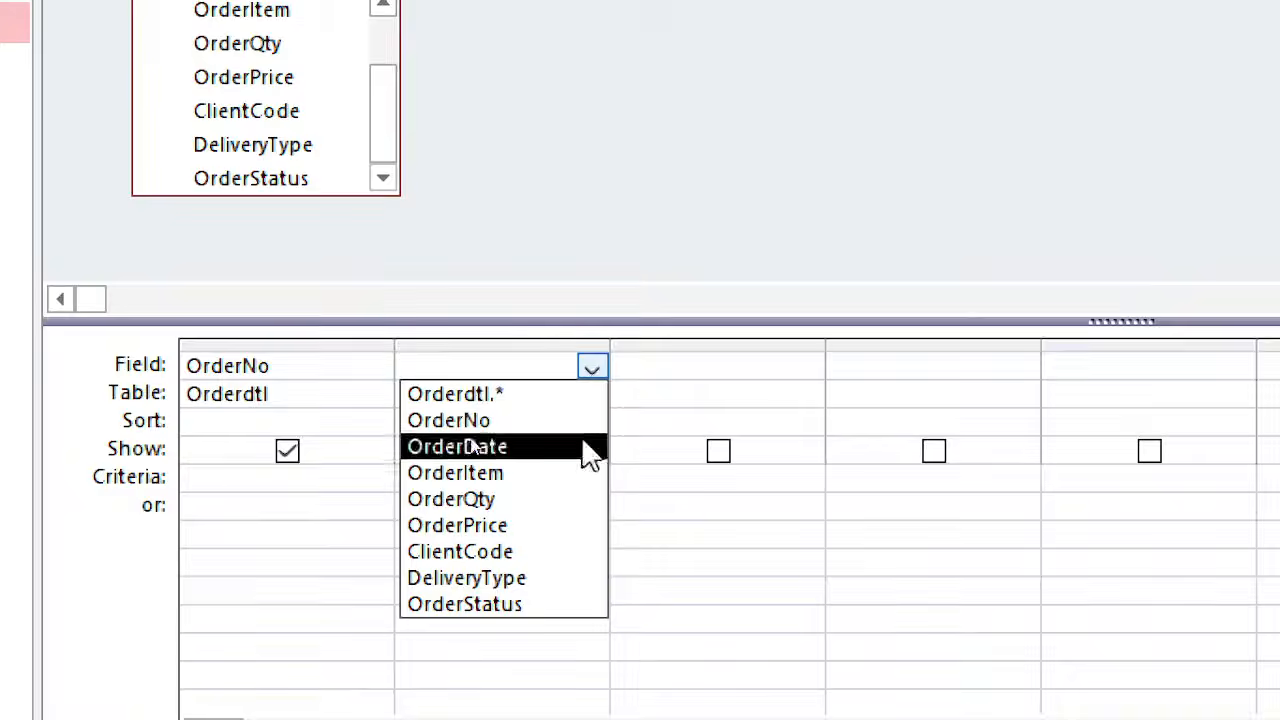
pyautogui.click(553, 605)
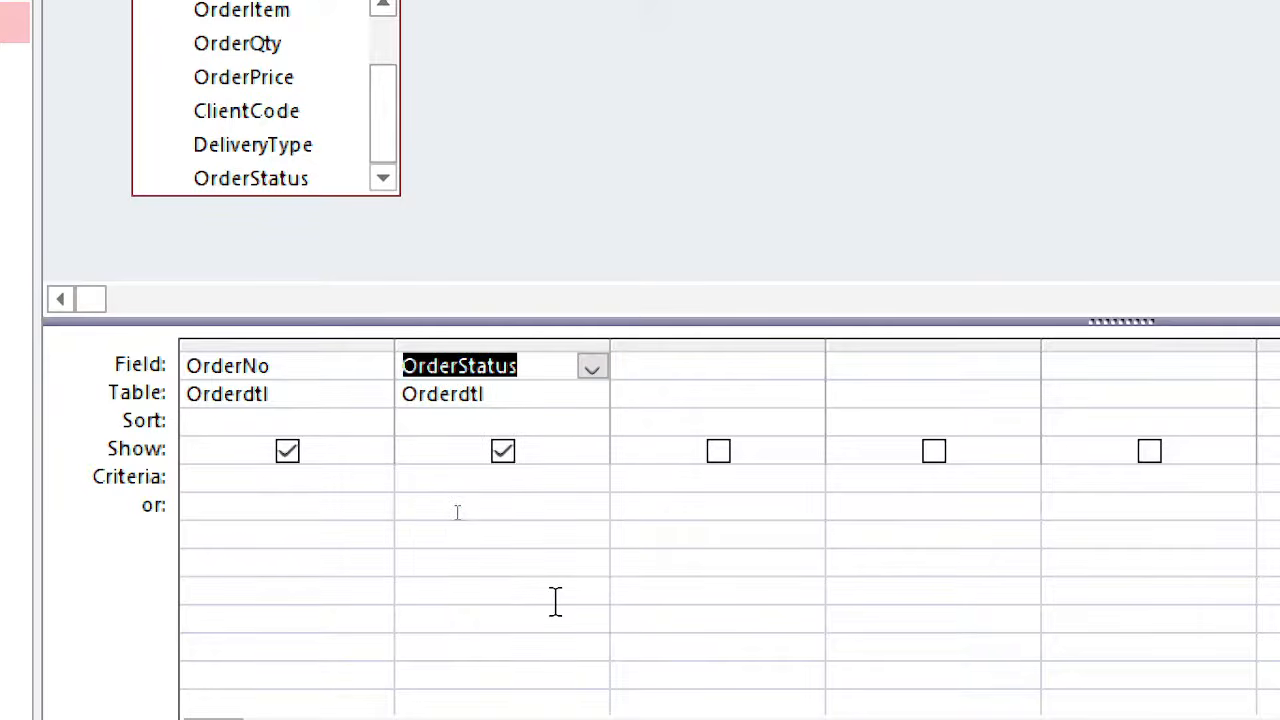
# Try Not Delivered without quotation marks as the OrderStatus criterion, and clear the entry.
pyautogui.click(520, 480)
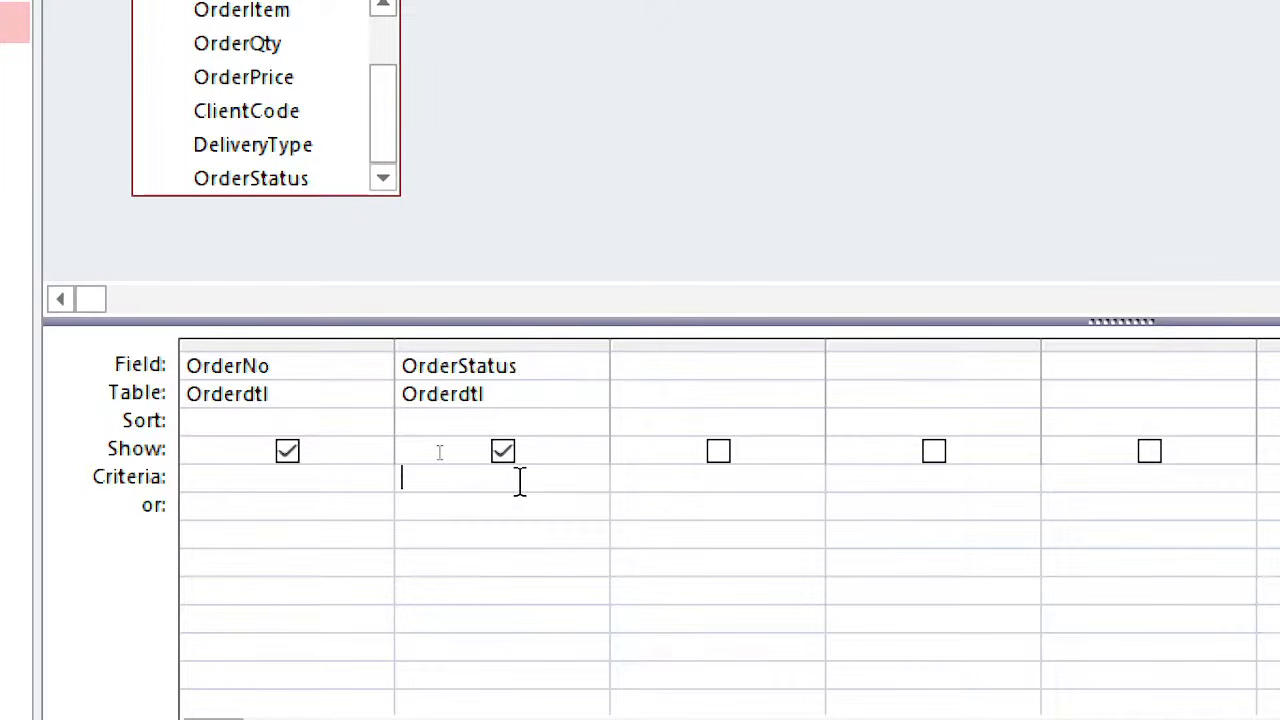
pyautogui.write('Not Delivered')
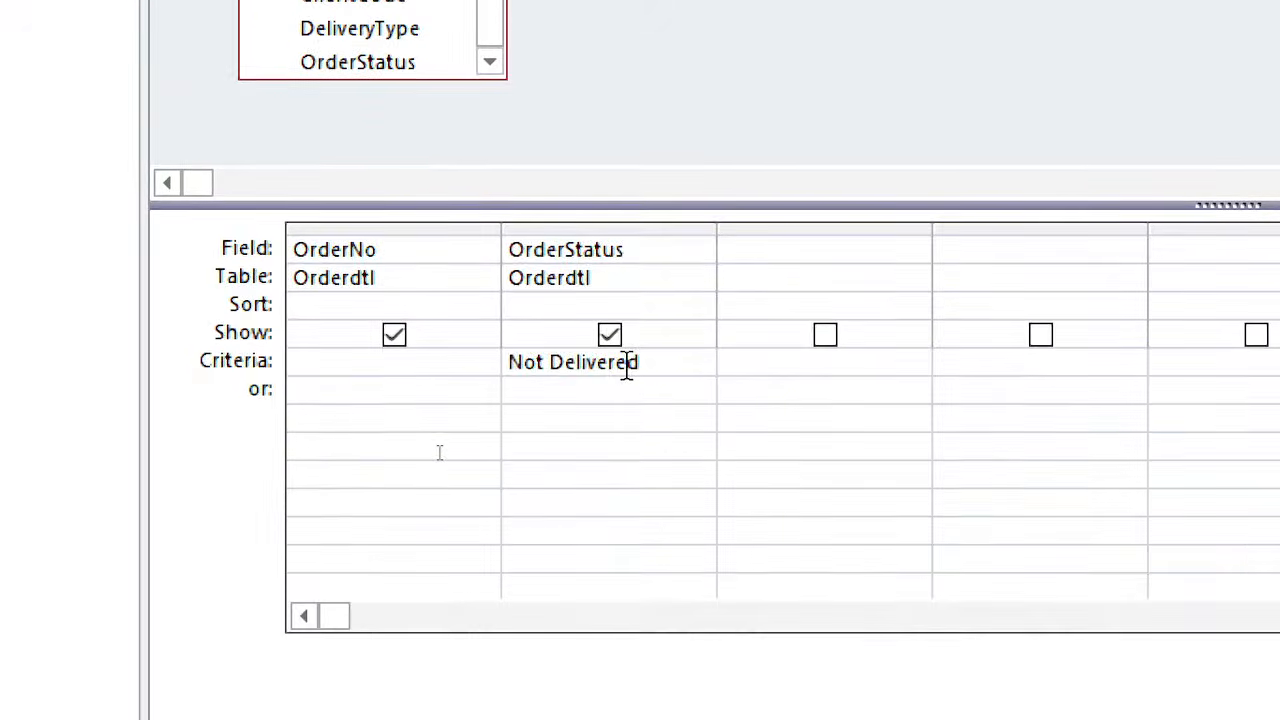
pyautogui.click(619, 391)
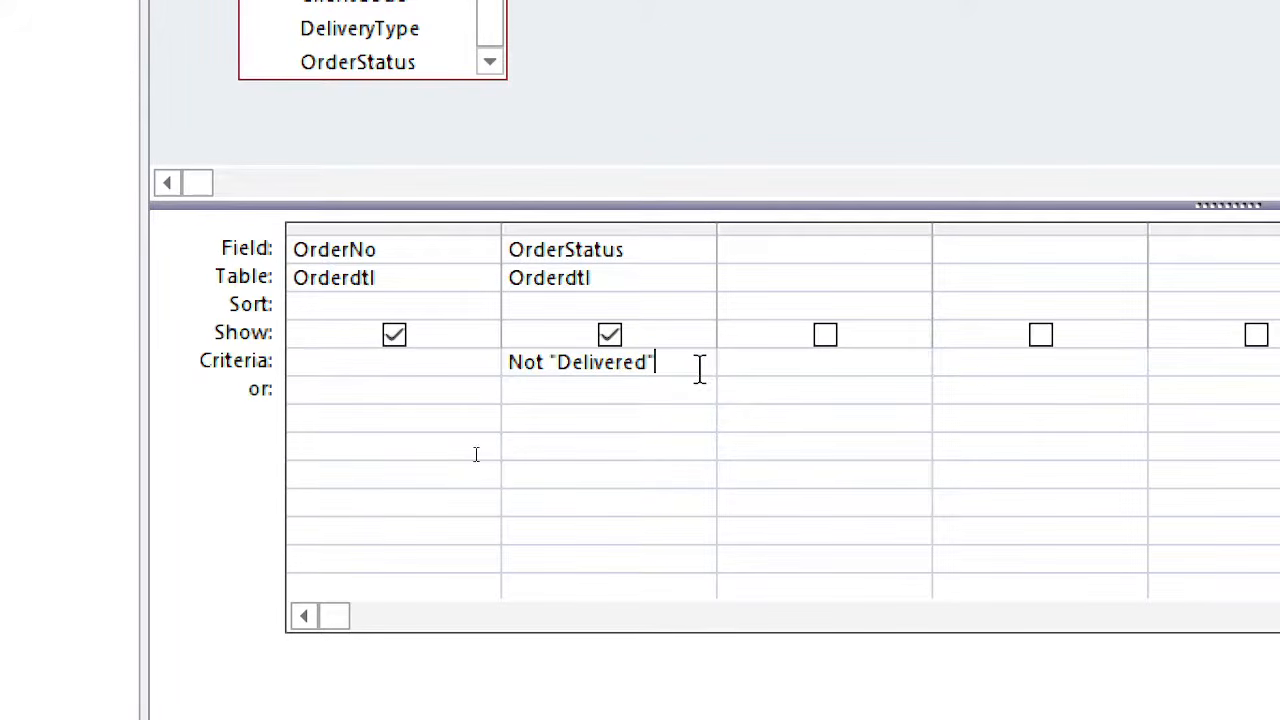
pyautogui.moveTo(546, 364); pyautogui.dragTo(497, 362)
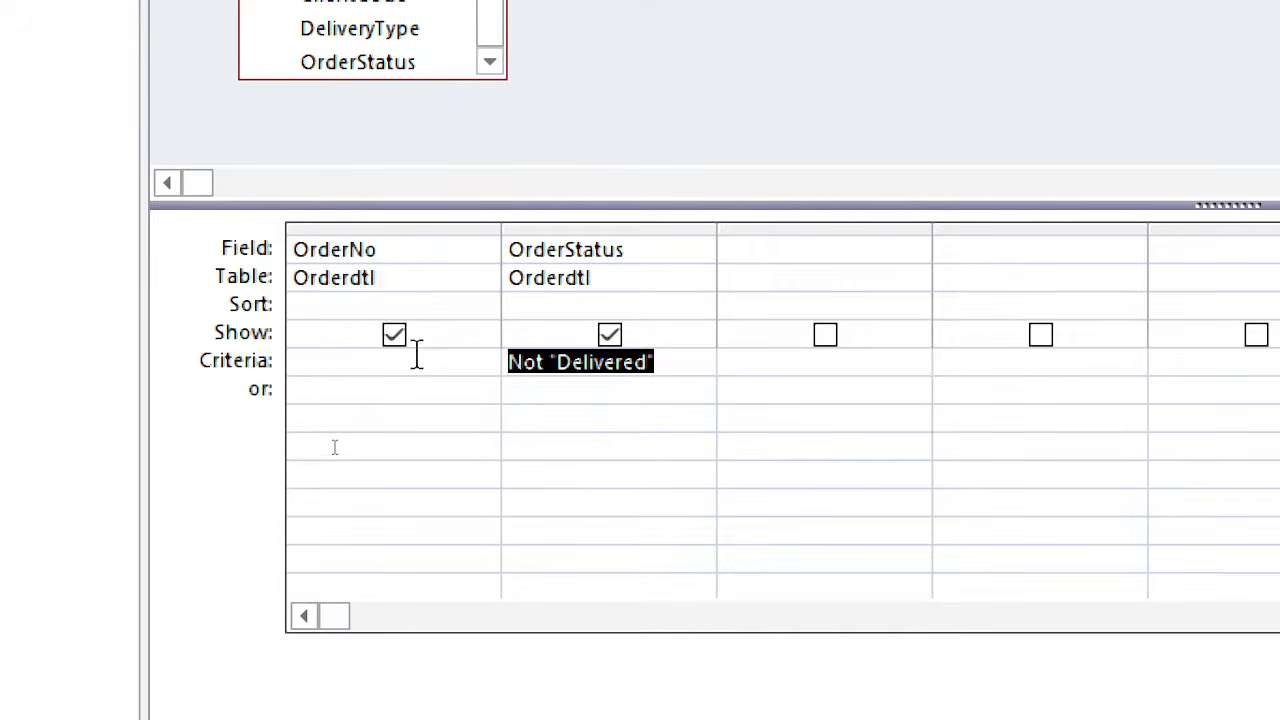
pyautogui.press('Delete')
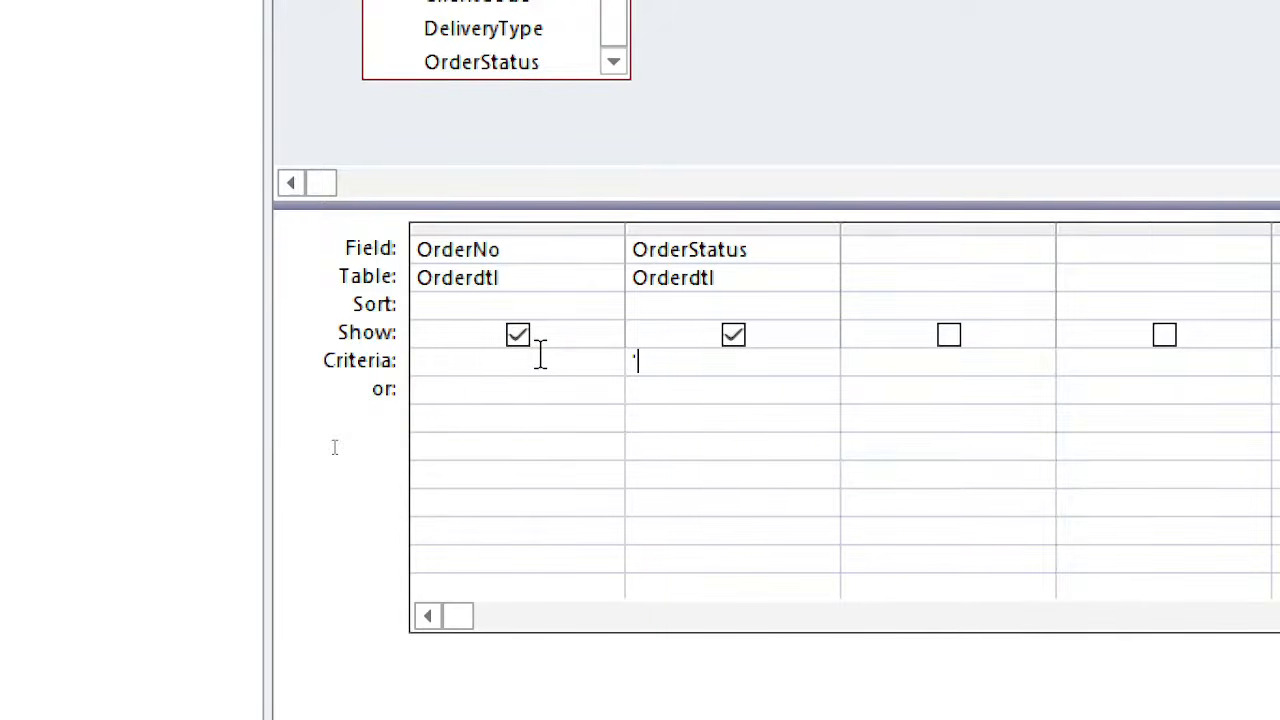
# Set the OrderStatus criterion to 'Not Delivered', enclosed in single quotation marks.
pyautogui.write("Not Delivered'")
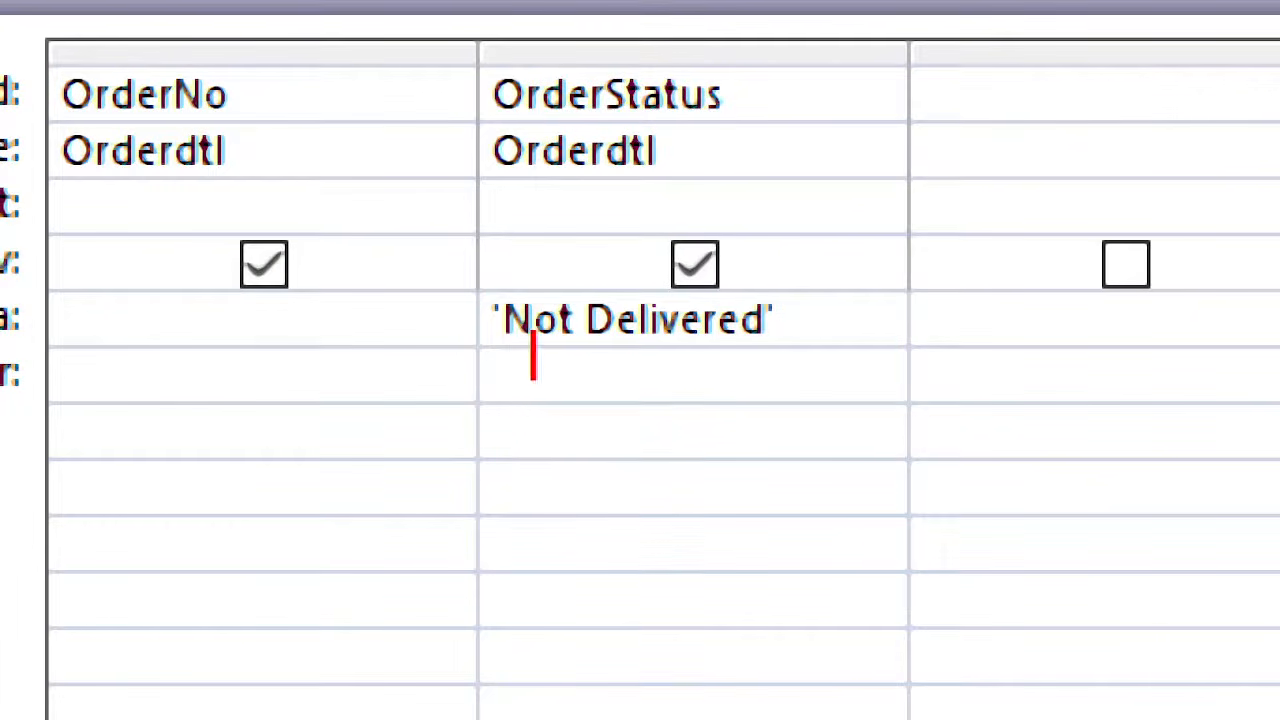
pyautogui.write("'")
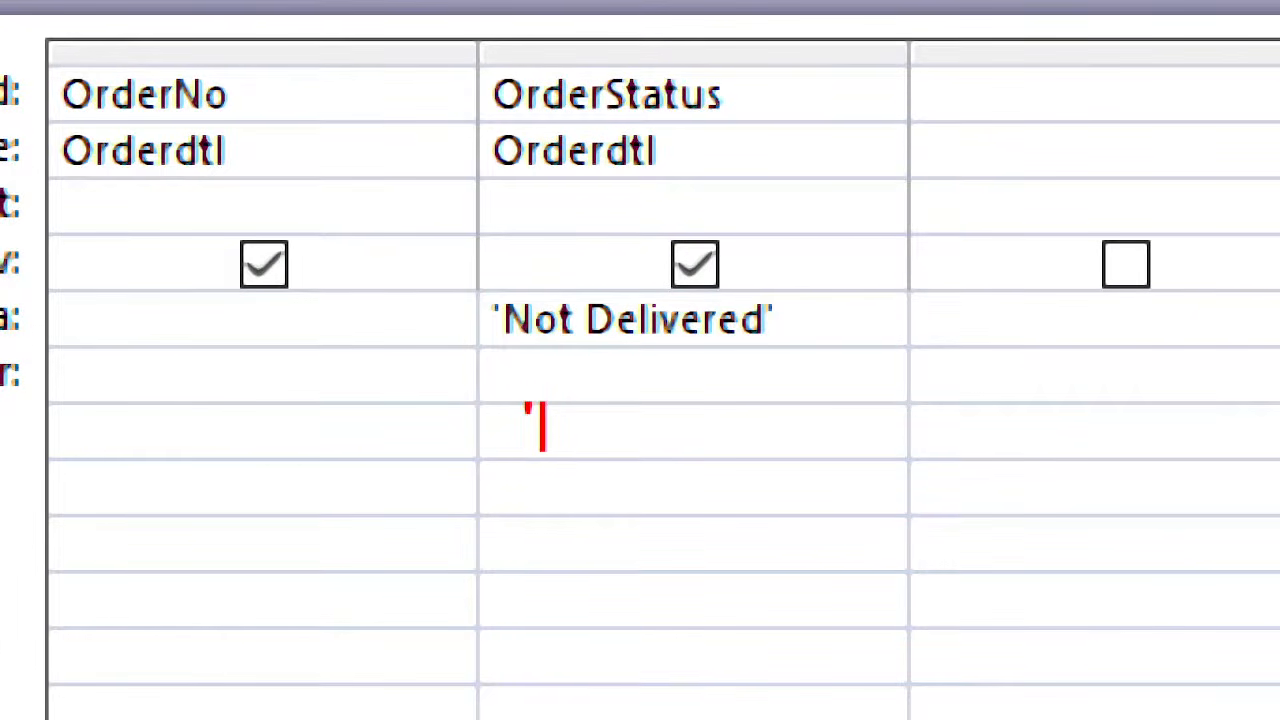
pyautogui.write('Not ')
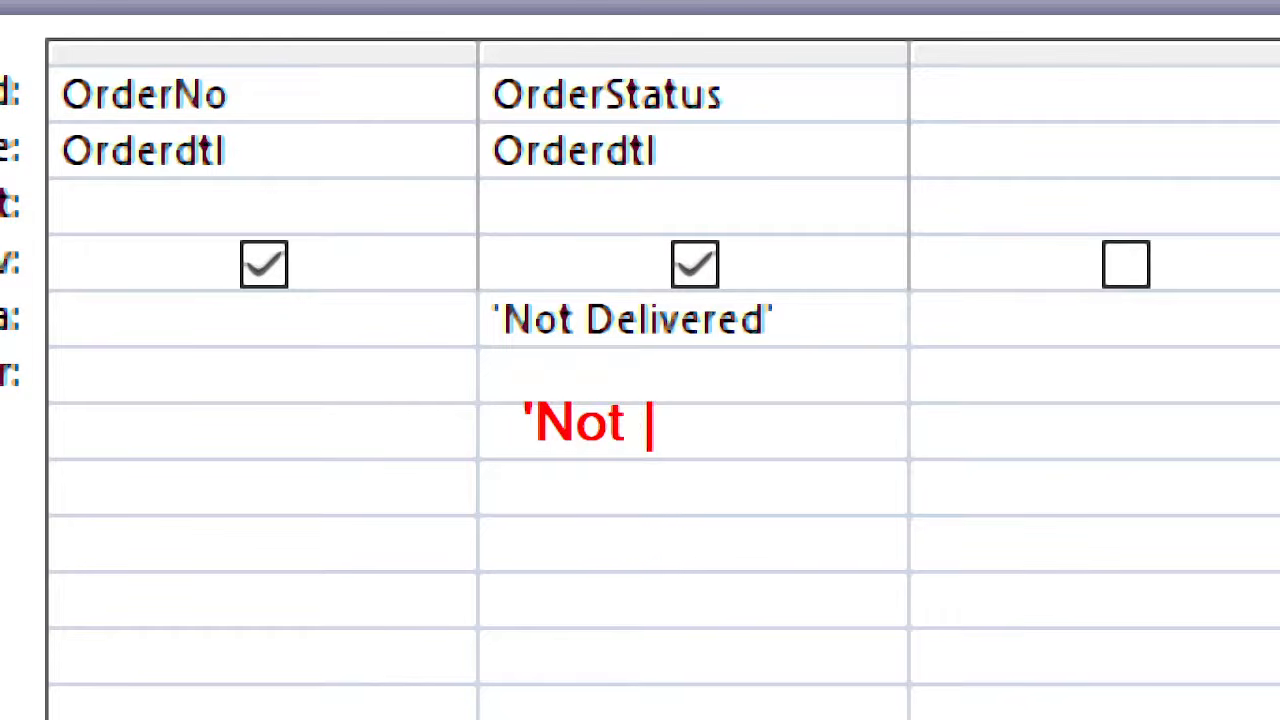
pyautogui.write('Delivere')
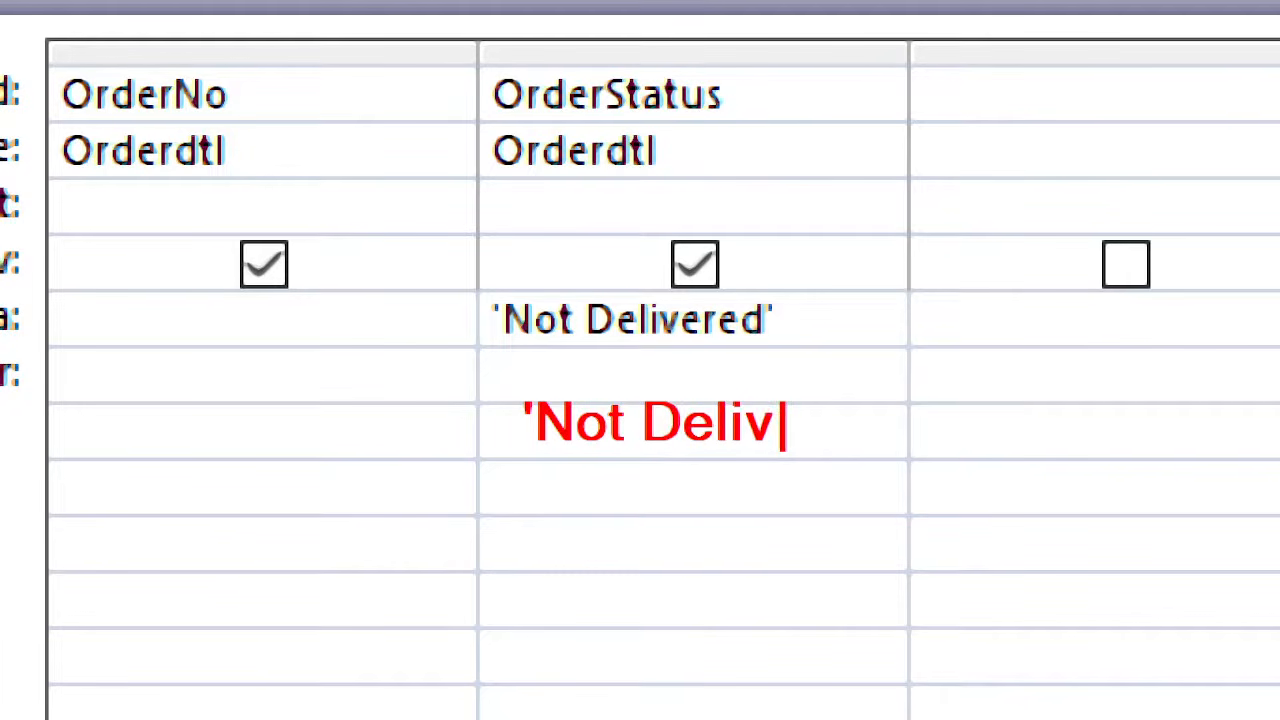
pyautogui.write("d'")
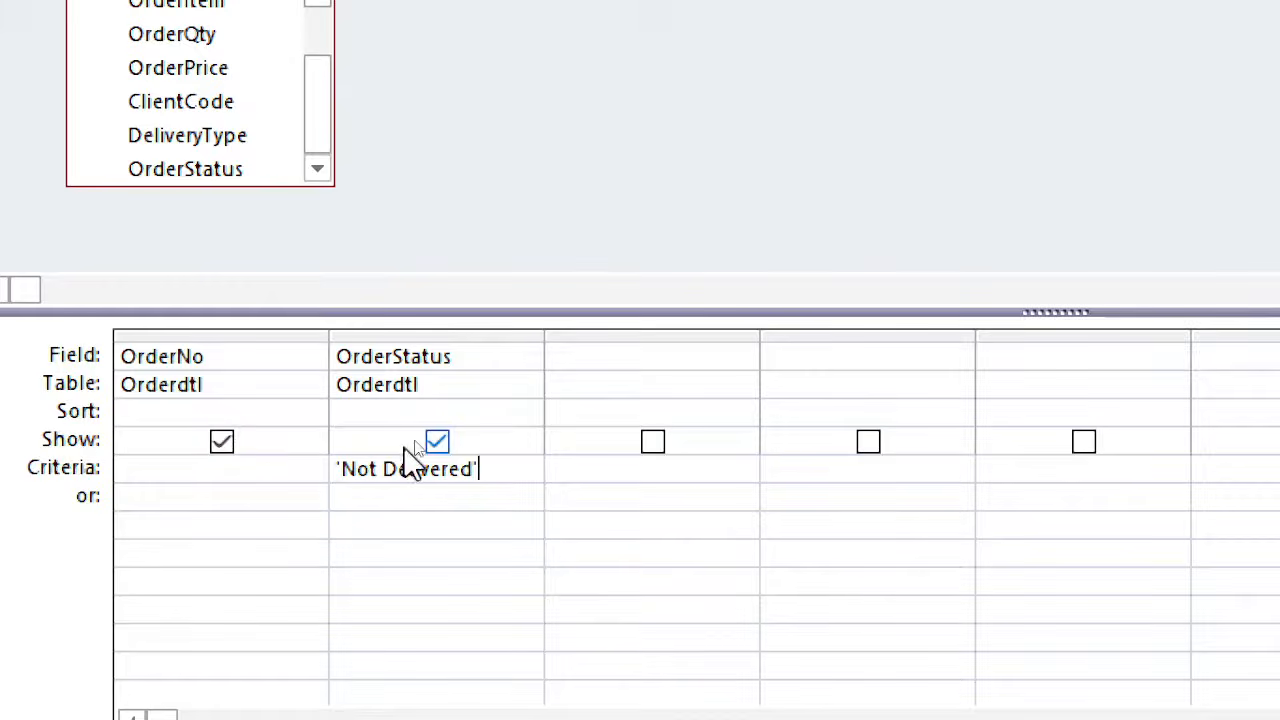
# Run the query with OrderStatus hidden, and display its results again with OrderStatus shown.
pyautogui.click(437, 442)
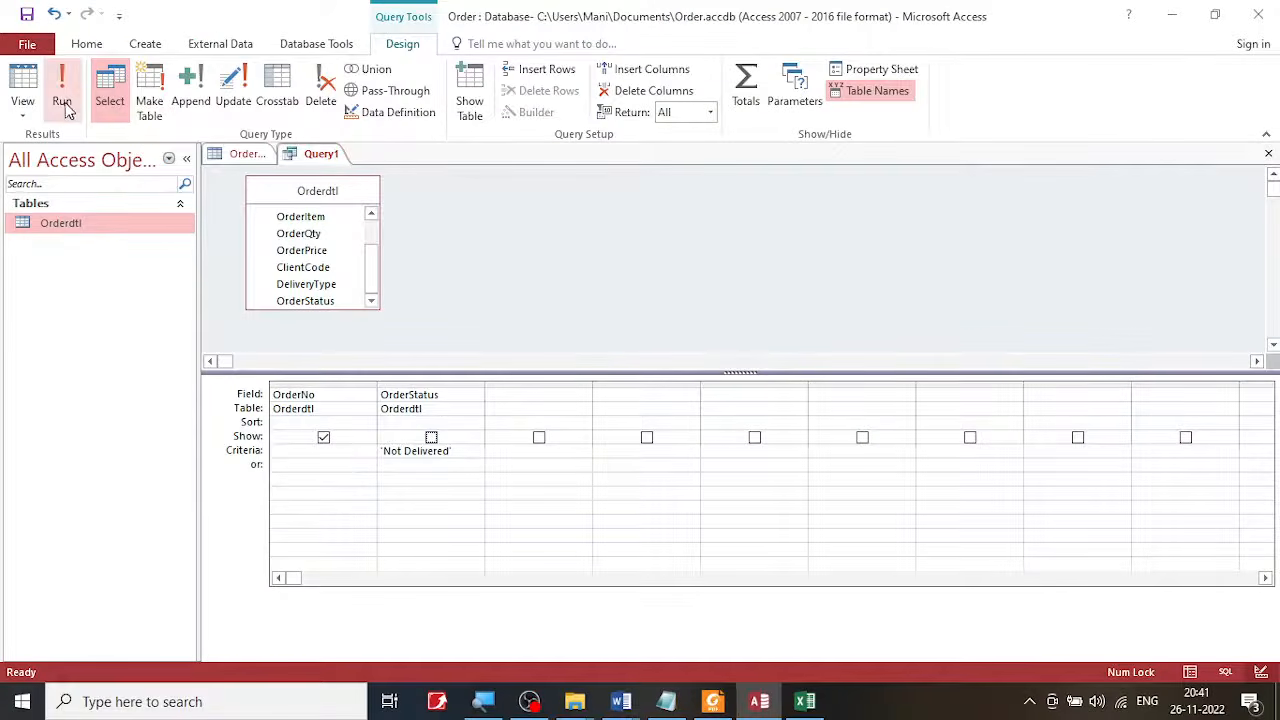
pyautogui.click(58, 88)
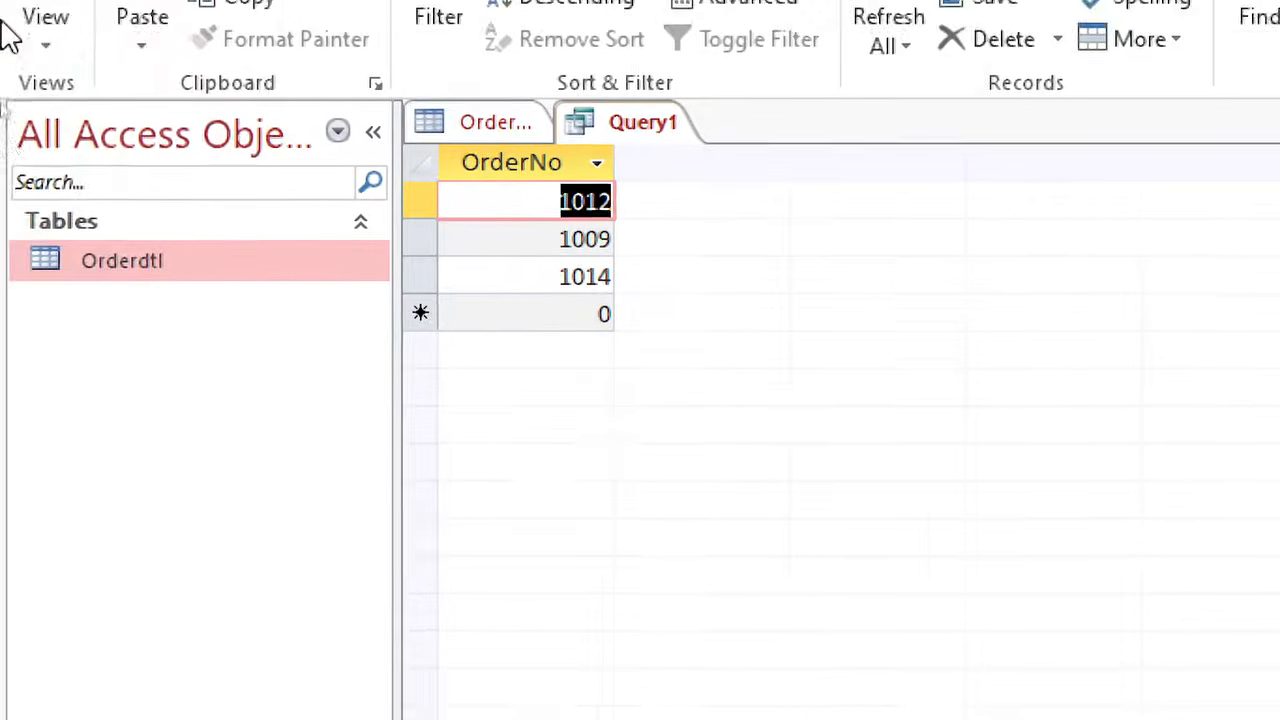
pyautogui.click(40, 28)
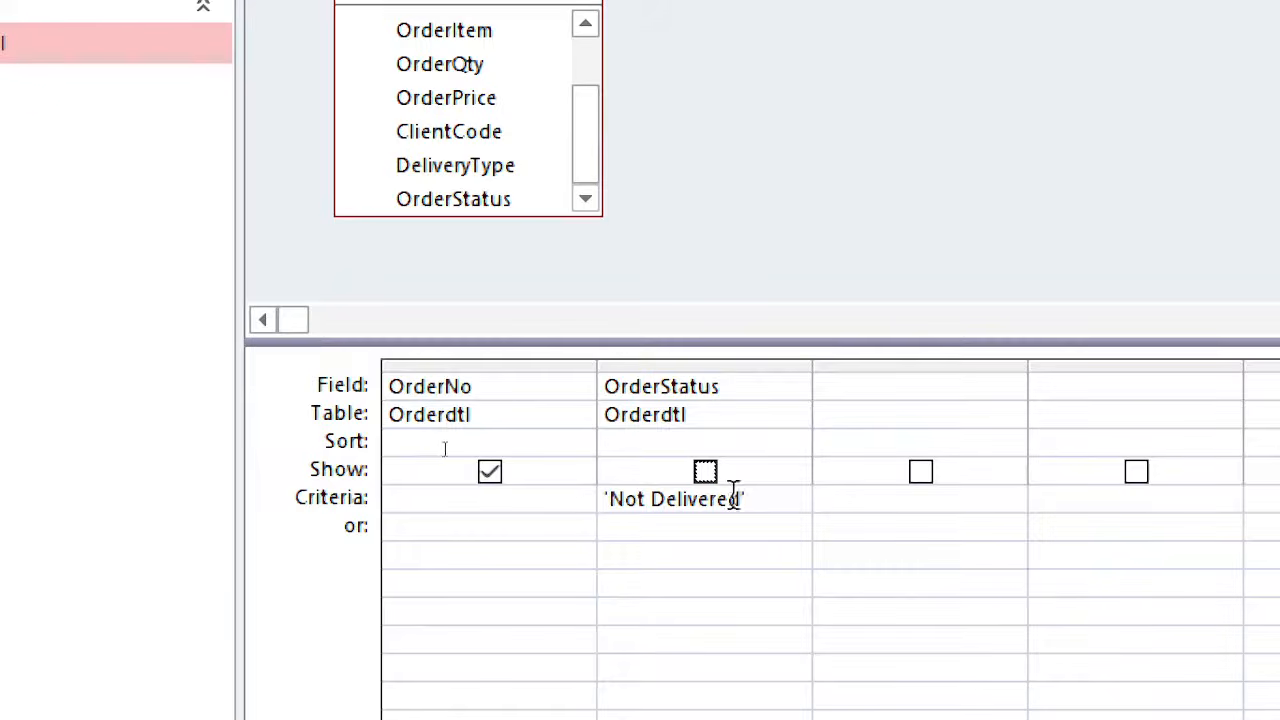
pyautogui.click(704, 471)
pyautogui.click(704, 471)
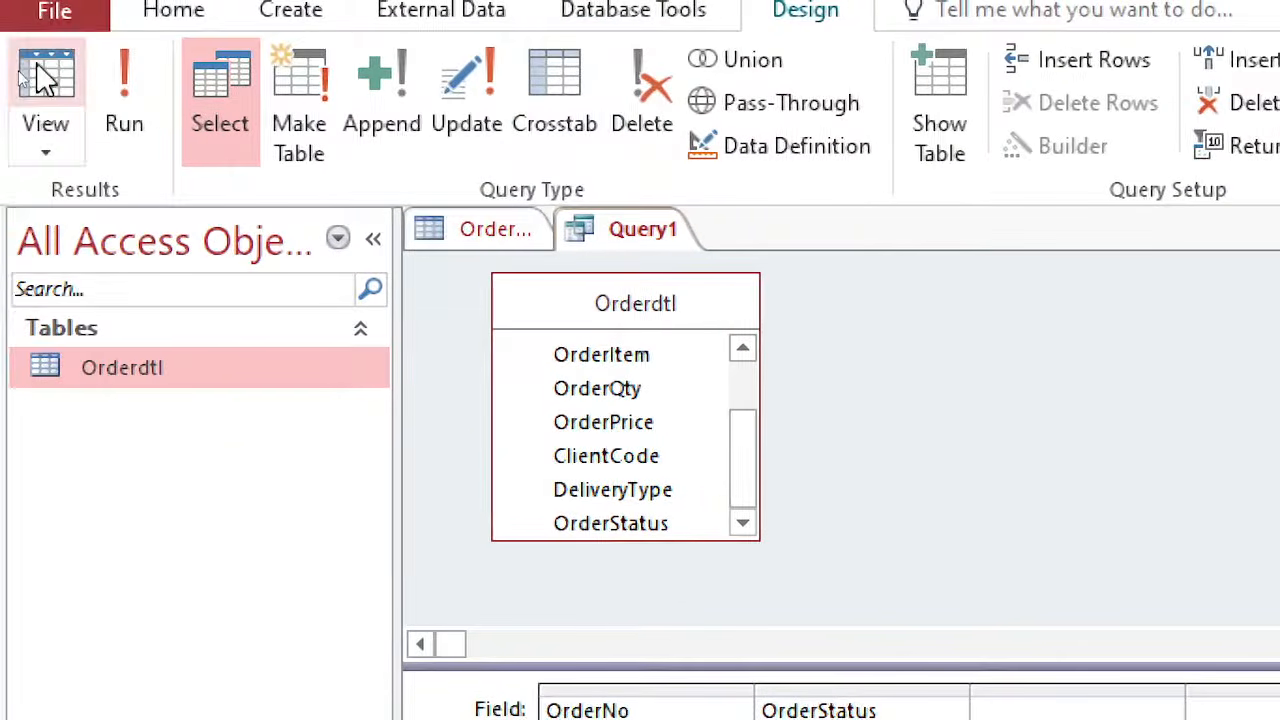
pyautogui.click(143, 84)
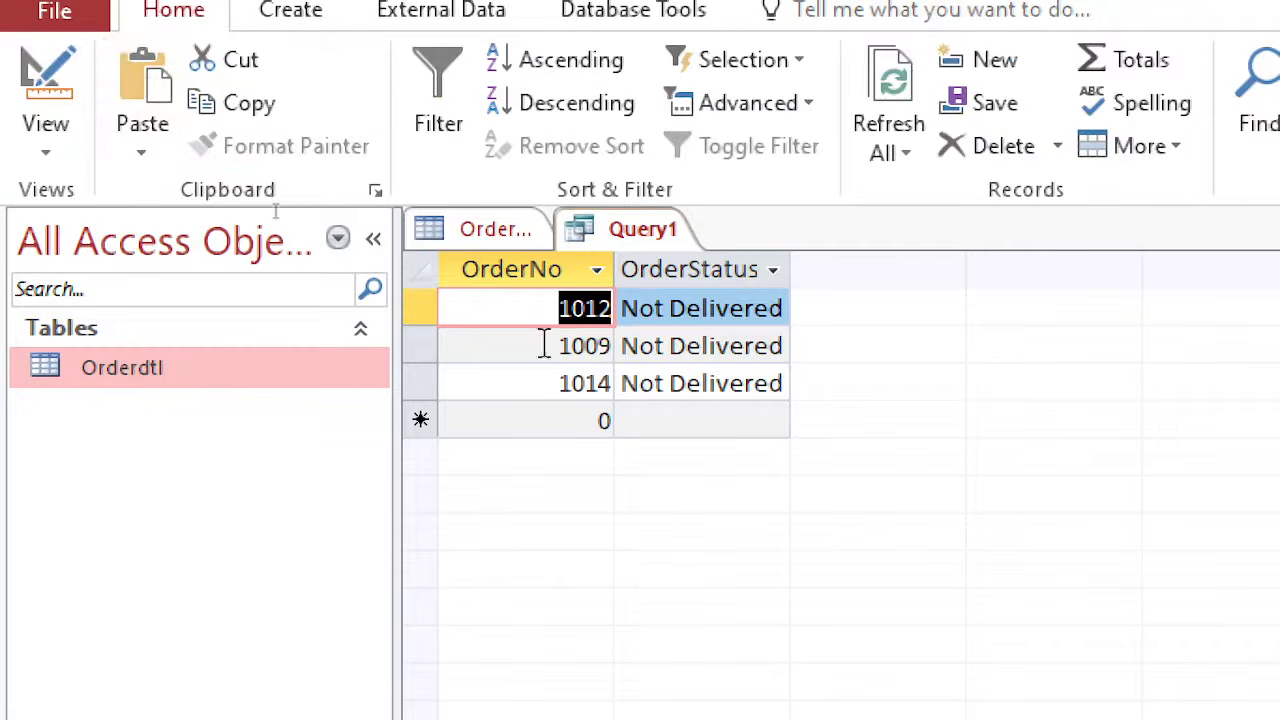
# Examine each order number in the query results against its OrderStatus value.
pyautogui.click(575, 308)
pyautogui.doubleClick(565, 307)
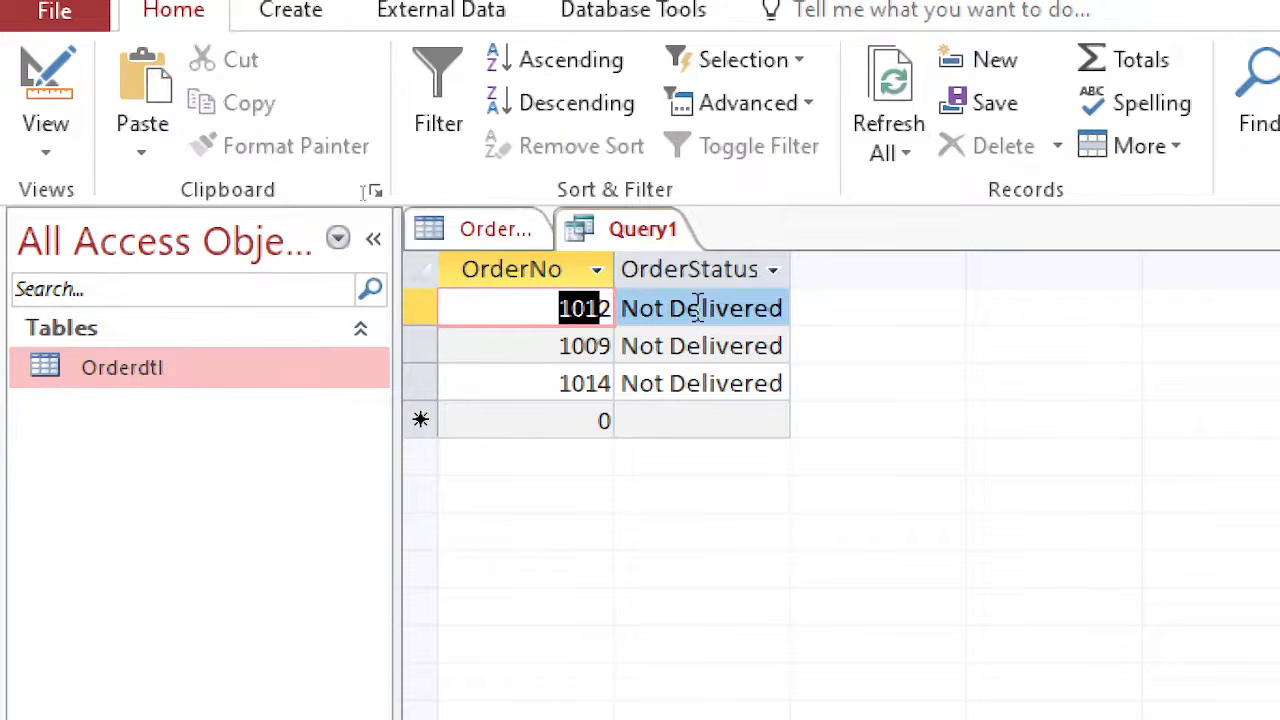
pyautogui.click(764, 320)
pyautogui.click(586, 345)
pyautogui.click(657, 345)
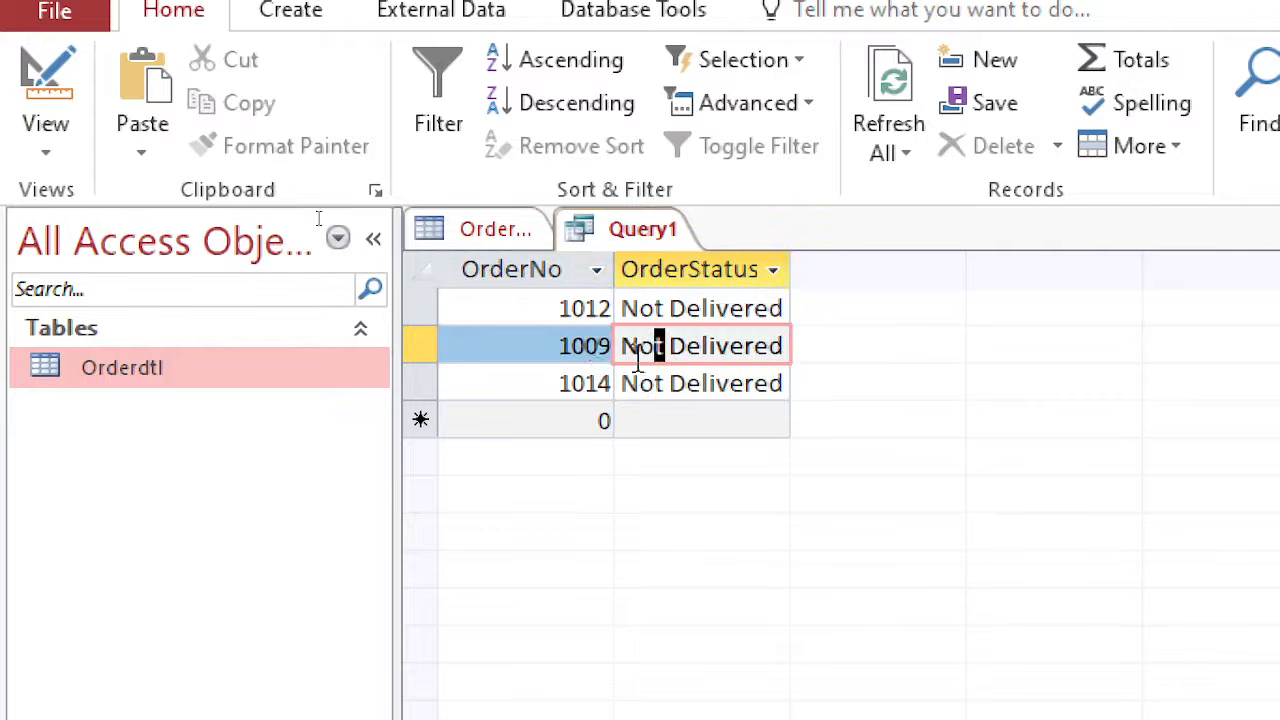
pyautogui.click(594, 390)
pyautogui.click(677, 388)
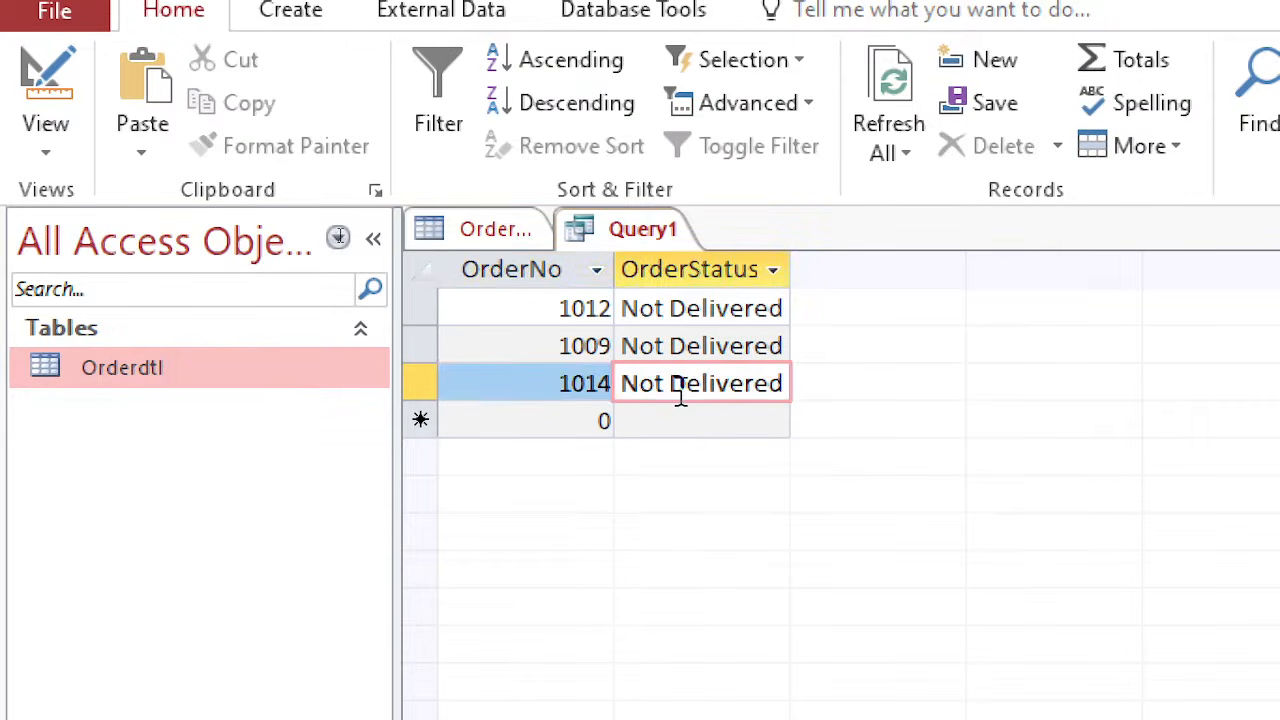
pyautogui.click(677, 272)
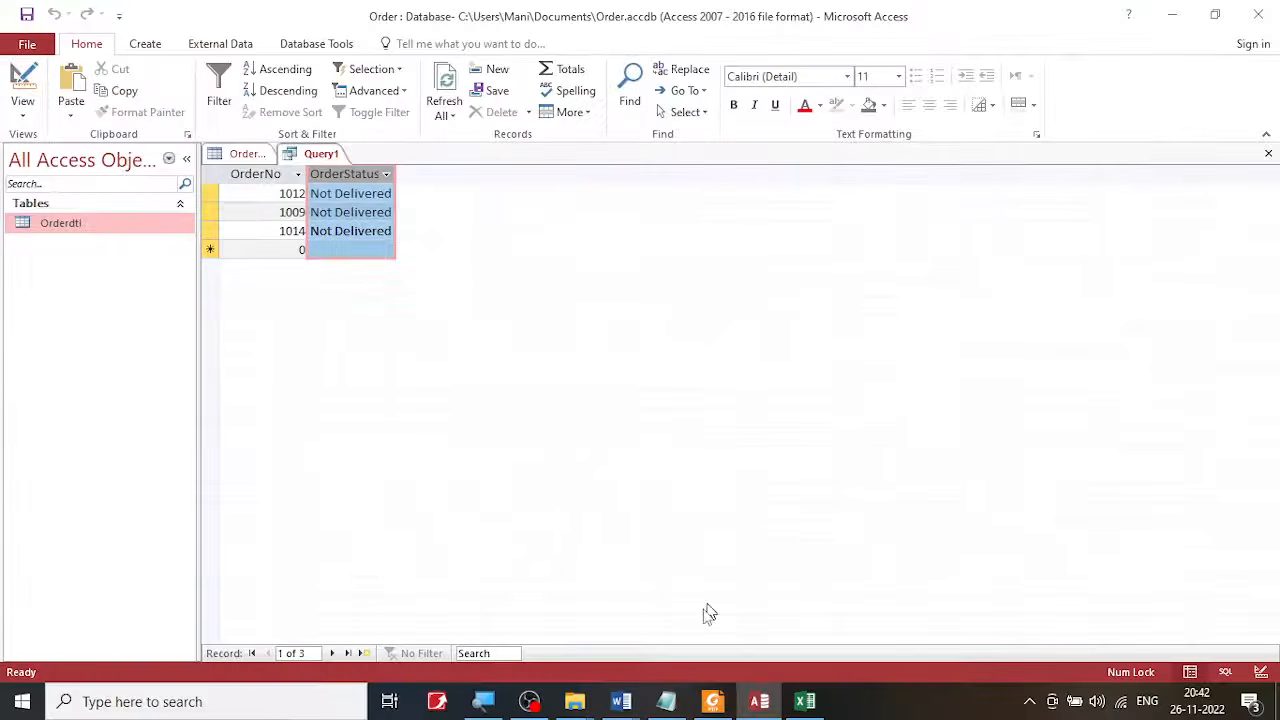
# Recheck the wording of query a) in the lab PDF against the order statuses in its exercise 2 table.
pyautogui.click(712, 701)
pyautogui.scroll(-3, 578, 350)
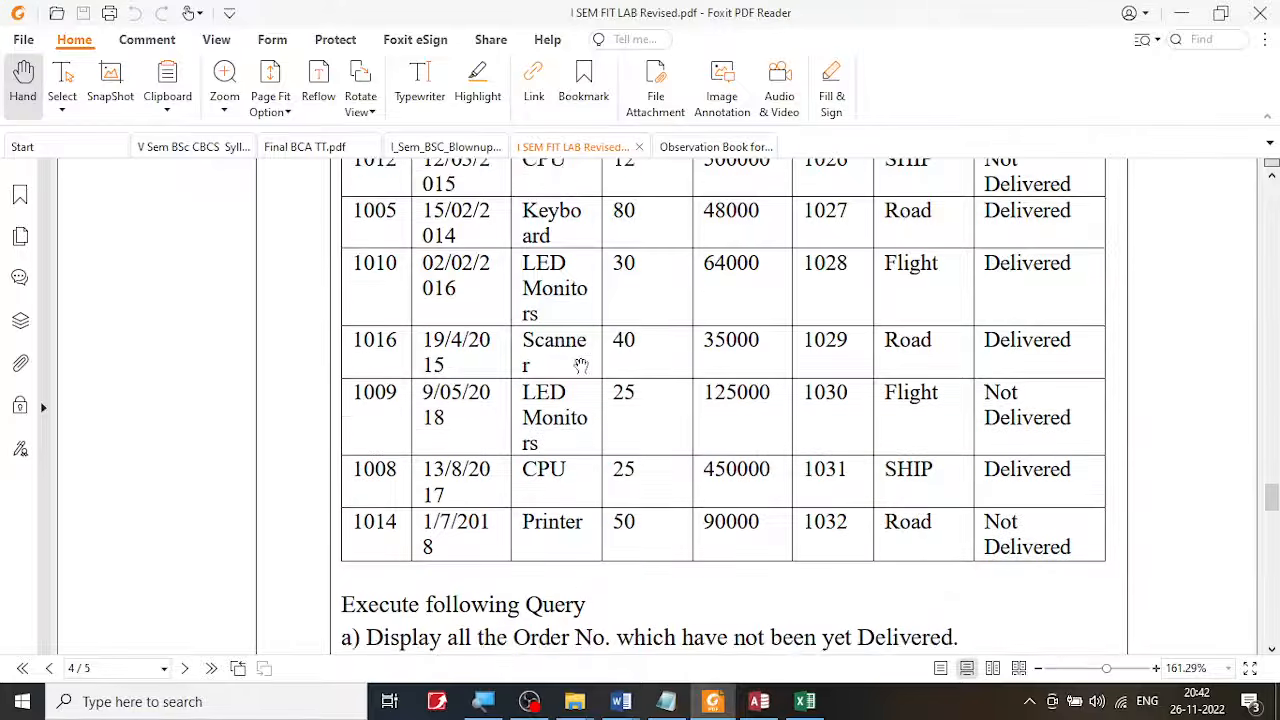
pyautogui.scroll(-3, 580, 366)
pyautogui.moveTo(518, 410); pyautogui.dragTo(601, 413)
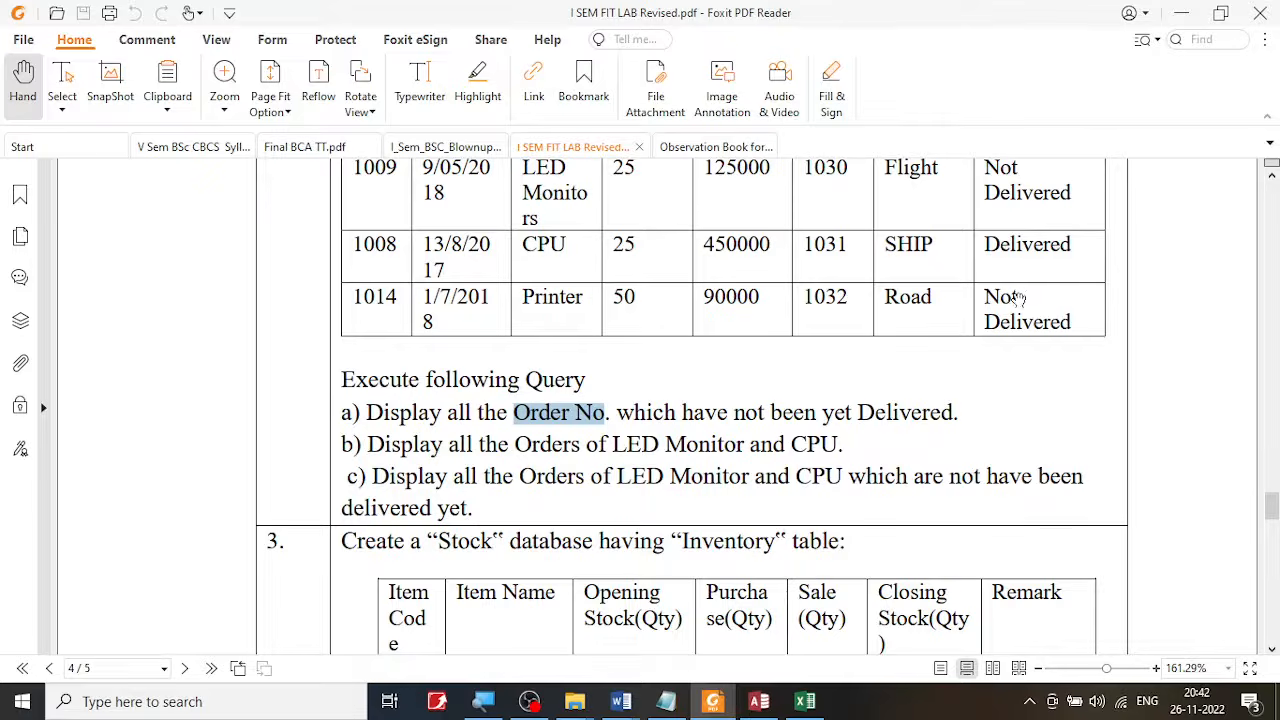
pyautogui.scroll(7, 1026, 318)
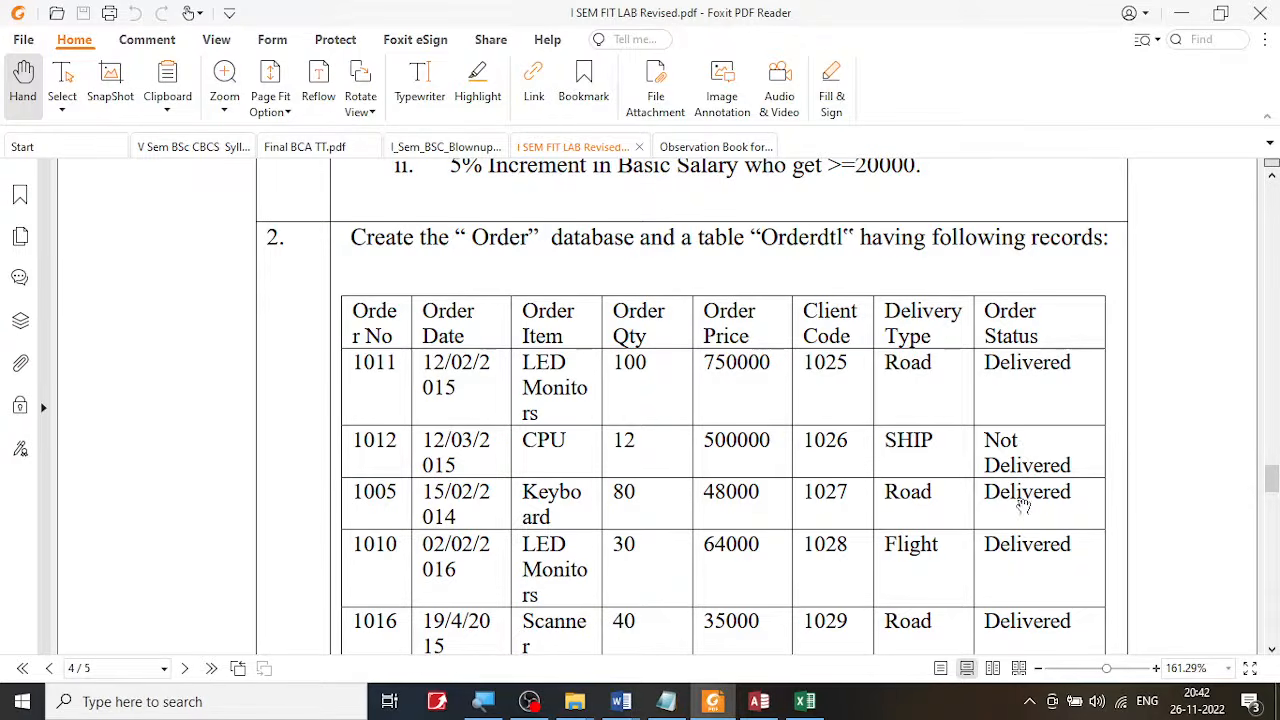
# Return to Access, rerun the query with OrderStatus hidden, and save it as Query1.
pyautogui.click(759, 701)
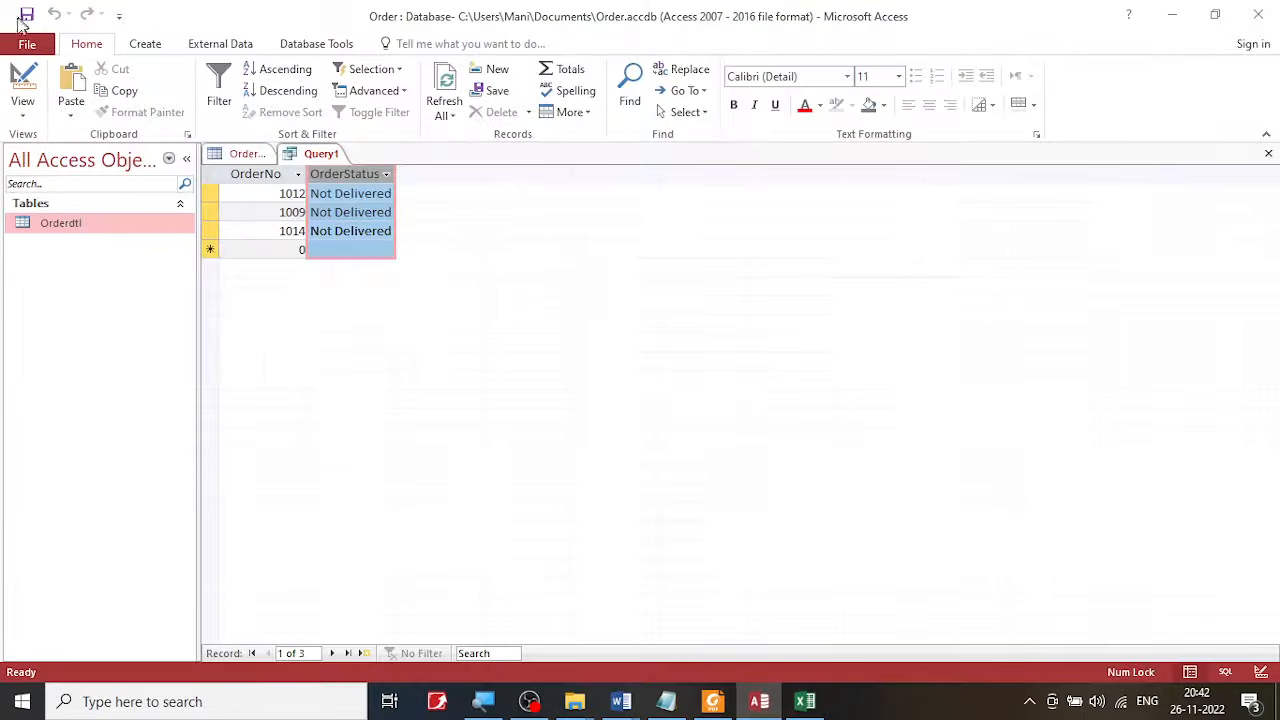
pyautogui.click(22, 85)
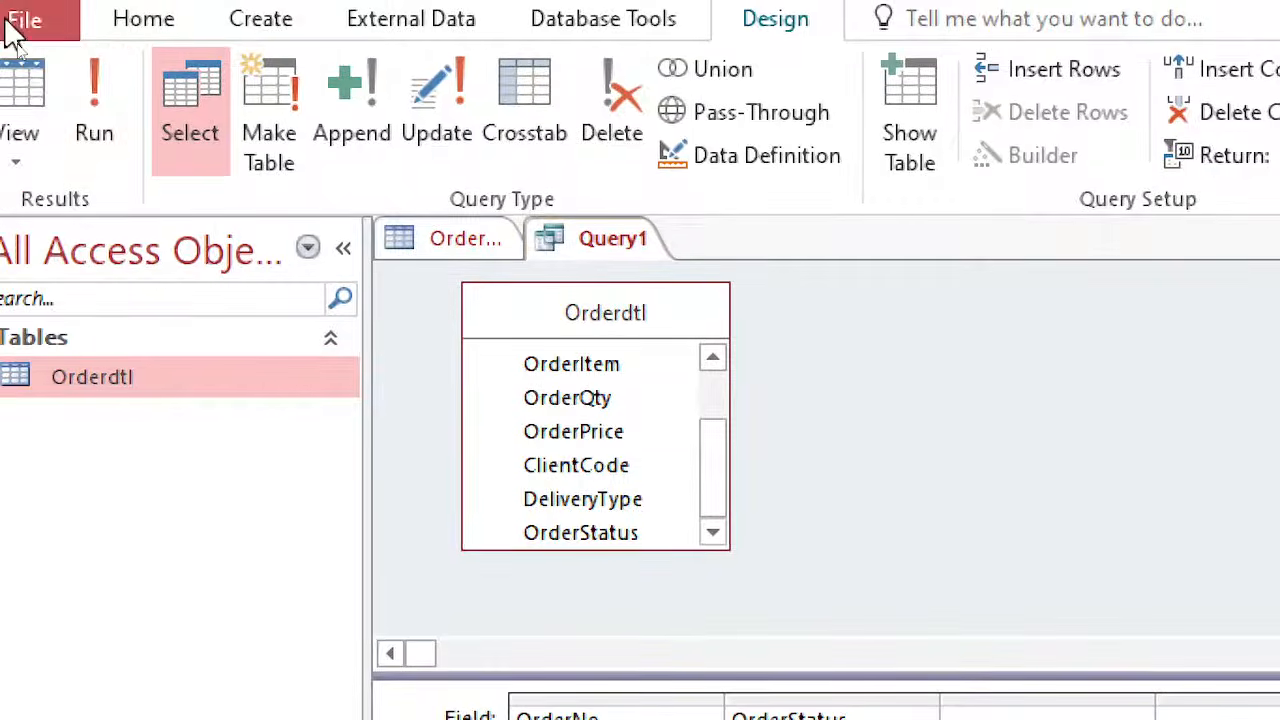
pyautogui.click(94, 82)
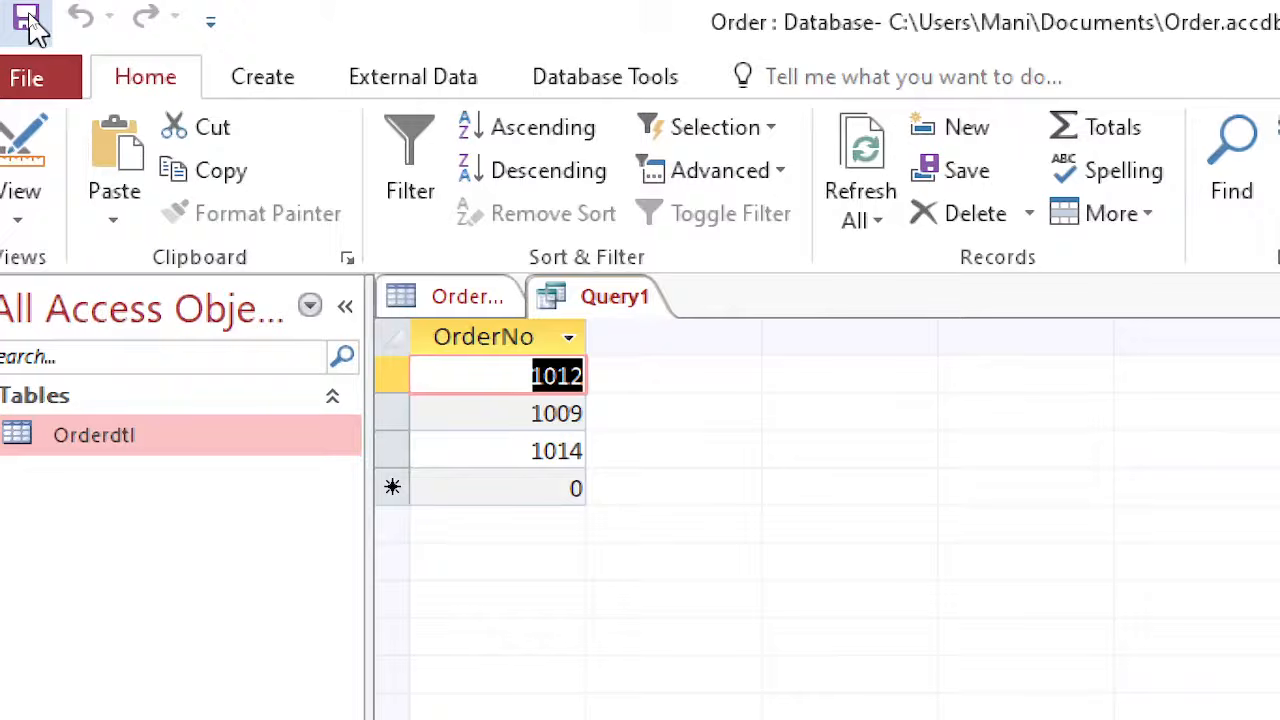
pyautogui.click(25, 18)
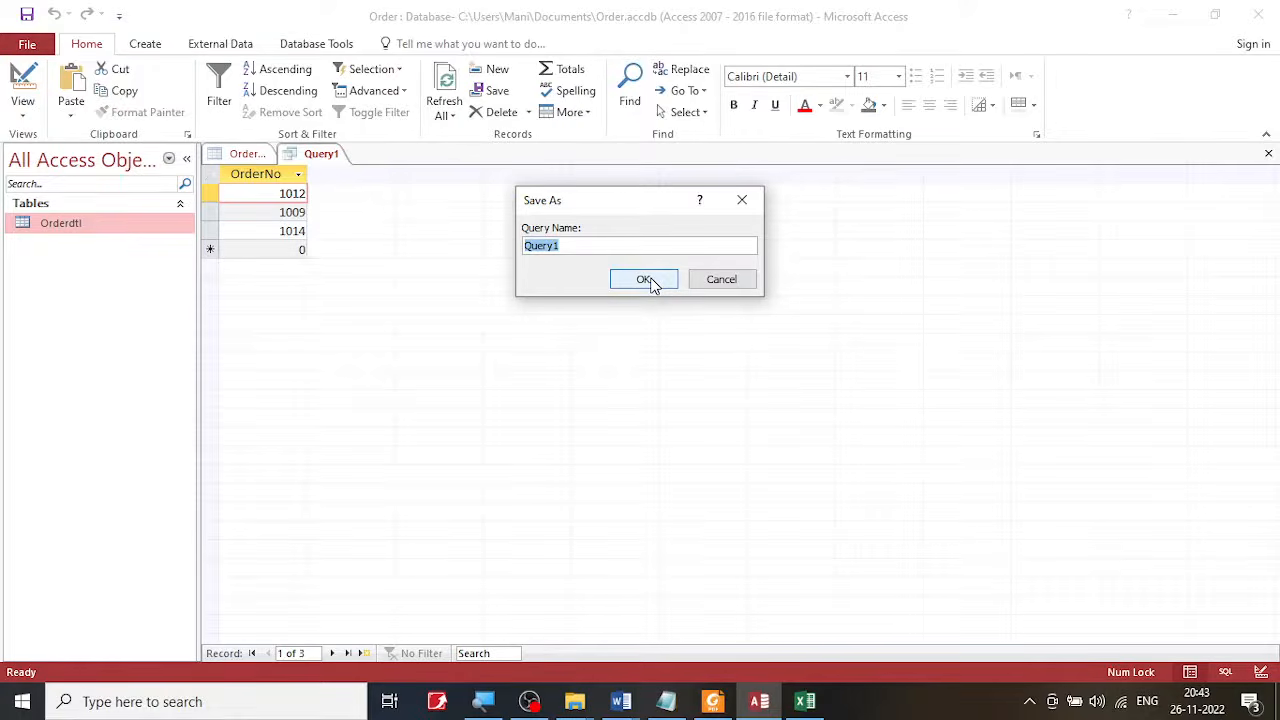
pyautogui.click(645, 279)
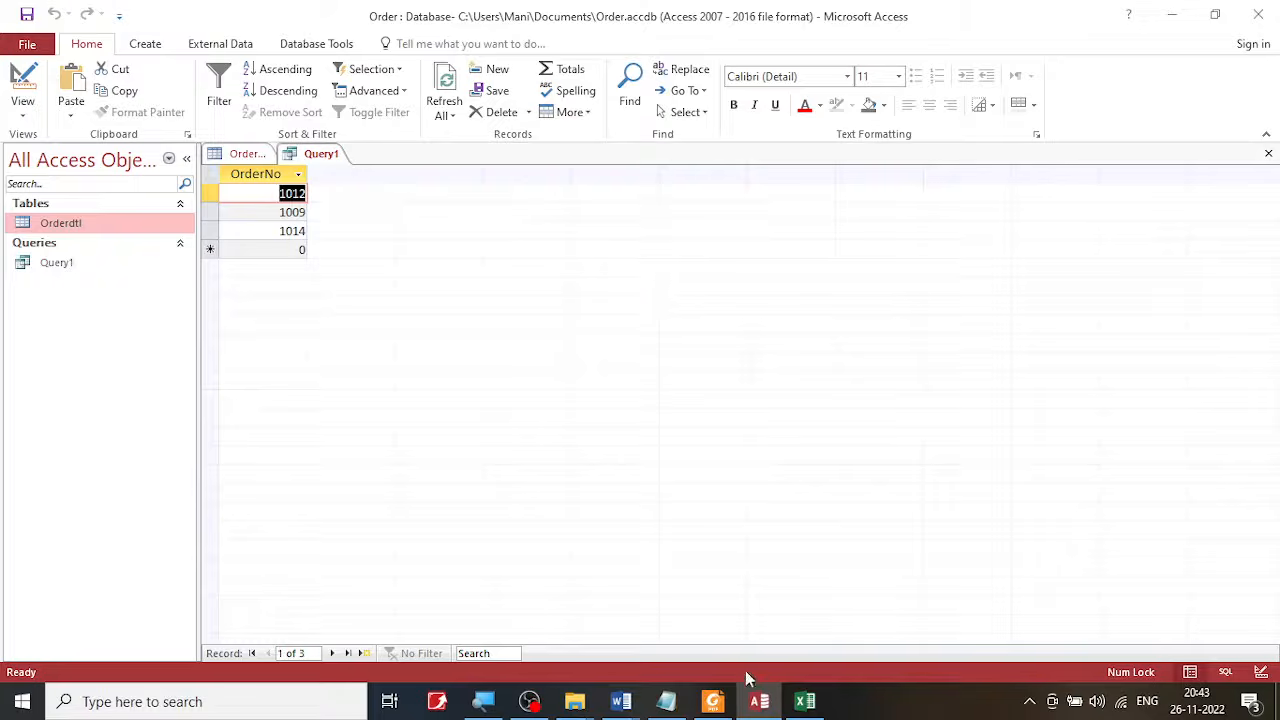
# Read query b) in the lab PDF and create a new design query in Access based on the Orderdtl table.
pyautogui.click(712, 701)
pyautogui.scroll(-5, 588, 375)
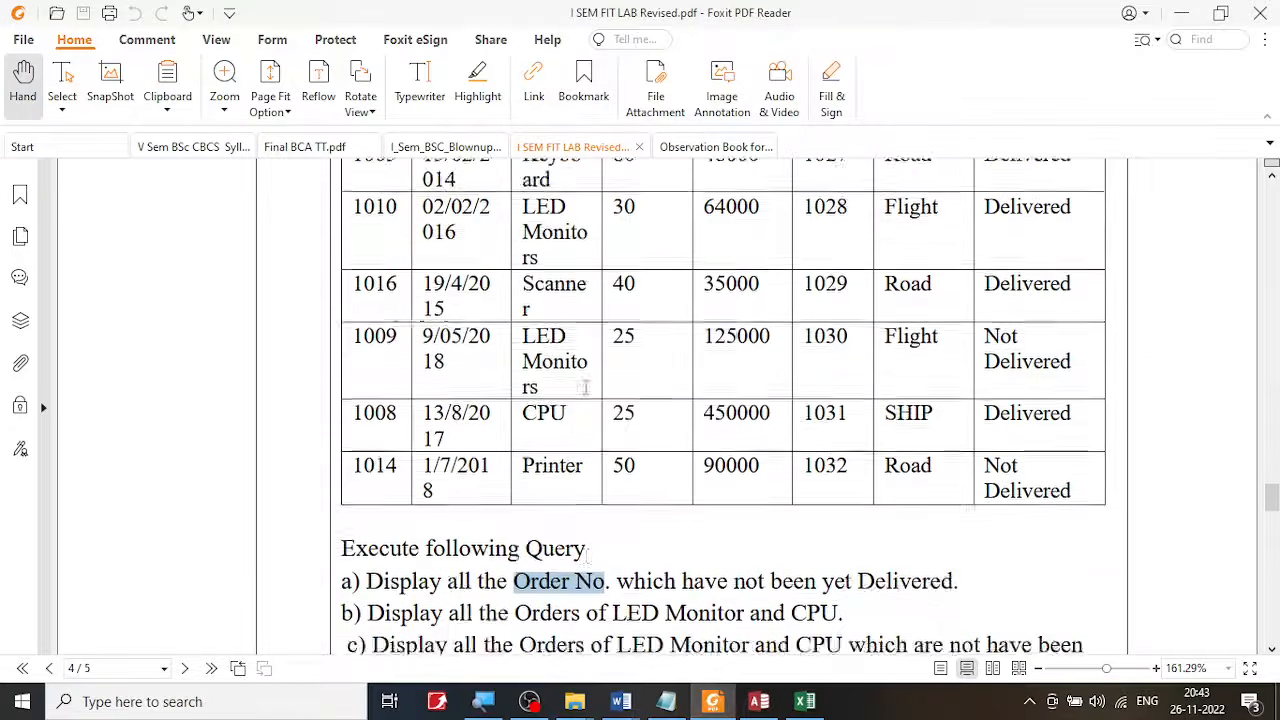
pyautogui.click(586, 440)
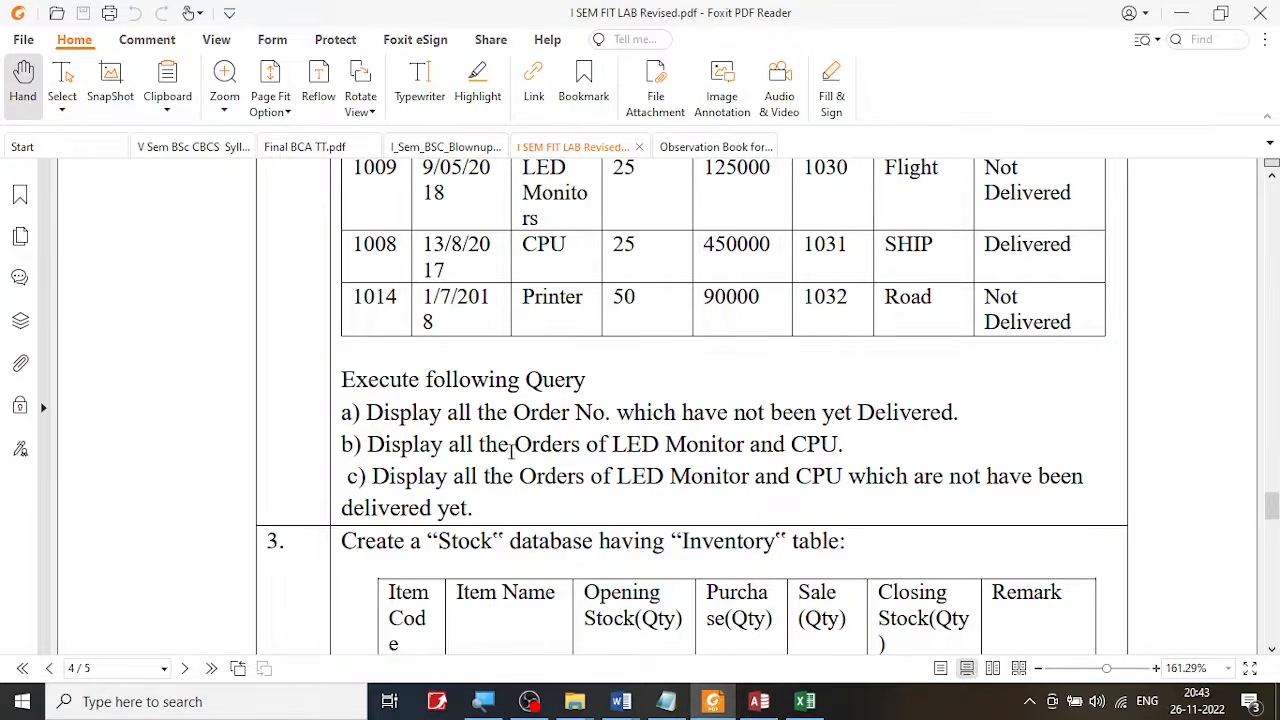
pyautogui.moveTo(613, 444); pyautogui.dragTo(845, 453)
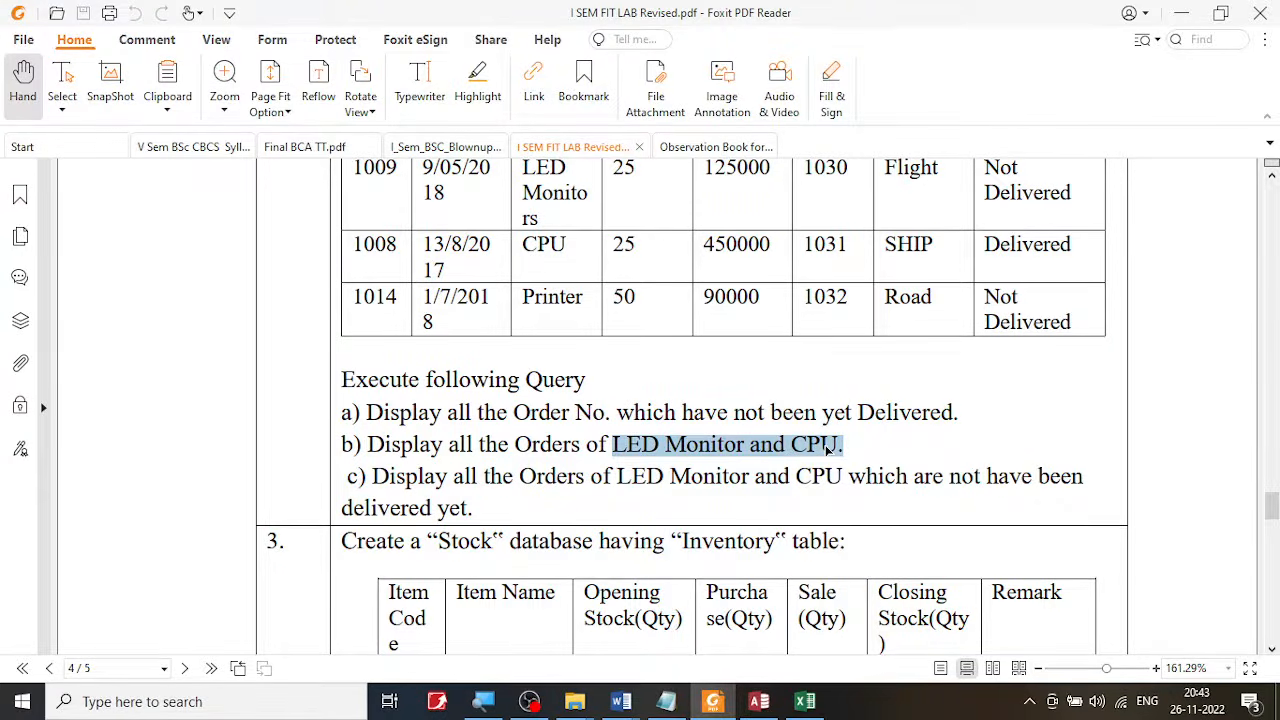
pyautogui.click(759, 701)
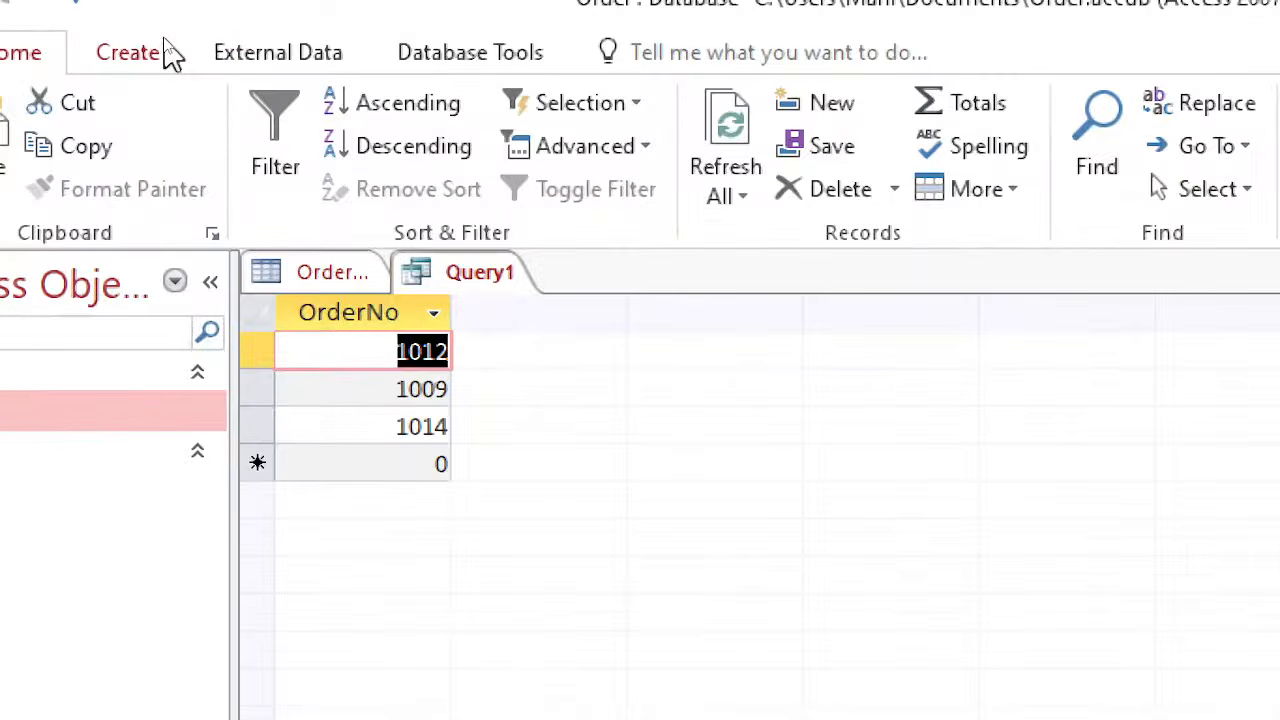
pyautogui.click(298, 60)
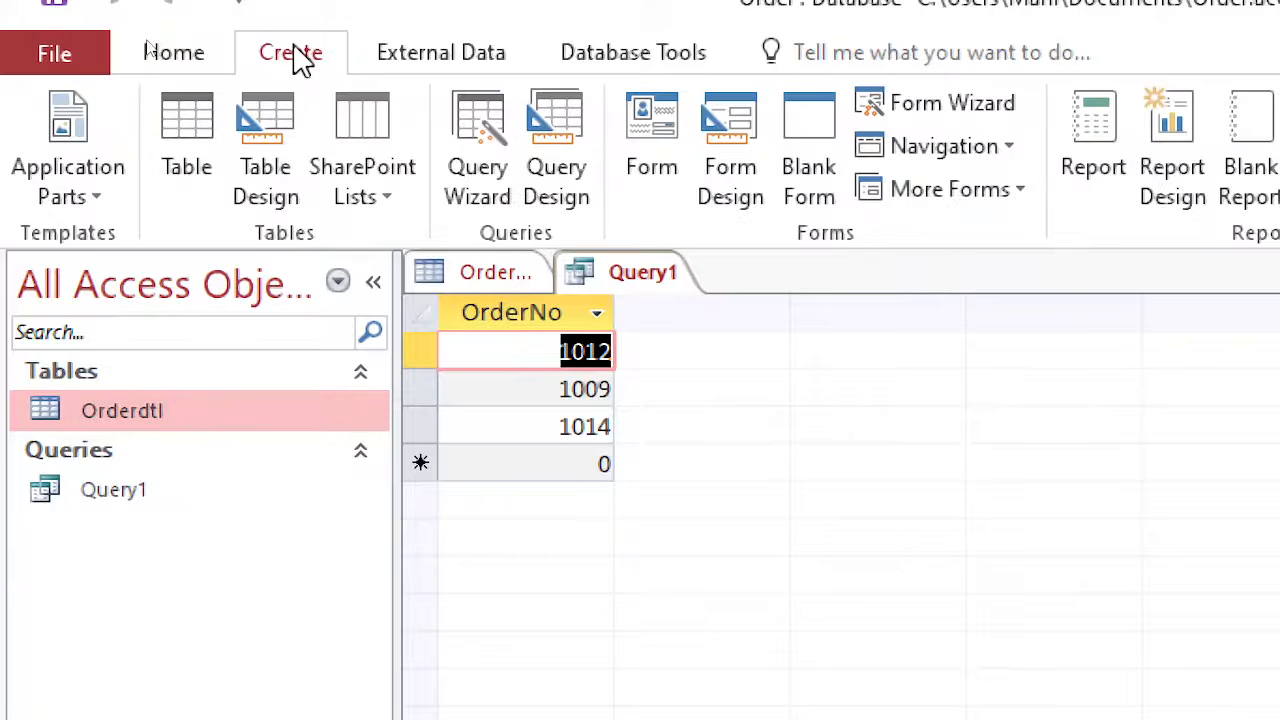
pyautogui.click(587, 190)
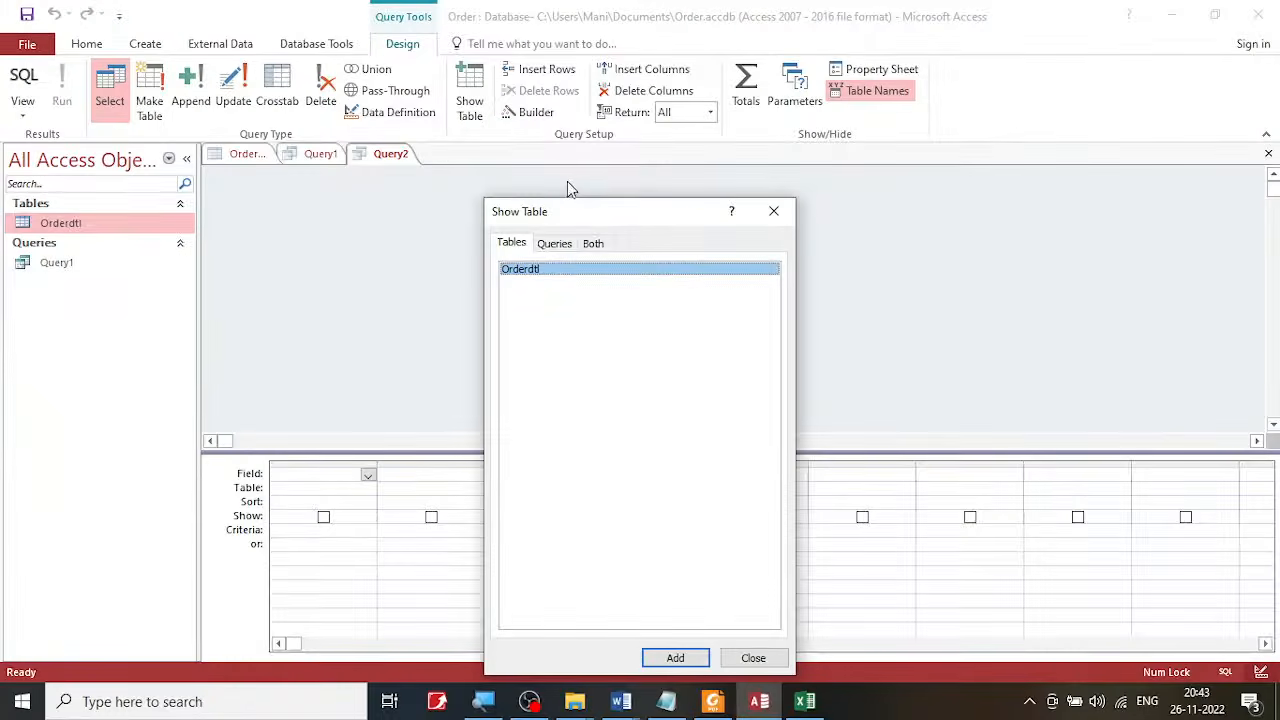
pyautogui.moveTo(603, 230); pyautogui.dragTo(627, 171)
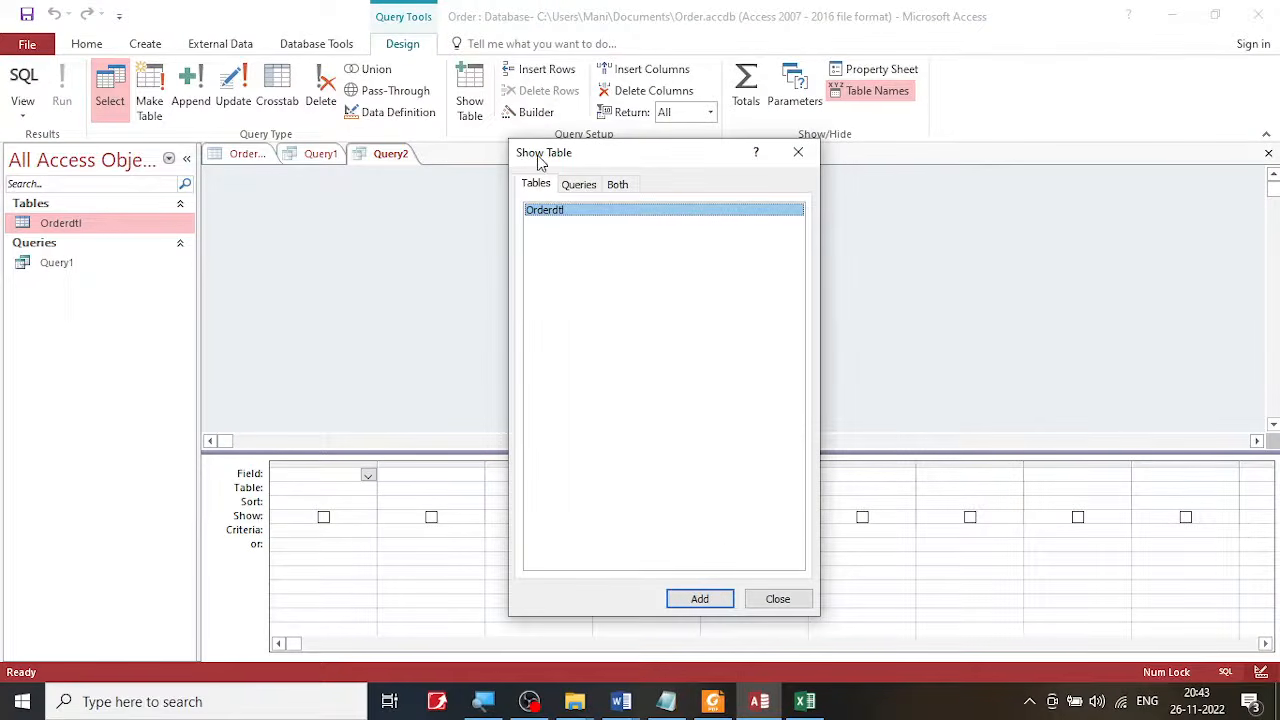
pyautogui.click(700, 600)
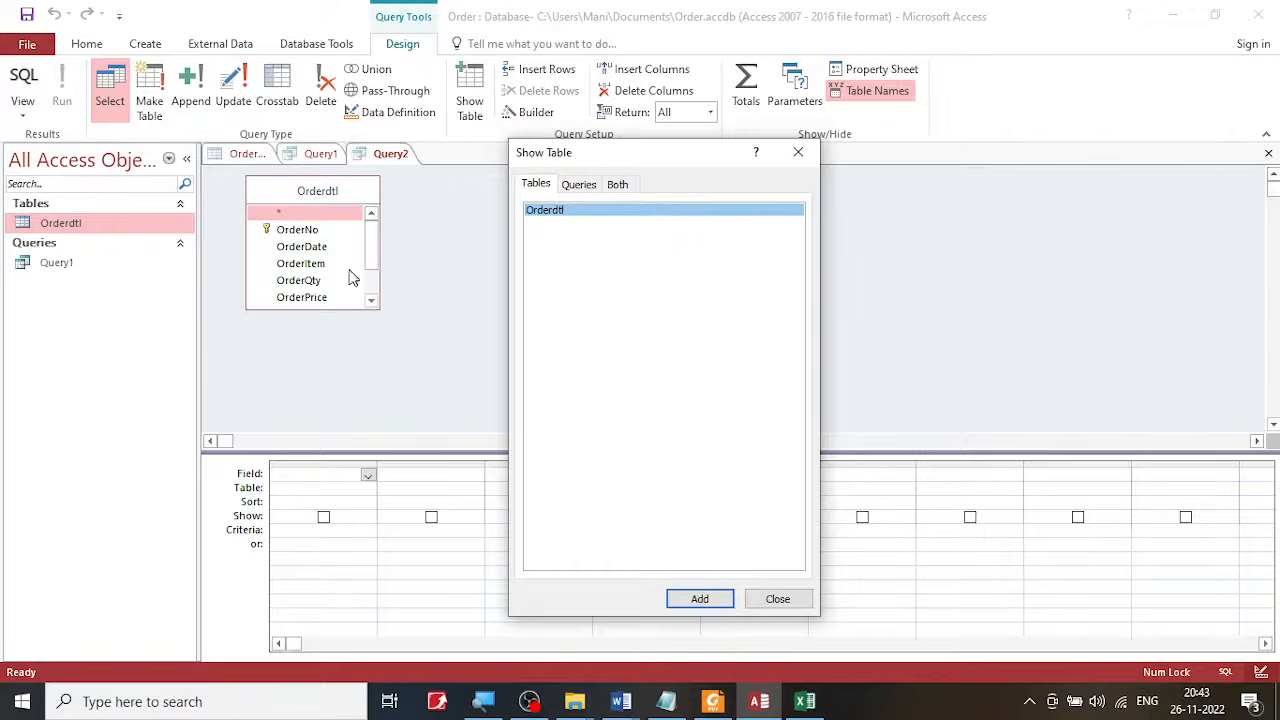
pyautogui.click(785, 599)
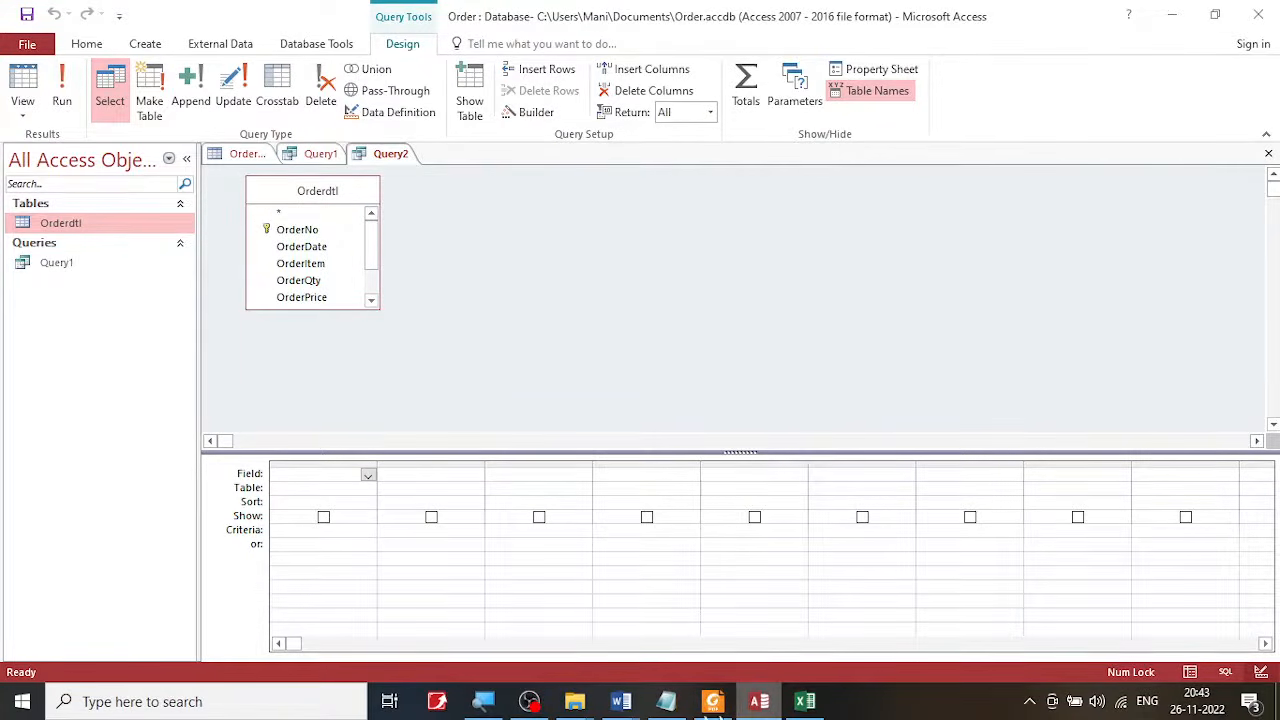
# Recheck the wording of query b) in the lab PDF and set the new query's first field to Orderdtl.* for all fields.
pyautogui.click(716, 701)
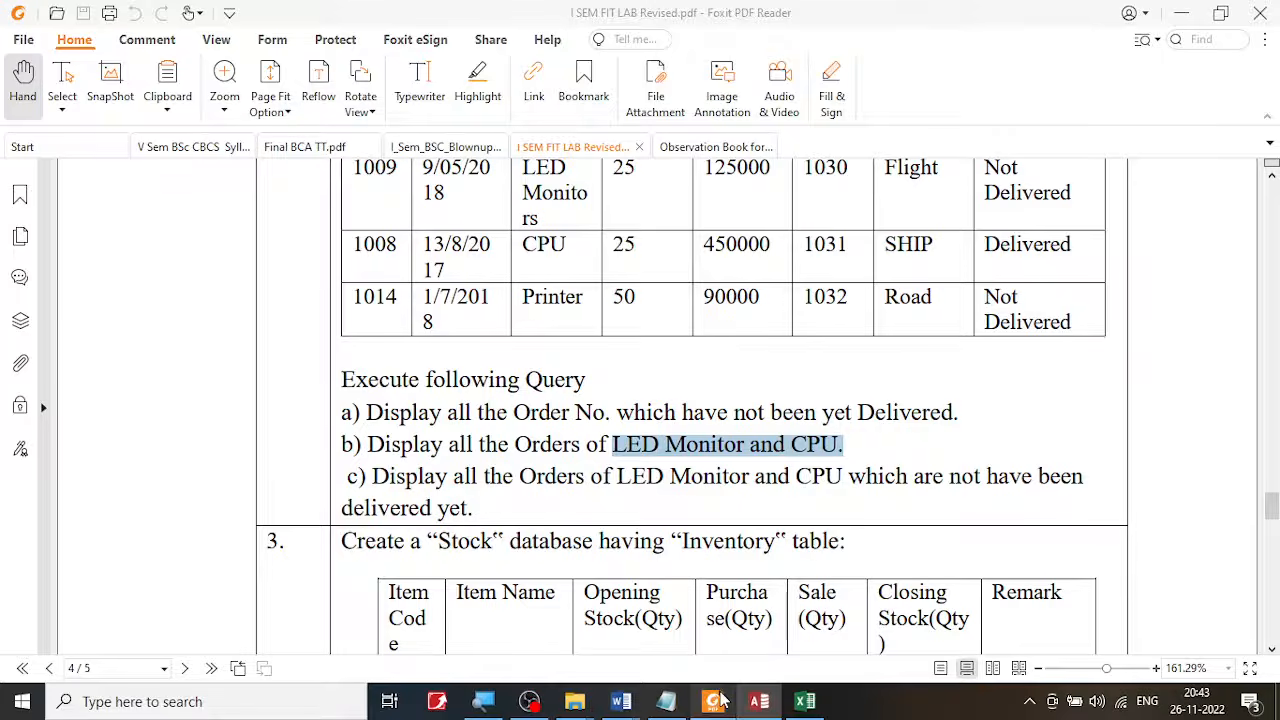
pyautogui.click(516, 447)
pyautogui.moveTo(474, 449); pyautogui.dragTo(600, 447)
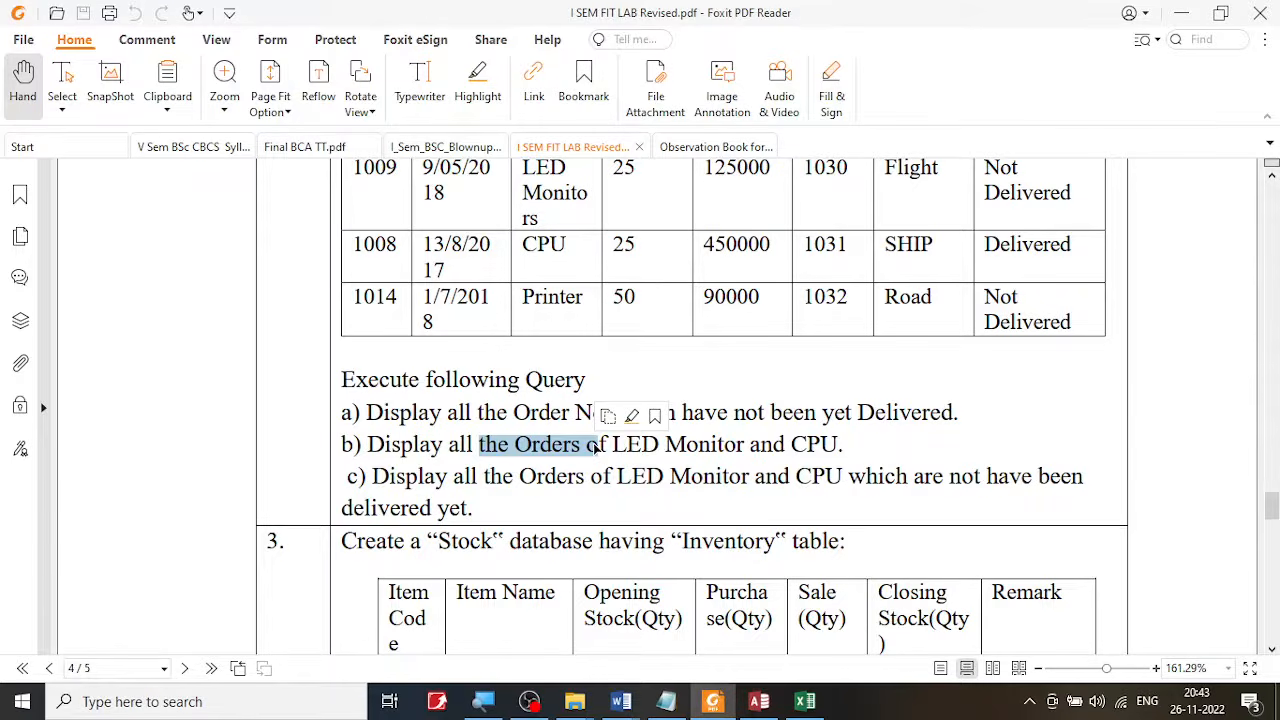
pyautogui.moveTo(512, 412); pyautogui.dragTo(487, 446)
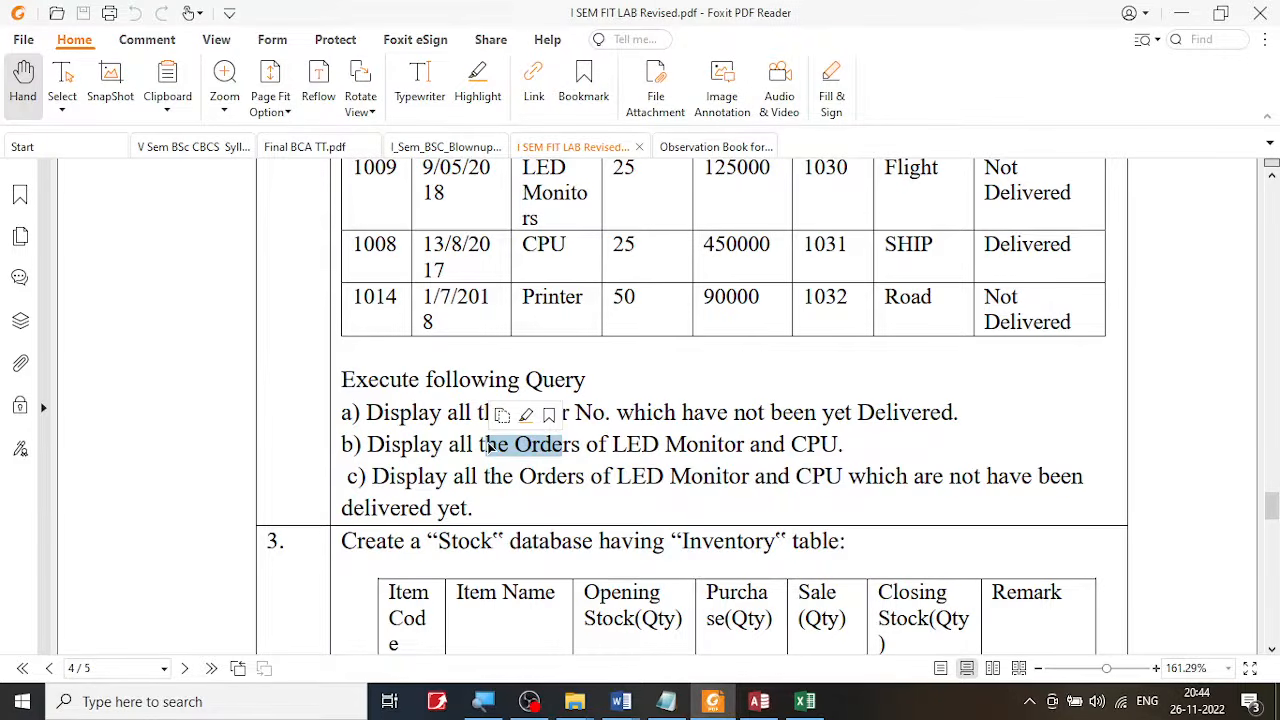
pyautogui.click(759, 701)
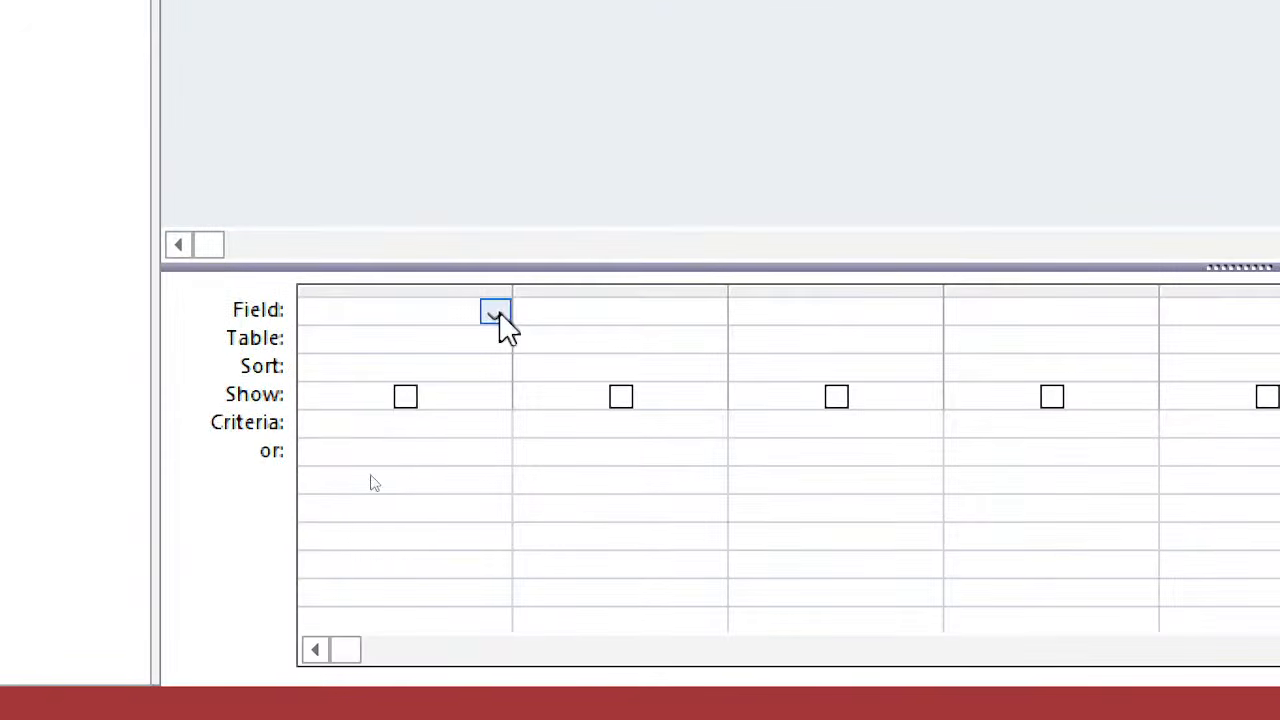
pyautogui.click(496, 313)
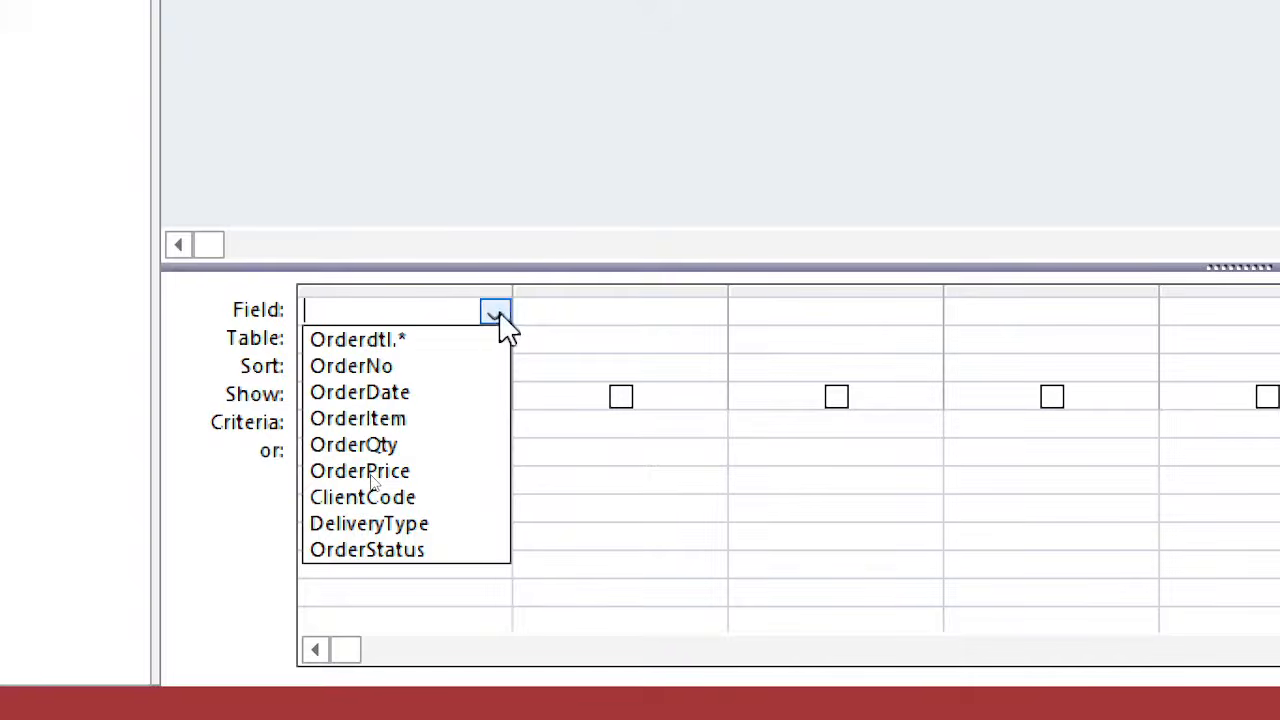
pyautogui.click(424, 338)
pyautogui.click(414, 310)
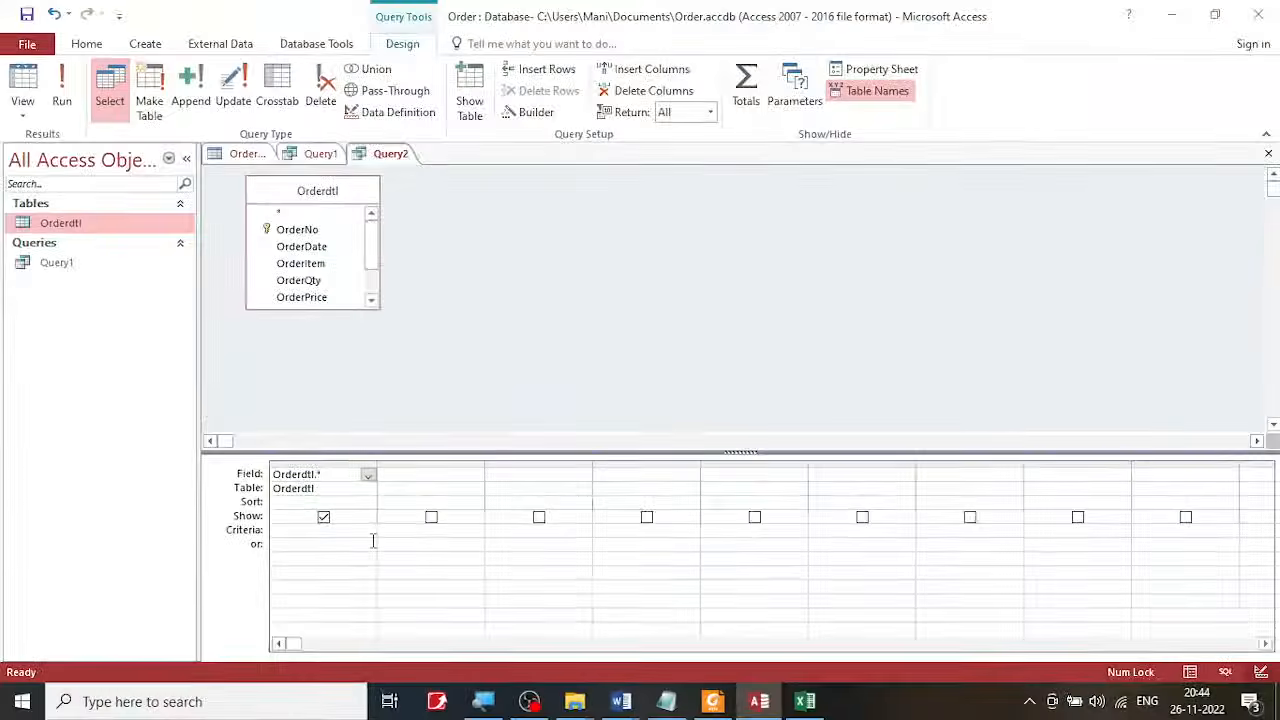
# Check the item named in query b) against the OrderItem column in Orders.xlsx, and add OrderItem as the query's second field.
pyautogui.click(714, 701)
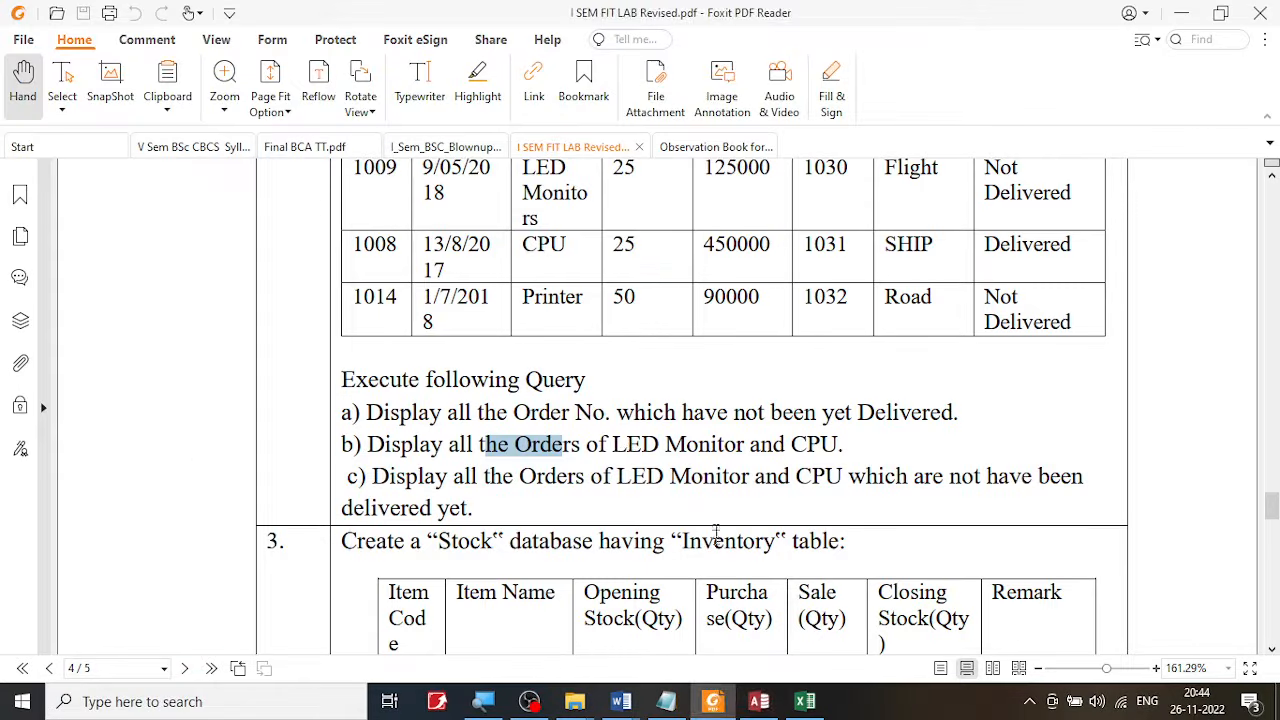
pyautogui.moveTo(625, 443); pyautogui.dragTo(838, 446)
pyautogui.click(805, 701)
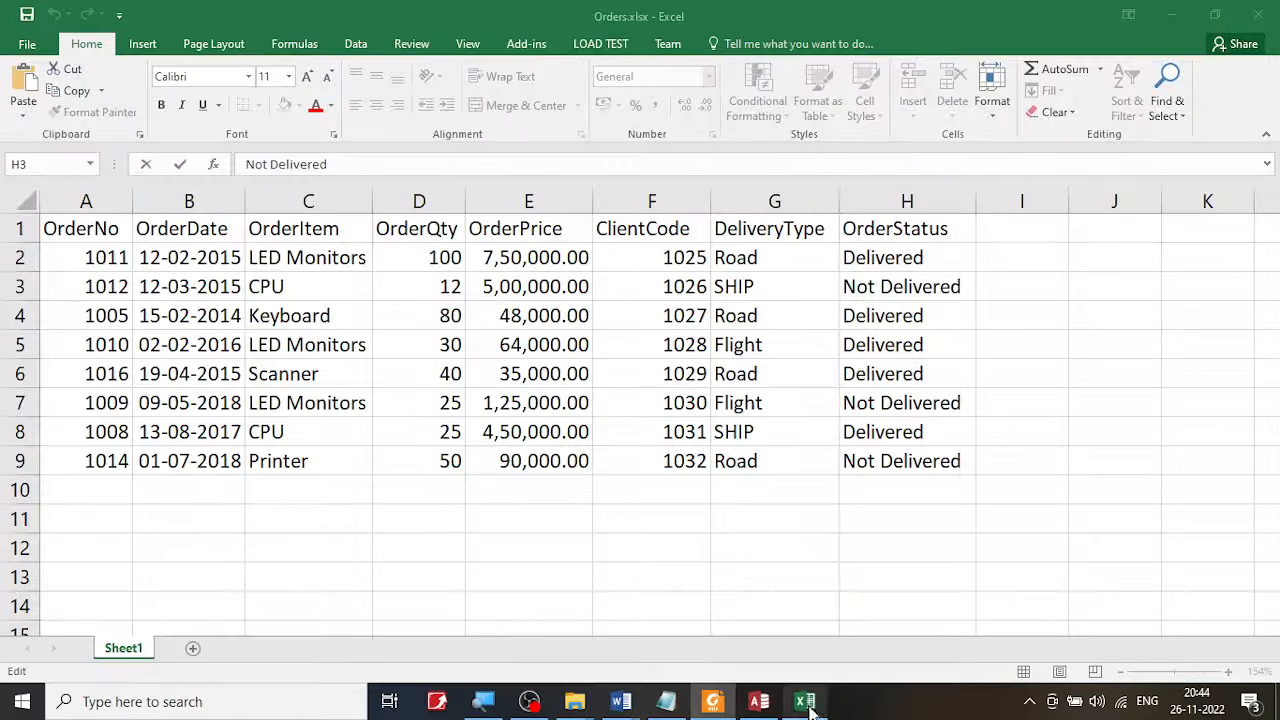
pyautogui.click(318, 259)
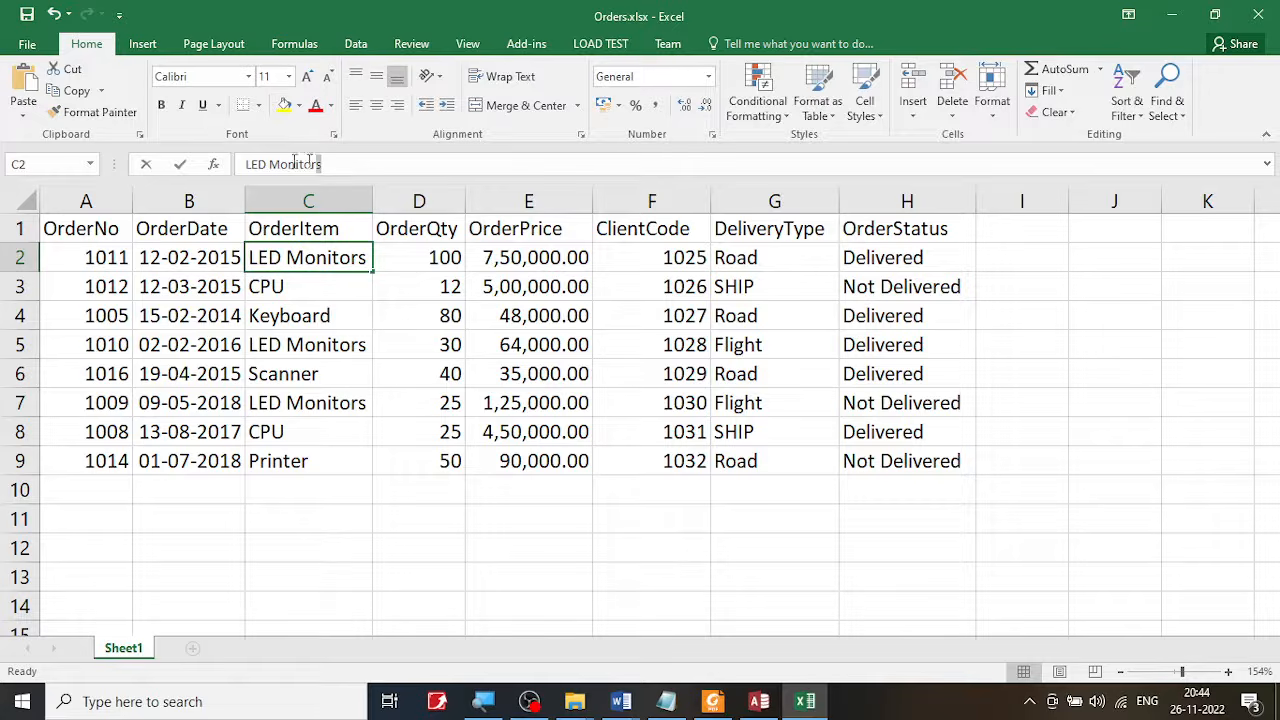
pyautogui.moveTo(326, 164); pyautogui.dragTo(245, 164)
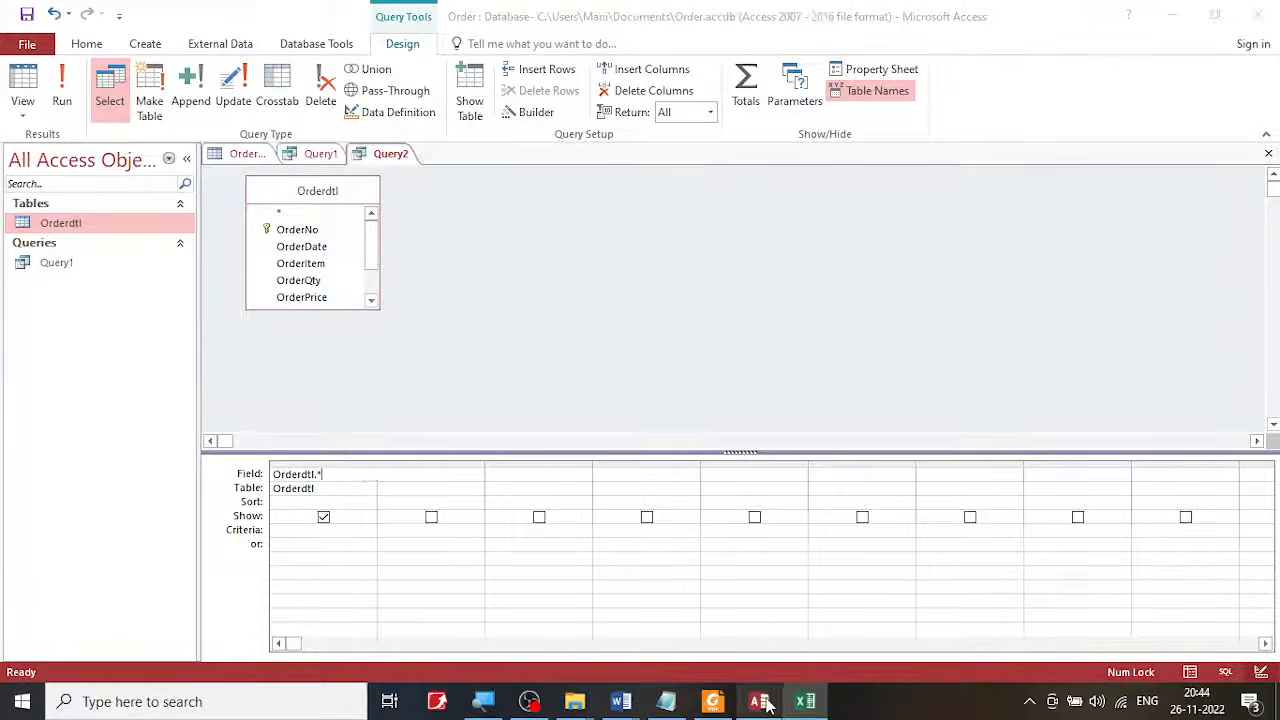
pyautogui.click(759, 701)
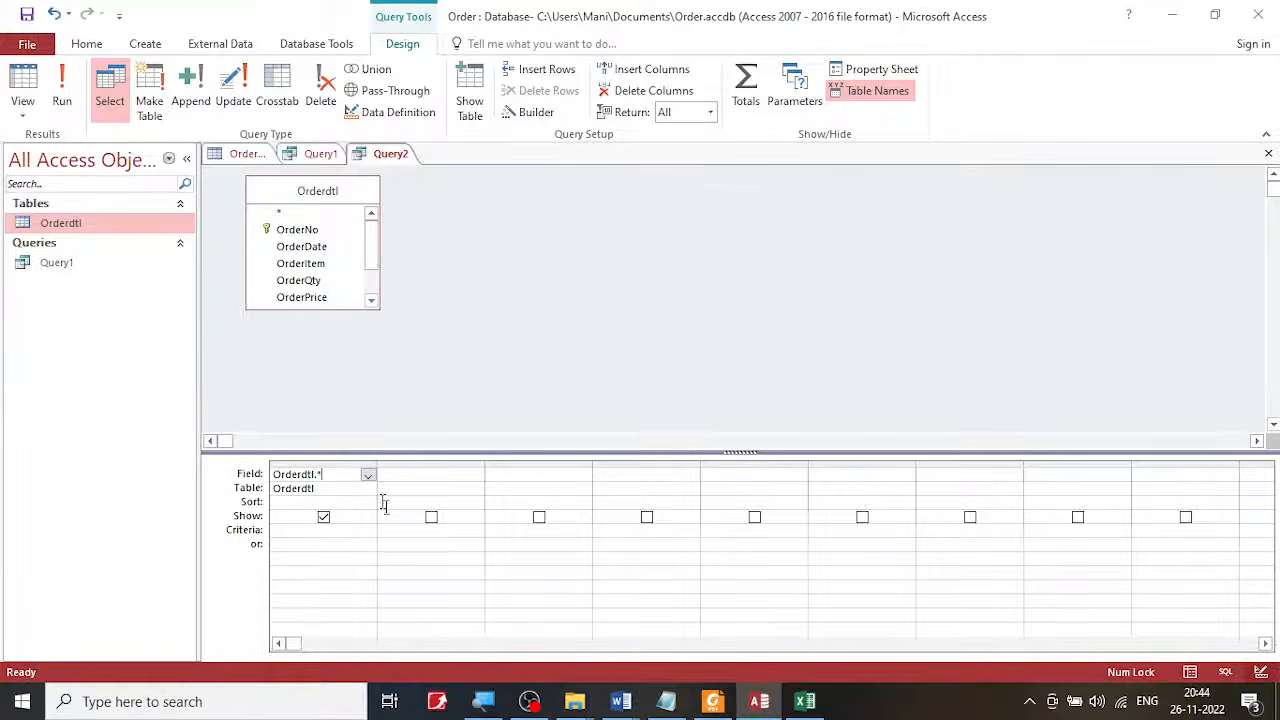
pyautogui.click(436, 474)
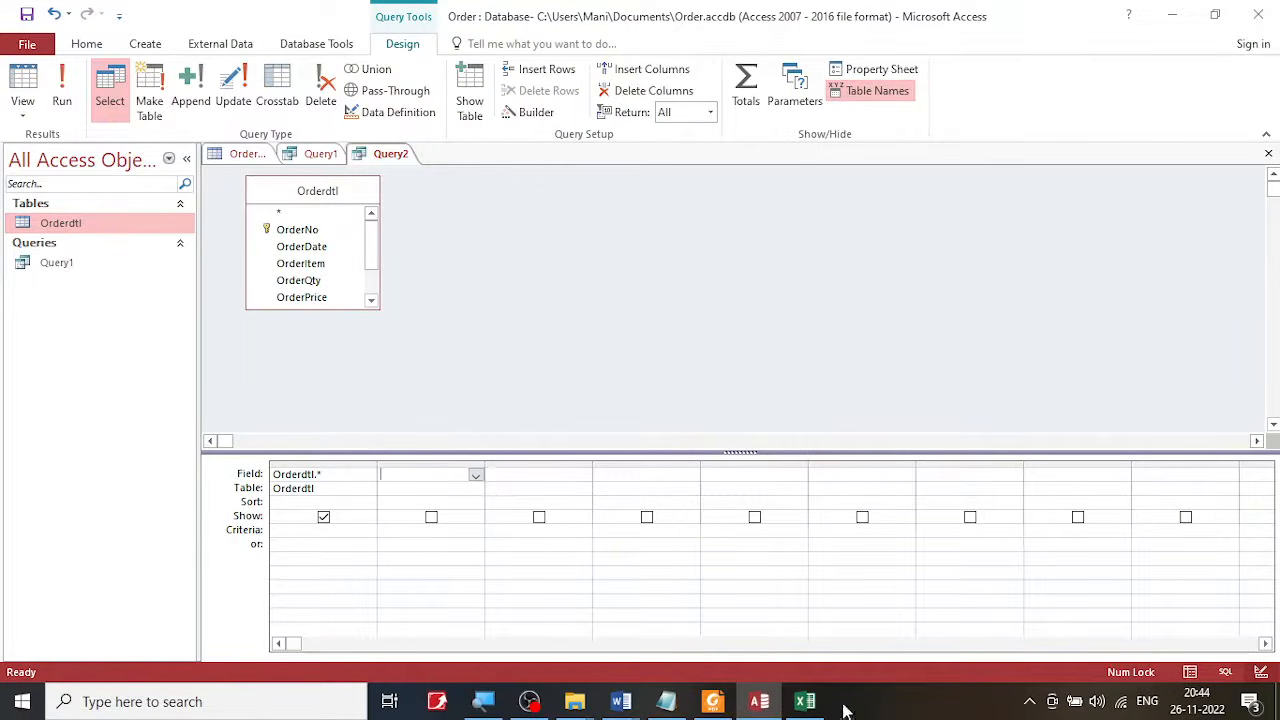
pyautogui.click(806, 701)
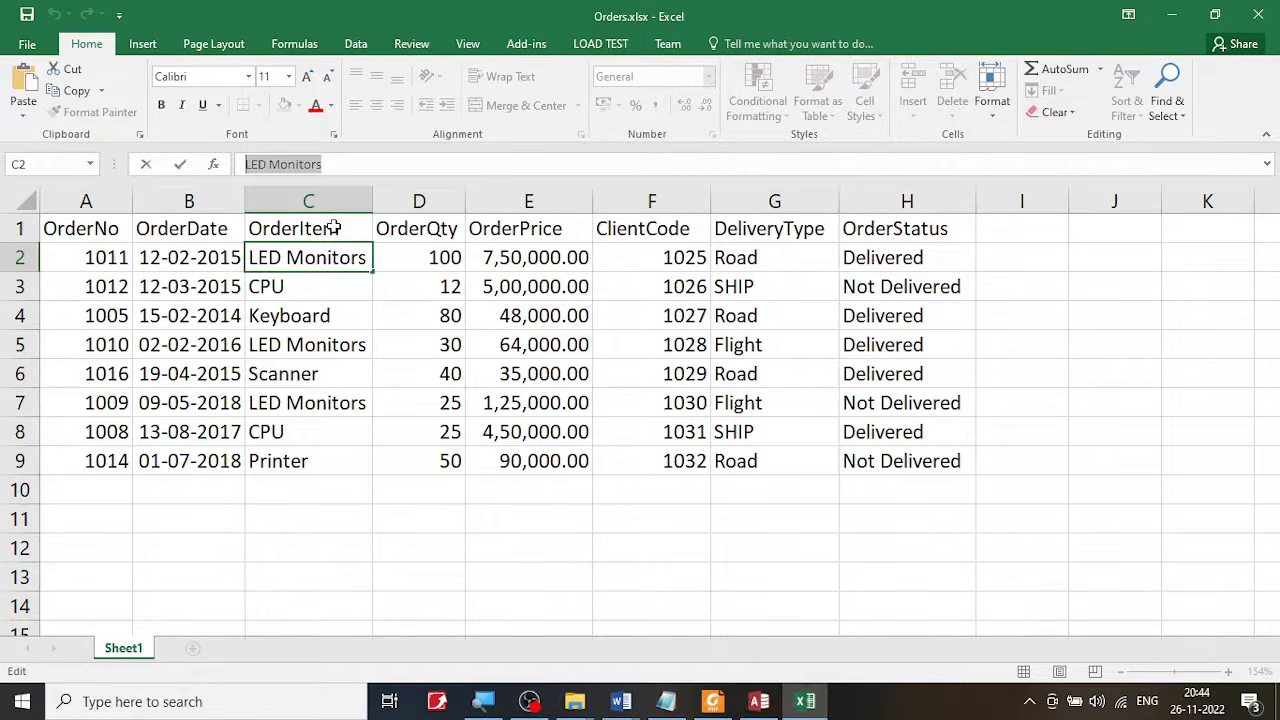
pyautogui.click(770, 704)
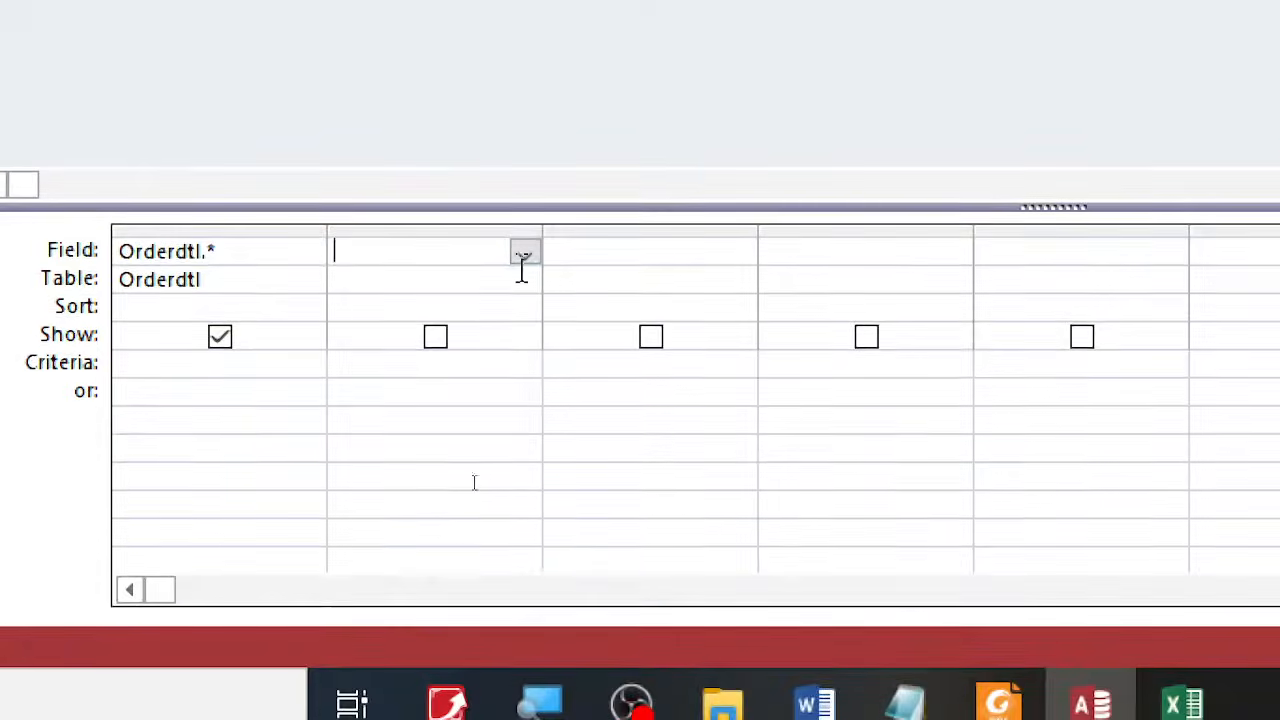
pyautogui.click(524, 253)
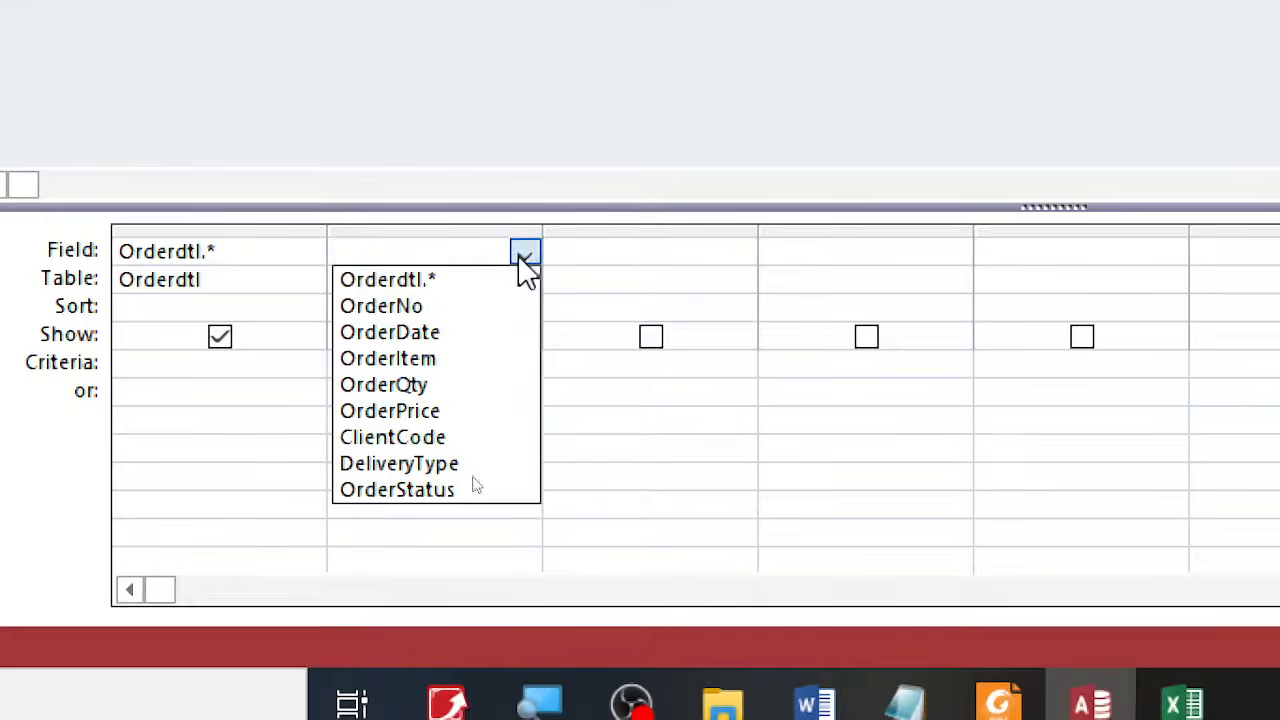
pyautogui.click(484, 360)
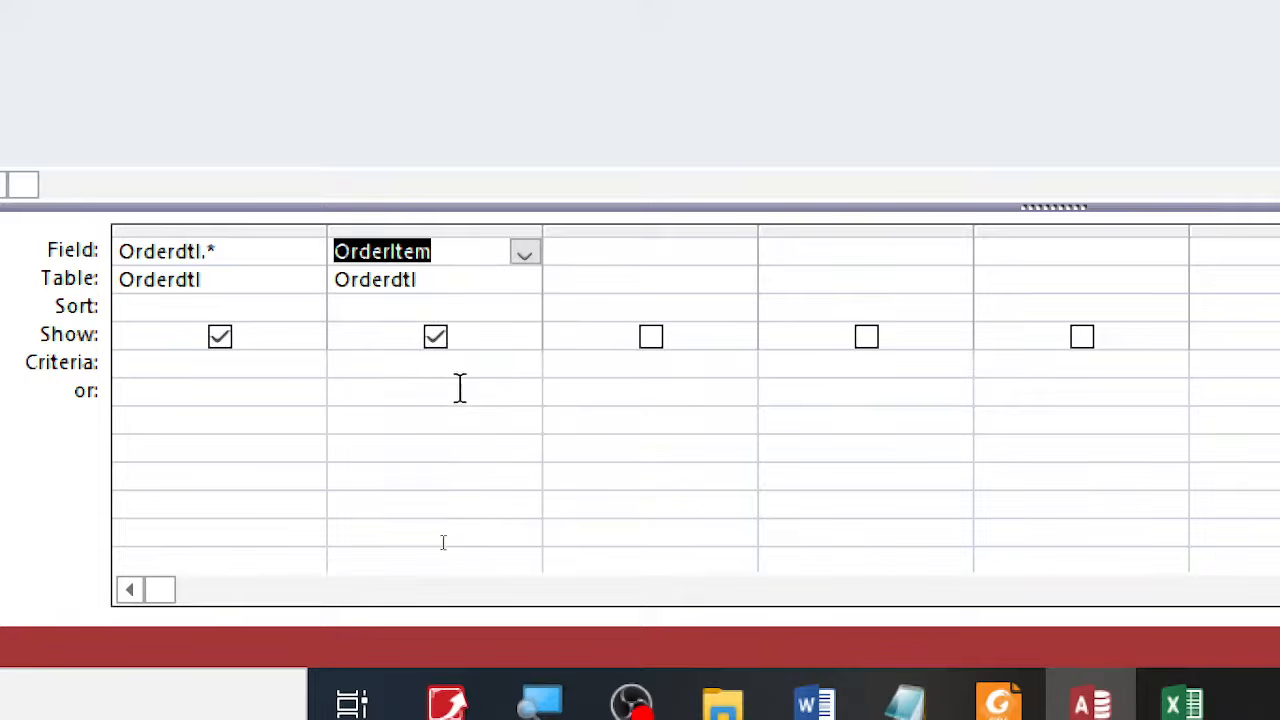
# Set the OrderItem criterion to 'LED Monitors', enclosed in single quotation marks.
pyautogui.click(463, 370)
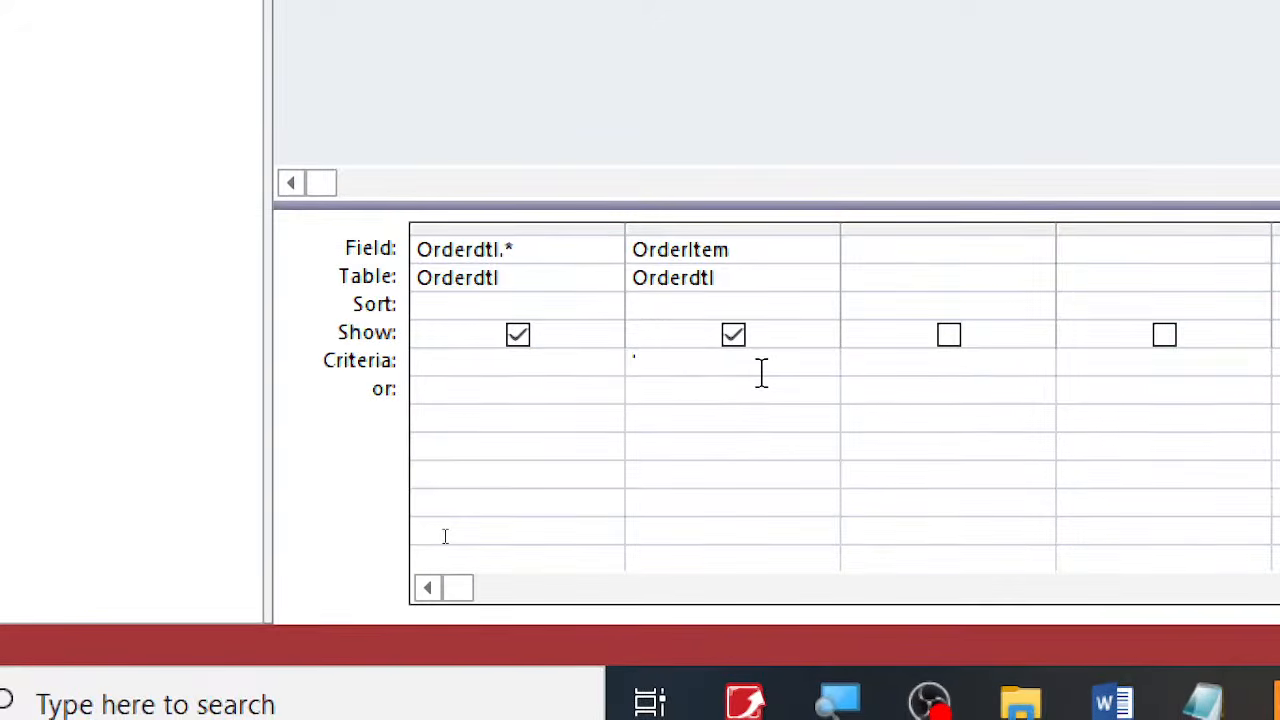
pyautogui.write('LED Monitor')
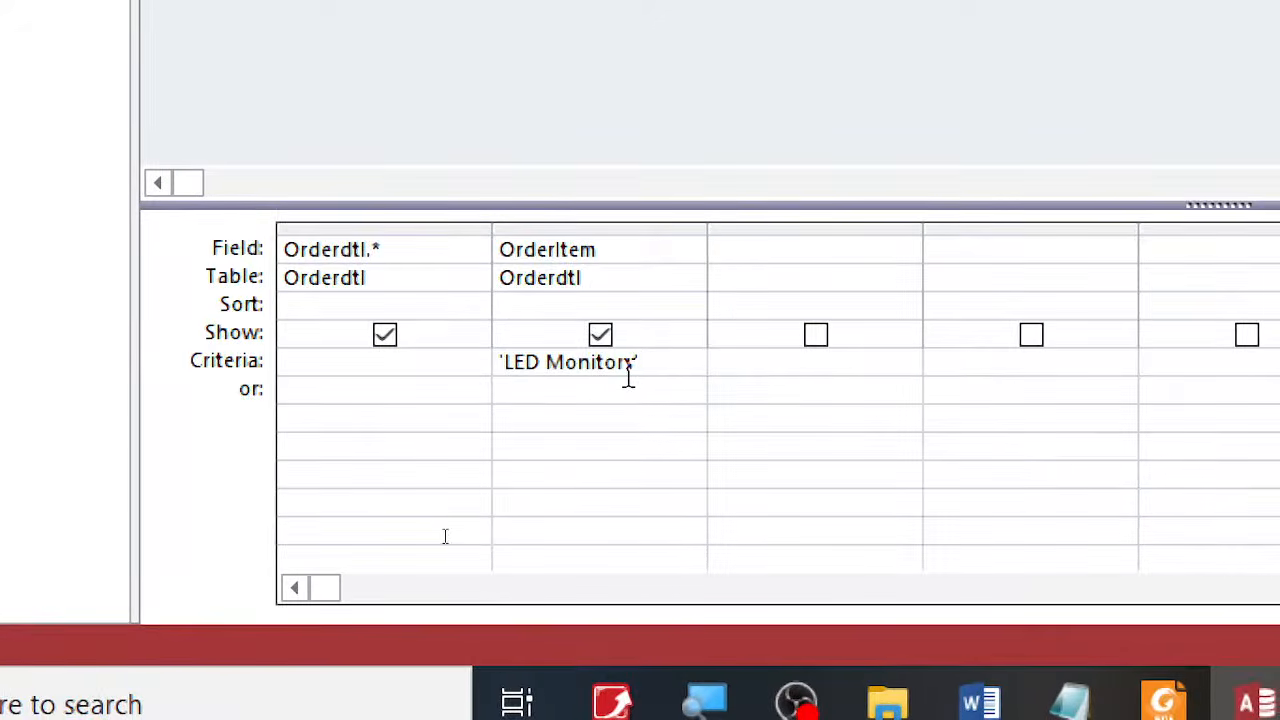
pyautogui.write("s'")
# Replace the OrderItem criterion with LED Monitors, entered without quotation marks.
pyautogui.moveTo(657, 363); pyautogui.dragTo(368, 367)
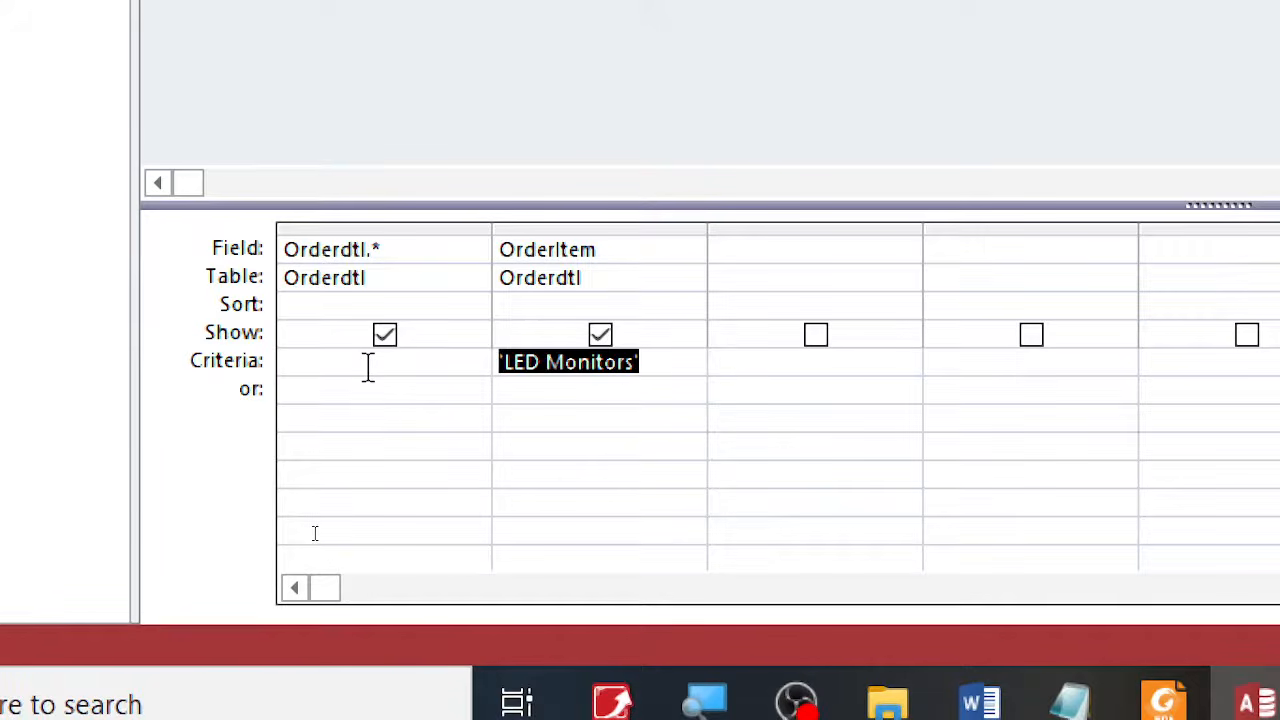
pyautogui.press('Delete')
pyautogui.write('LED Monitors')
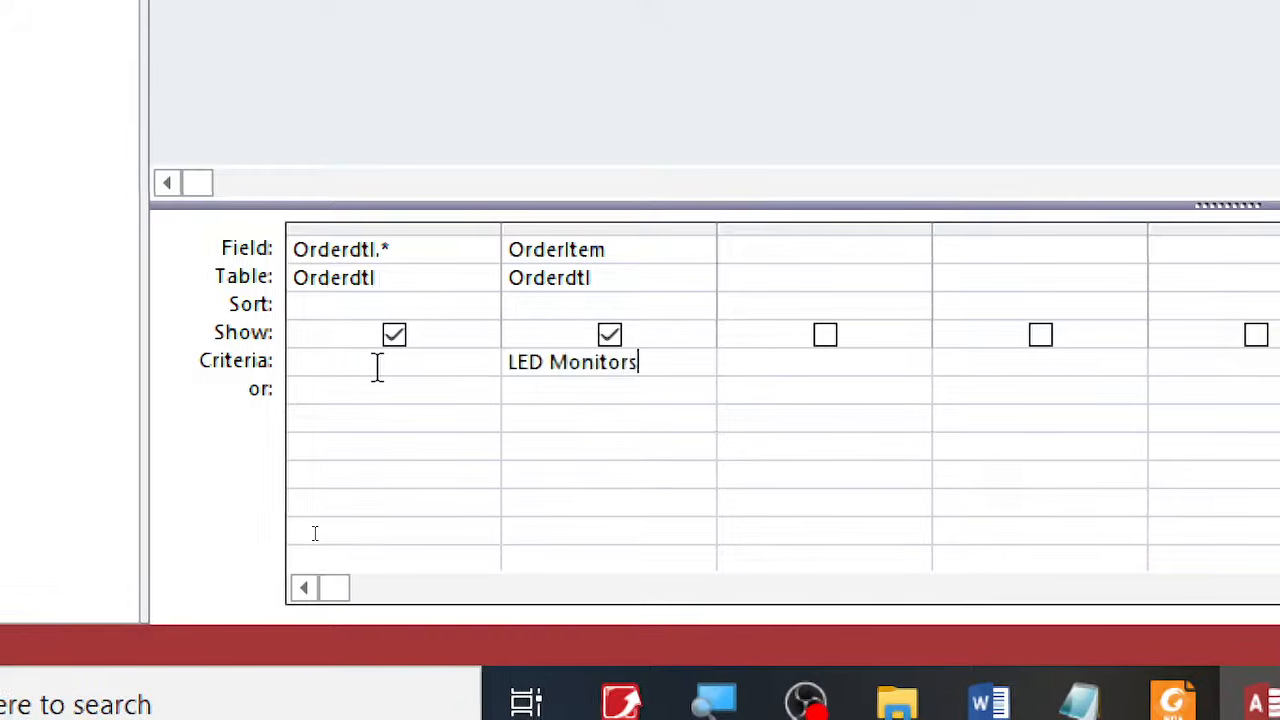
pyautogui.click(518, 395)
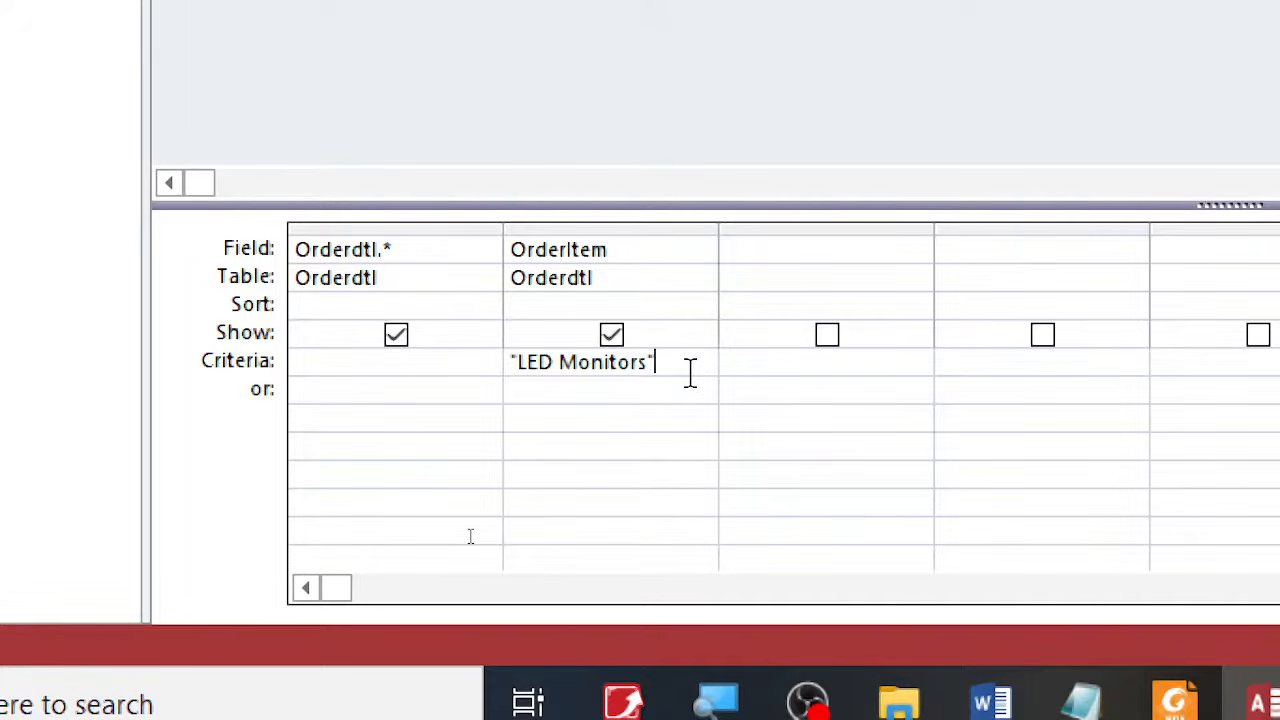
# Replace the OrderItem criterion with 'LED Monitors', enclosed in single quotation marks.
pyautogui.moveTo(688, 370); pyautogui.dragTo(499, 356)
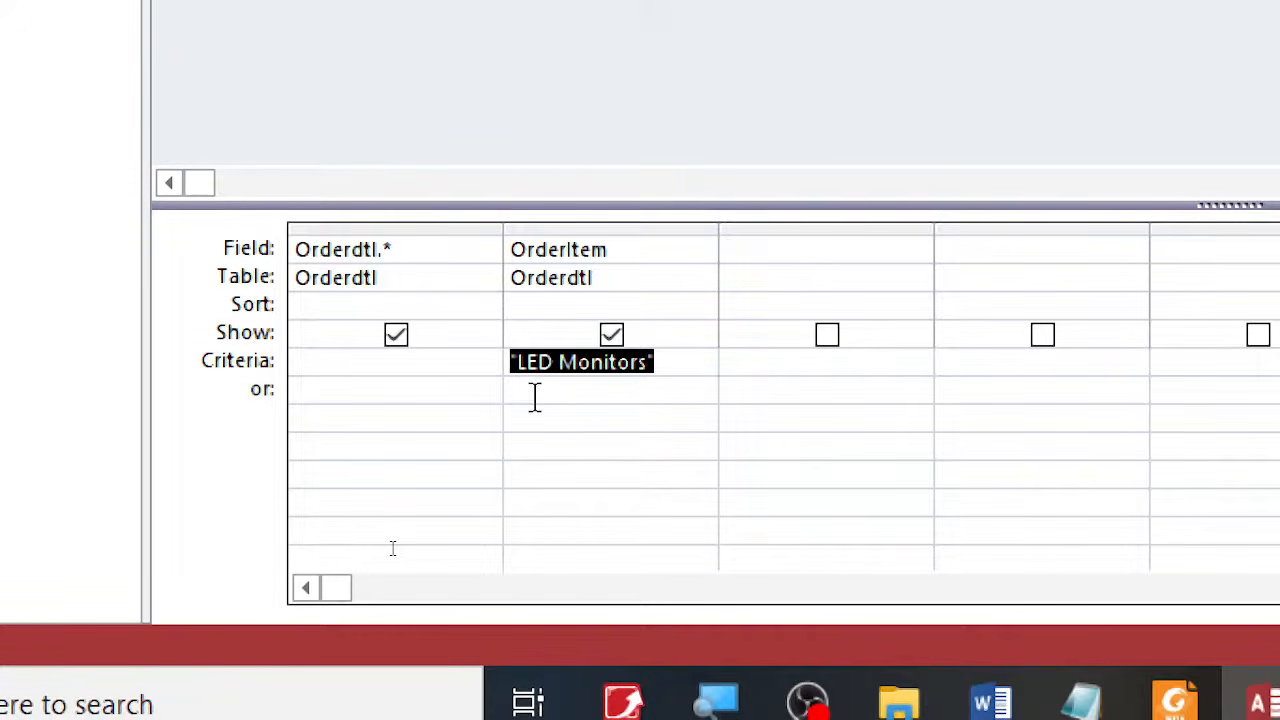
pyautogui.press('BackSpace')
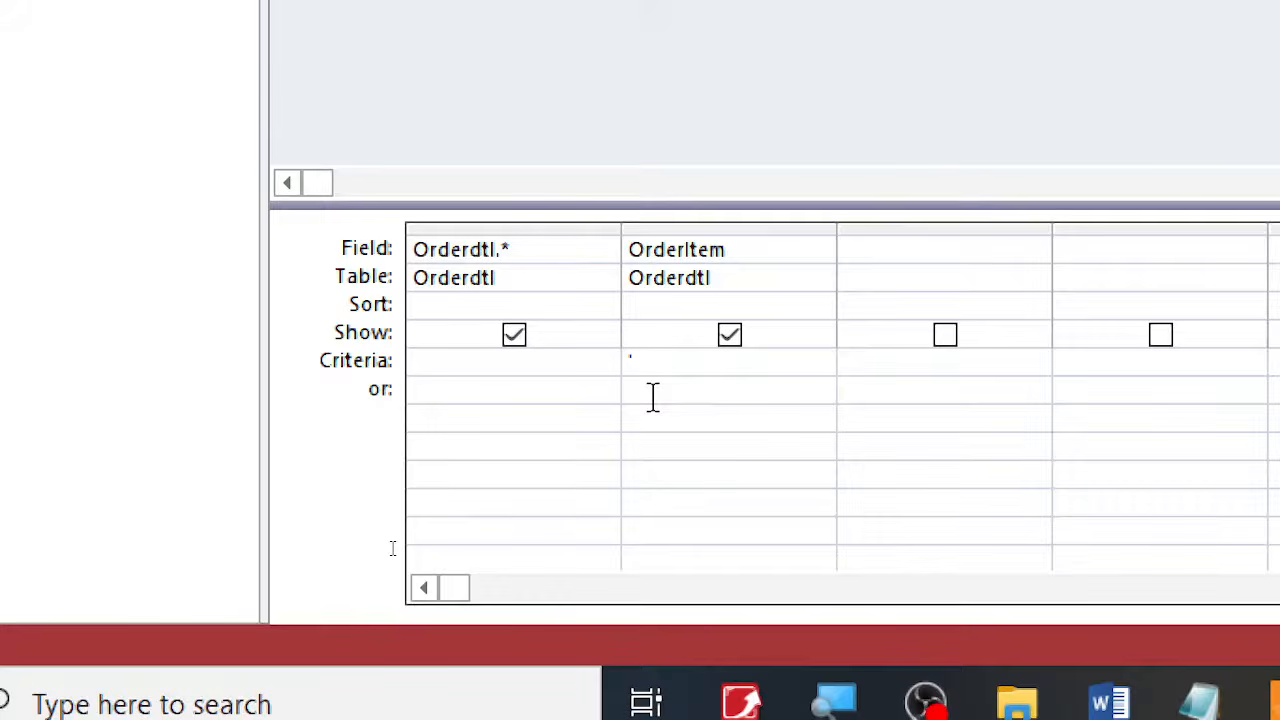
pyautogui.write("'LED Monitors")
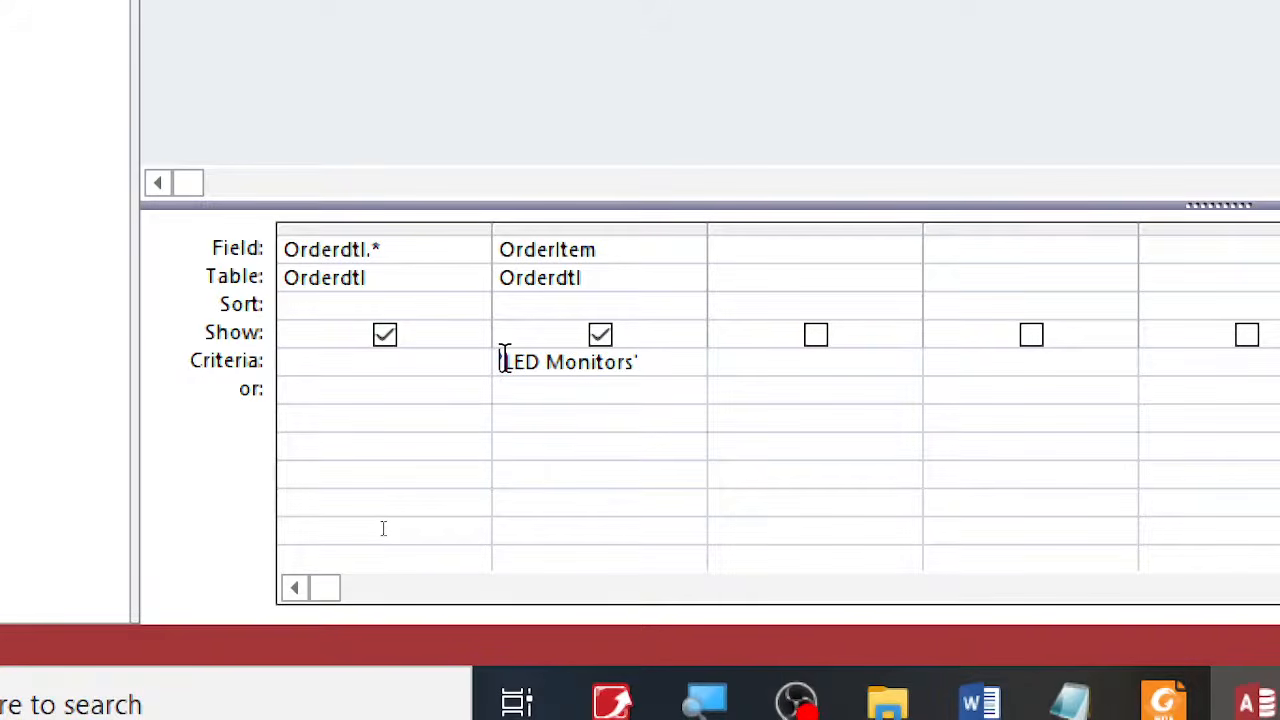
pyautogui.moveTo(500, 361); pyautogui.dragTo(508, 361)
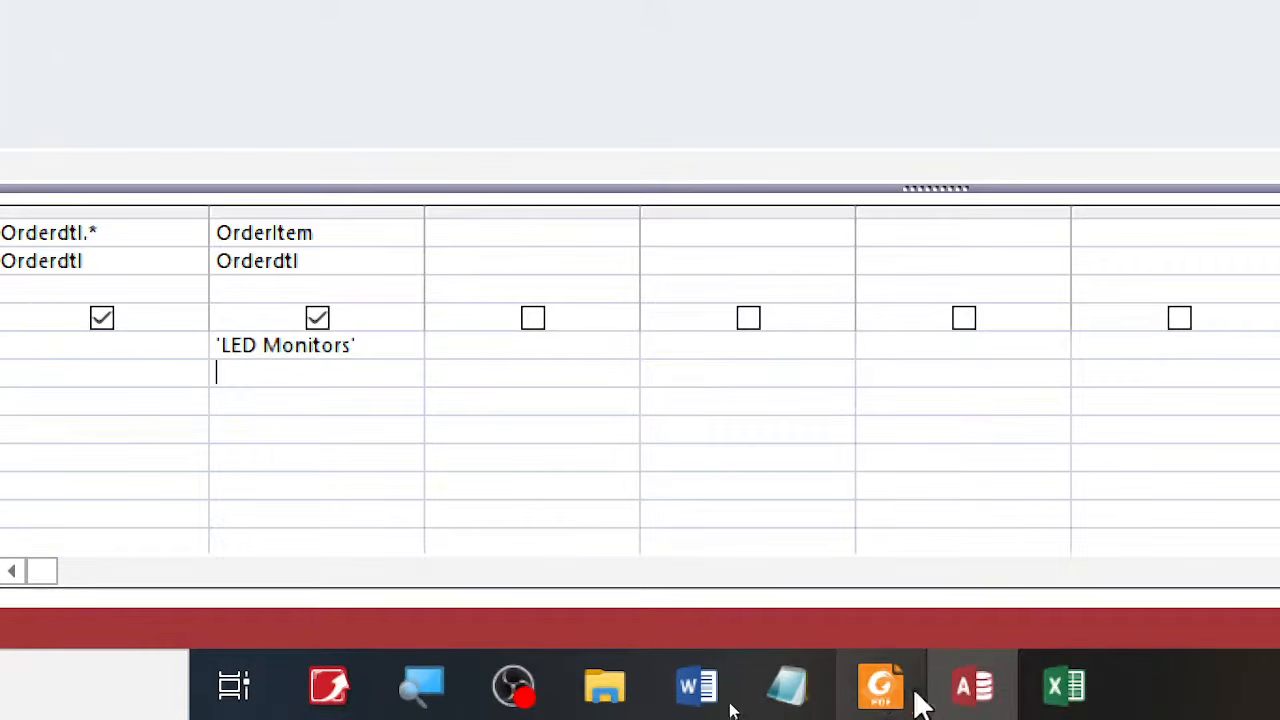
# Check the second item of query b) in the lab PDF and Orders.xlsx, and add 'CPU' as OrderItem's alternative criterion on the or row.
pyautogui.click(1001, 700)
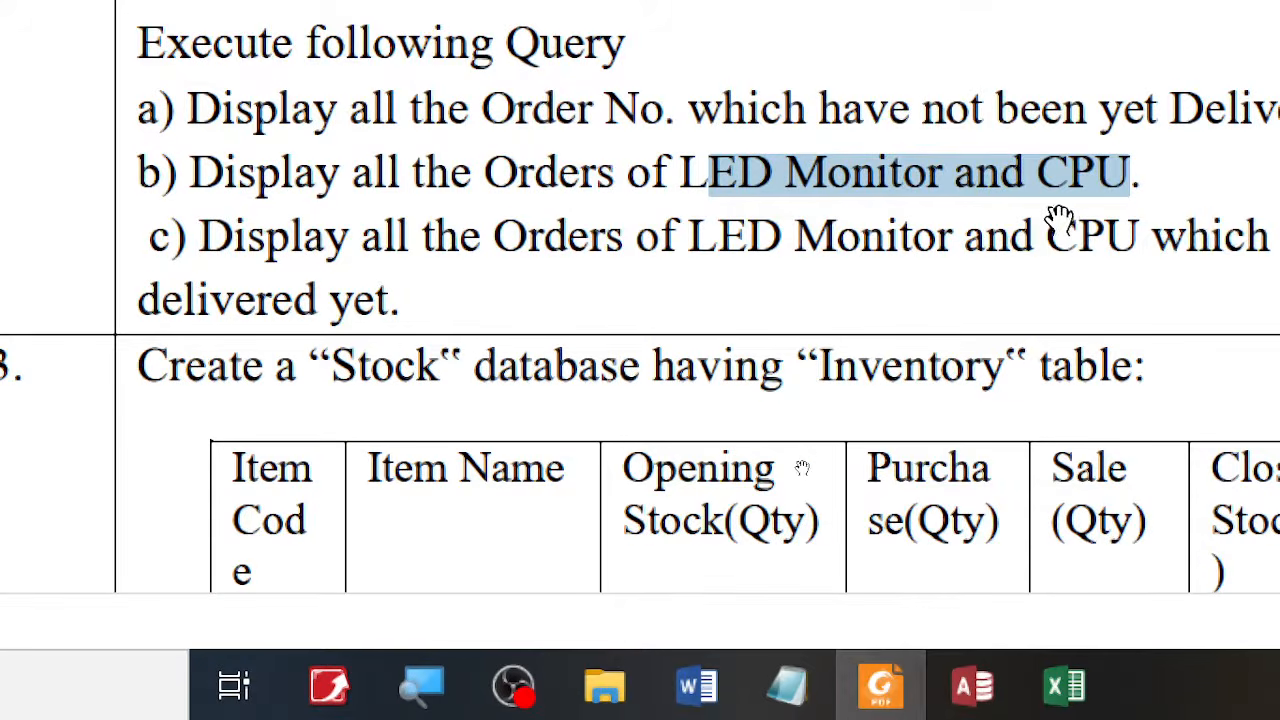
pyautogui.click(1063, 683)
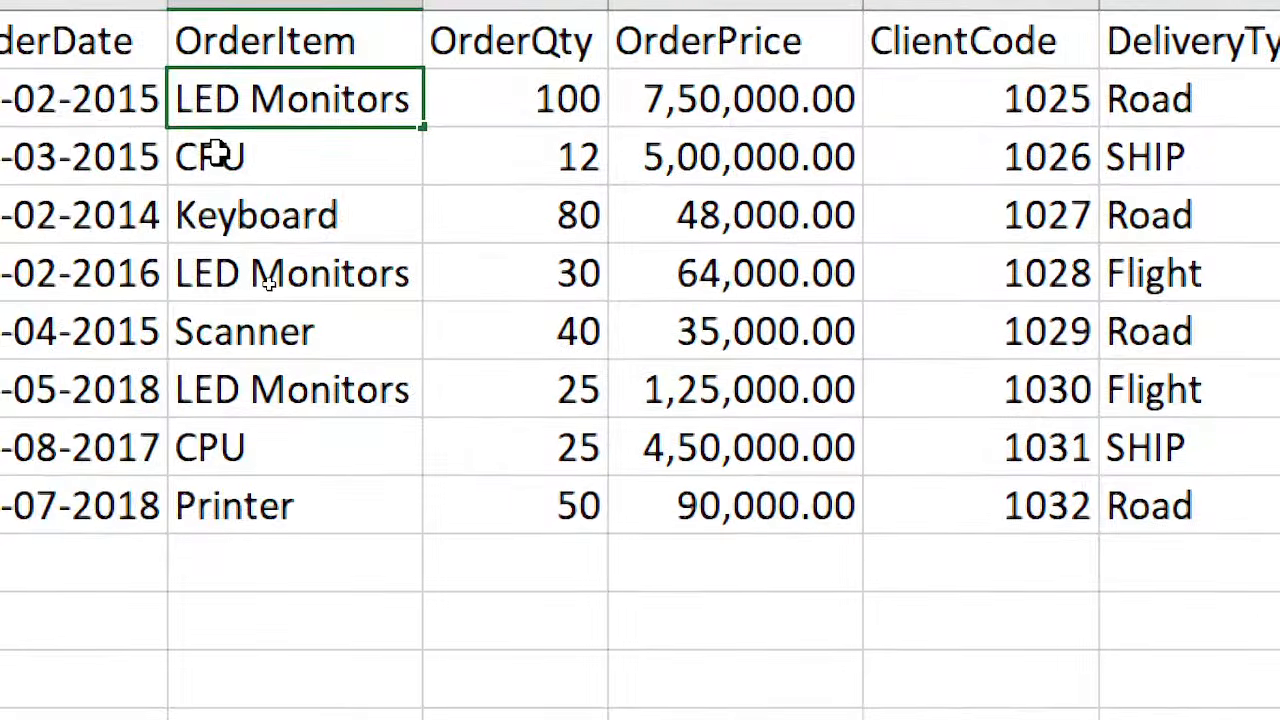
pyautogui.click(211, 154)
pyautogui.moveTo(347, 108); pyautogui.dragTo(100, 106)
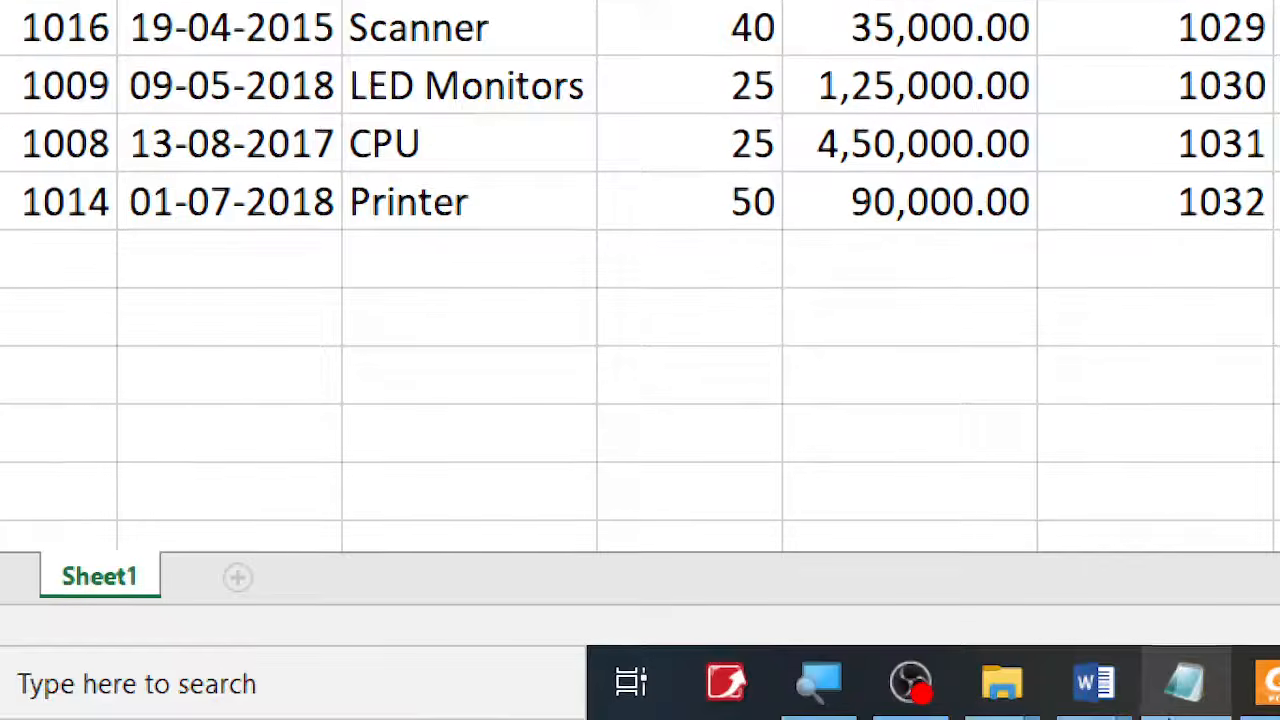
pyautogui.click(1172, 688)
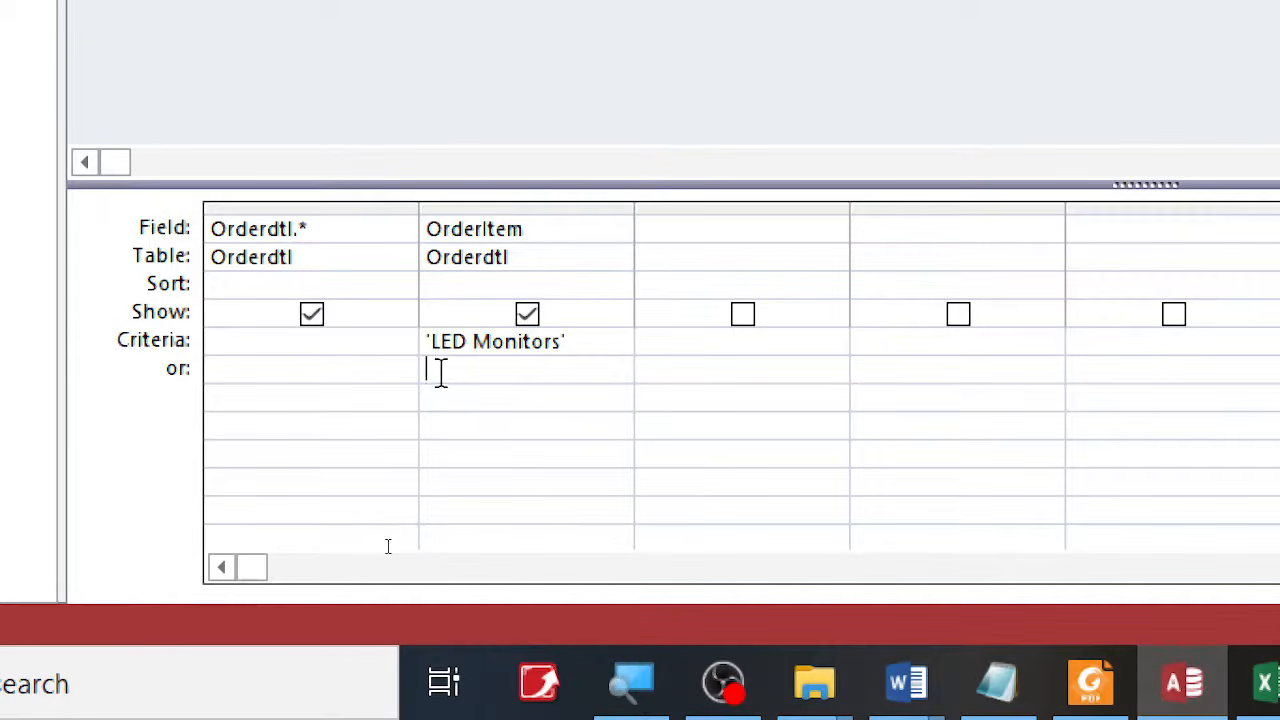
pyautogui.write("'CPU'")
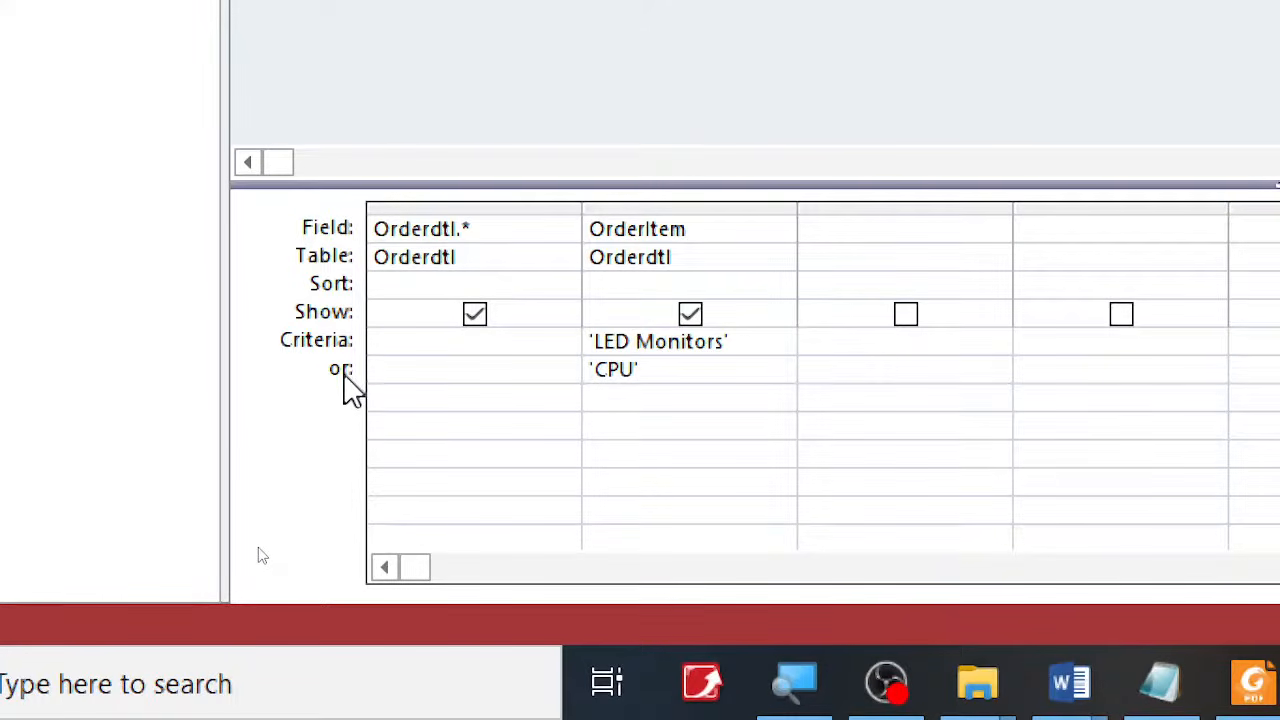
# Review both OrderItem criteria, run the query, and compare its records with the order list in Orders.xlsx.
pyautogui.click(645, 341)
pyautogui.click(650, 341)
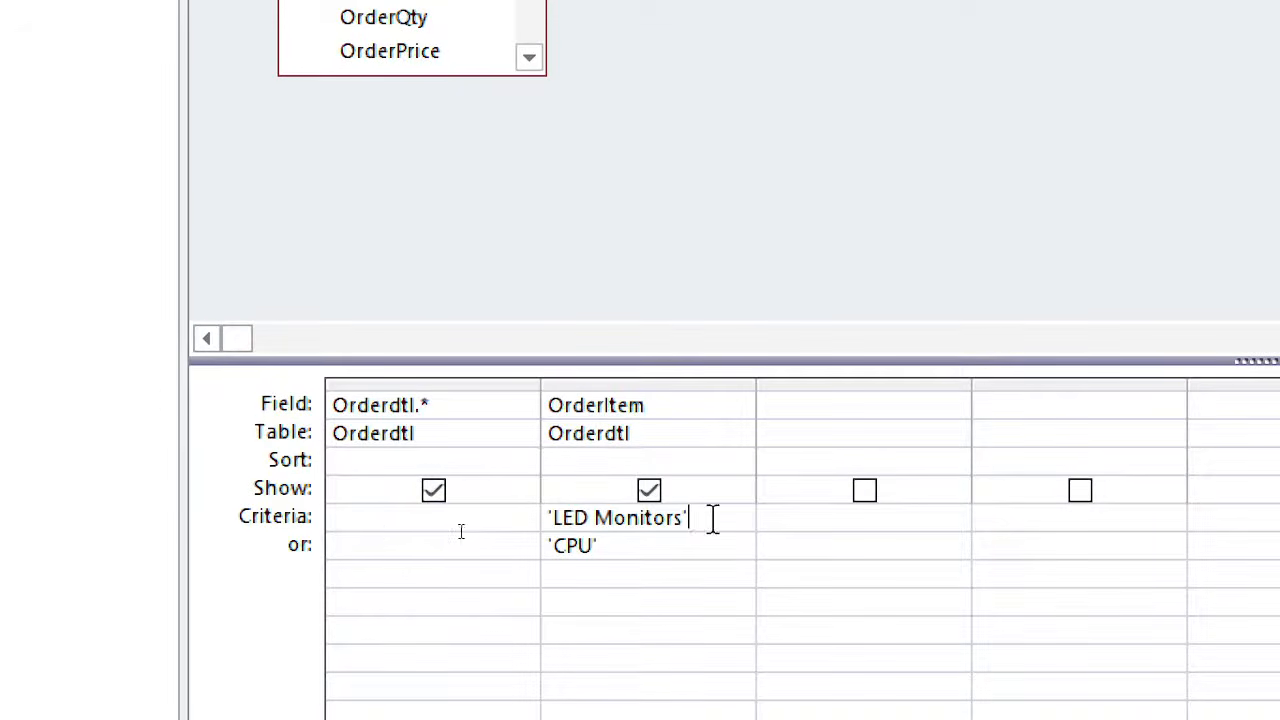
pyautogui.moveTo(717, 523); pyautogui.dragTo(549, 518)
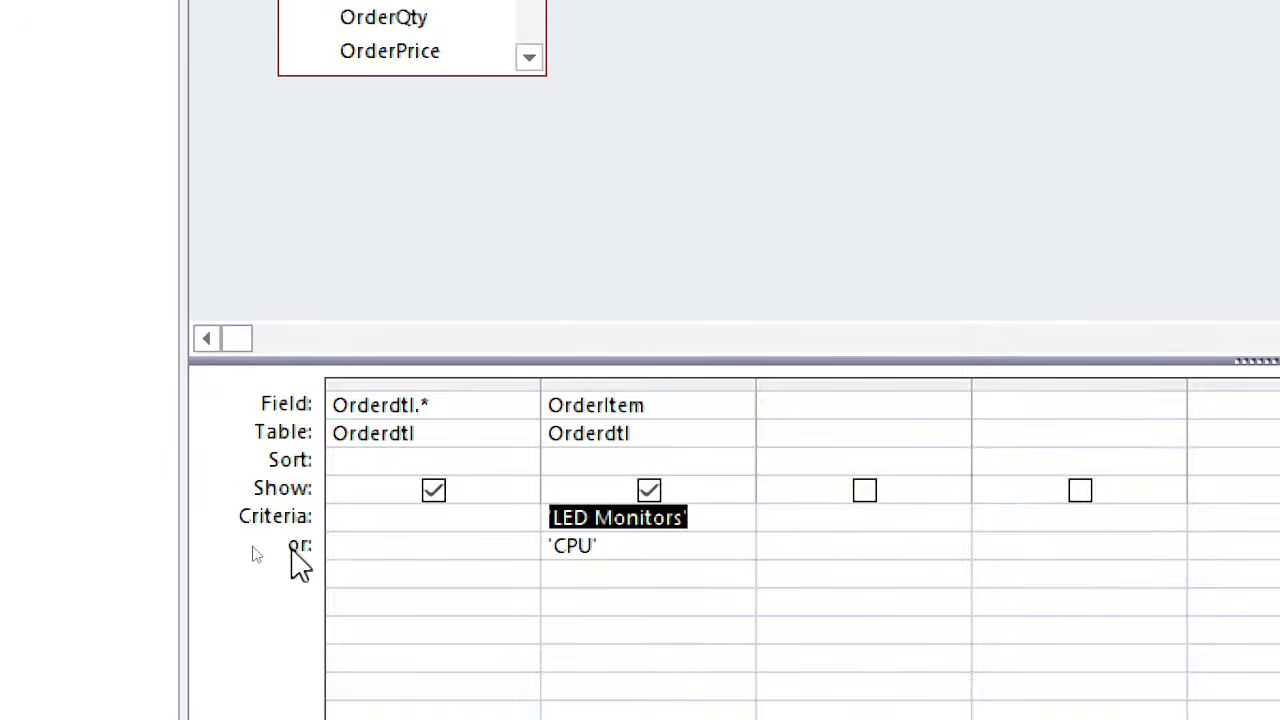
pyautogui.moveTo(700, 543); pyautogui.dragTo(545, 540)
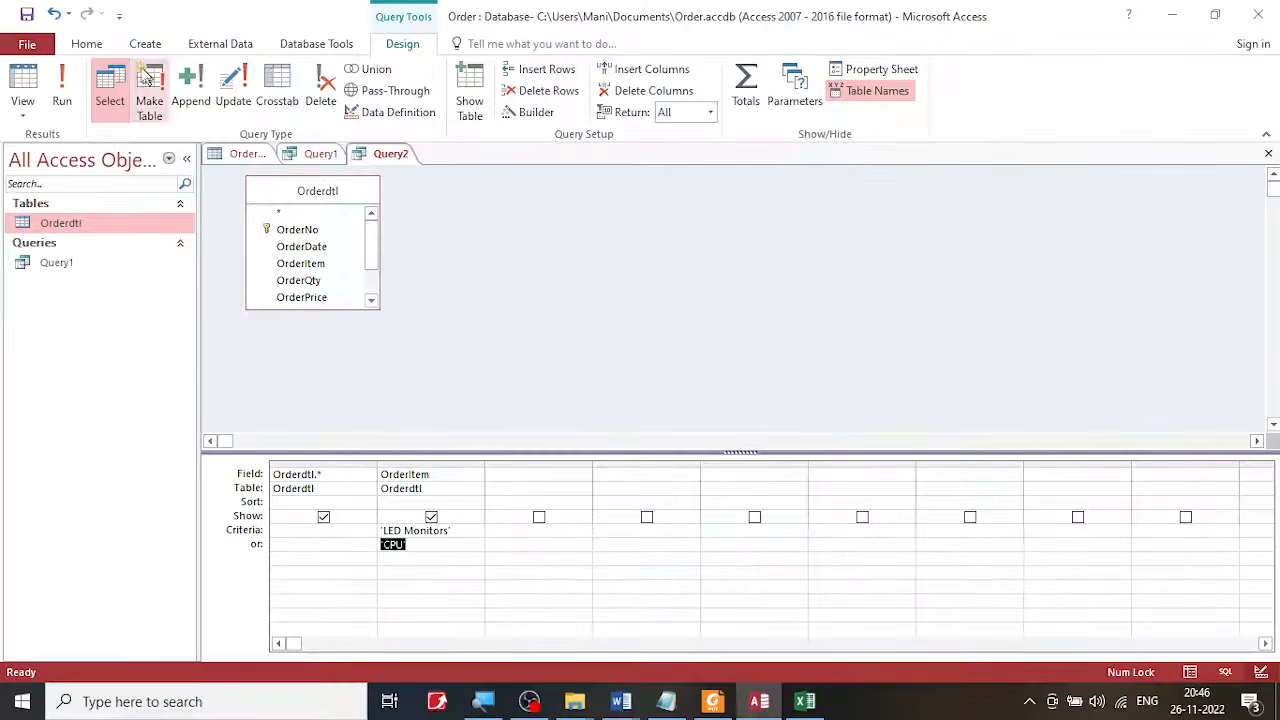
pyautogui.click(60, 70)
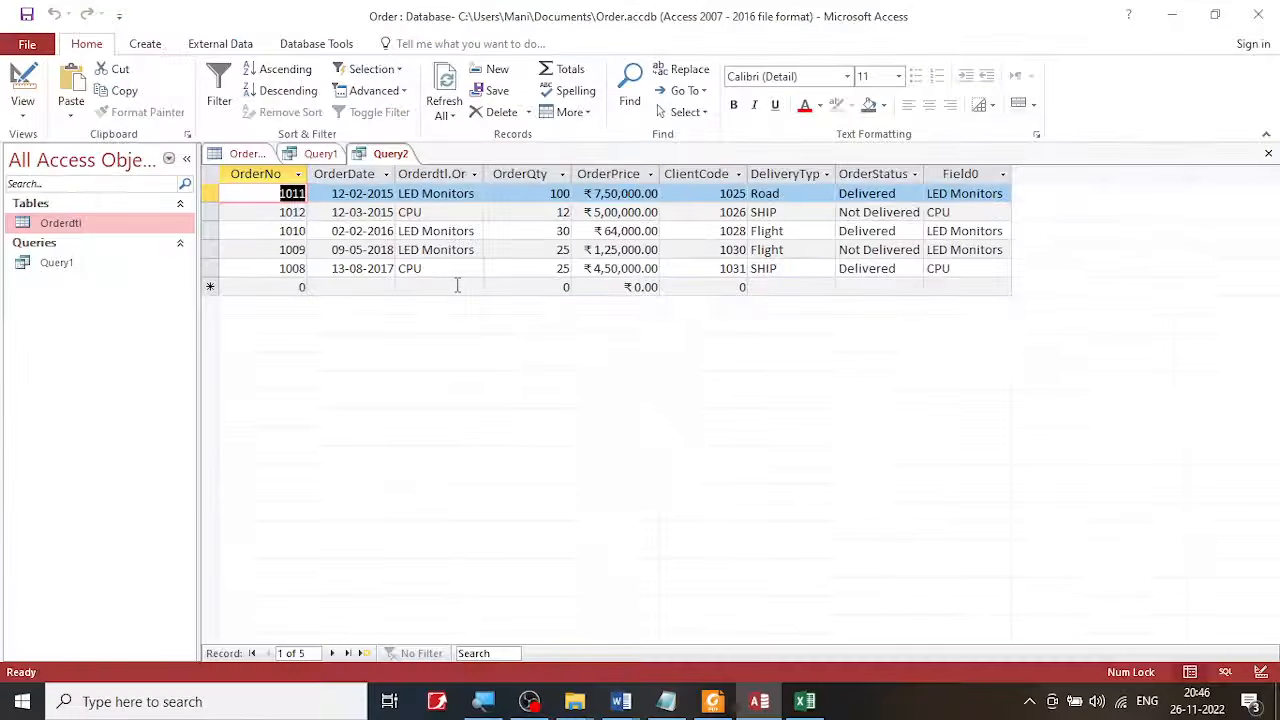
pyautogui.click(803, 704)
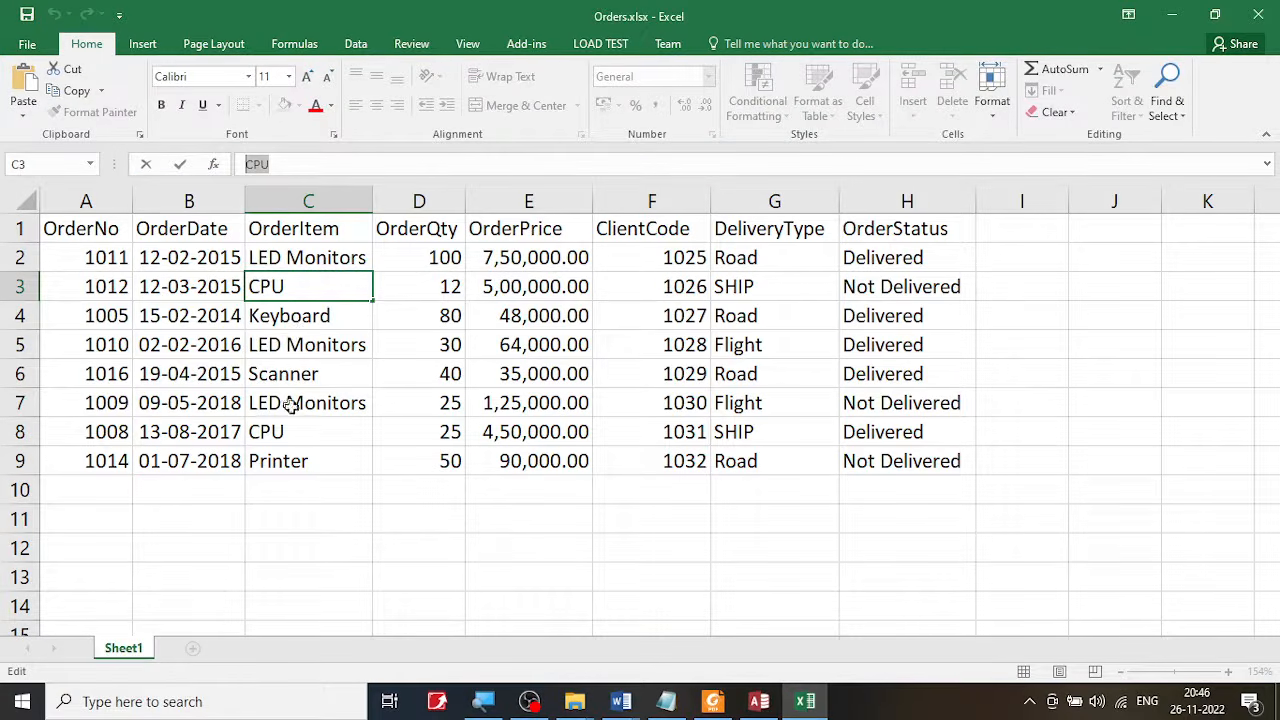
pyautogui.click(759, 703)
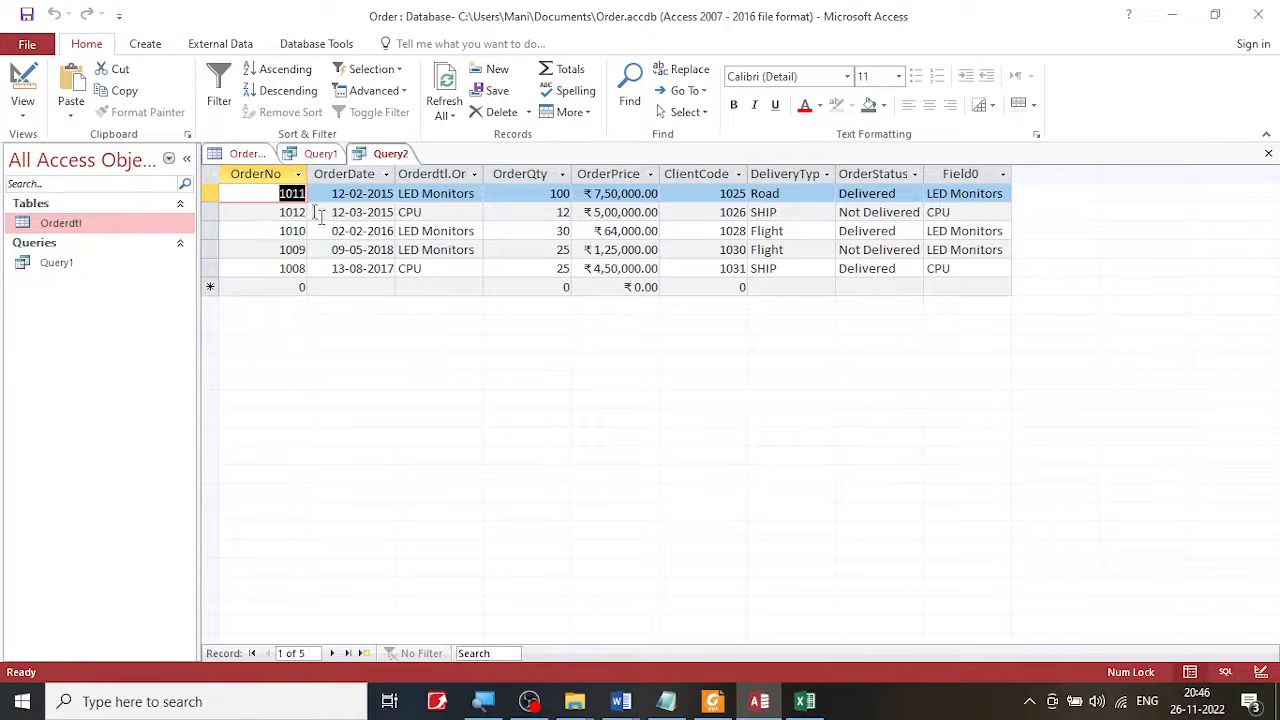
# Return the query to design view and widen the OrderItem column of the design grid.
pyautogui.click(22, 80)
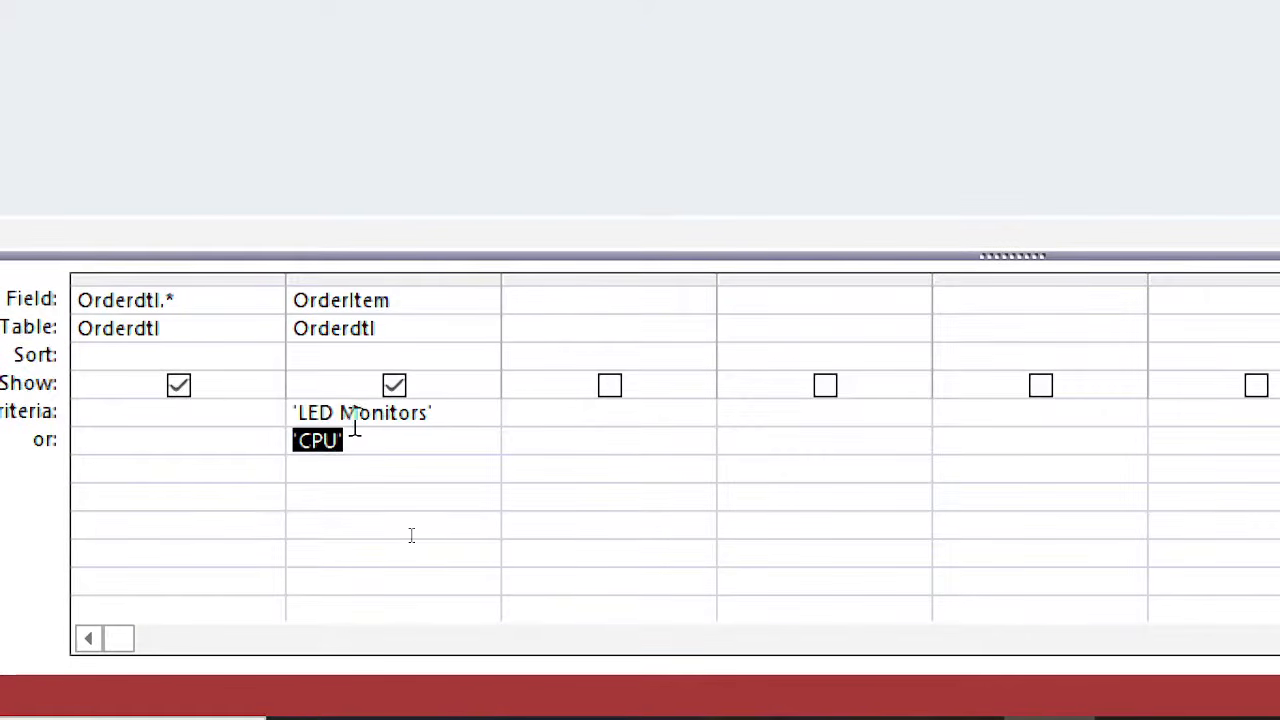
pyautogui.click(358, 539)
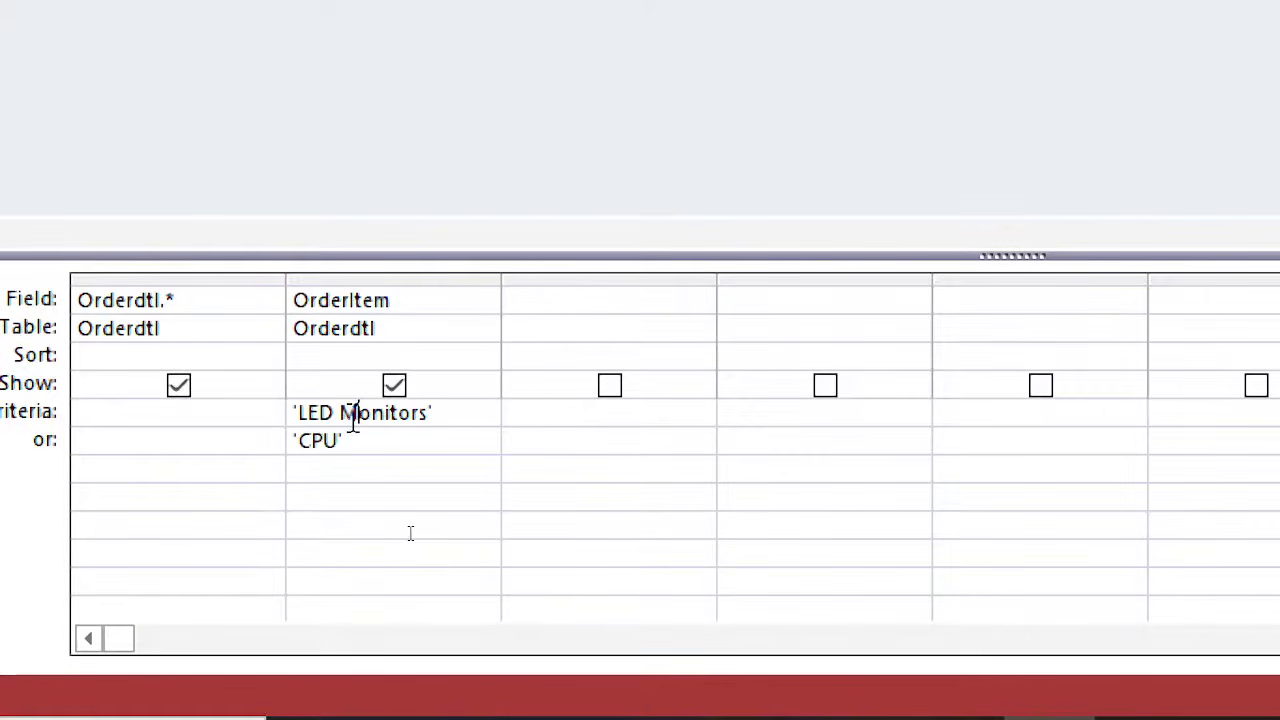
pyautogui.moveTo(500, 277); pyautogui.dragTo(751, 288)
# Extend the OrderItem criterion on the Criteria row to 'LED Monitors' or 'CPU'.
pyautogui.click(527, 414)
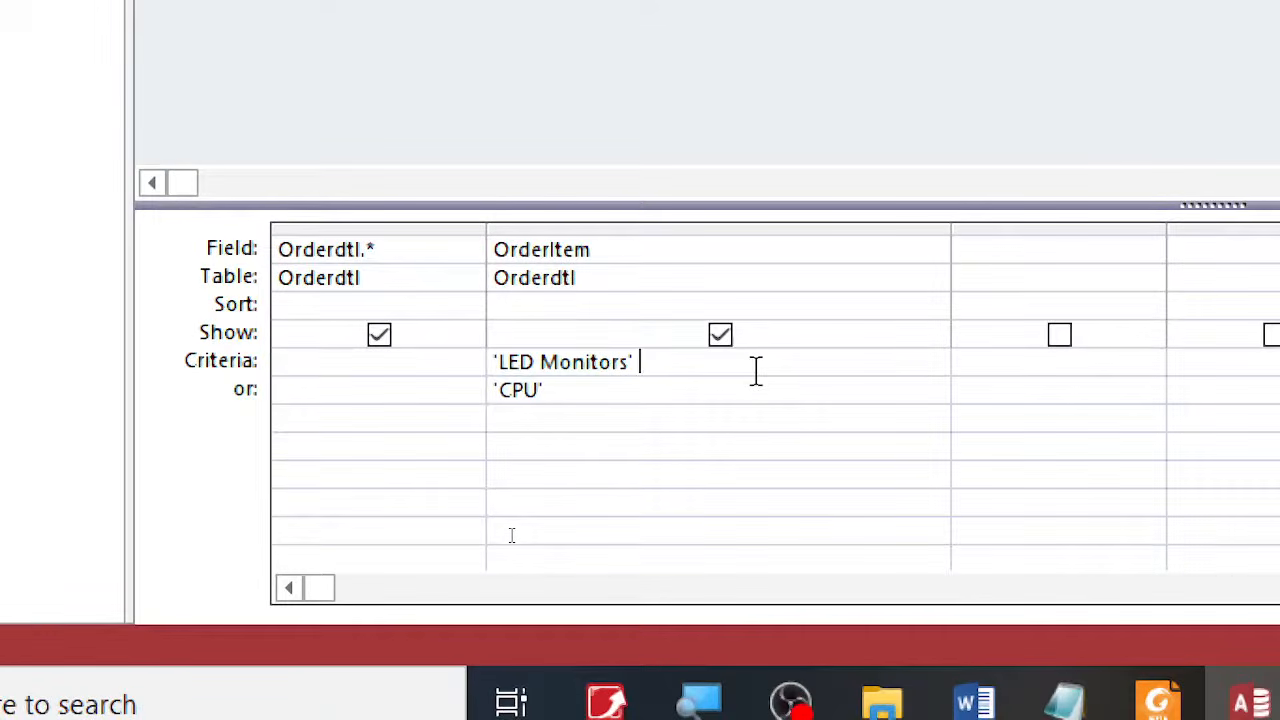
pyautogui.write('or')
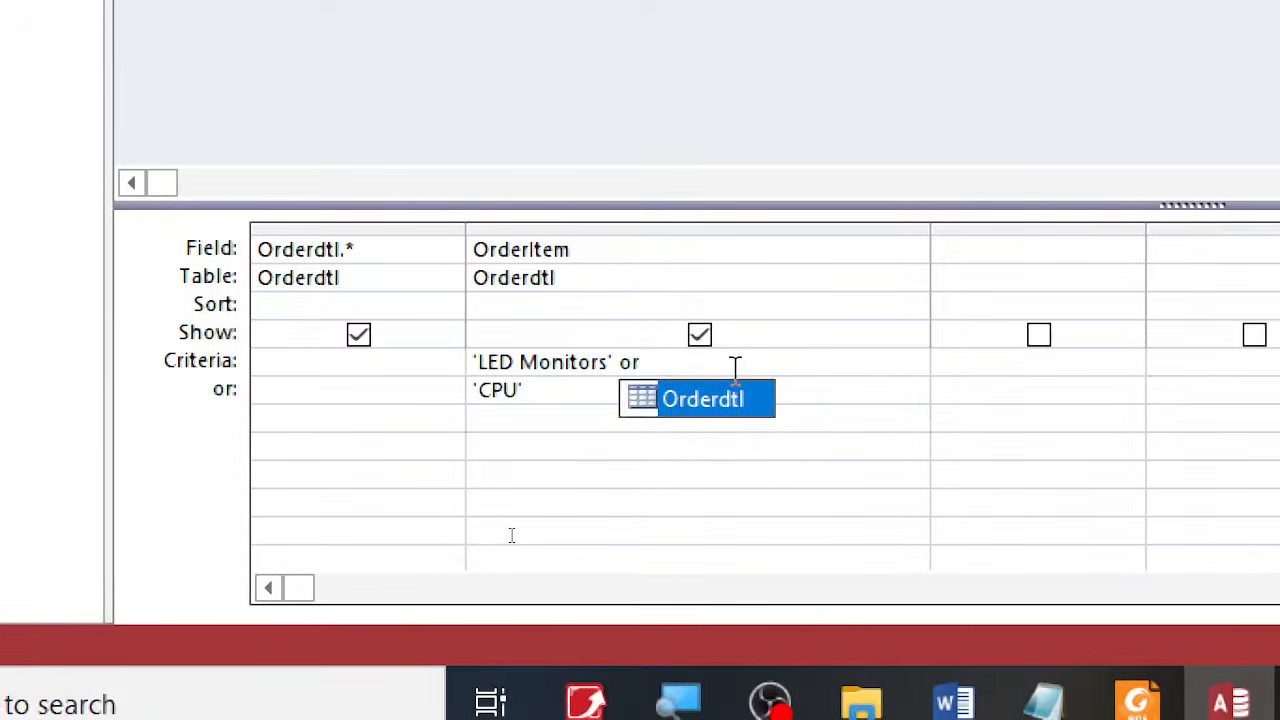
pyautogui.click(735, 370)
pyautogui.click(476, 395)
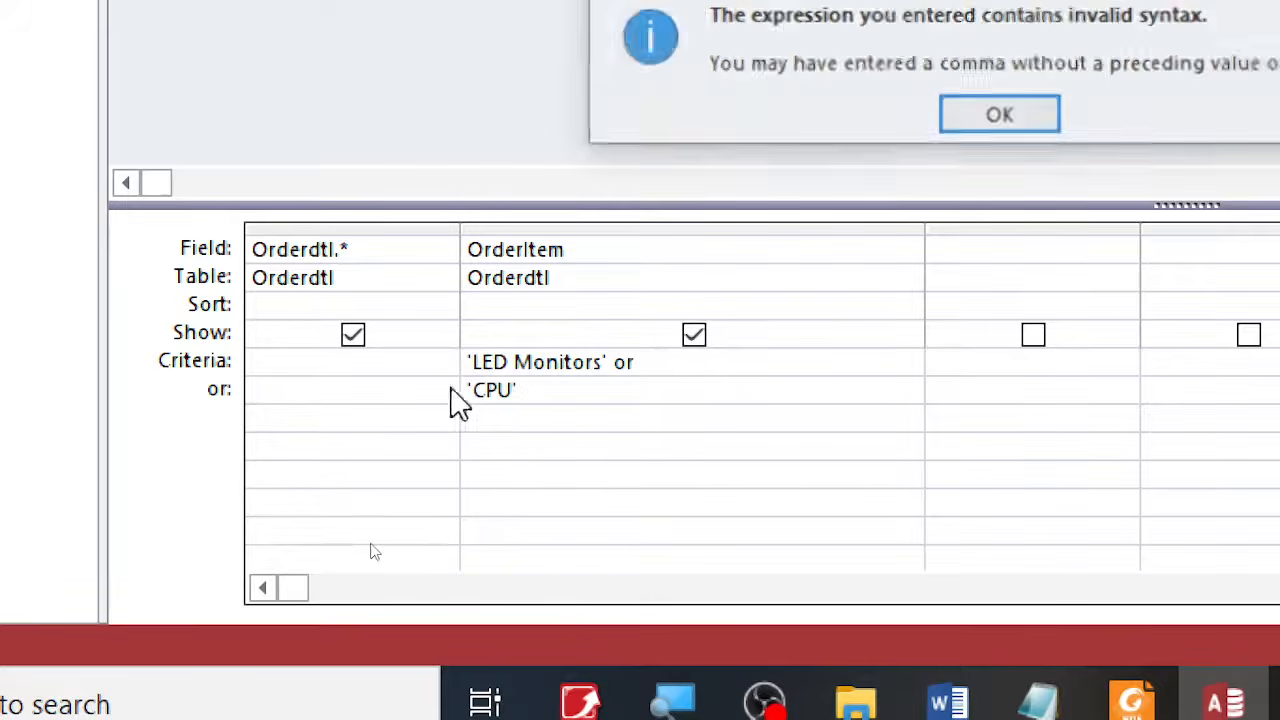
pyautogui.click(973, 118)
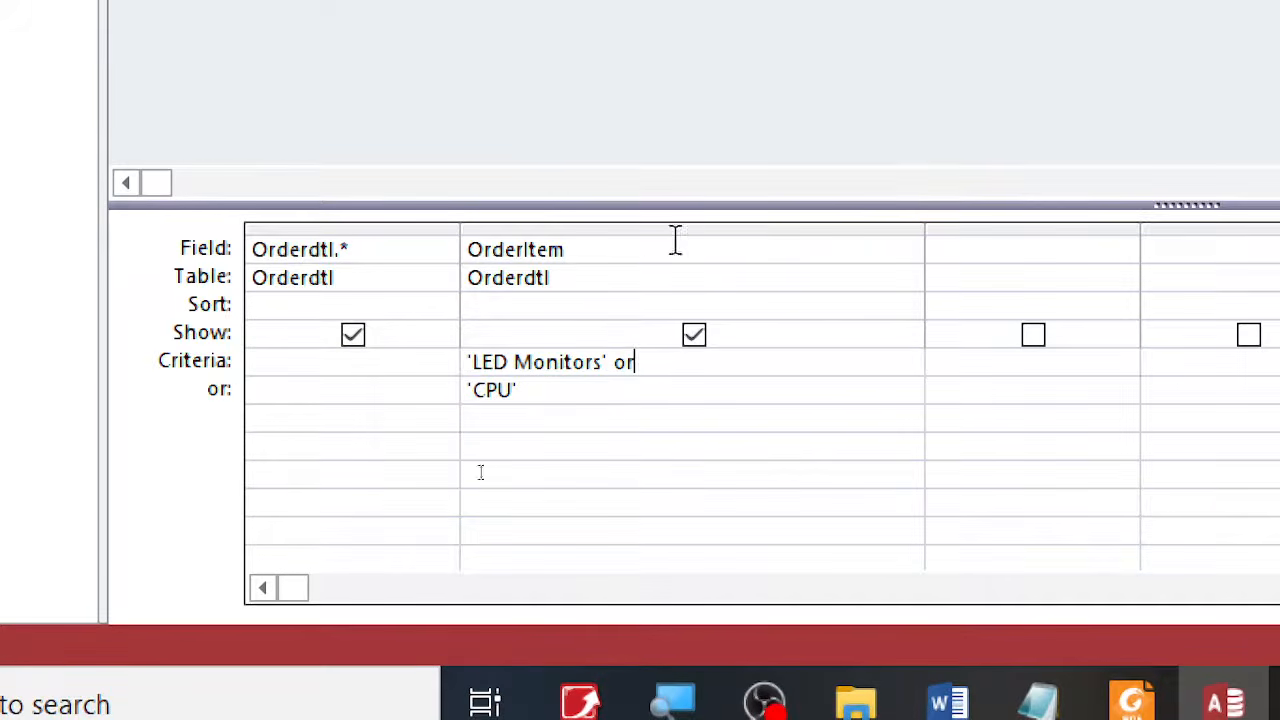
pyautogui.click(600, 391)
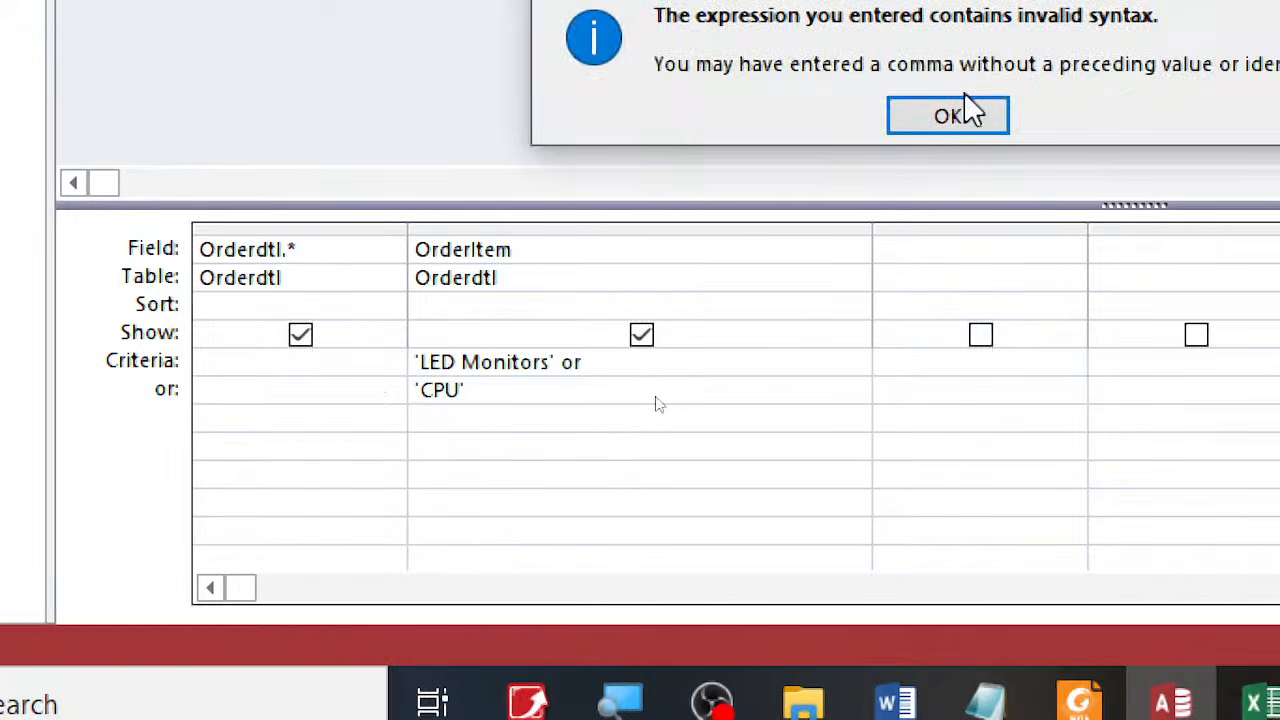
pyautogui.click(958, 122)
pyautogui.write("'CPU'")
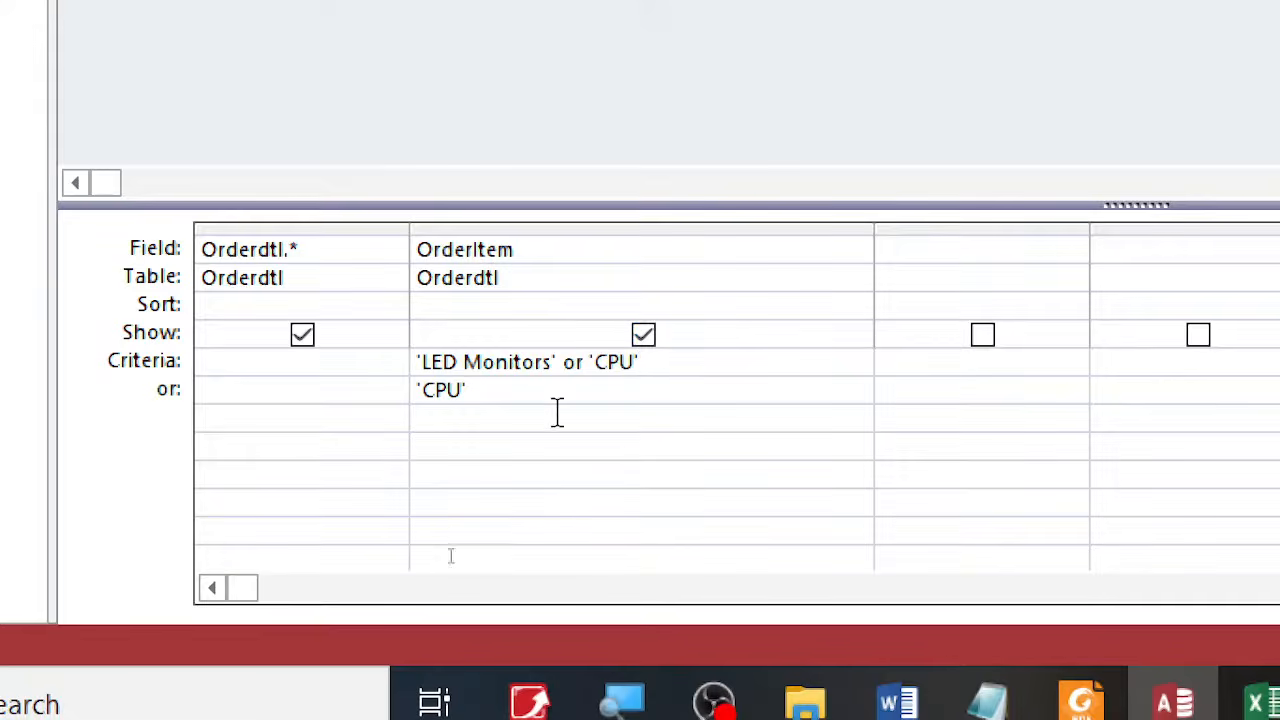
# Delete the separate 'CPU' criterion from OrderItem's or row.
pyautogui.click(506, 406)
pyautogui.moveTo(477, 390); pyautogui.dragTo(386, 376)
pyautogui.press('Delete')
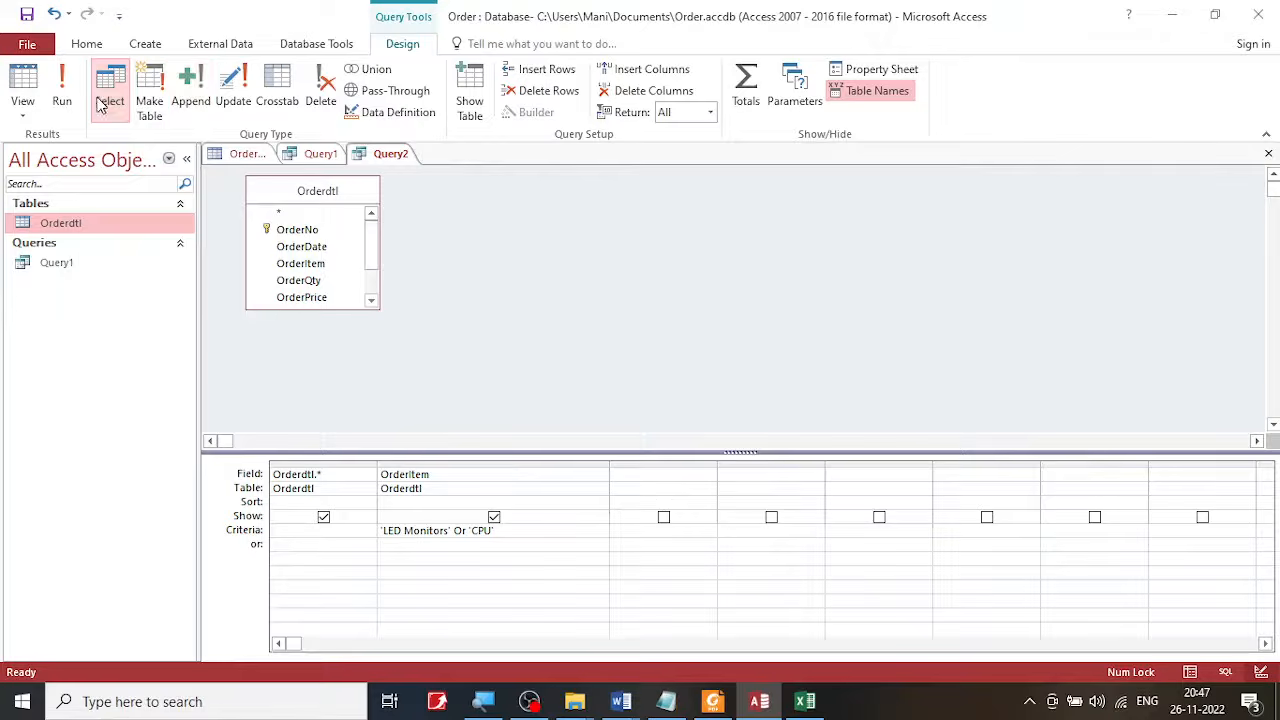
# Run the query to check its records, return to design view, and save it as Query2.
pyautogui.click(61, 100)
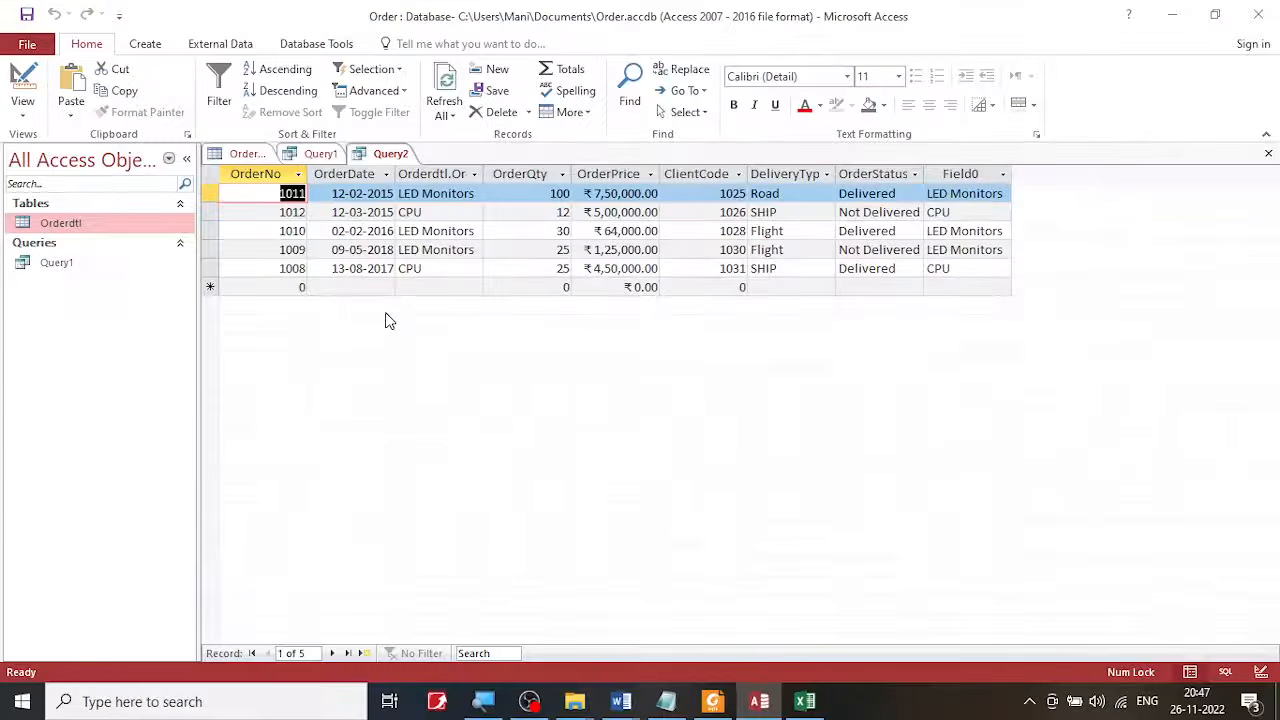
pyautogui.click(22, 85)
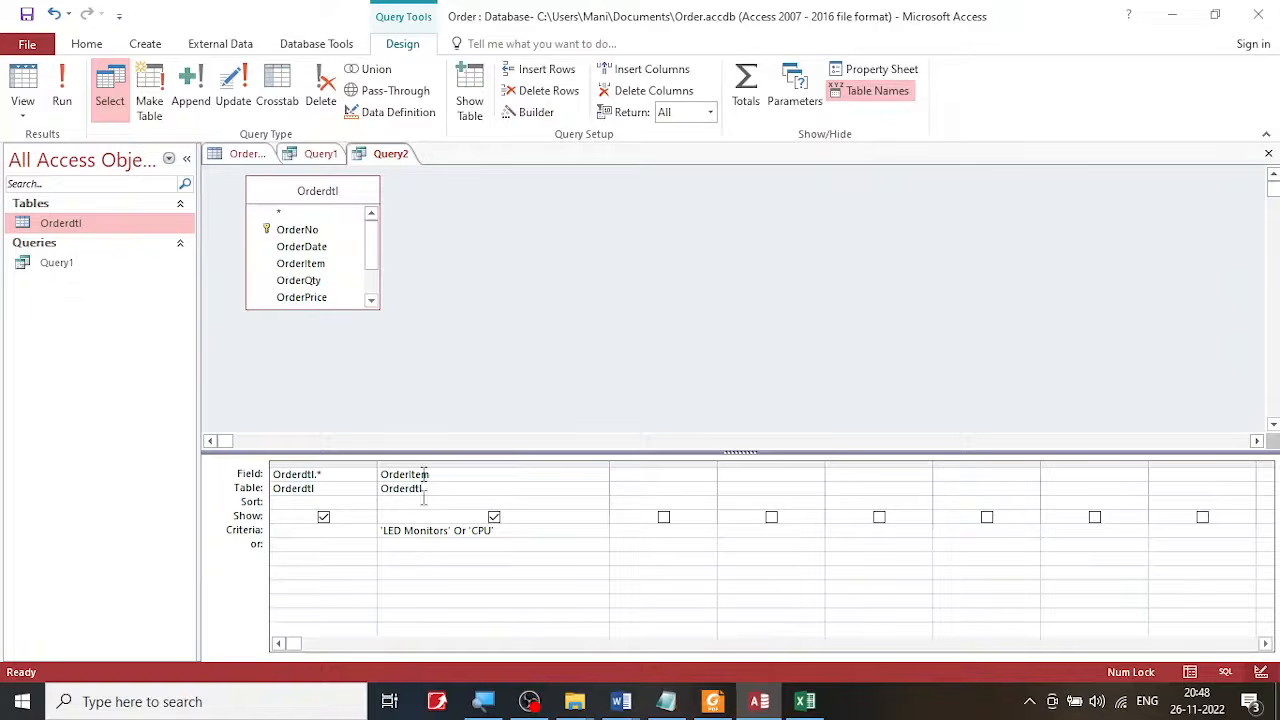
pyautogui.click(28, 15)
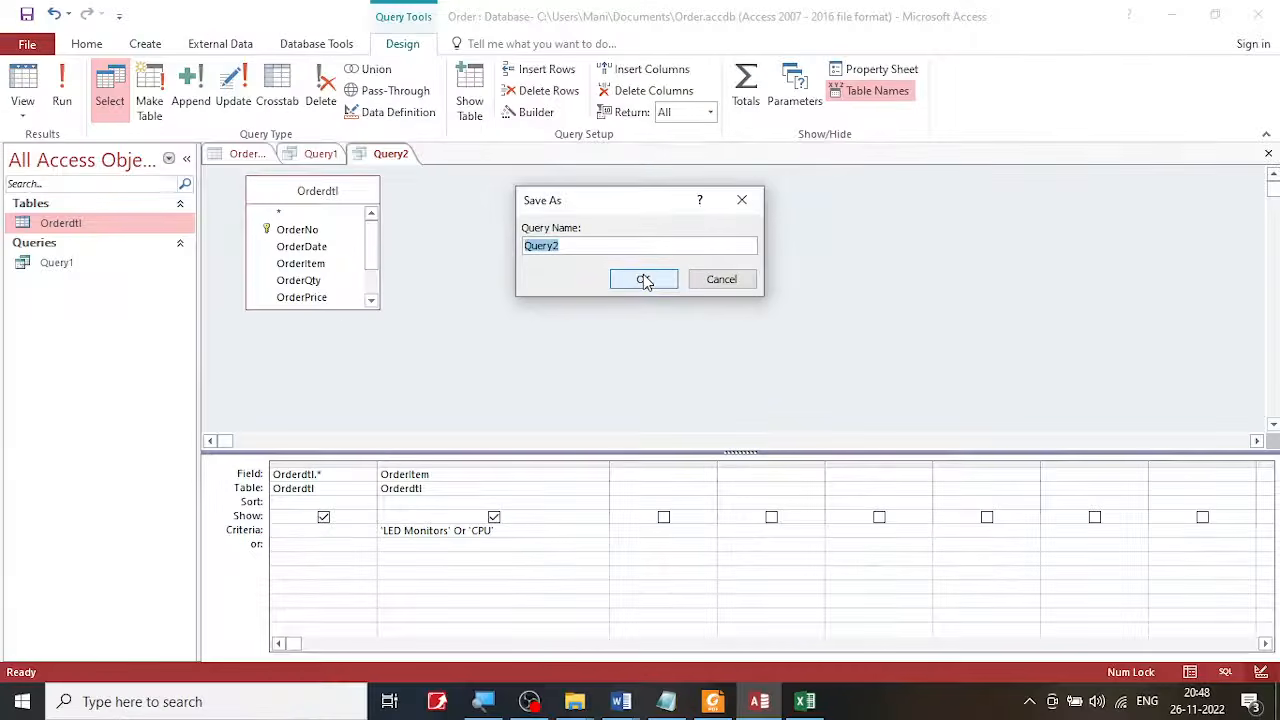
pyautogui.click(645, 280)
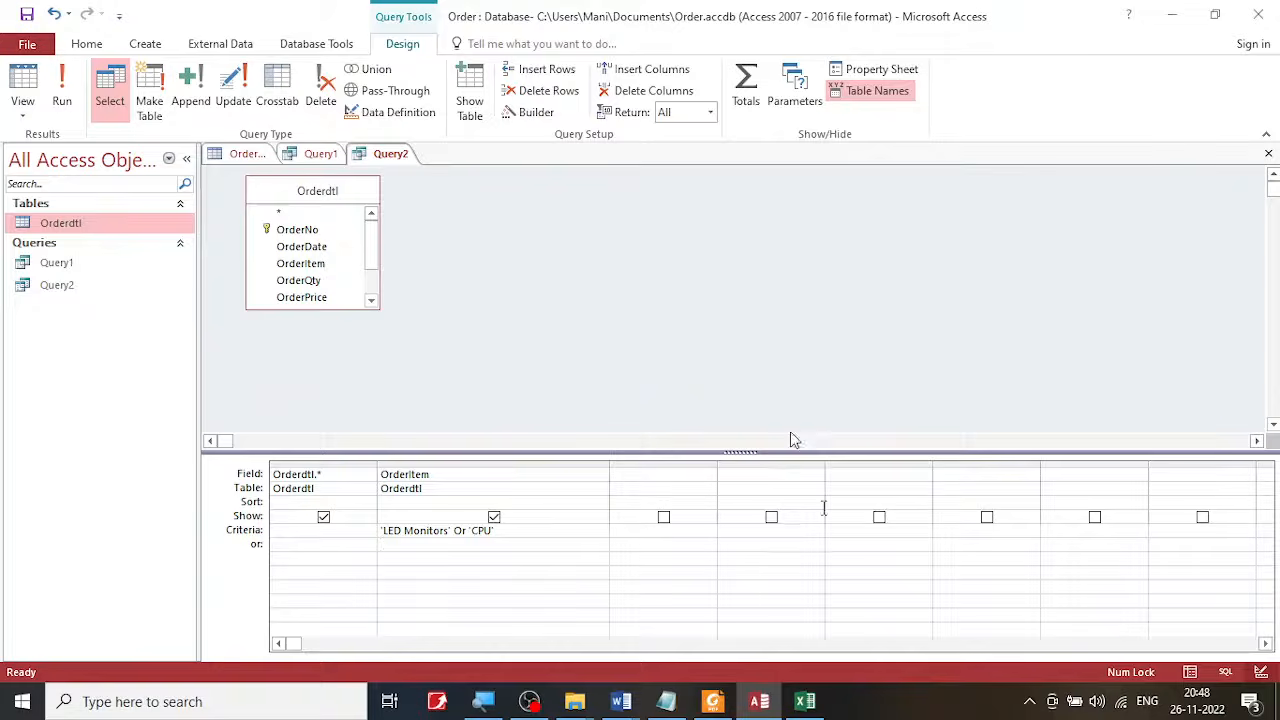
# Read the wording of query c) in the lab PDF, noting the items and the delivery condition it names.
pyautogui.click(712, 701)
pyautogui.click(696, 500)
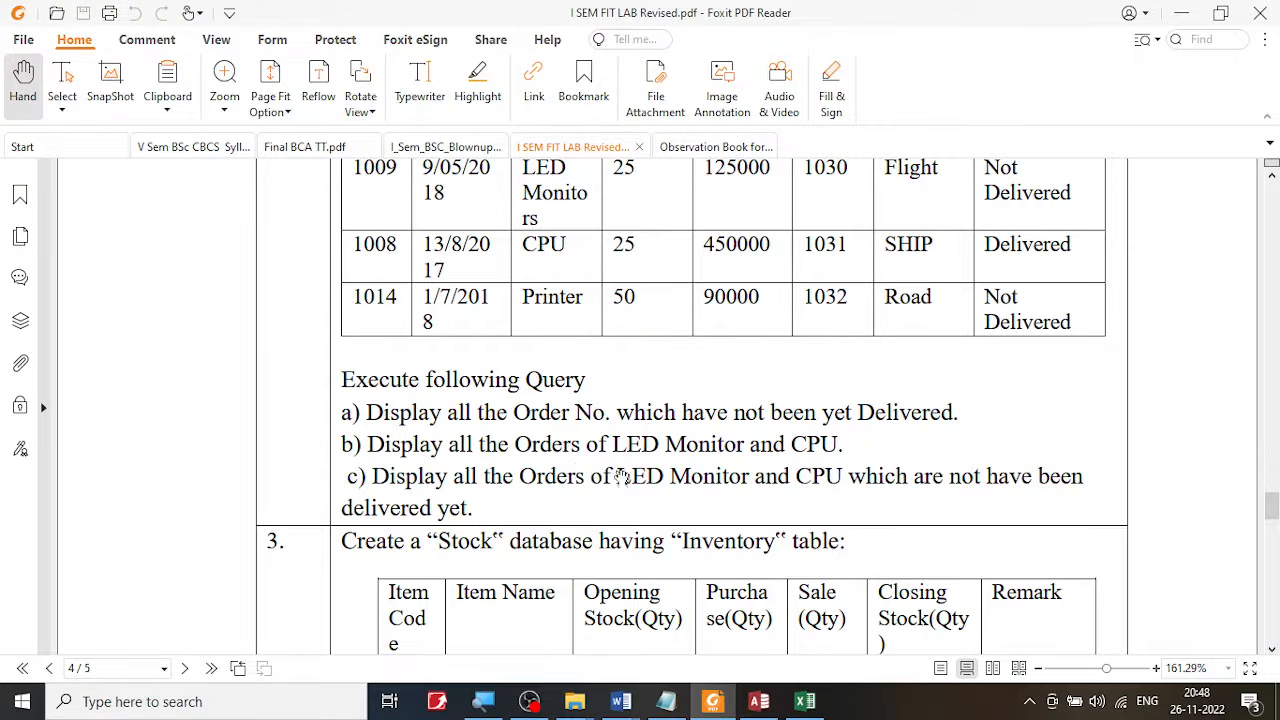
pyautogui.moveTo(617, 476); pyautogui.dragTo(836, 477)
pyautogui.moveTo(958, 476); pyautogui.dragTo(1082, 503)
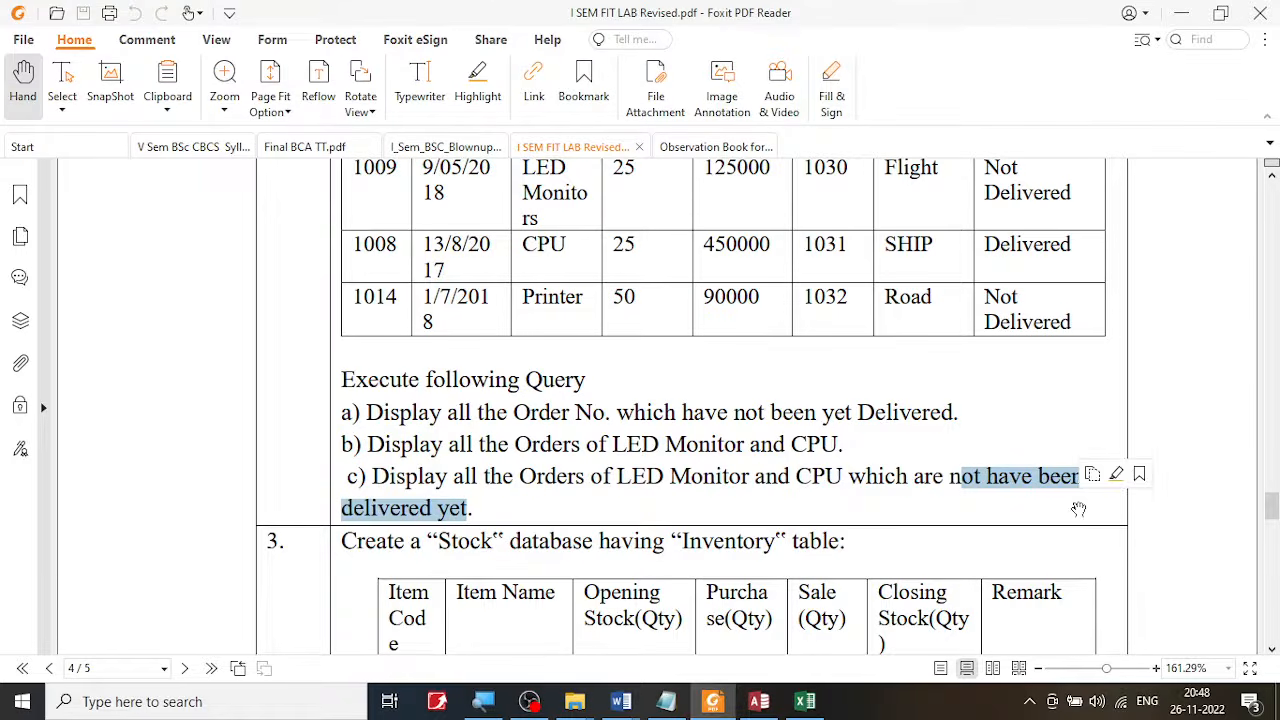
# Create a new query in design view in the Order database and add the Orderdtl table to it.
pyautogui.click(760, 700)
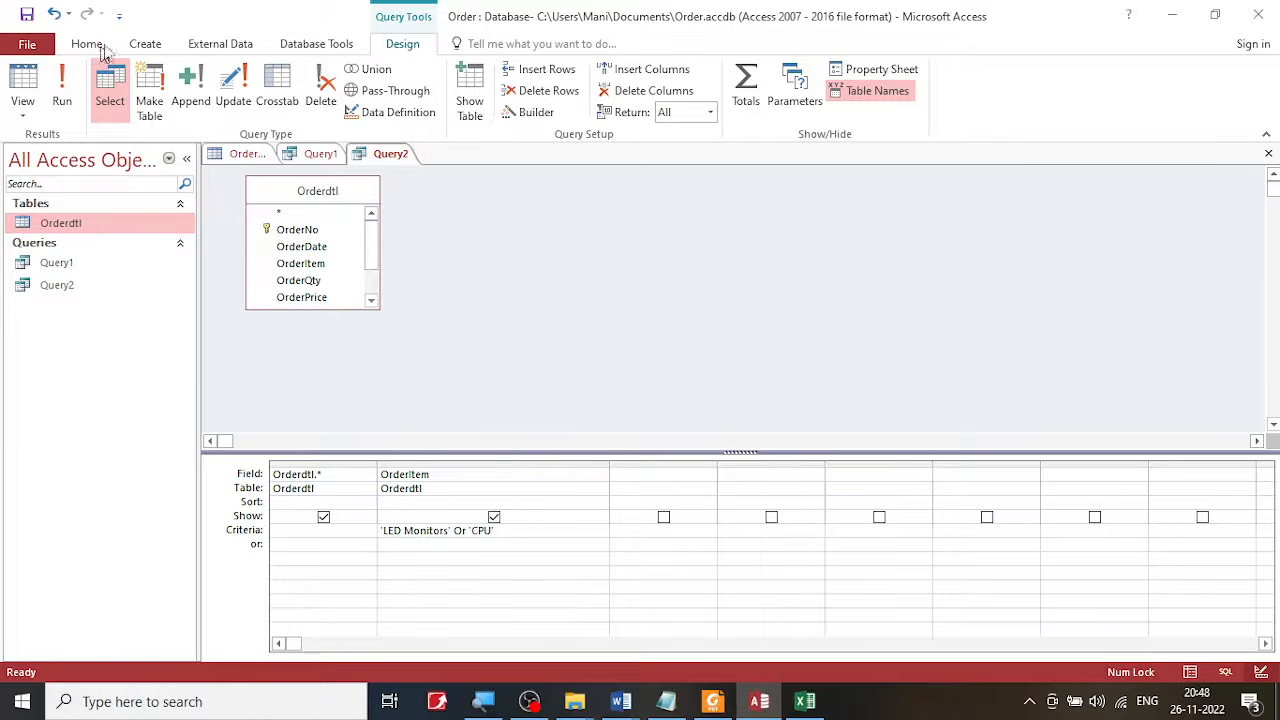
pyautogui.click(145, 44)
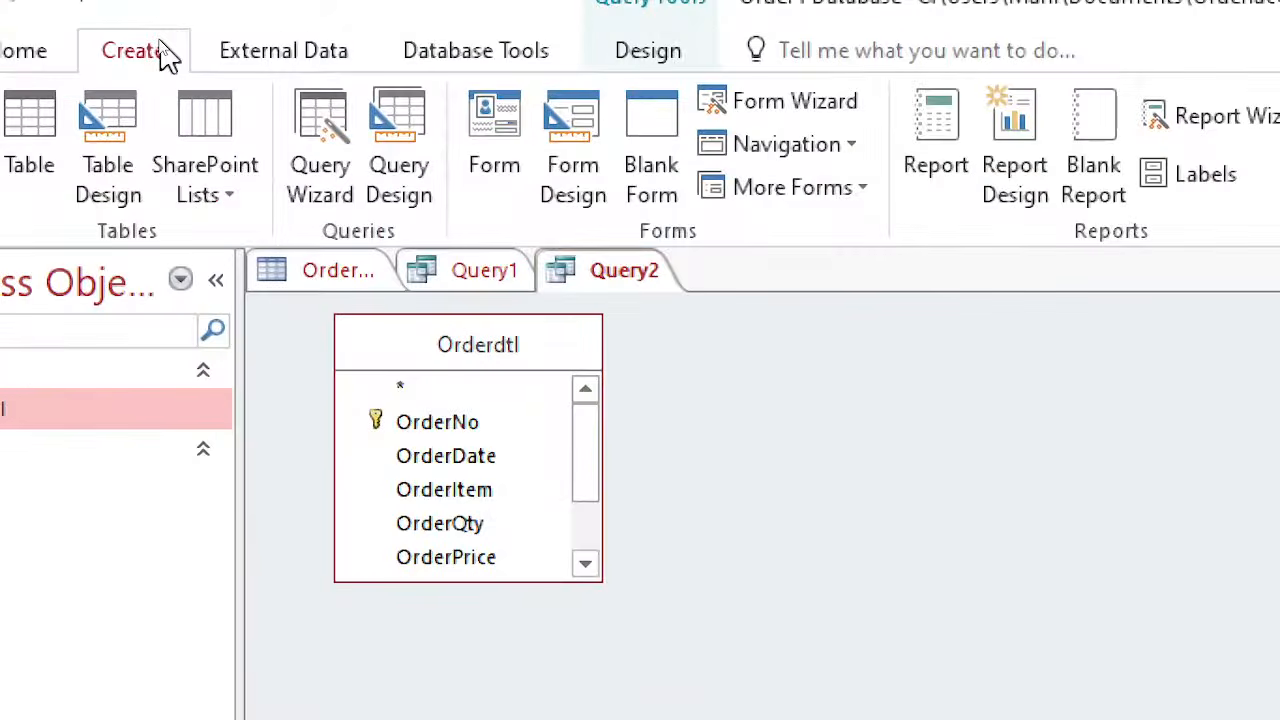
pyautogui.click(398, 137)
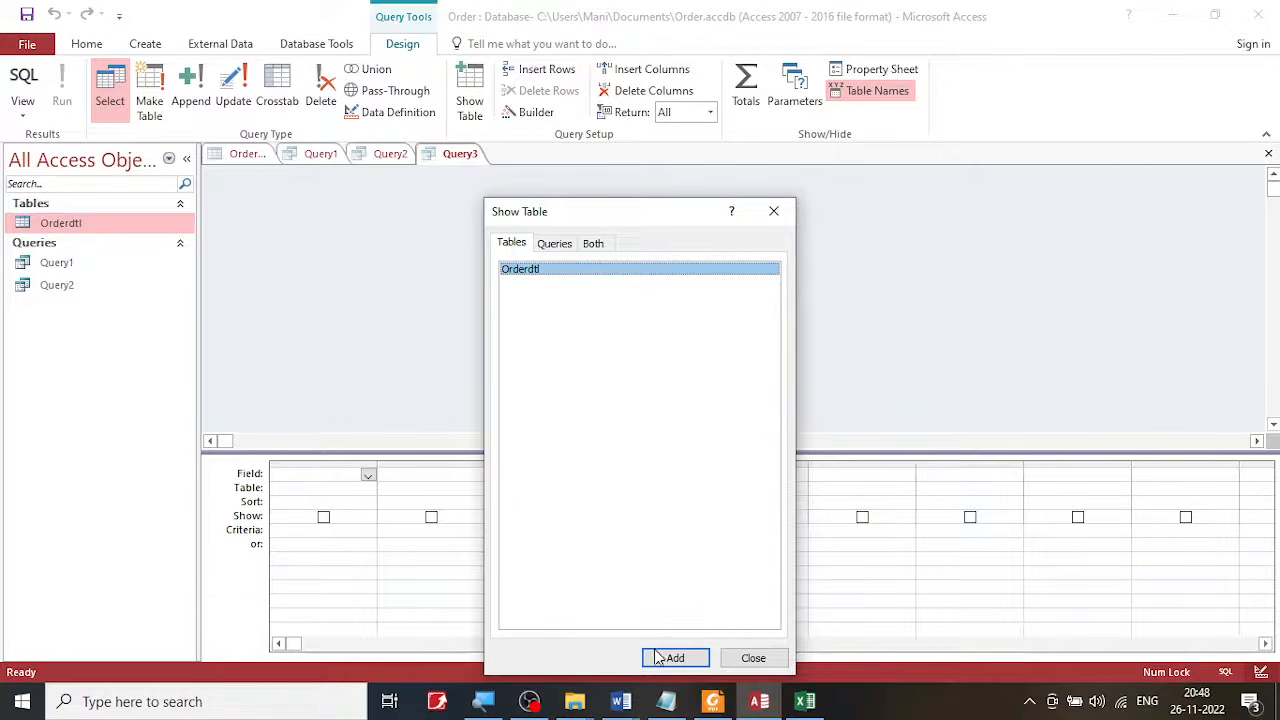
pyautogui.click(664, 657)
pyautogui.click(773, 211)
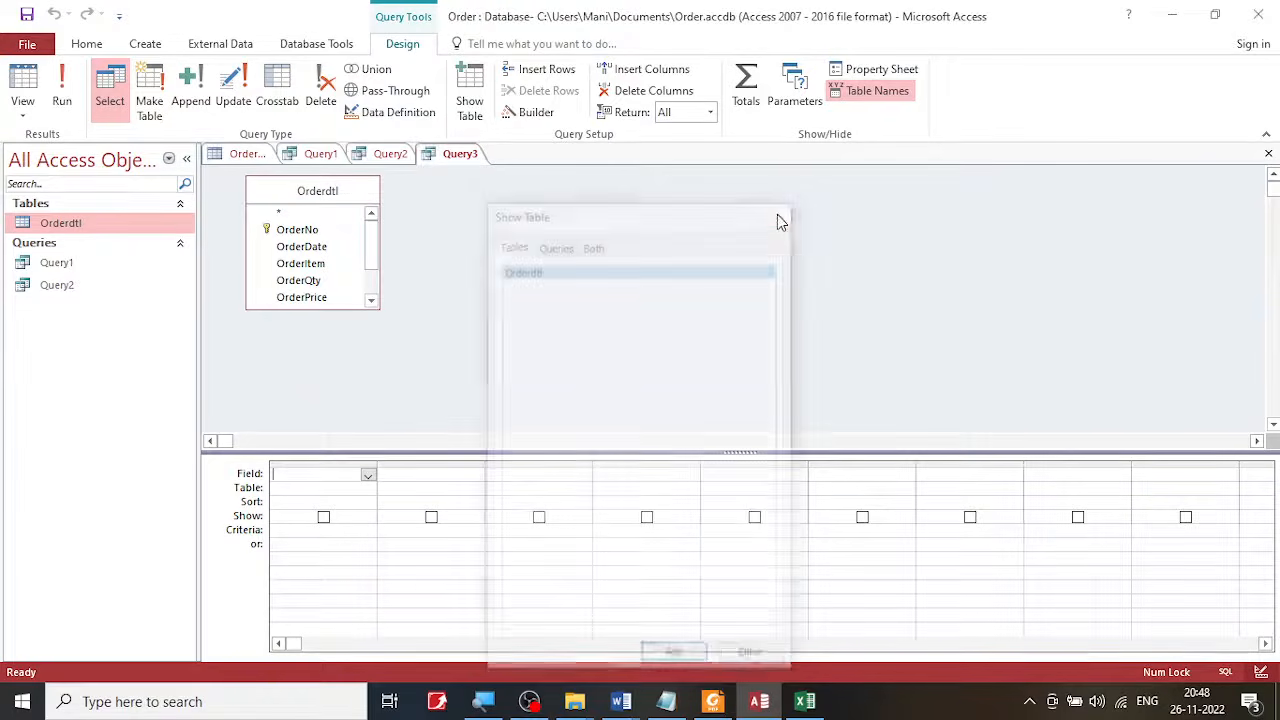
# Check in the lab PDF that query c) asks for all orders, and add Orderdtl.* as the first field of the Access query.
pyautogui.click(712, 701)
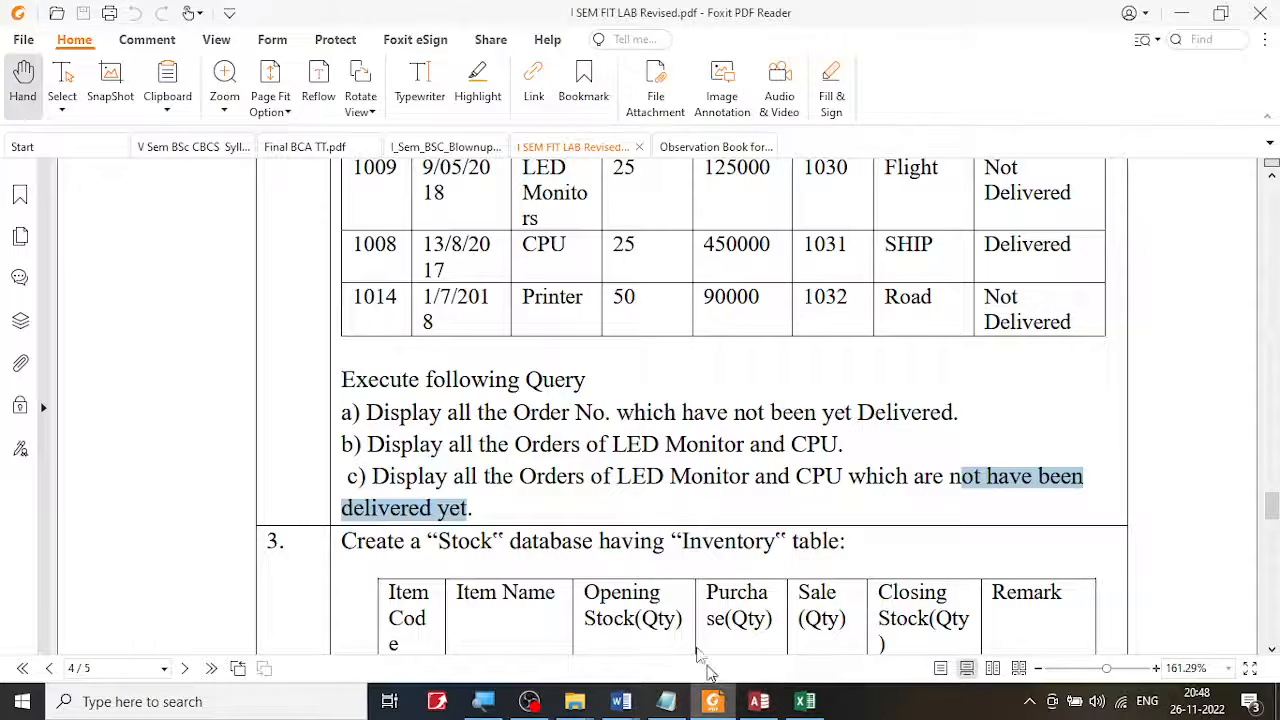
pyautogui.click(470, 480)
pyautogui.moveTo(457, 477); pyautogui.dragTo(590, 477)
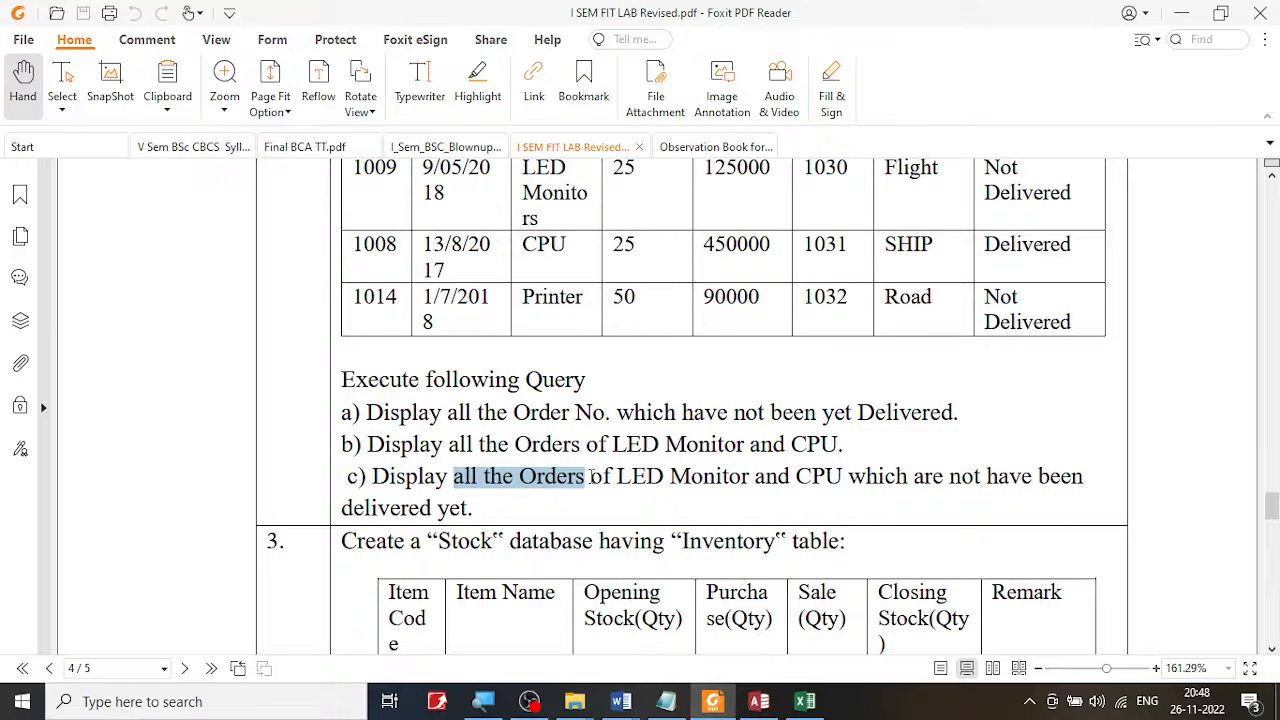
pyautogui.click(759, 701)
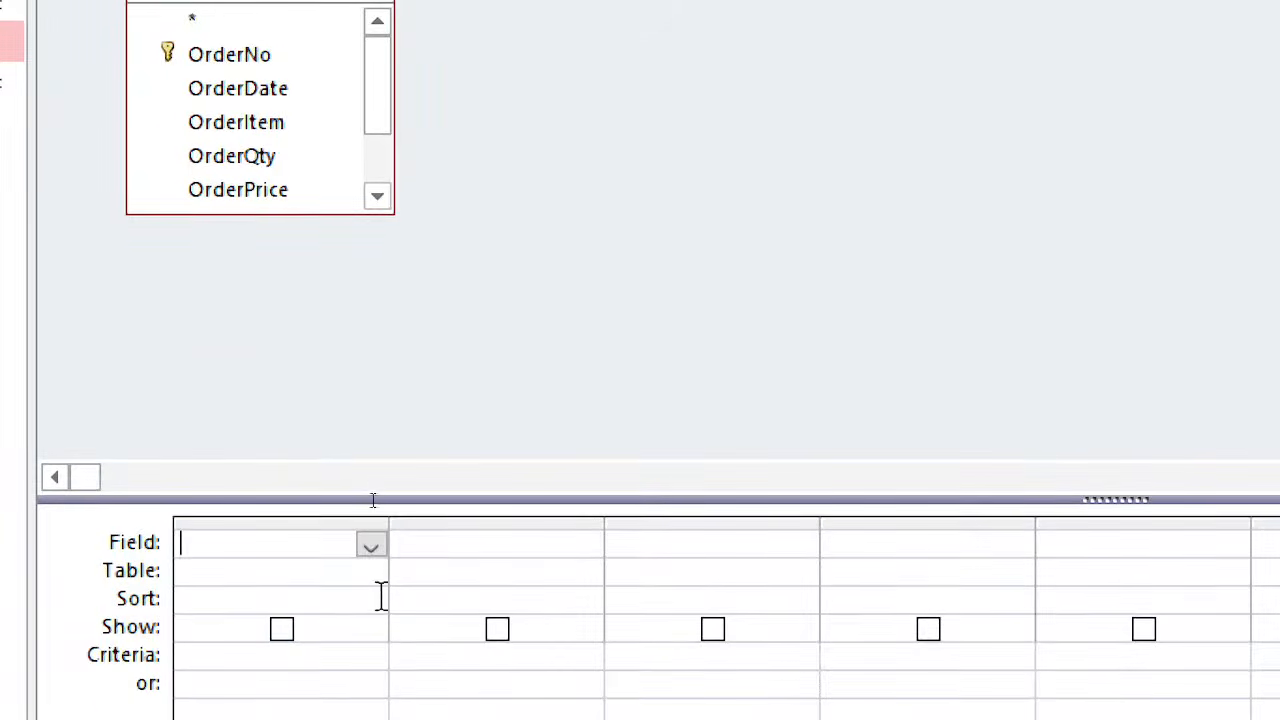
pyautogui.click(370, 625)
pyautogui.click(227, 580)
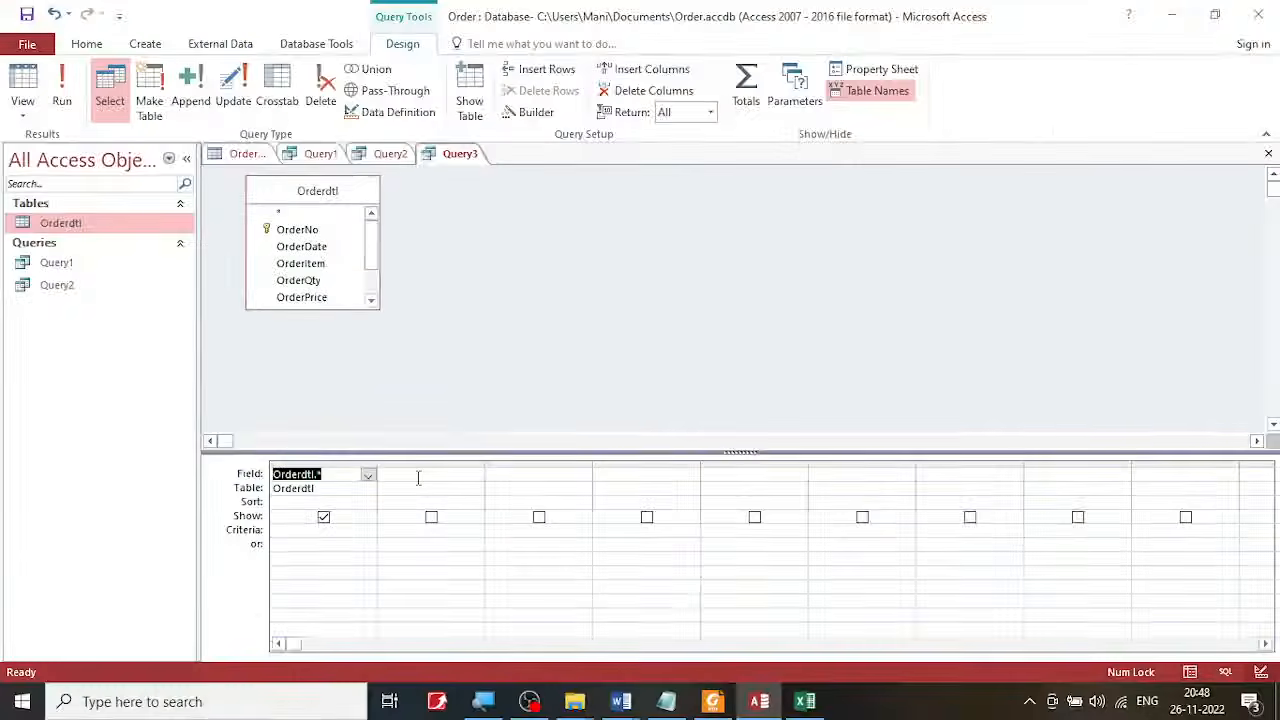
# Match the items named in query c) to their column in Orders.xlsx, and add OrderItem as the Access query's second field.
pyautogui.click(712, 703)
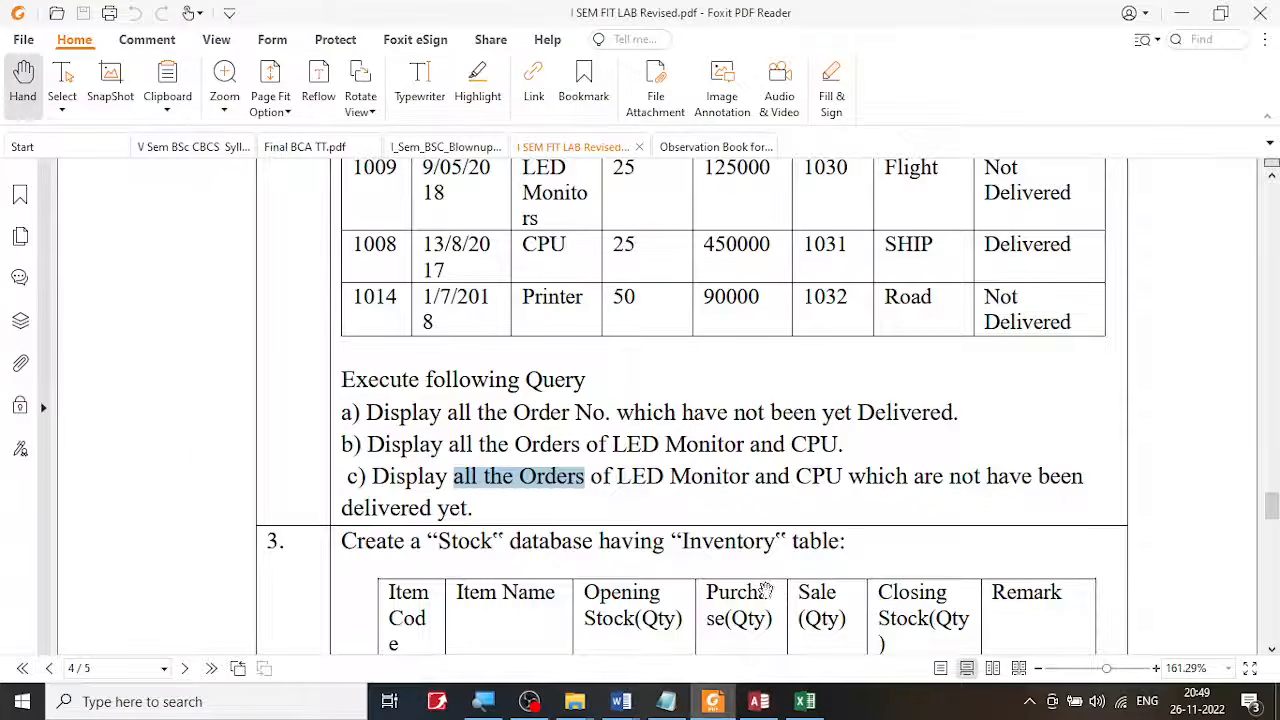
pyautogui.click(612, 482)
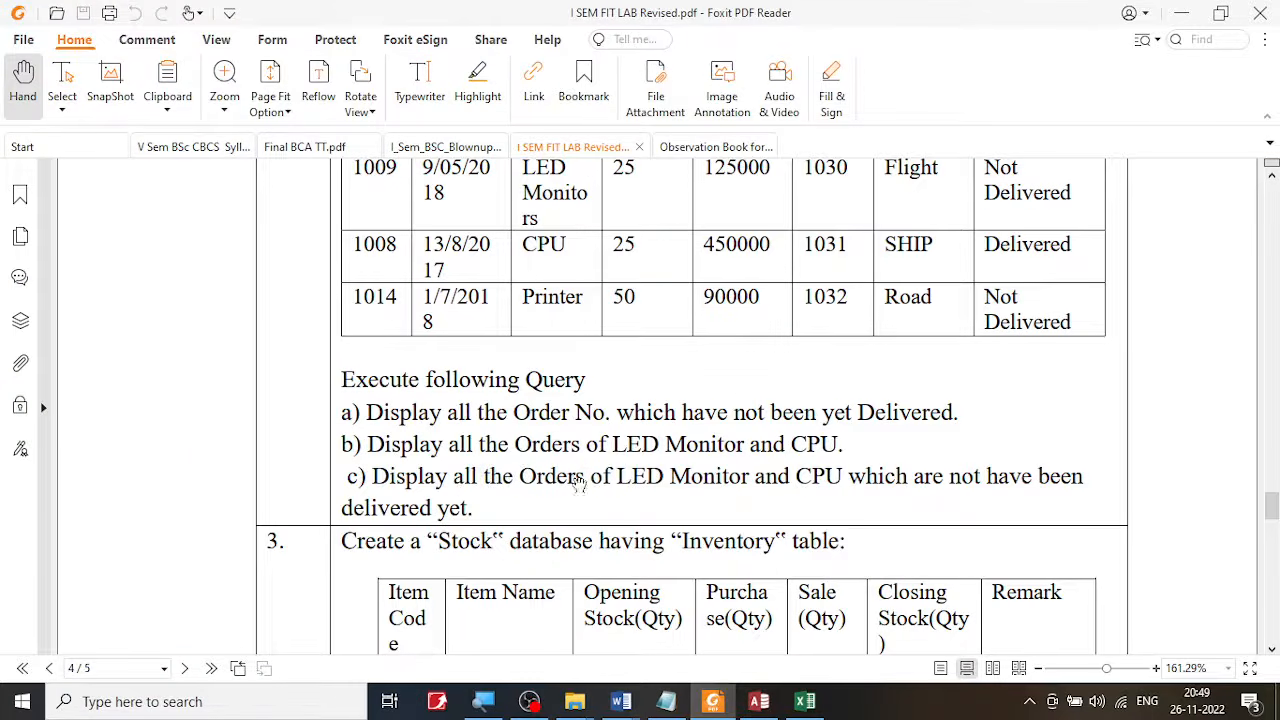
pyautogui.moveTo(617, 476); pyautogui.dragTo(844, 478)
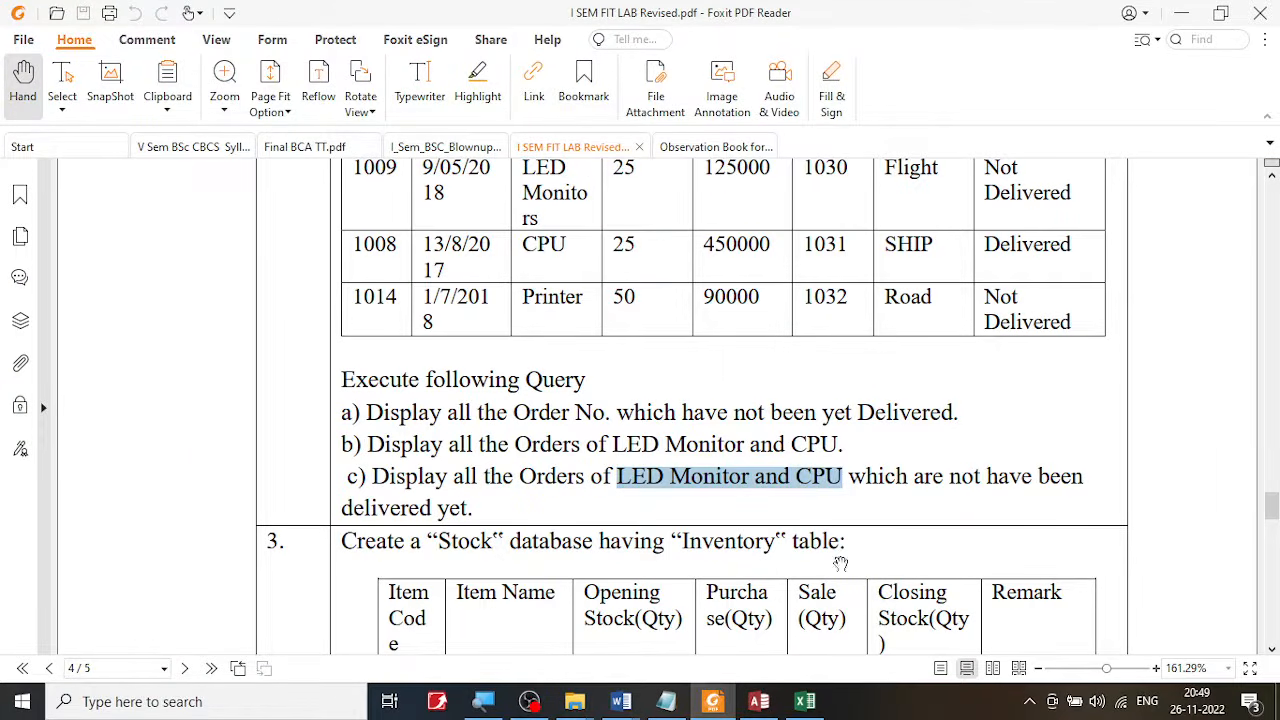
pyautogui.click(805, 701)
pyautogui.moveTo(297, 255); pyautogui.dragTo(306, 457)
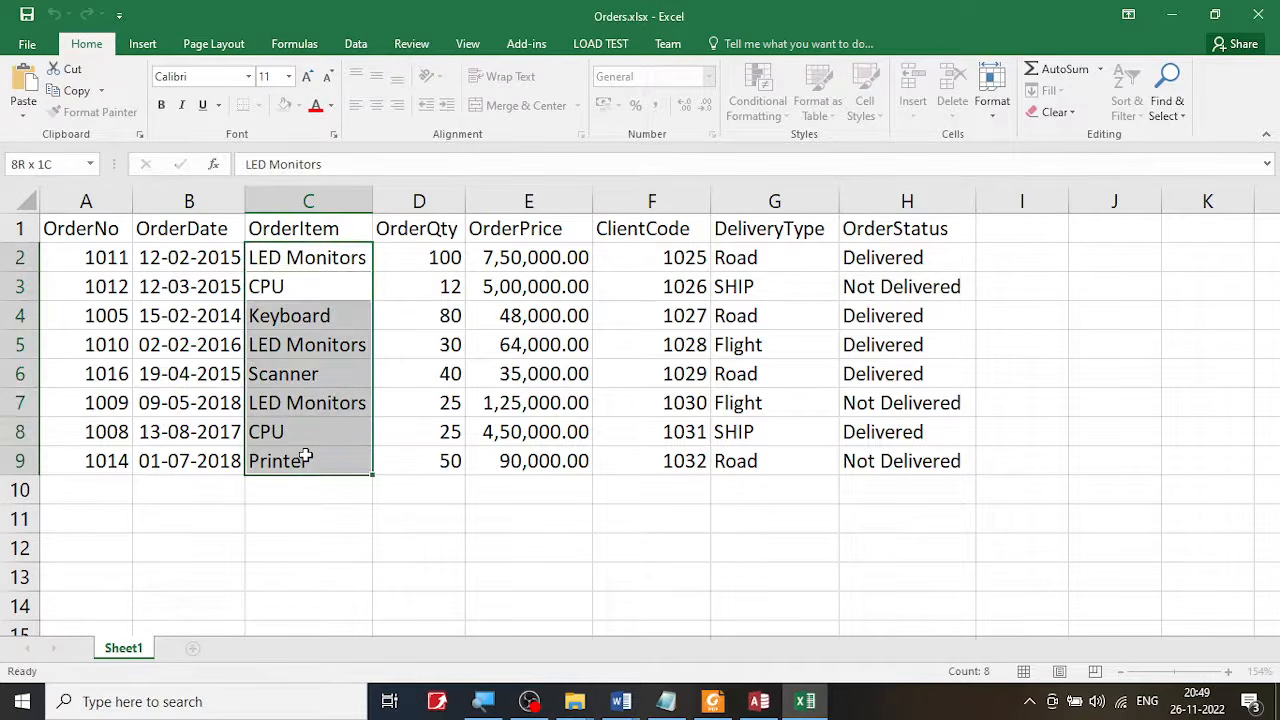
pyautogui.click(313, 228)
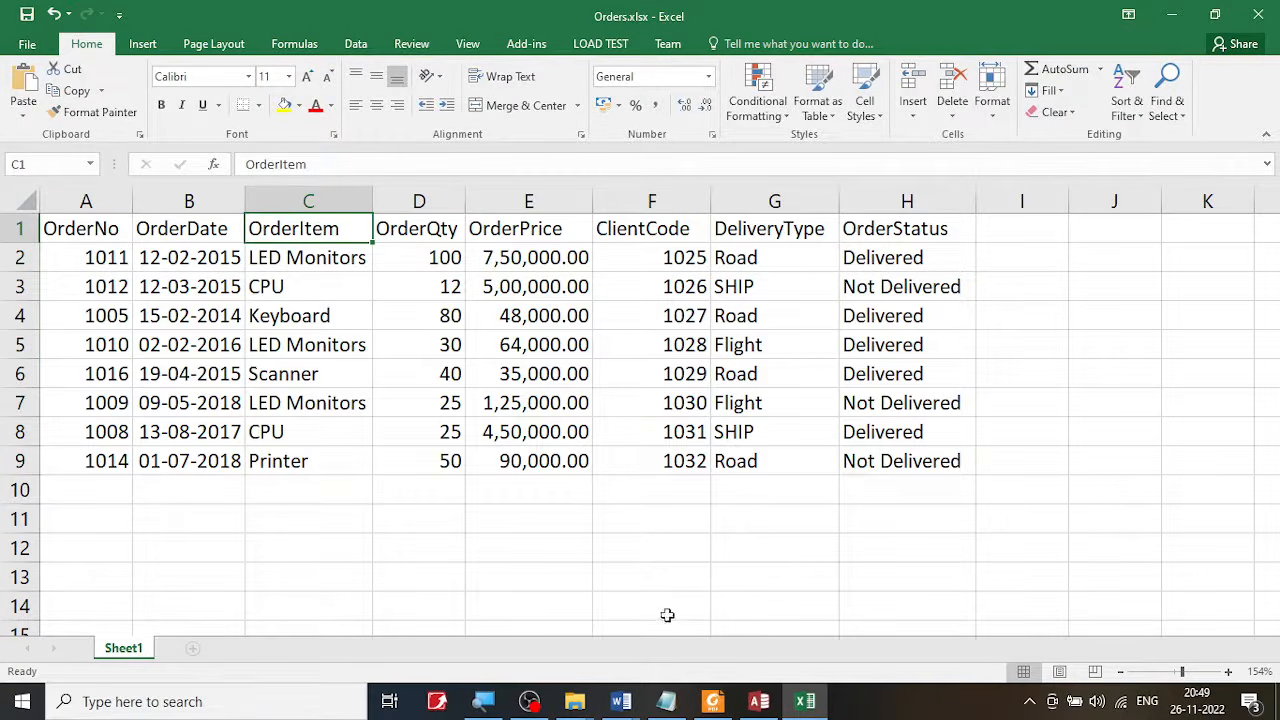
pyautogui.click(759, 701)
pyautogui.click(434, 473)
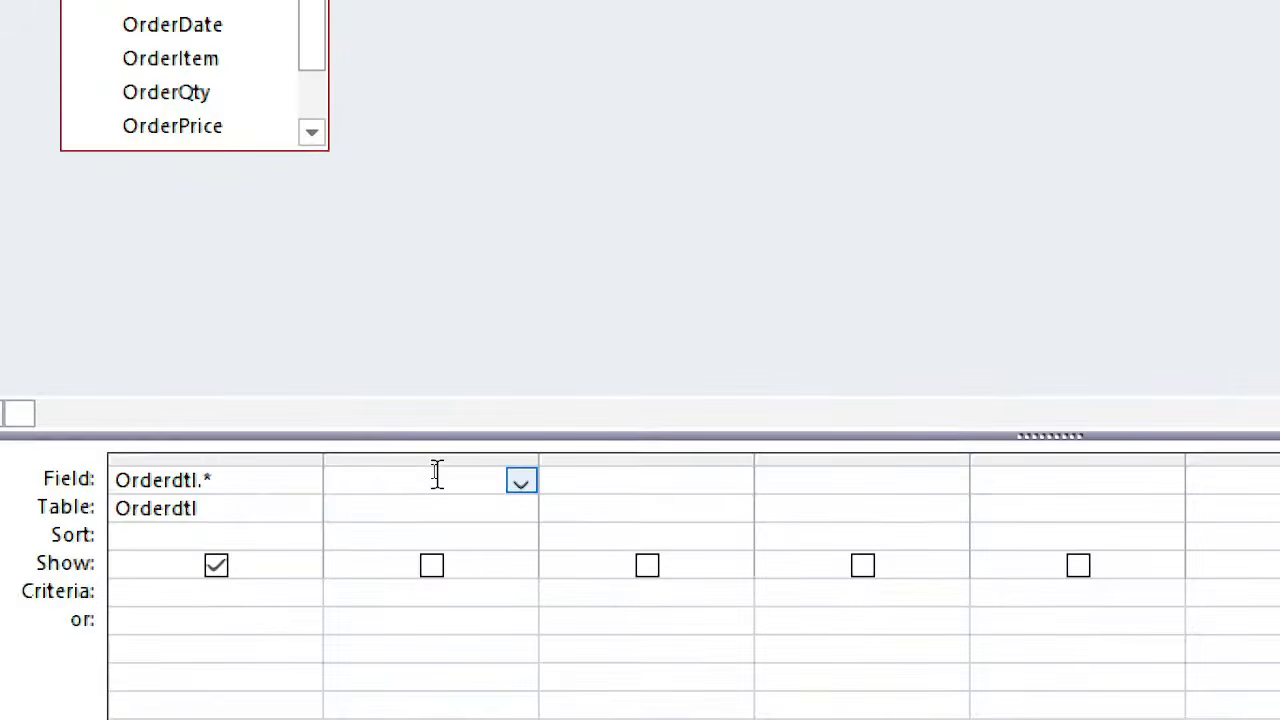
pyautogui.click(476, 476)
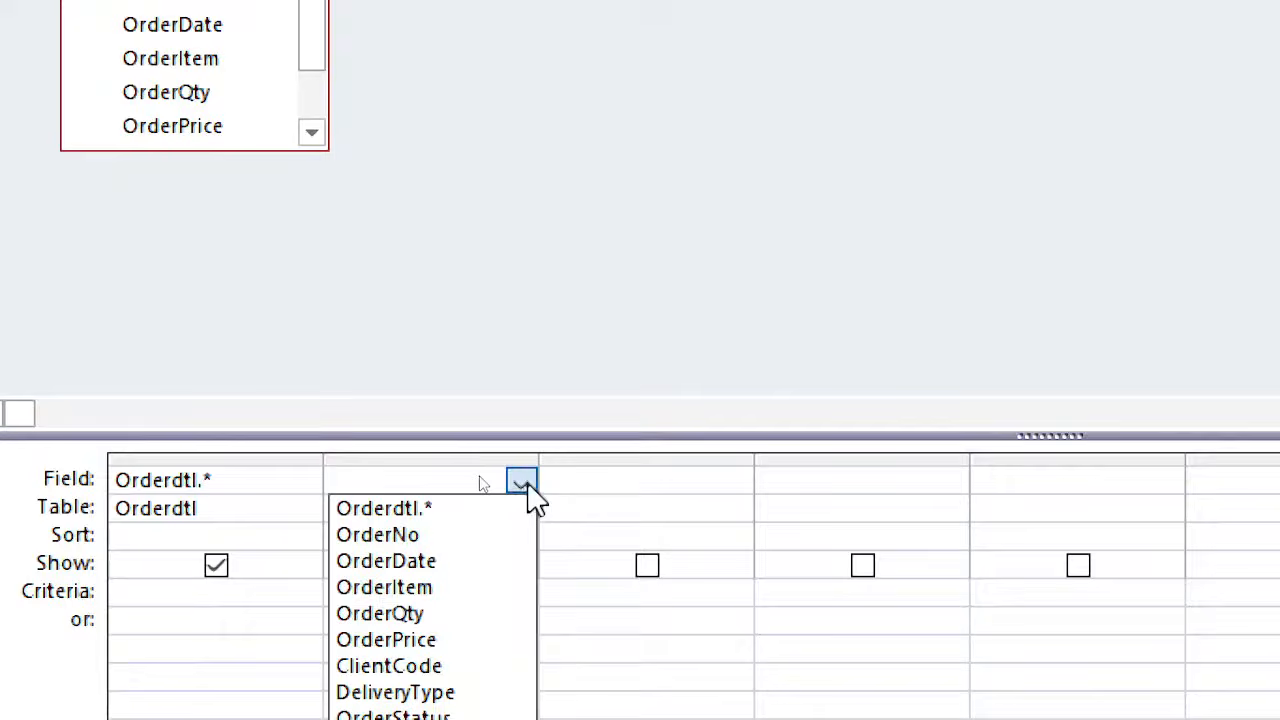
pyautogui.click(493, 588)
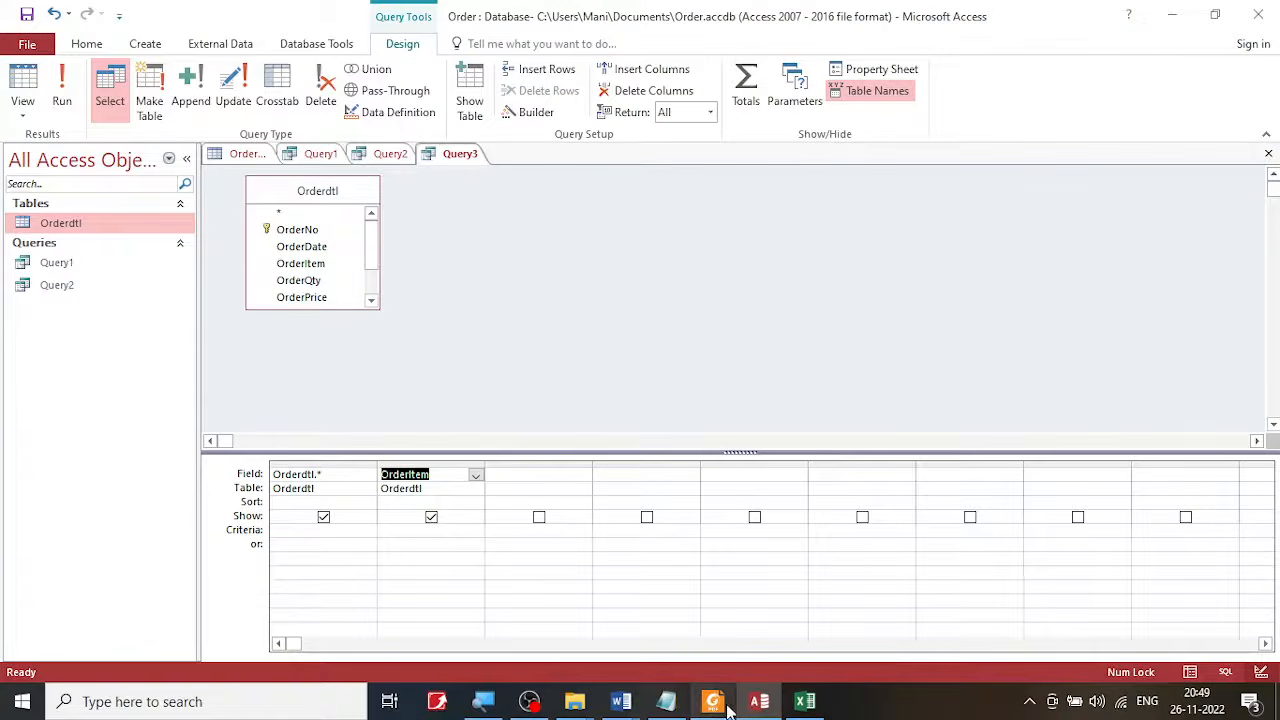
# Copy the LED Monitors item text from Orders.xlsx and enter 'LED Monitors' in single quotes as OrderItem's criterion in the Access query.
pyautogui.click(726, 705)
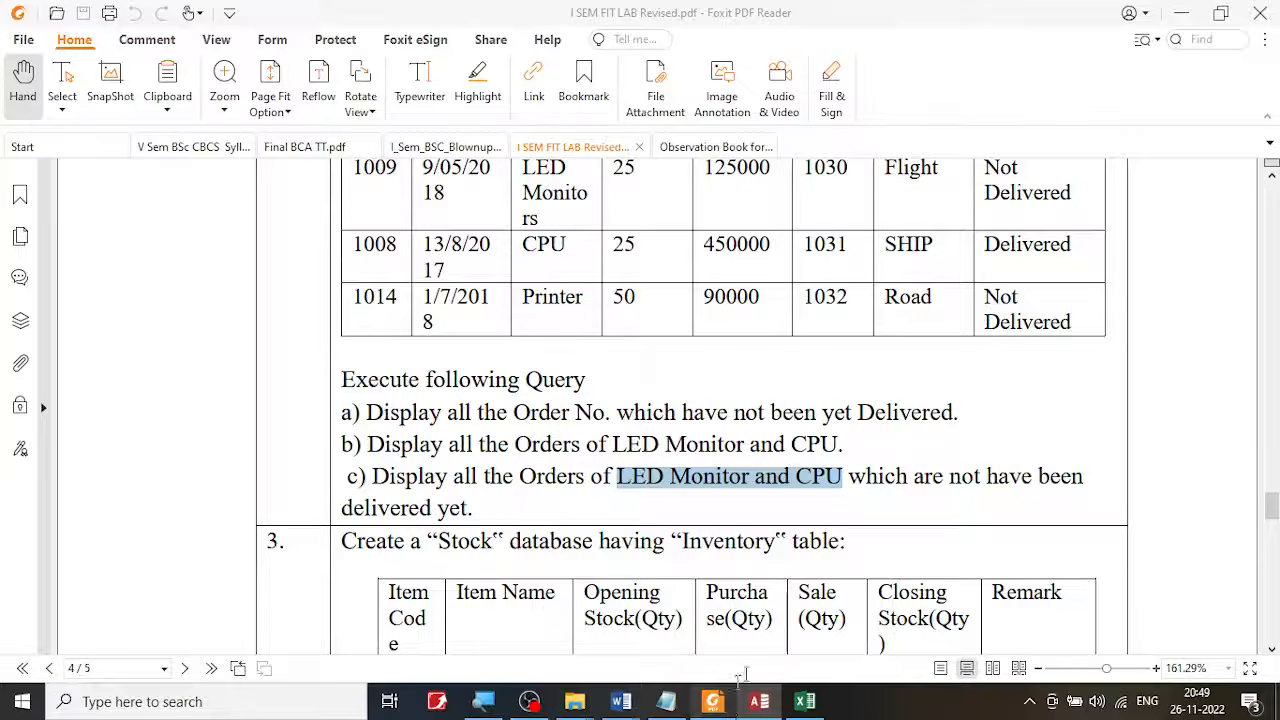
pyautogui.click(806, 703)
pyautogui.click(349, 259)
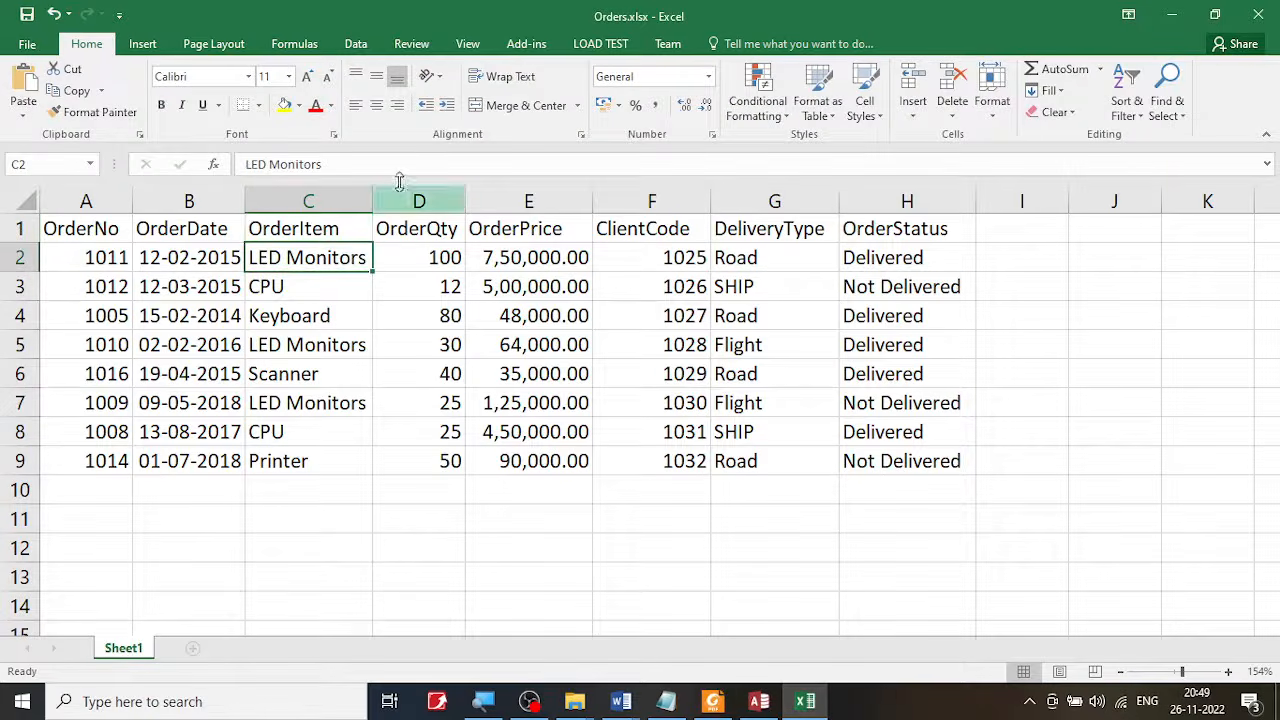
pyautogui.moveTo(280, 171); pyautogui.dragTo(201, 179)
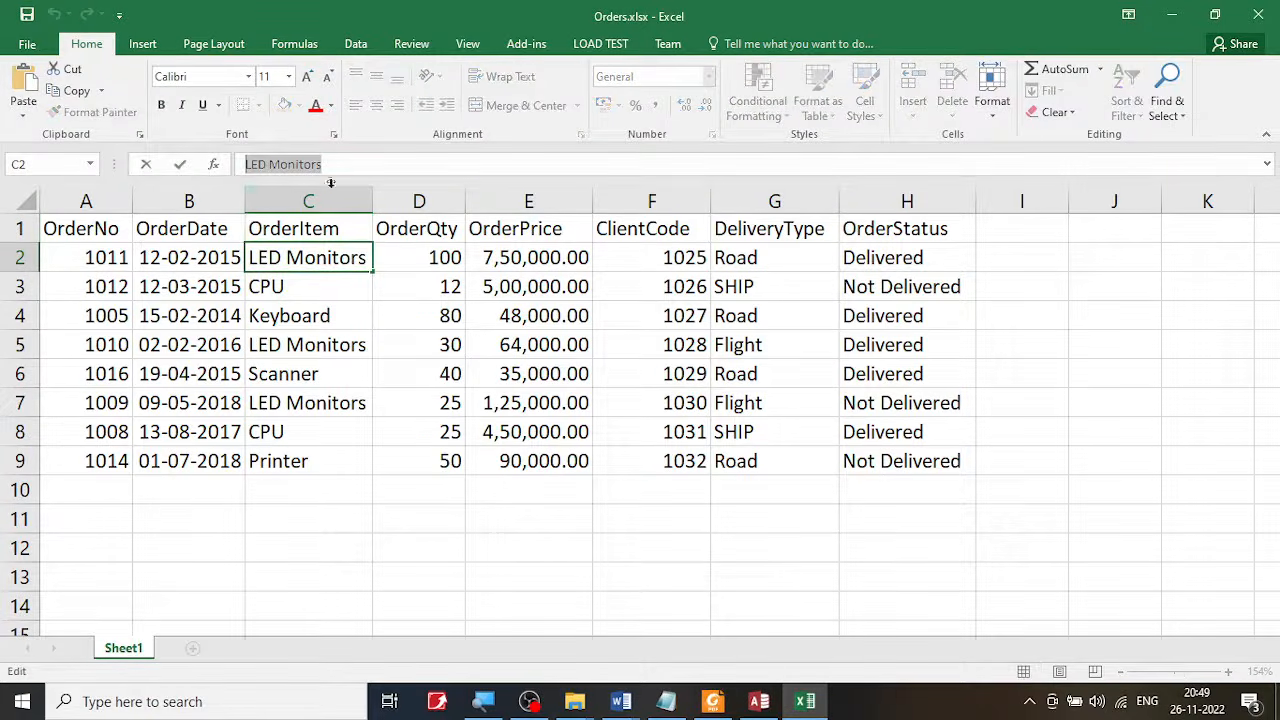
pyautogui.click(766, 708)
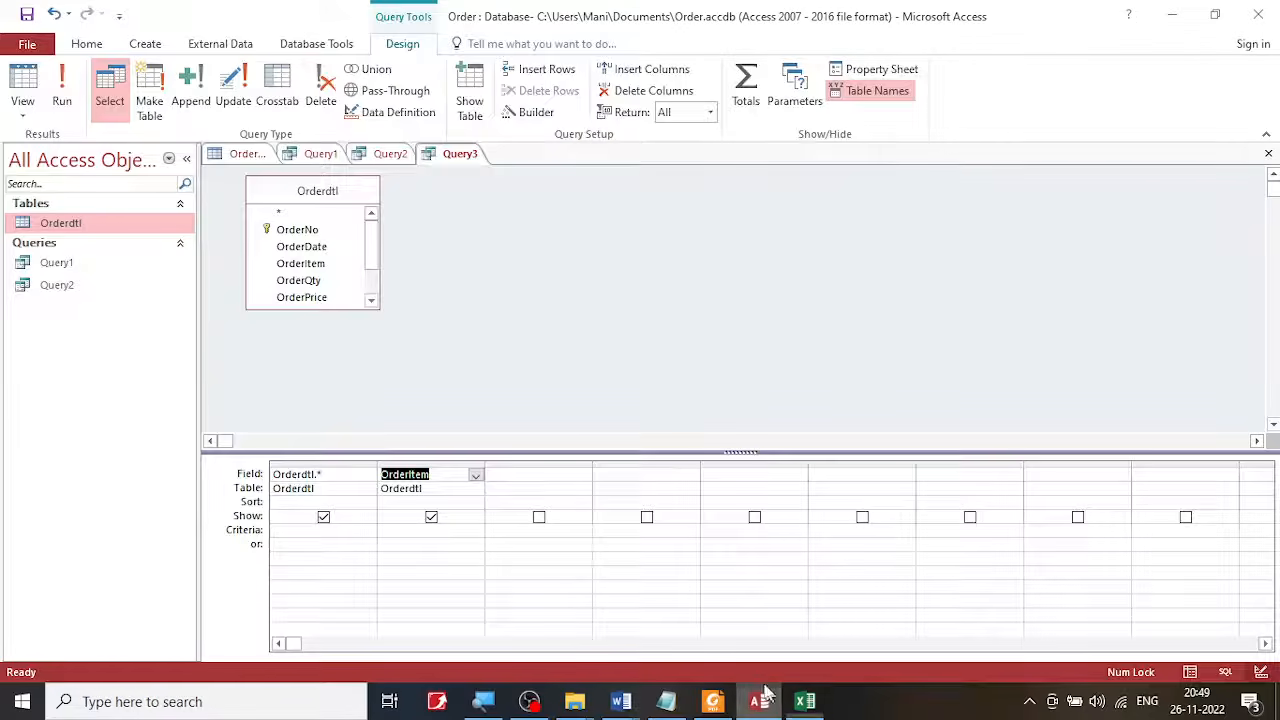
pyautogui.click(429, 536)
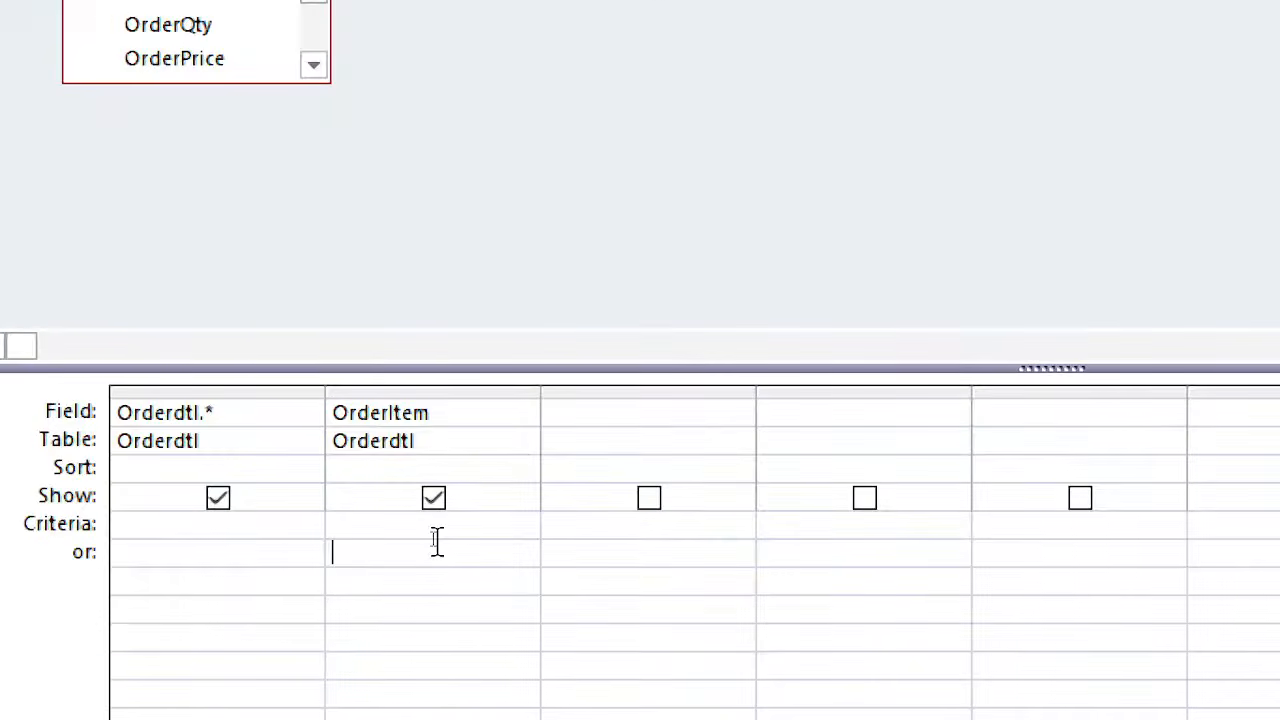
pyautogui.click(469, 520)
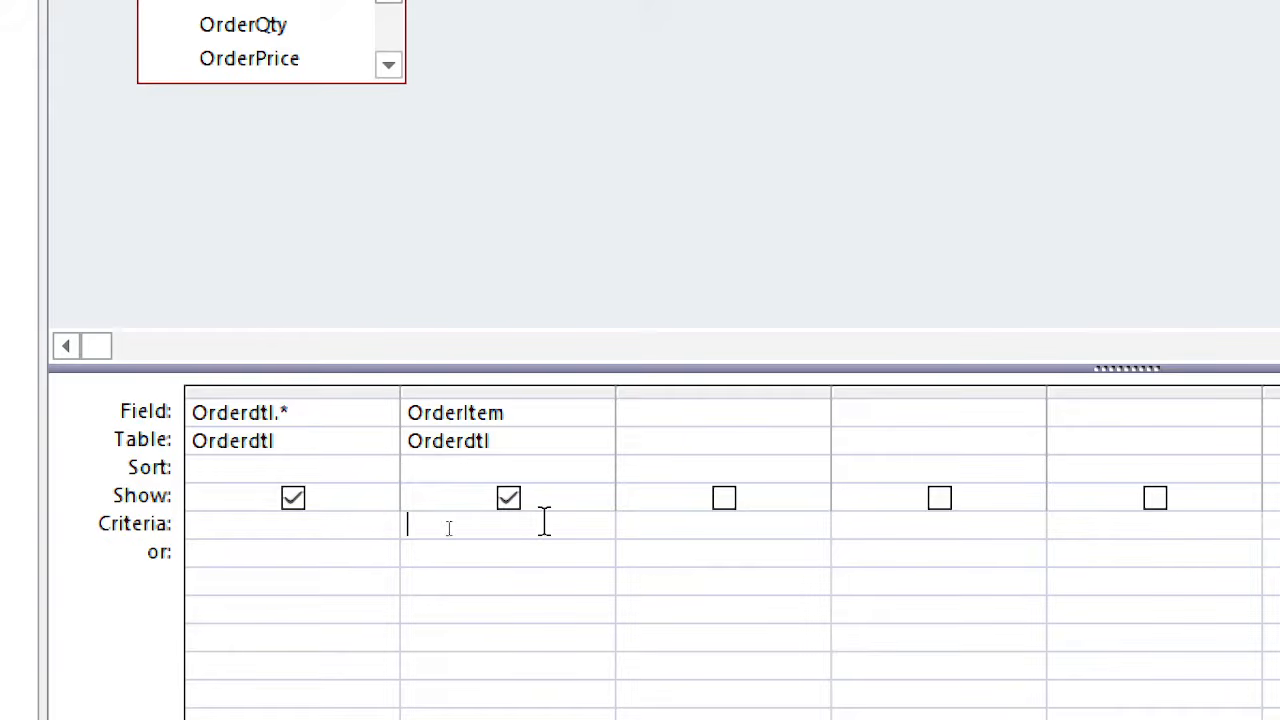
pyautogui.write("'LED Monitors")
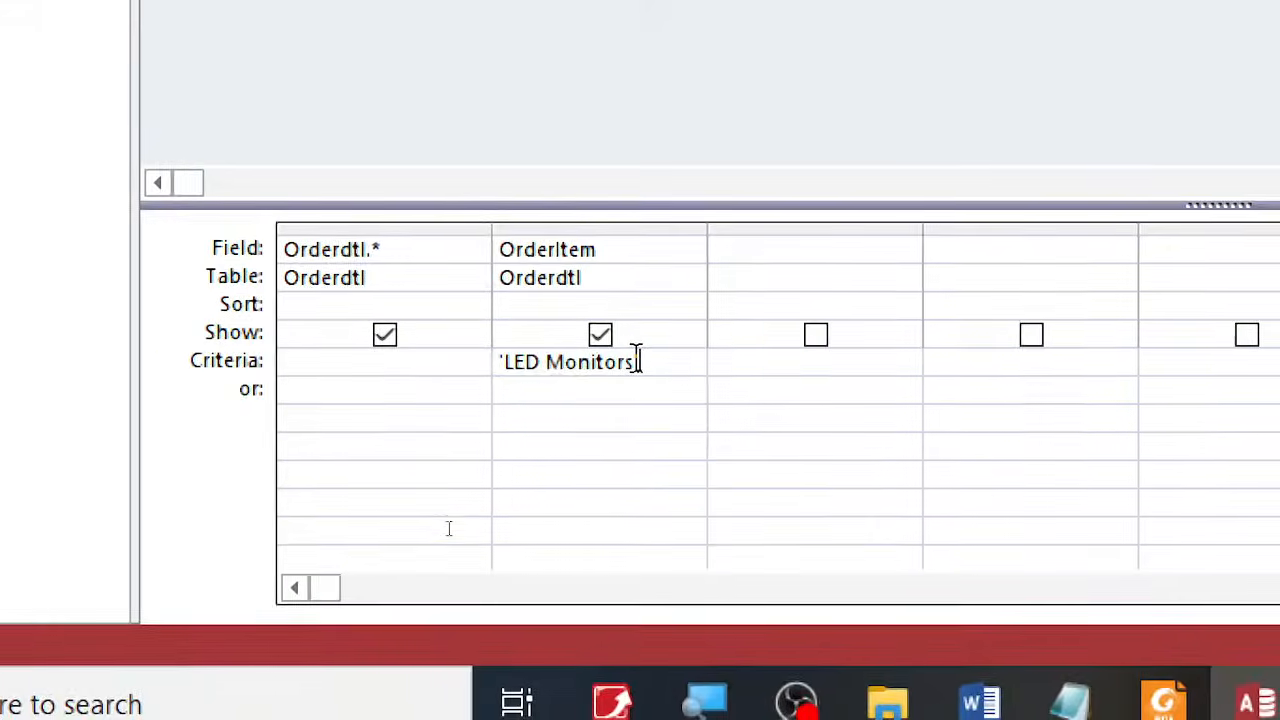
pyautogui.write("'")
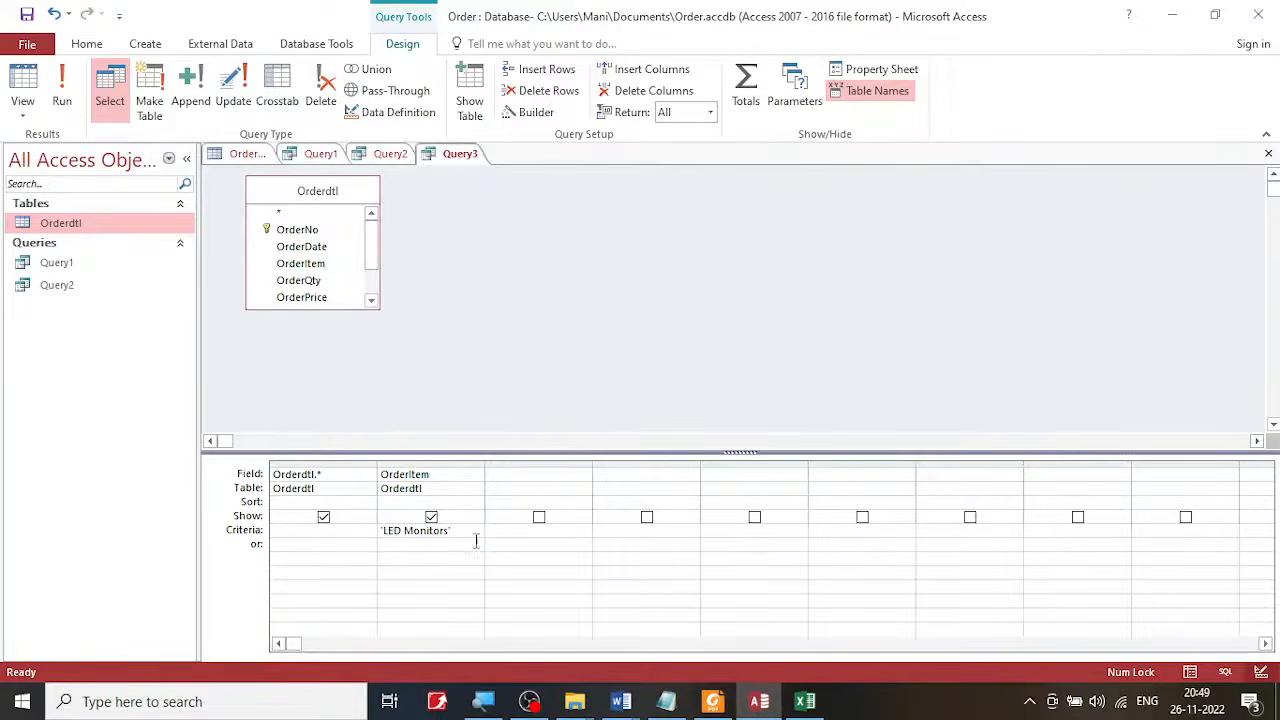
# Copy the CPU item text from Orders.xlsx and enter 'CPU' in single quotes in OrderItem's or row in the Access query.
pyautogui.click(805, 701)
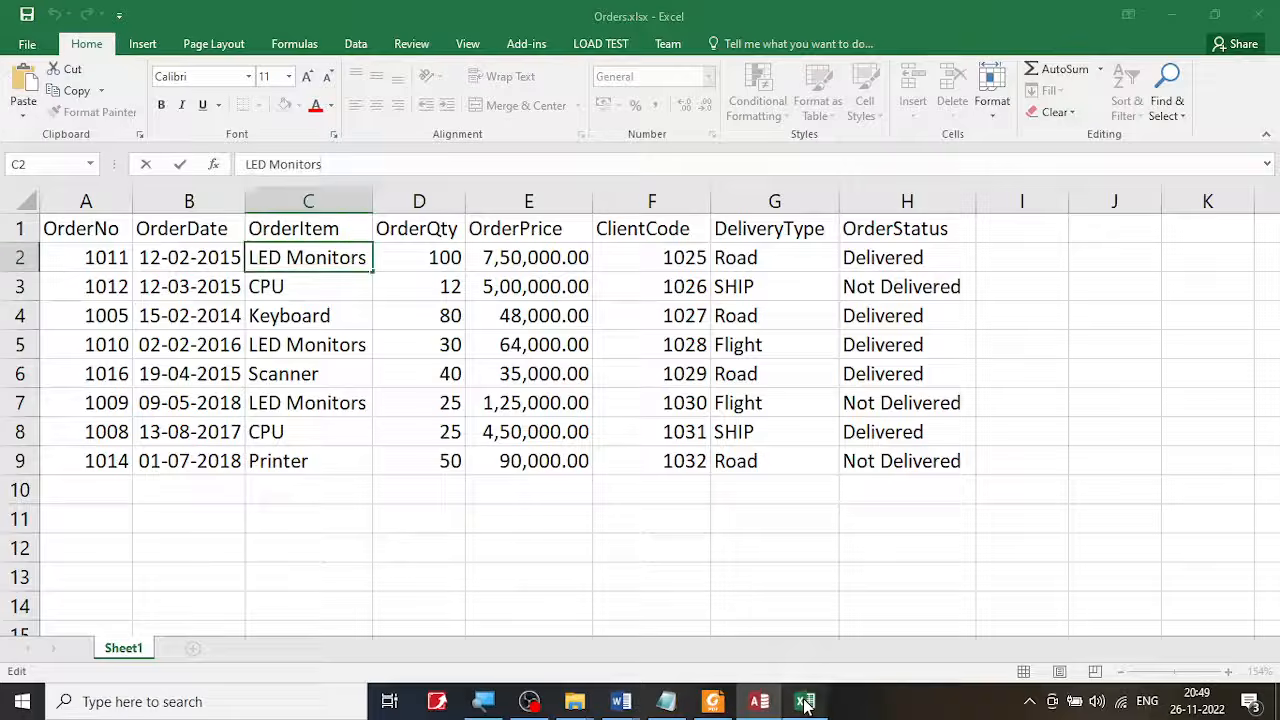
pyautogui.click(329, 285)
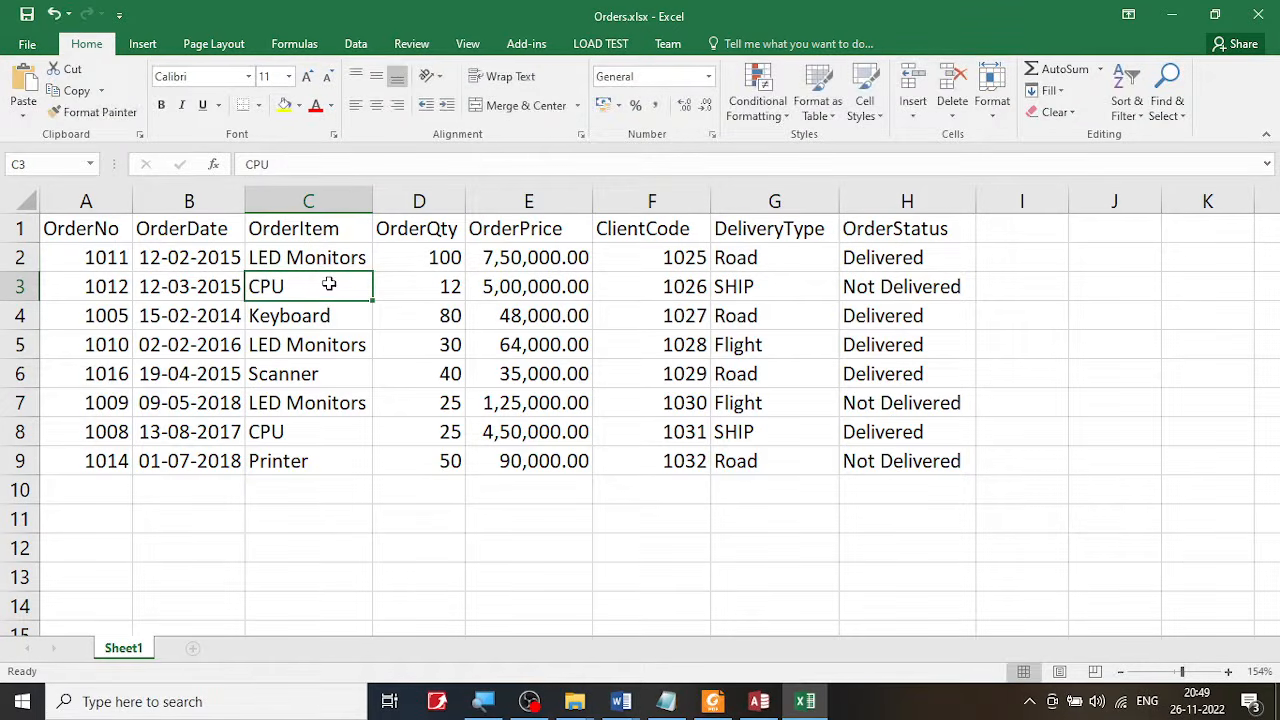
pyautogui.moveTo(289, 163); pyautogui.dragTo(233, 167)
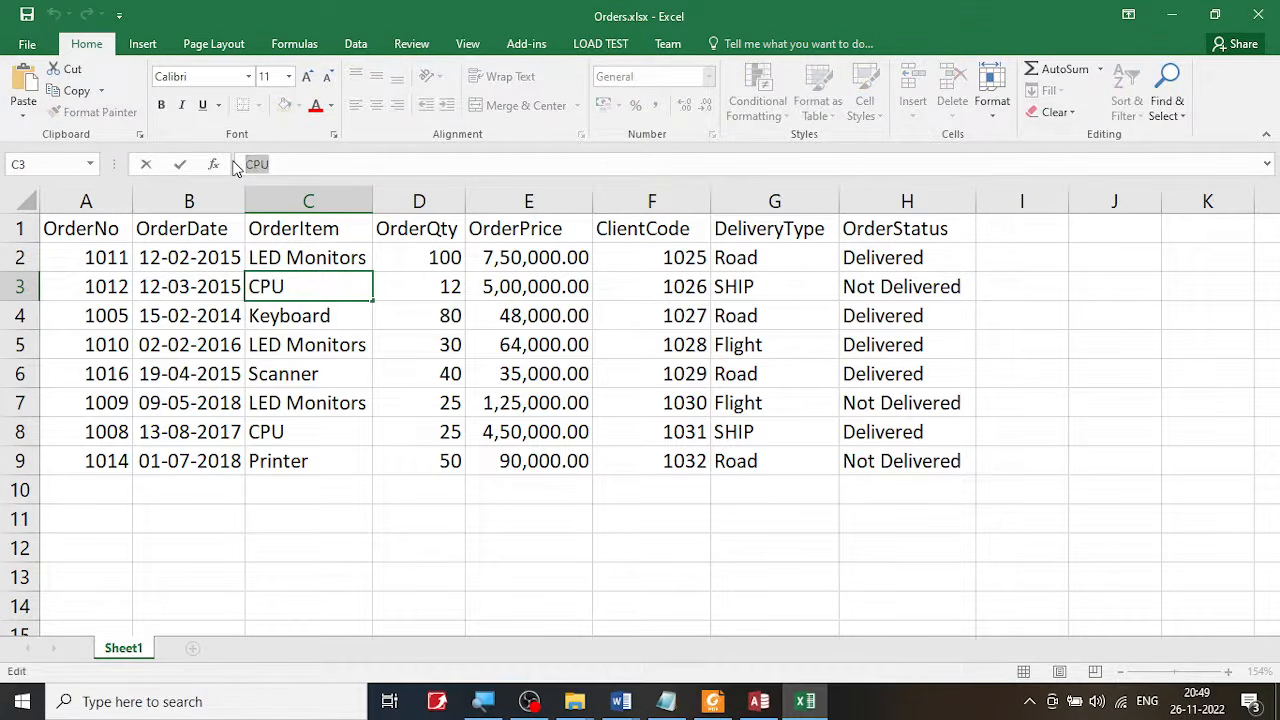
pyautogui.click(712, 701)
pyautogui.moveTo(818, 480); pyautogui.dragTo(878, 478)
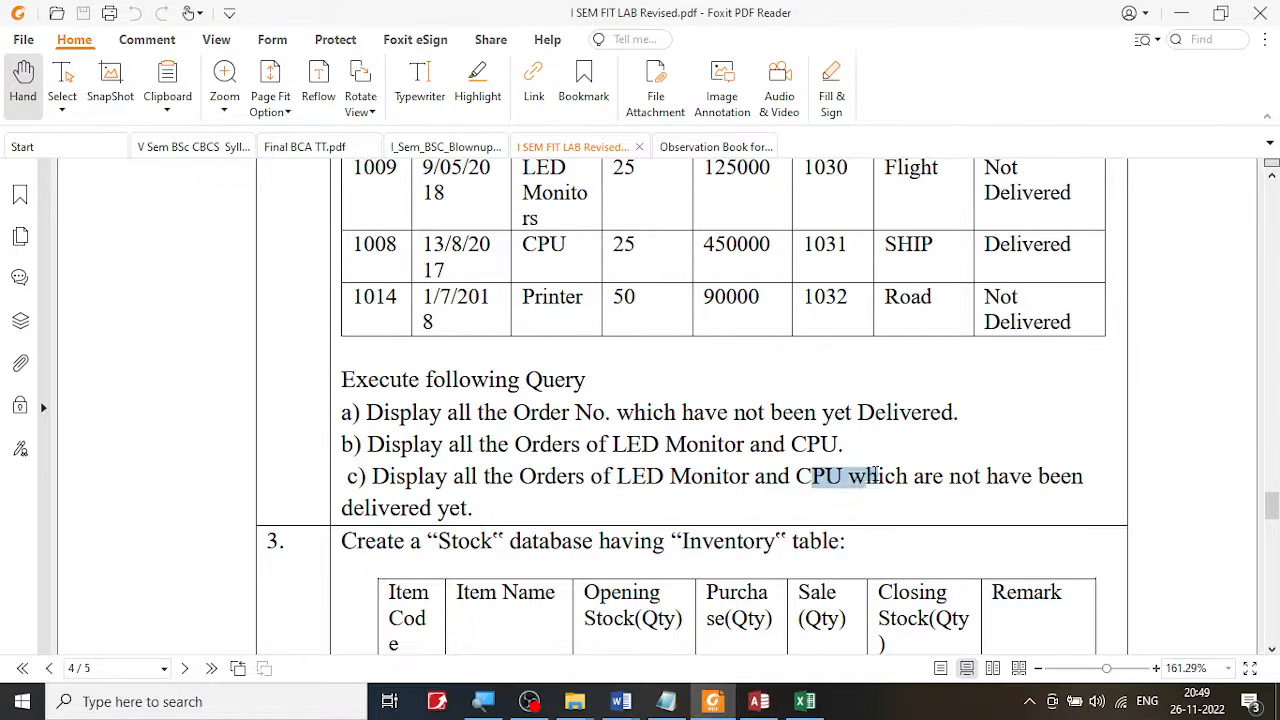
pyautogui.click(759, 701)
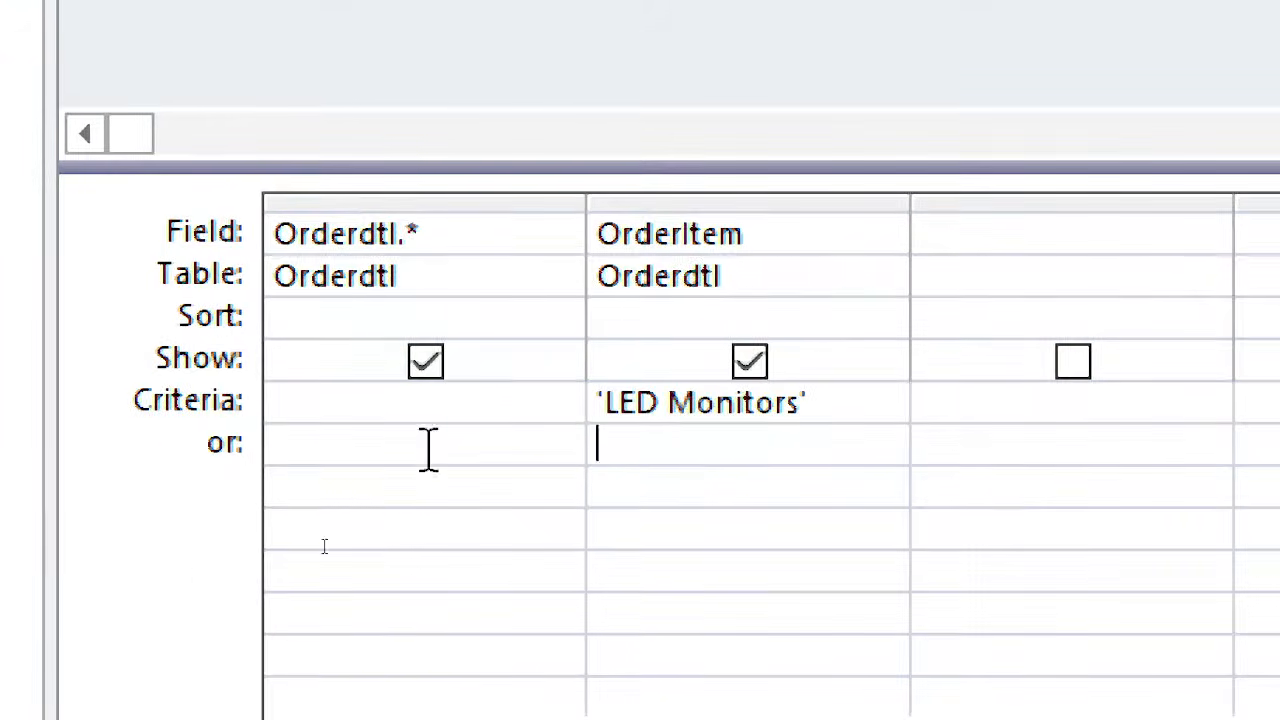
pyautogui.write("'CPU'")
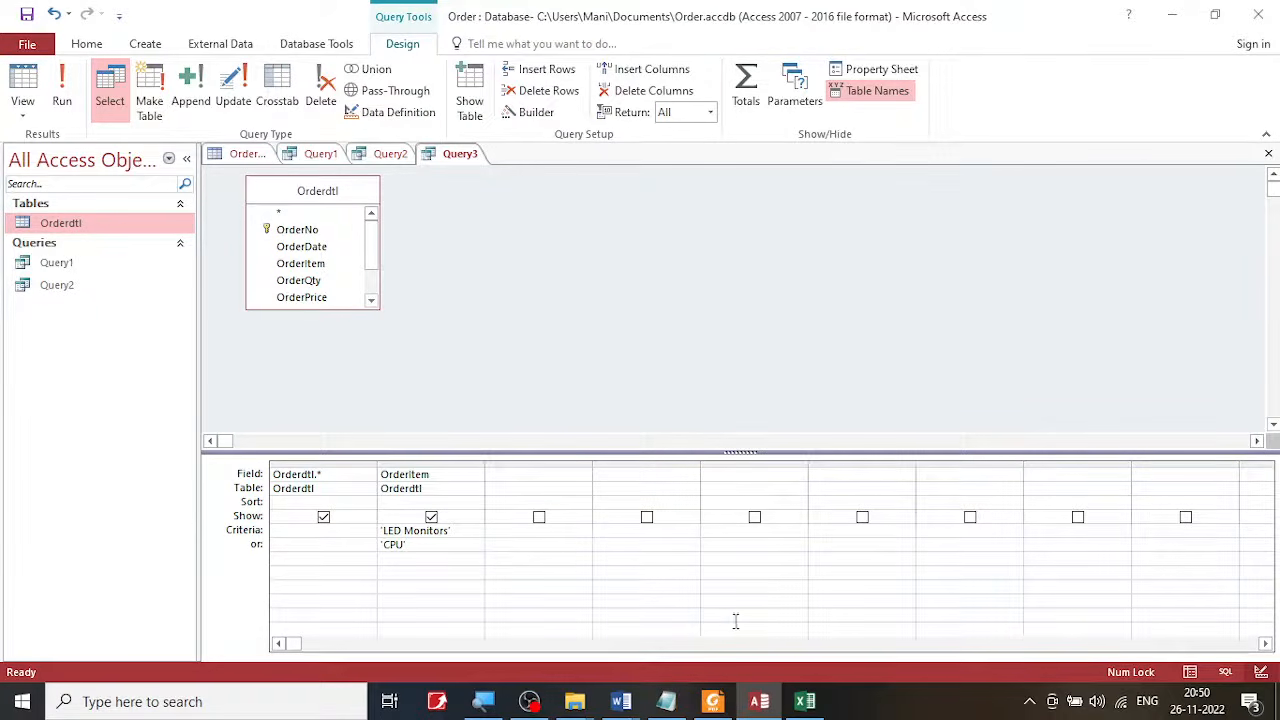
# Reread query c)'s delivery condition in the lab PDF and copy the Not Delivered text from the OrderStatus column in Orders.xlsx.
pyautogui.moveTo(712, 701)
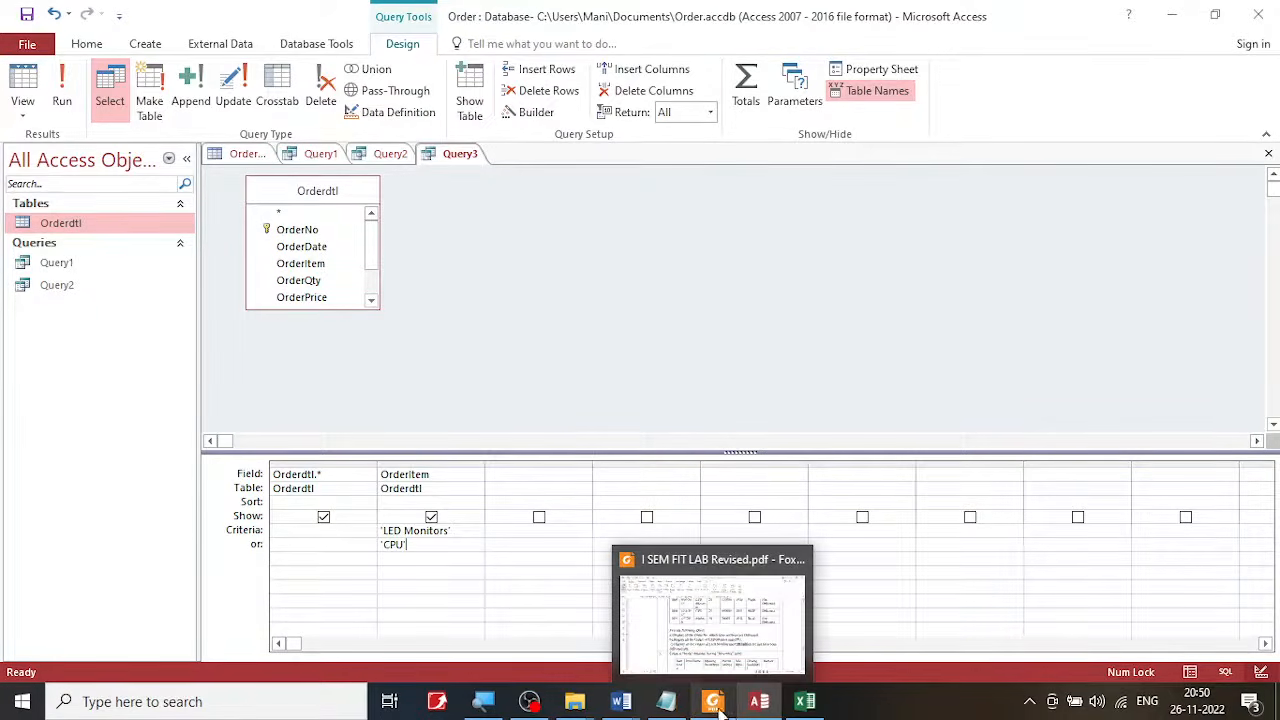
pyautogui.click(775, 637)
pyautogui.click(1003, 479)
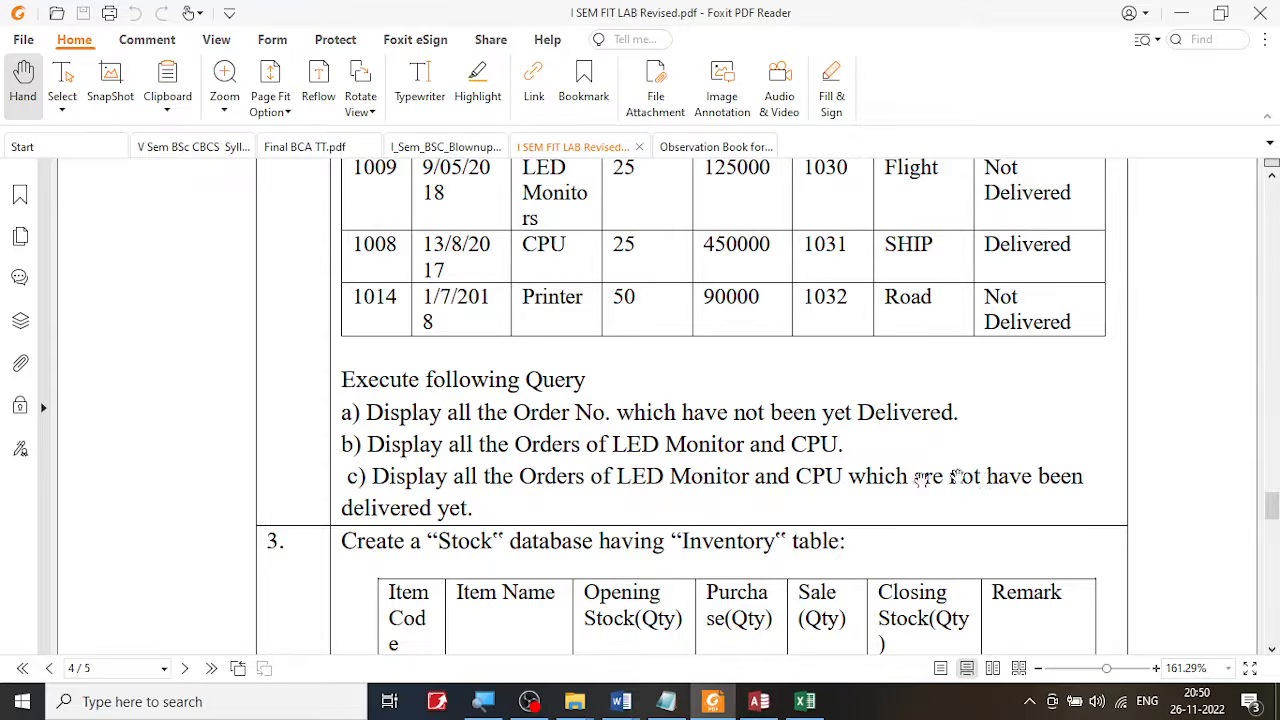
pyautogui.moveTo(971, 476); pyautogui.dragTo(1106, 474)
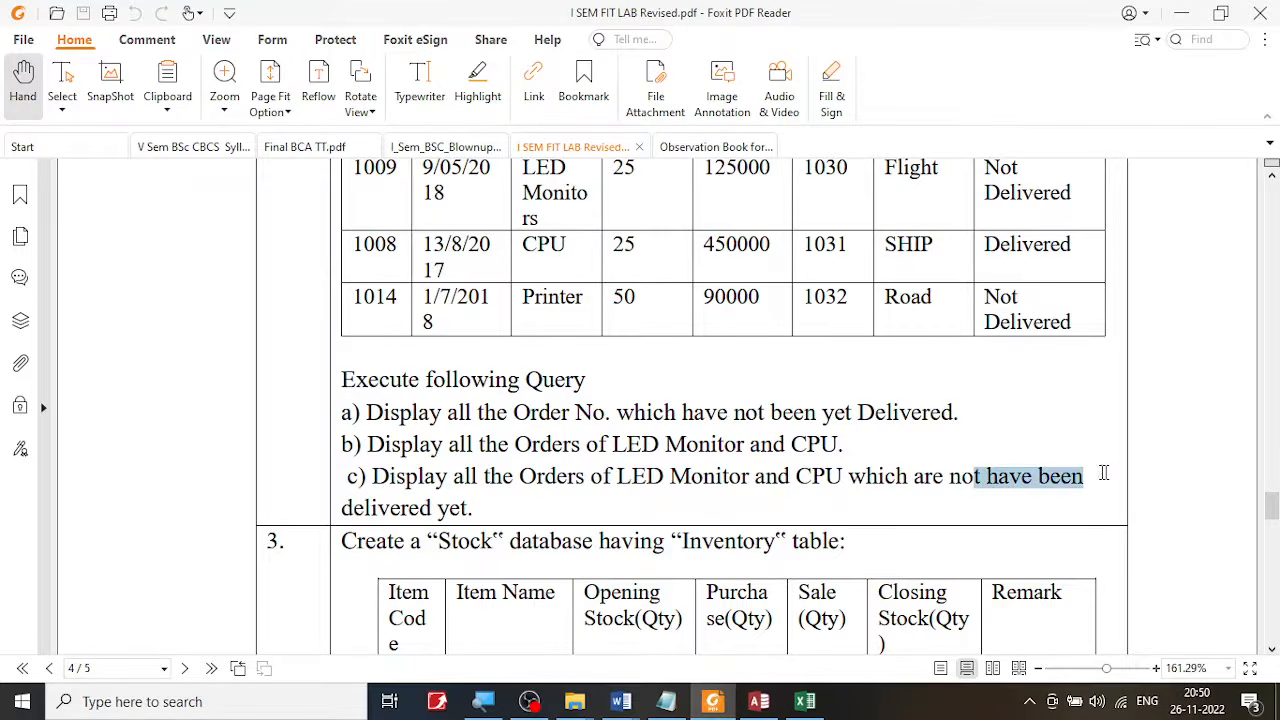
pyautogui.moveTo(583, 497); pyautogui.dragTo(371, 508)
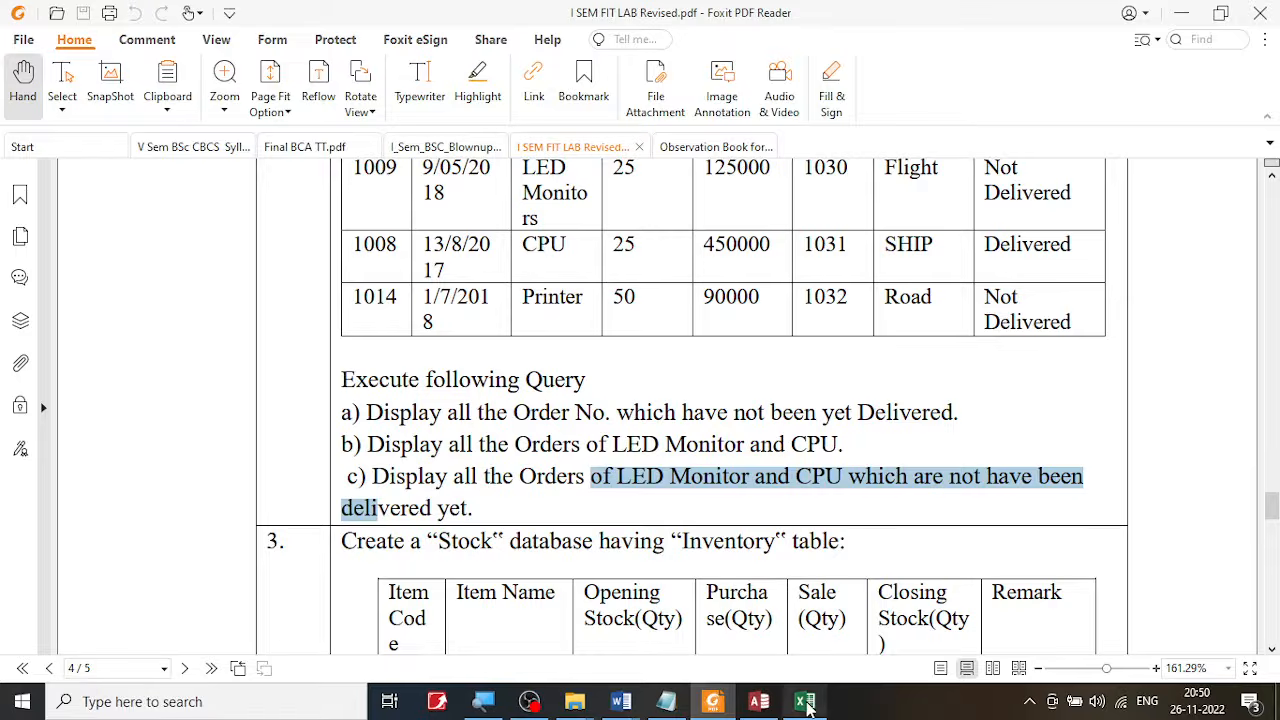
pyautogui.click(805, 701)
pyautogui.click(895, 287)
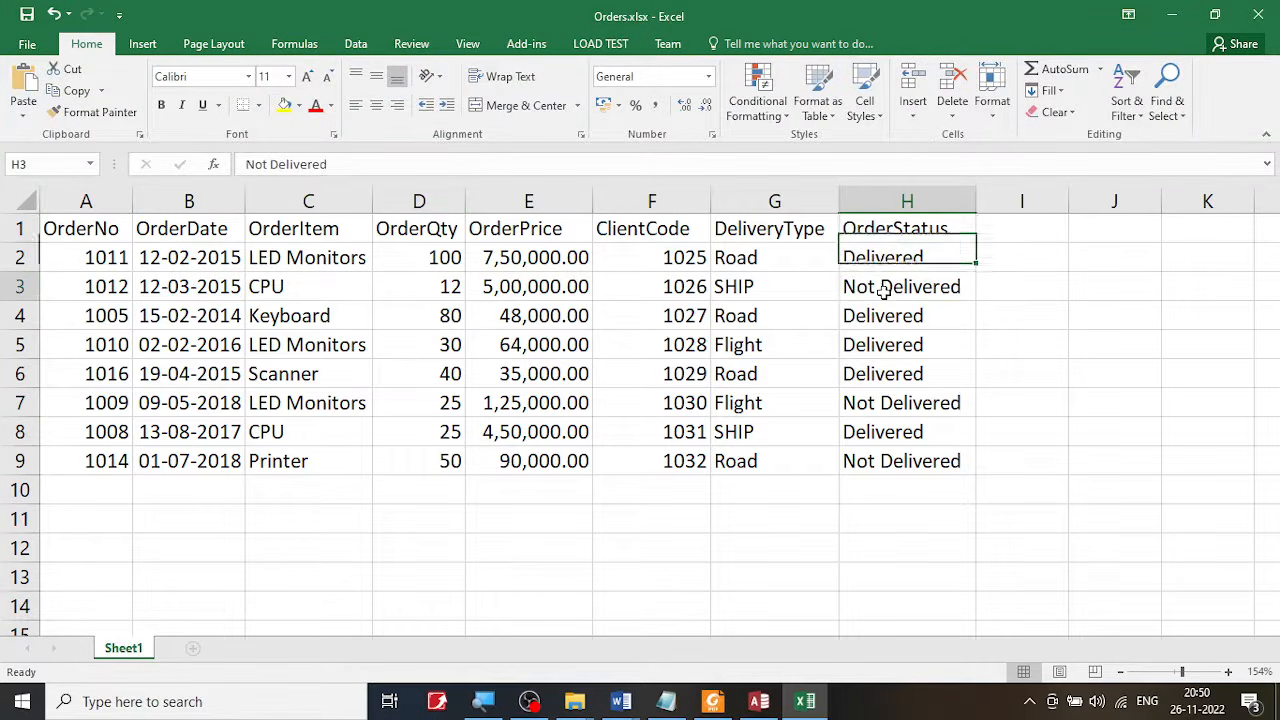
pyautogui.moveTo(368, 165); pyautogui.dragTo(229, 170)
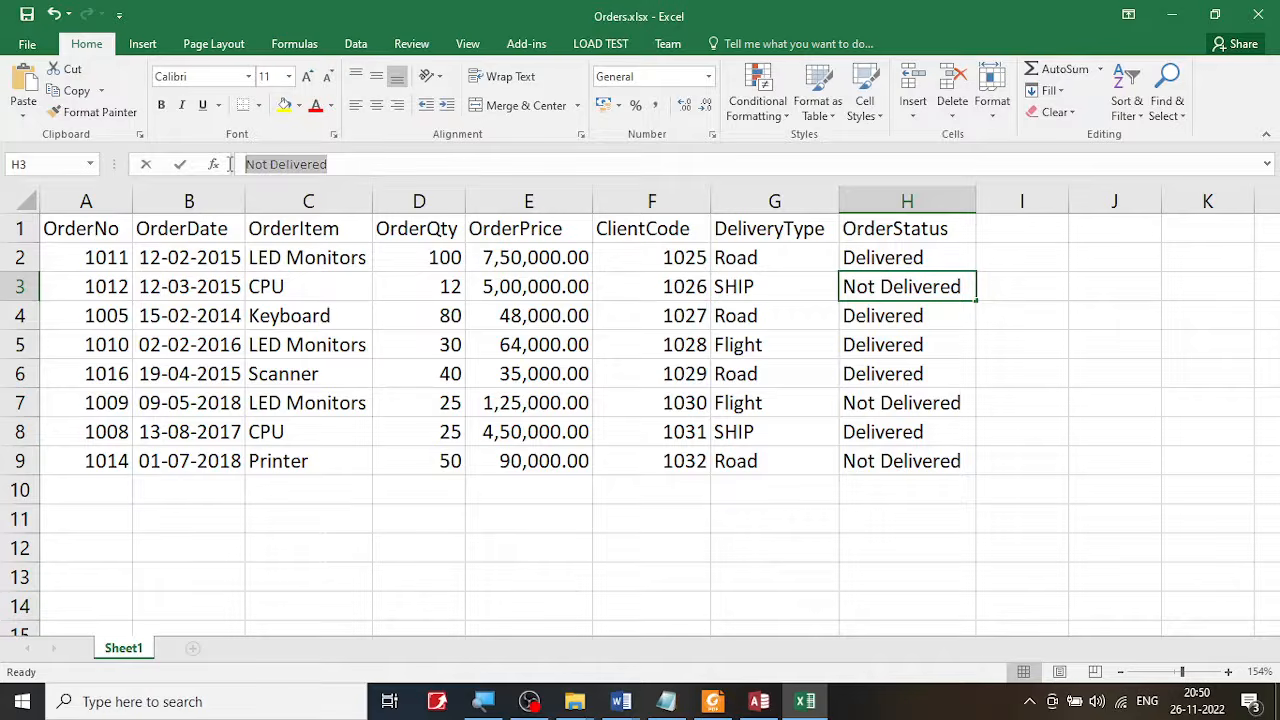
# Return to Access and add OrderStatus as the third field of the query.
pyautogui.click(759, 701)
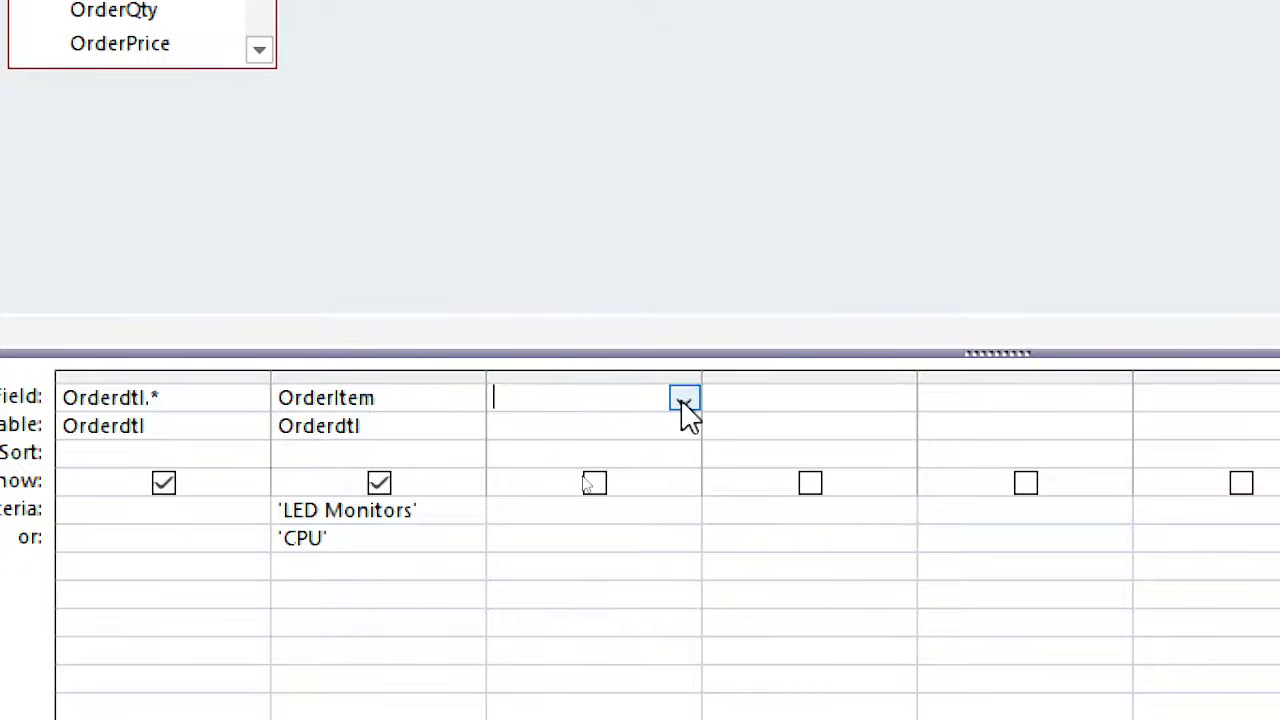
pyautogui.click(685, 405)
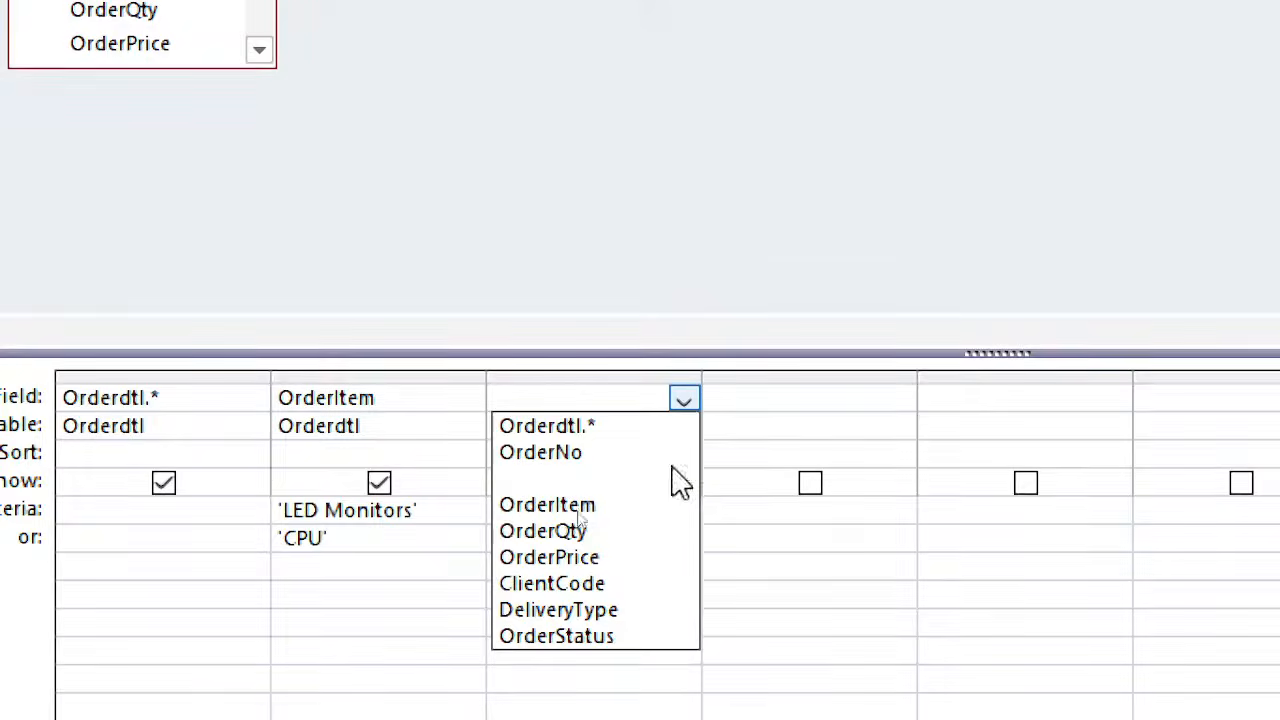
pyautogui.click(636, 640)
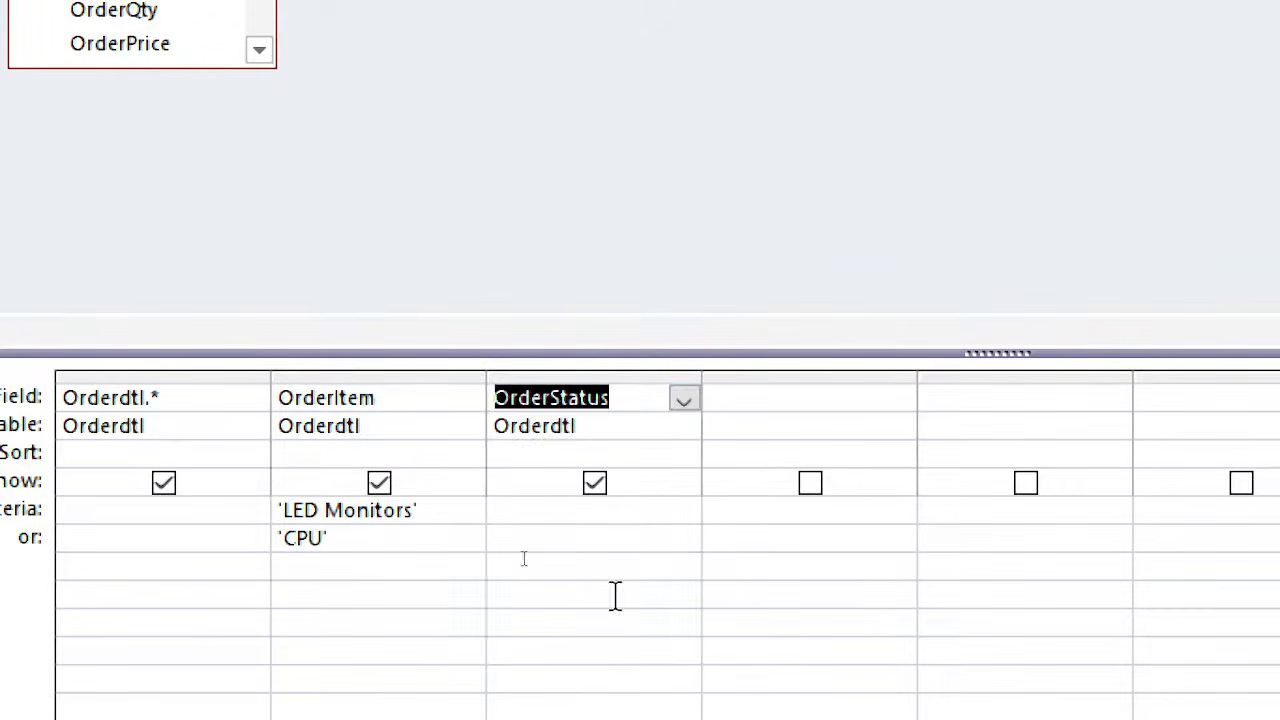
# Enter 'Not Delivered' in single quotes as OrderStatus's criterion, and clear the entry again.
pyautogui.click(348, 516)
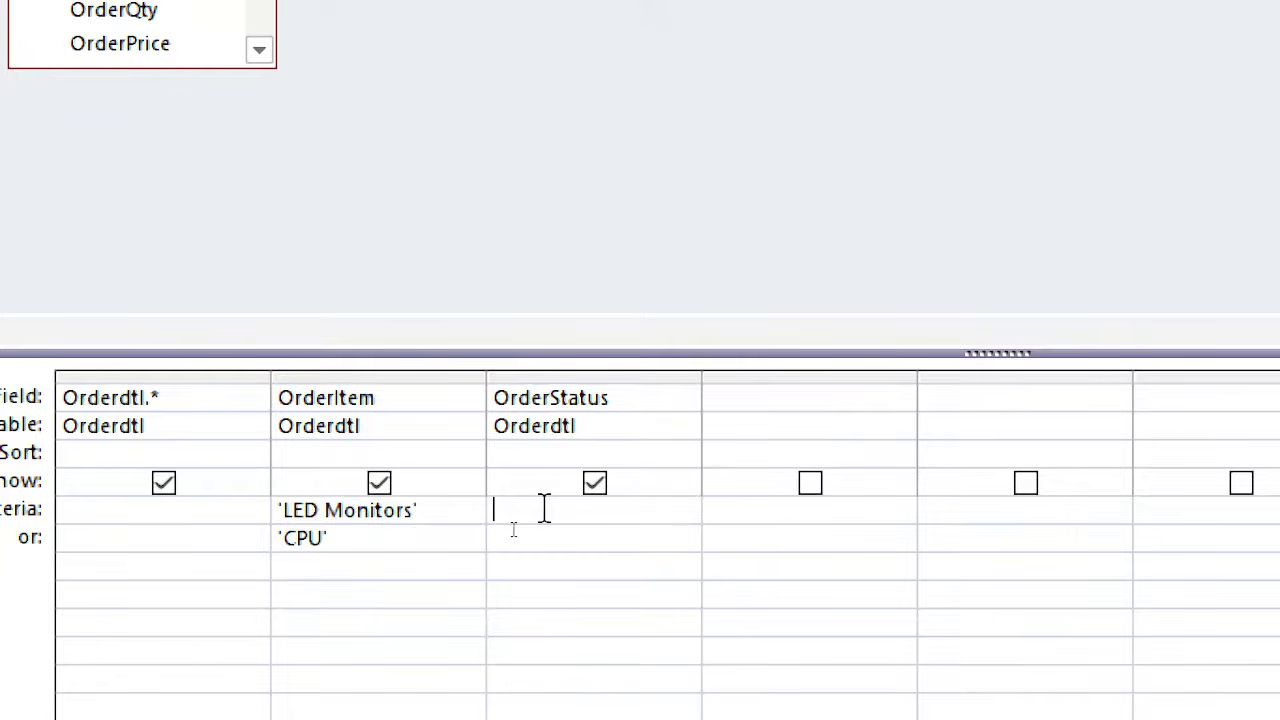
pyautogui.write("'Not Delivered'")
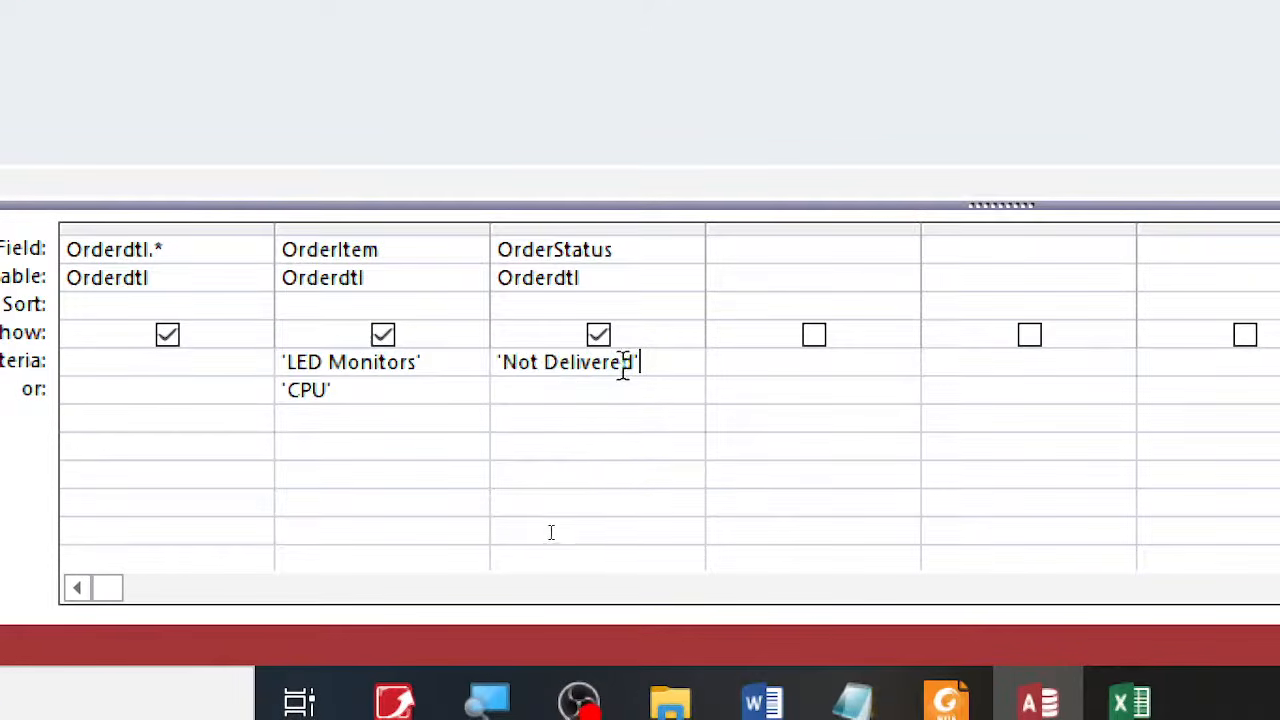
pyautogui.moveTo(669, 362); pyautogui.dragTo(482, 338)
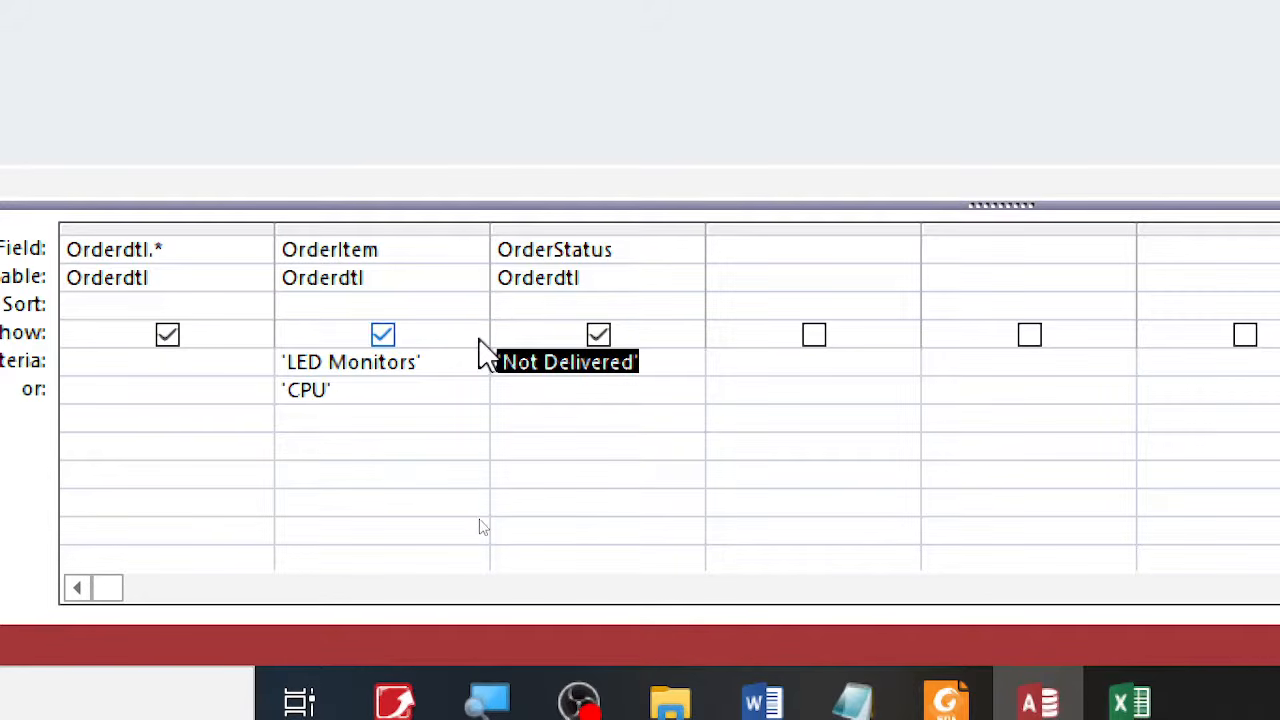
pyautogui.press('Delete')
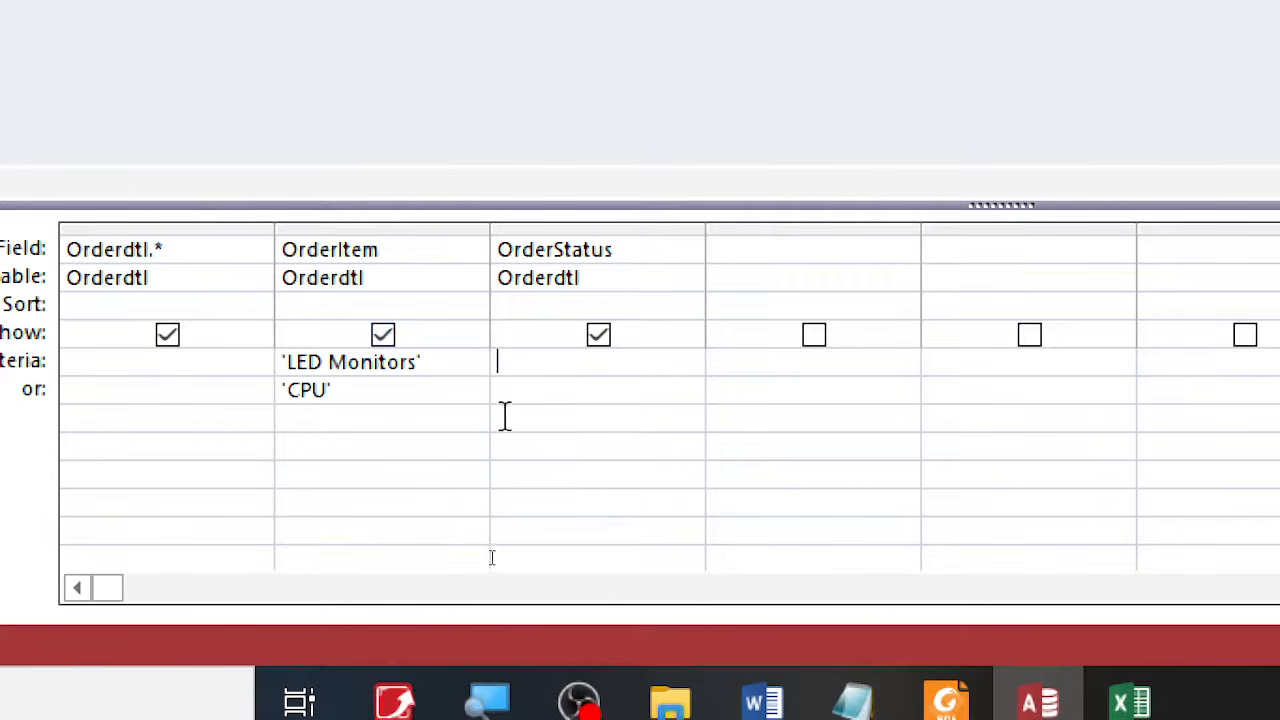
# Try Not Delivered without quotes as OrderStatus's criterion, and clear the entry.
pyautogui.write("'")
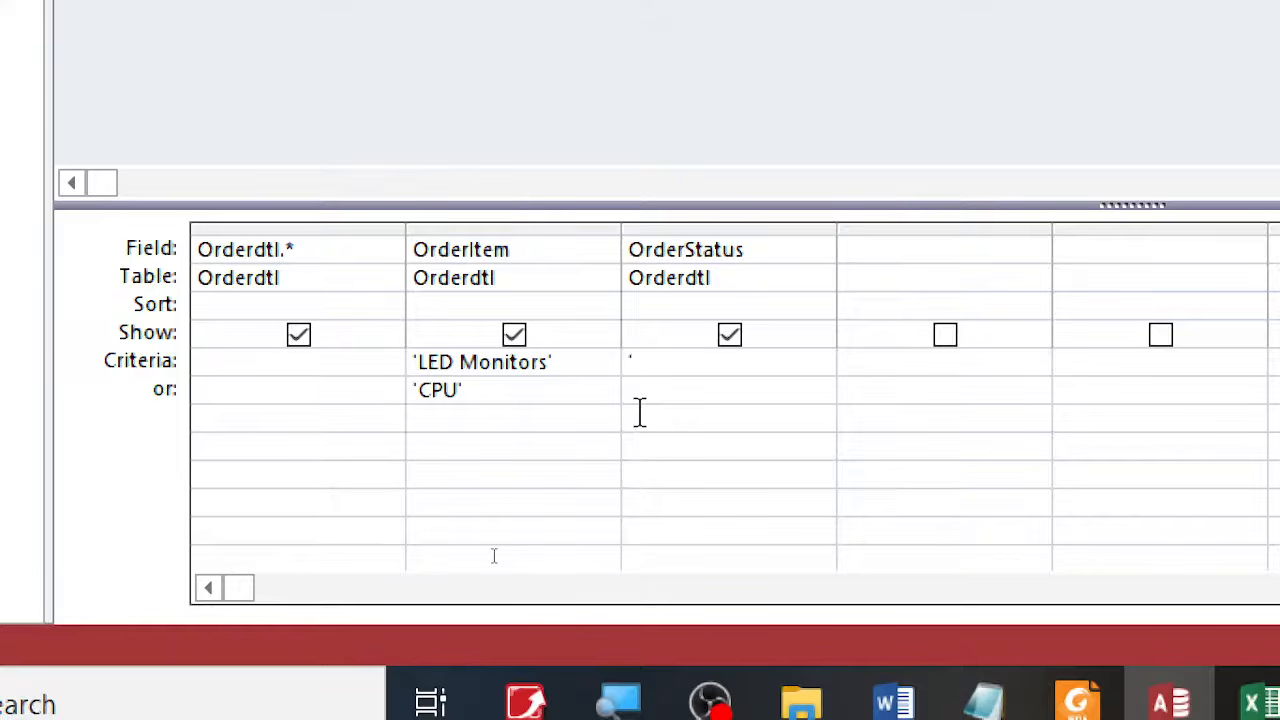
pyautogui.press('BackSpace')
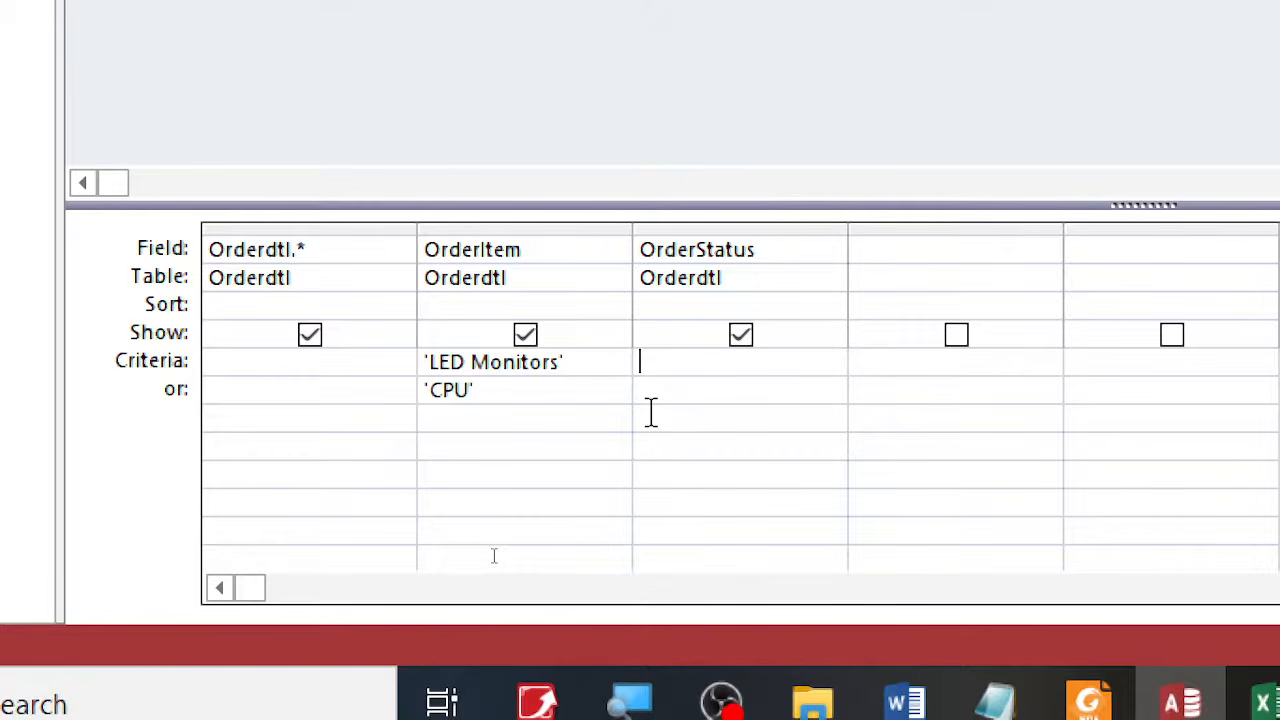
pyautogui.write('Not Delivered')
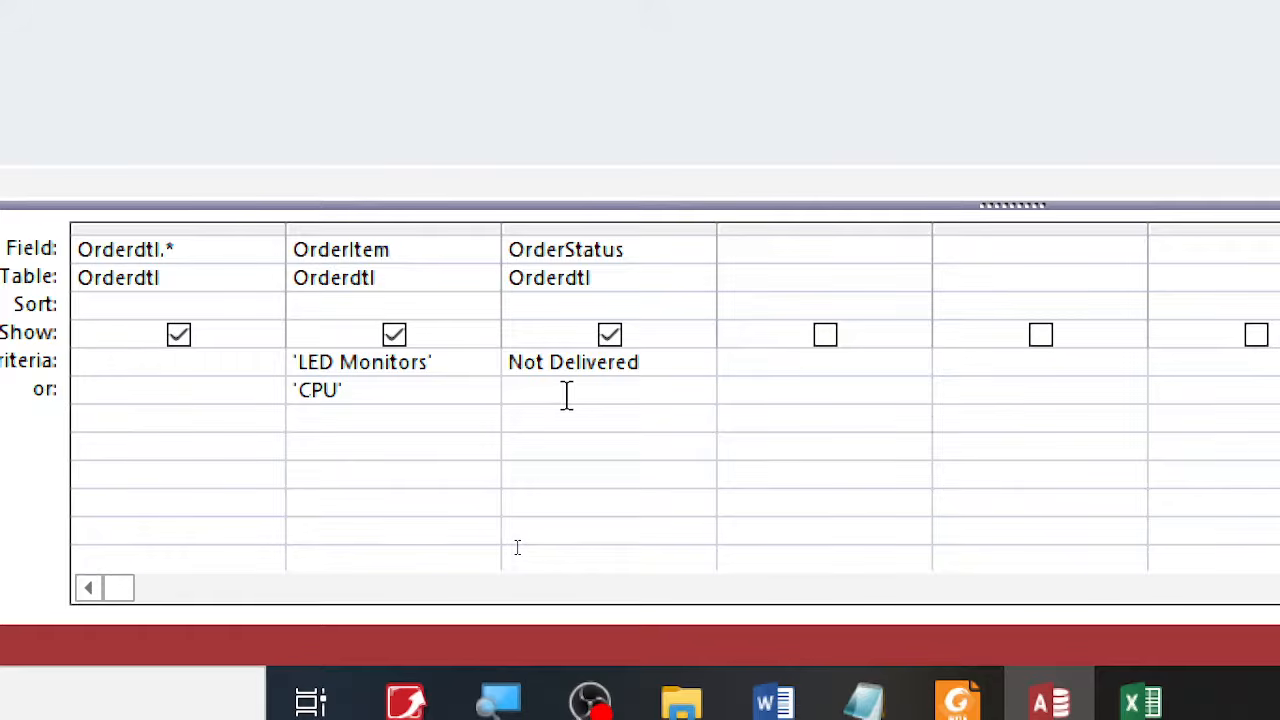
pyautogui.click(566, 395)
pyautogui.moveTo(551, 363); pyautogui.dragTo(500, 362)
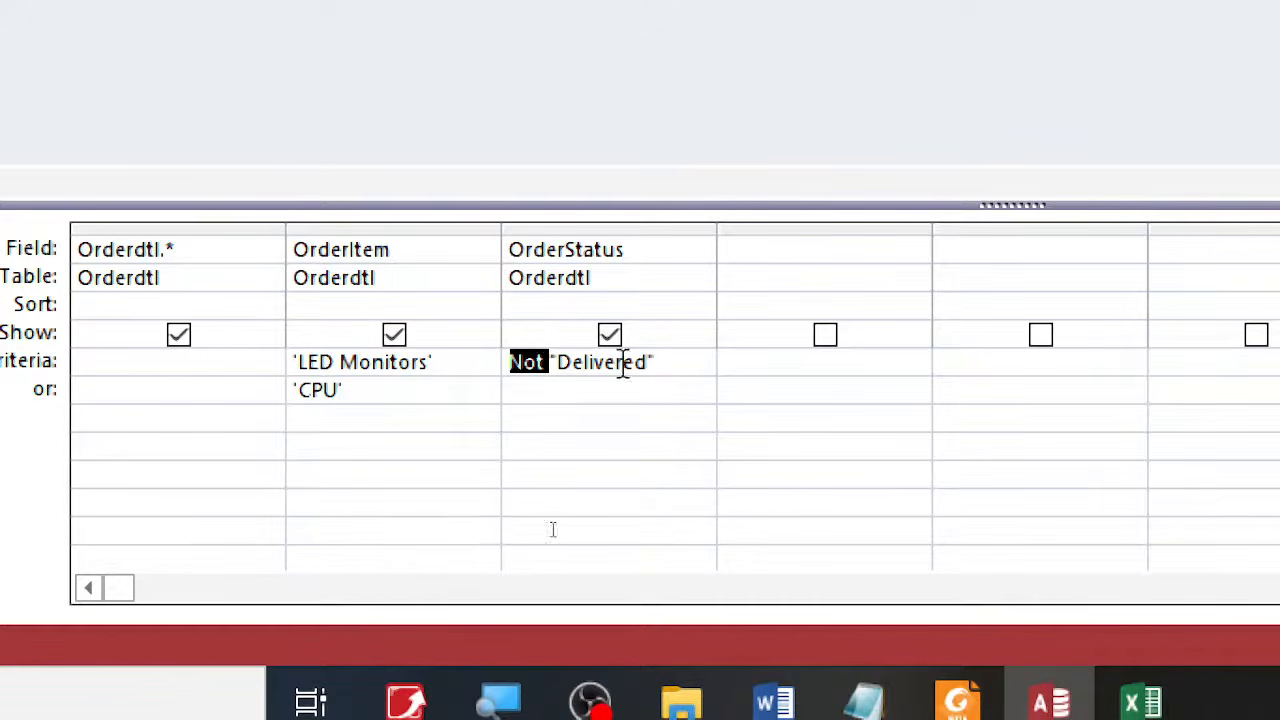
pyautogui.moveTo(692, 373); pyautogui.dragTo(510, 372)
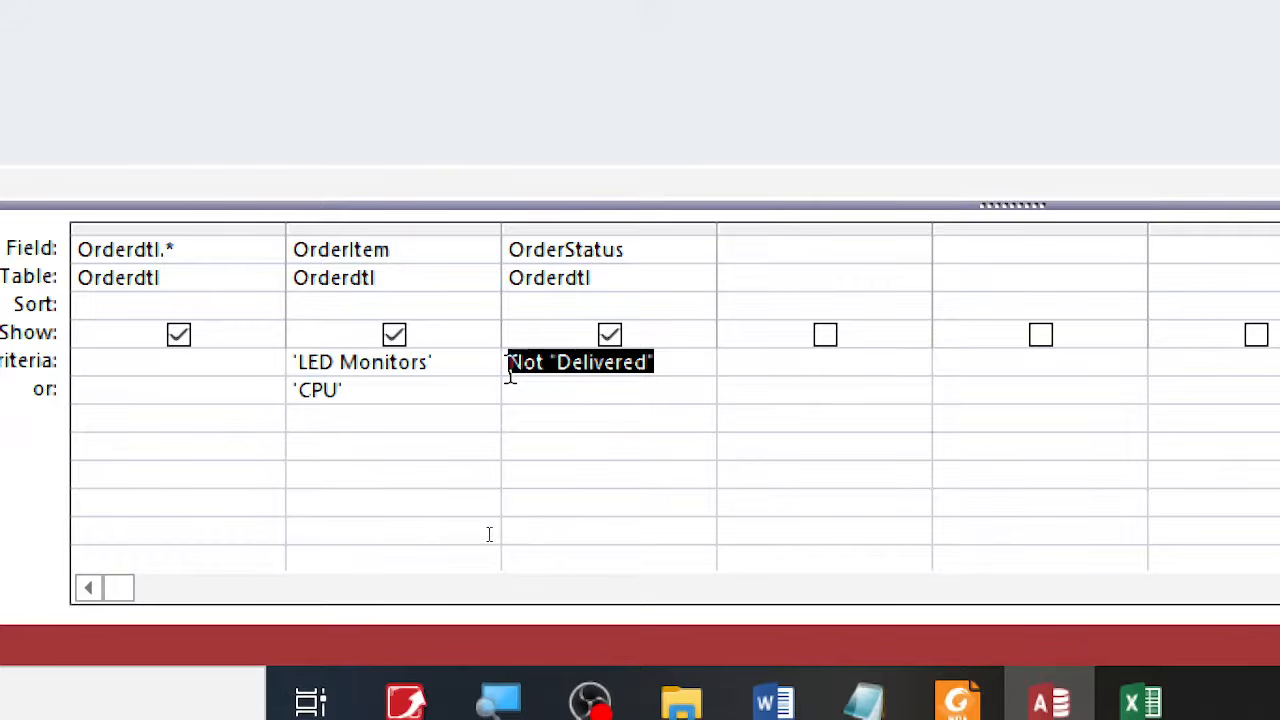
pyautogui.press('Delete')
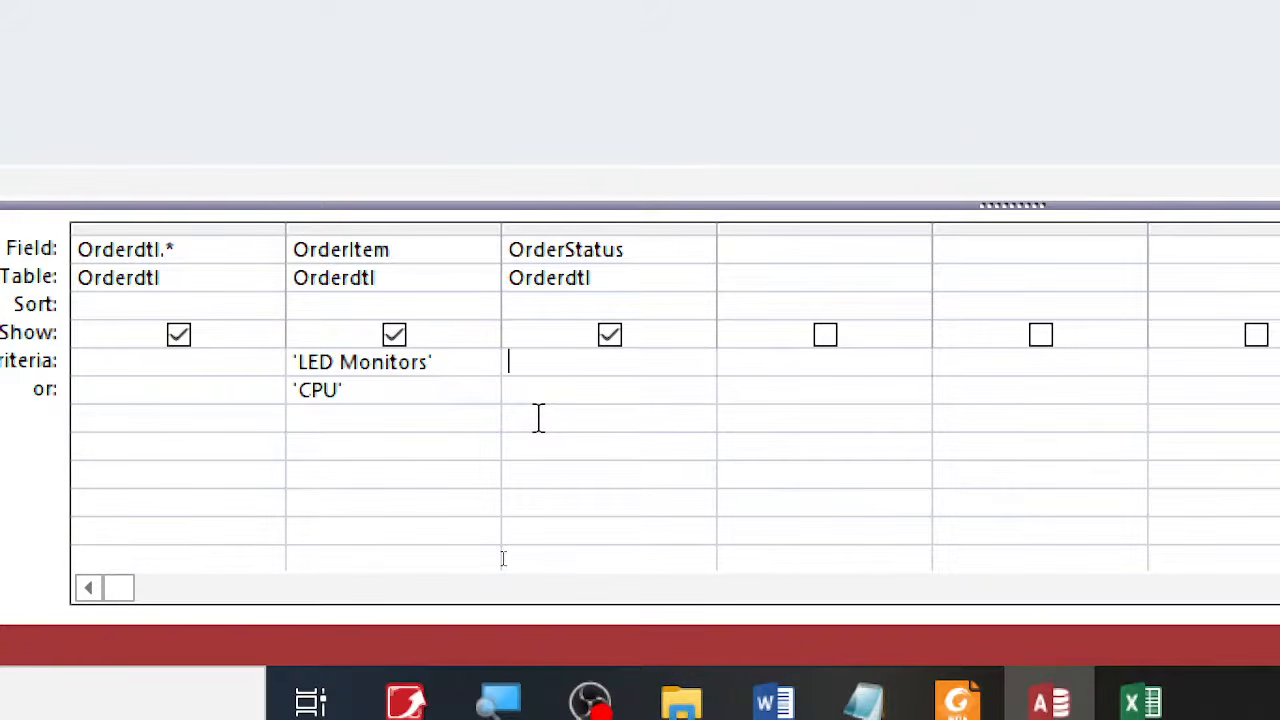
# Enter 'Not Delivered' in single quotes in both the criteria row and the or row of OrderStatus.
pyautogui.write("'Not Delivered'")
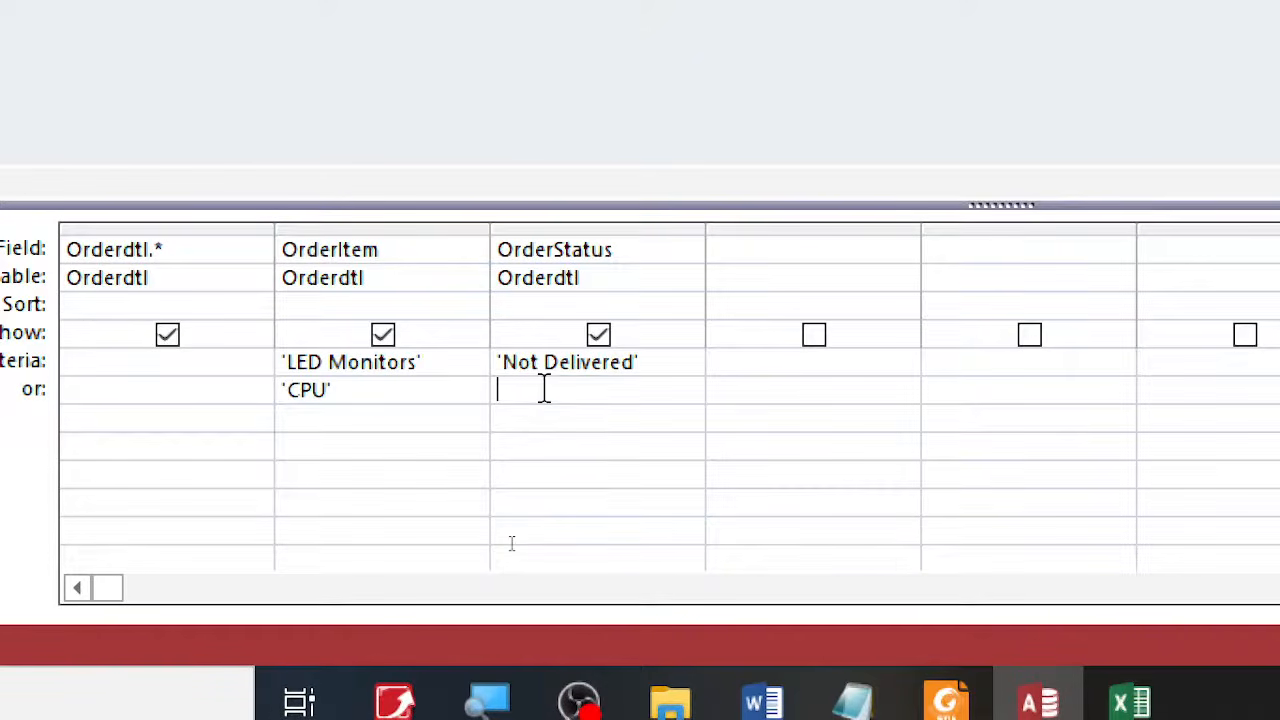
pyautogui.write("'Not Delivered")
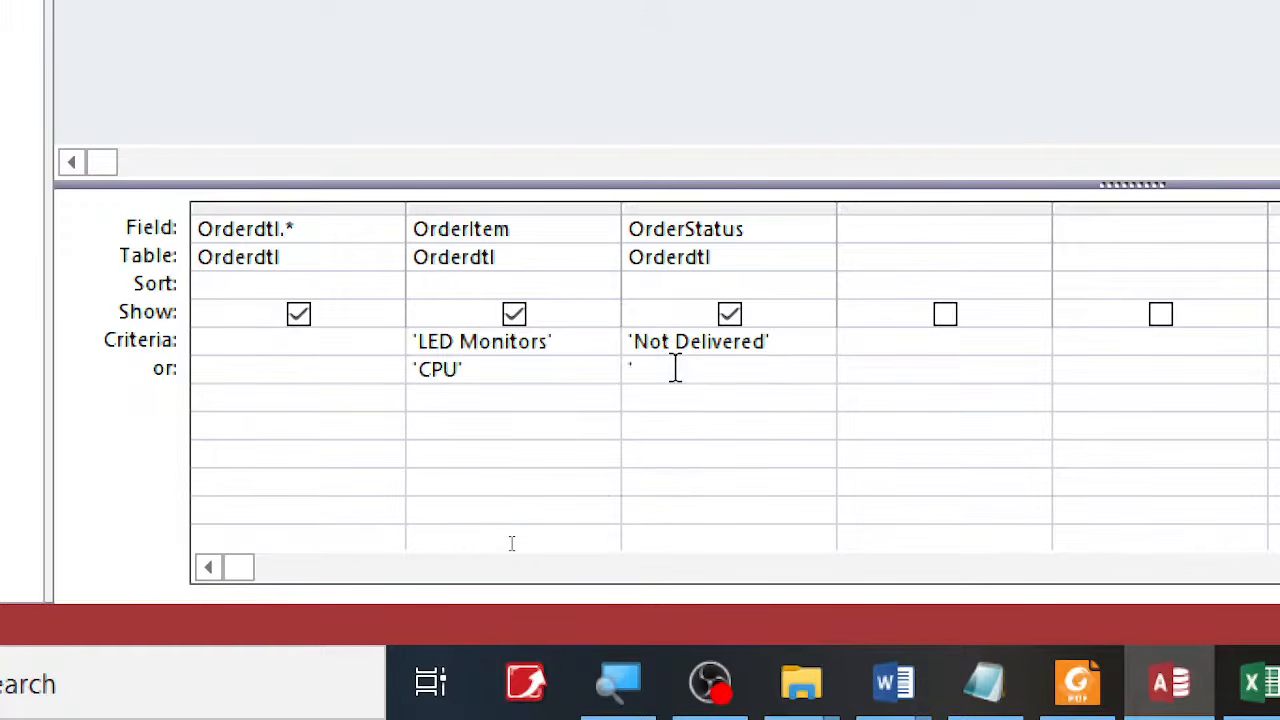
pyautogui.write("'")
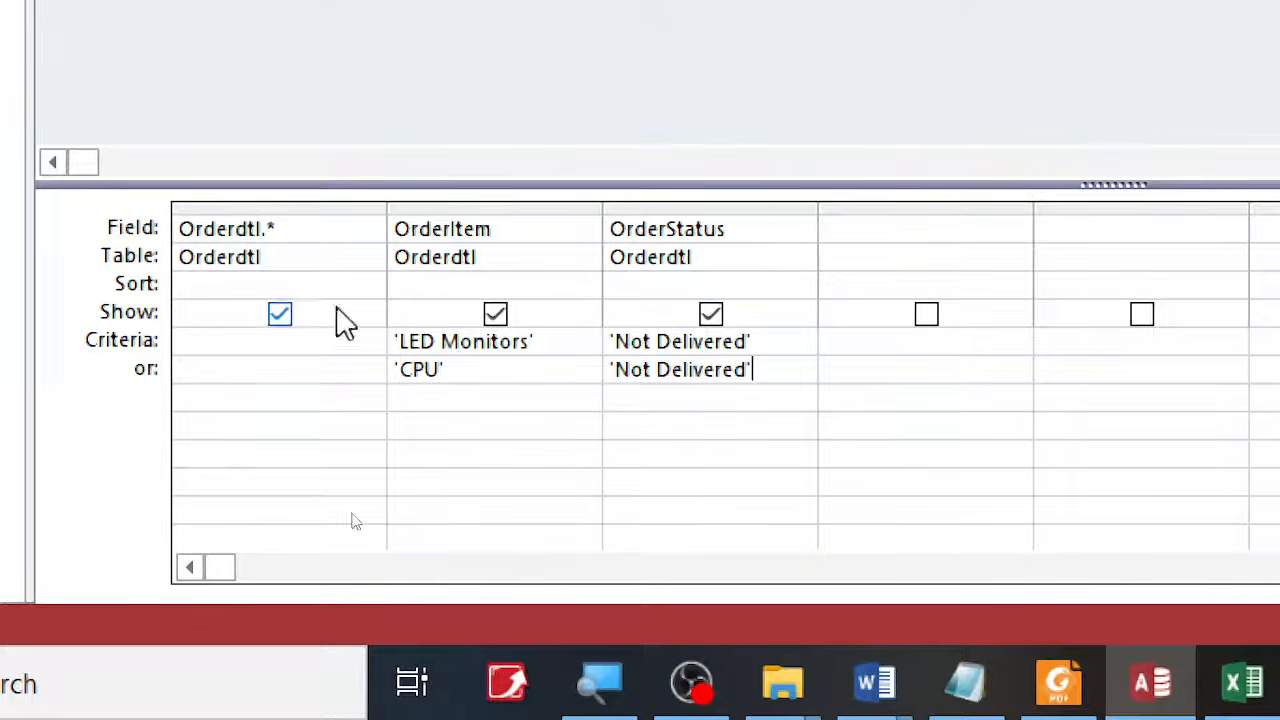
# Check the paired item and status criteria, and exclude the OrderItem and OrderStatus criteria columns from the query output.
pyautogui.moveTo(407, 341); pyautogui.dragTo(771, 337)
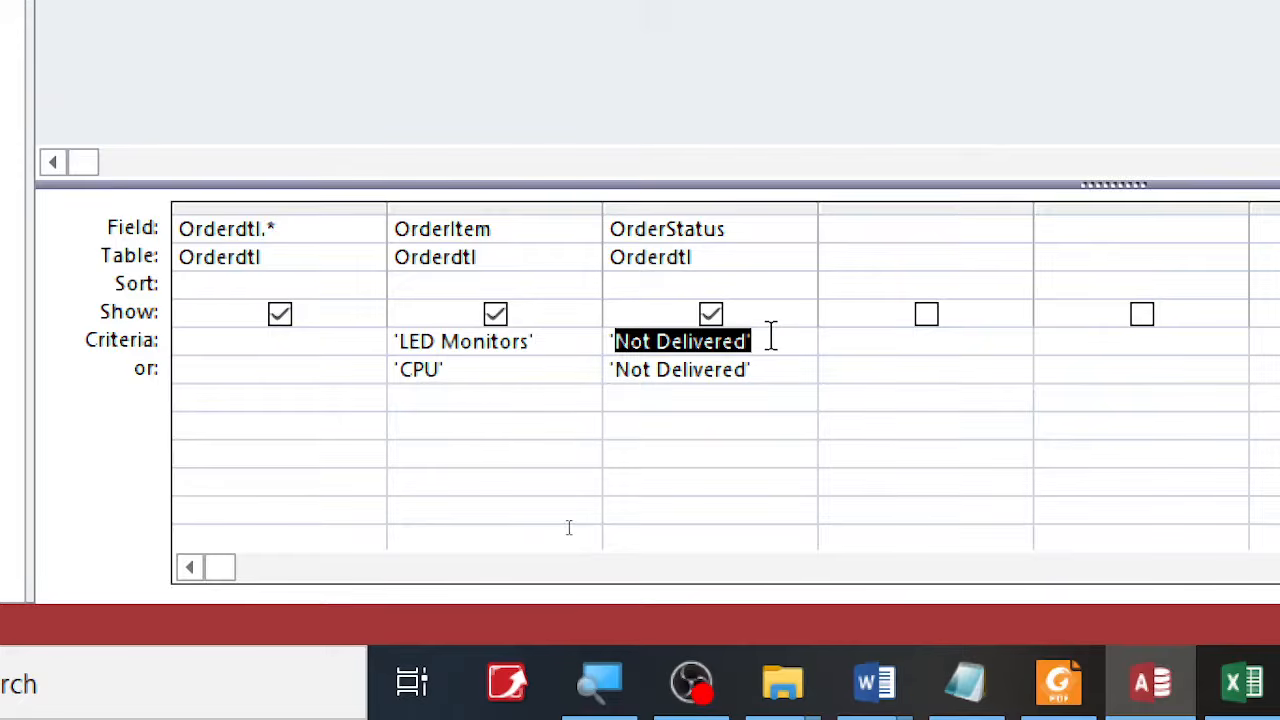
pyautogui.click(390, 369)
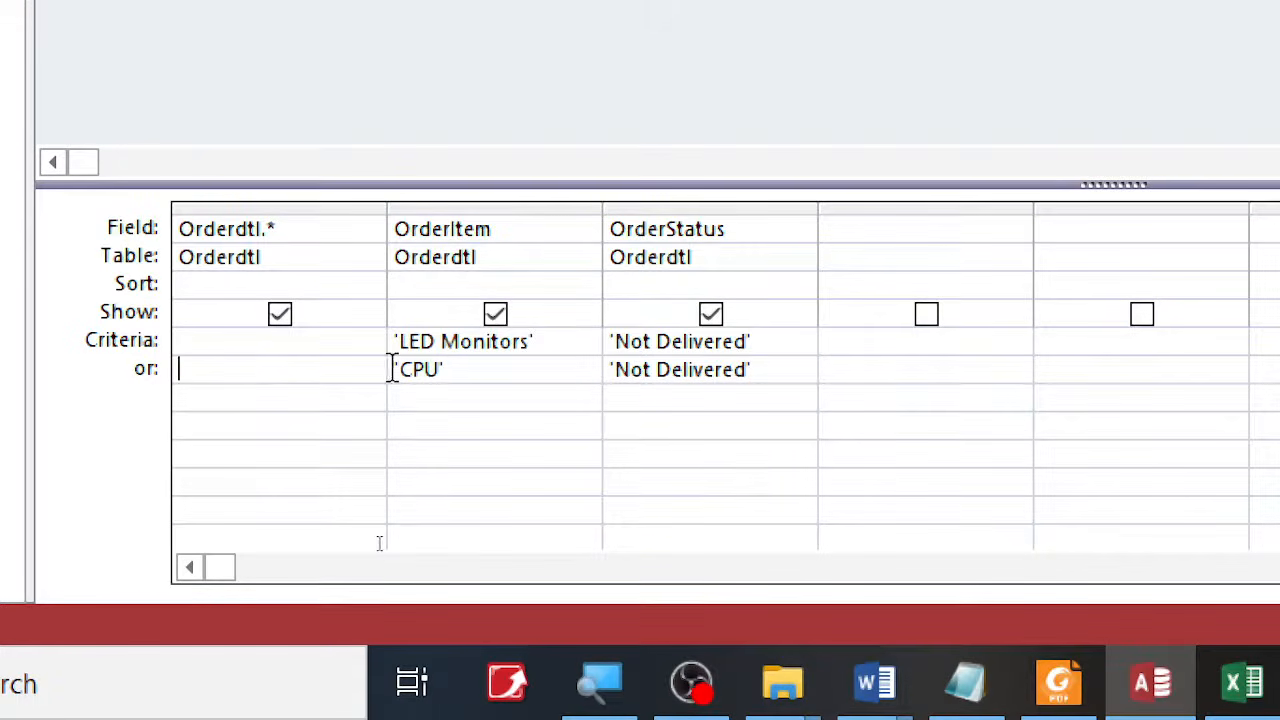
pyautogui.moveTo(617, 369); pyautogui.dragTo(763, 357)
pyautogui.click(426, 340)
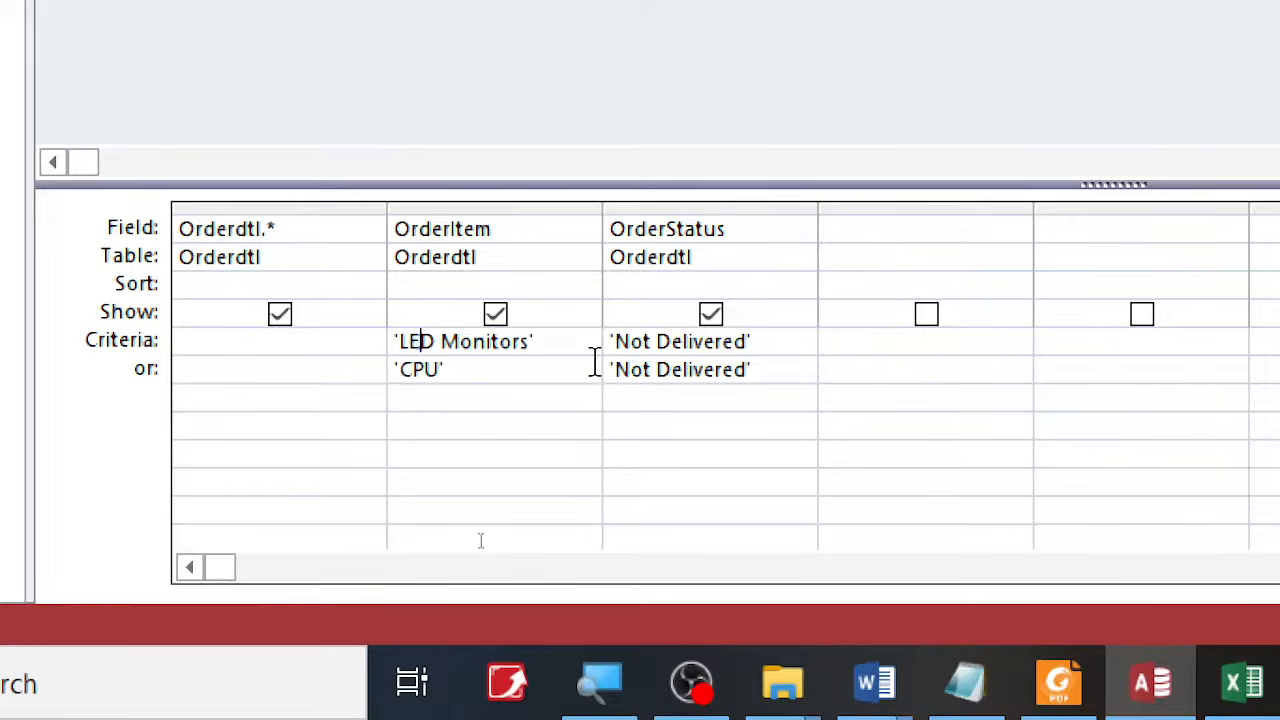
pyautogui.click(494, 318)
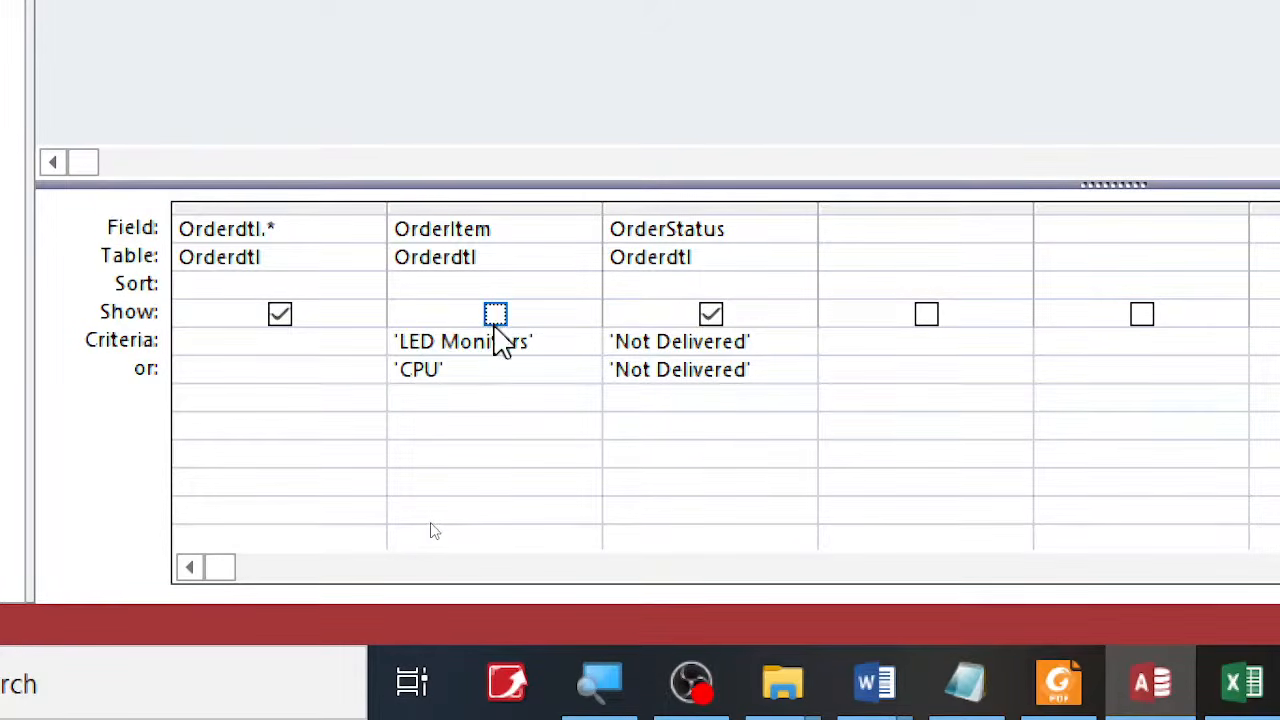
pyautogui.click(716, 316)
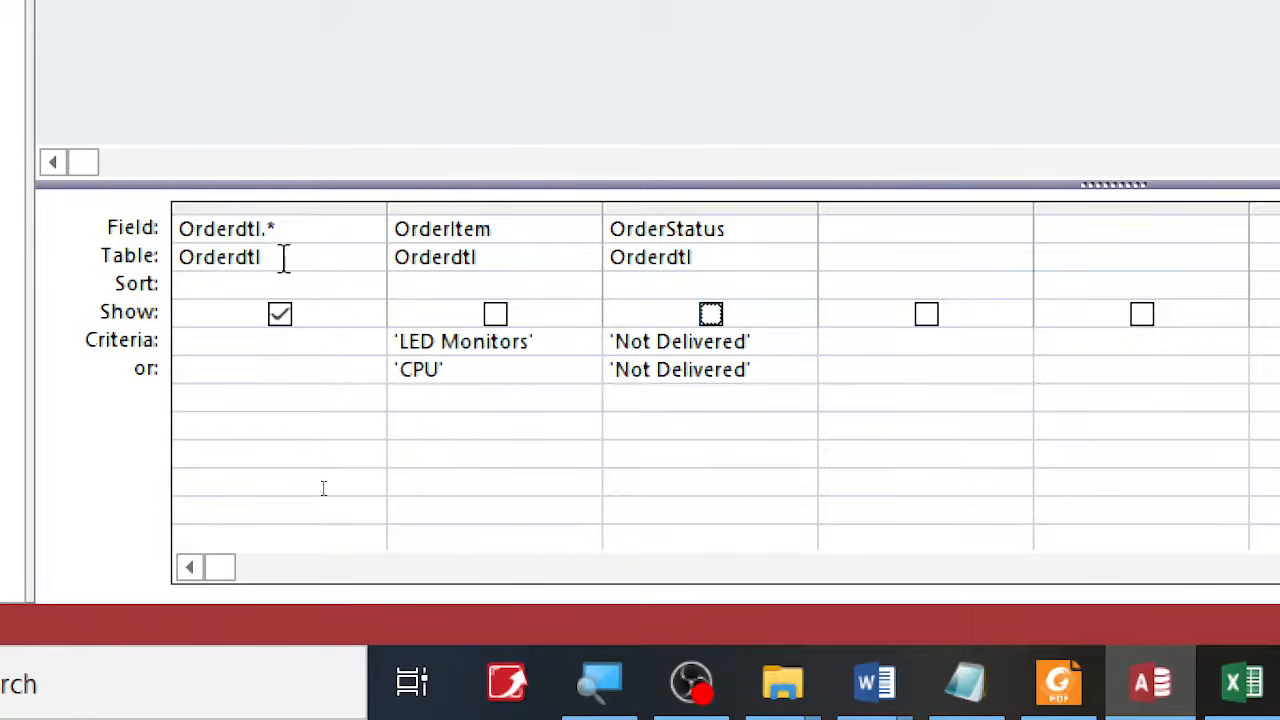
pyautogui.moveTo(277, 229); pyautogui.dragTo(262, 229)
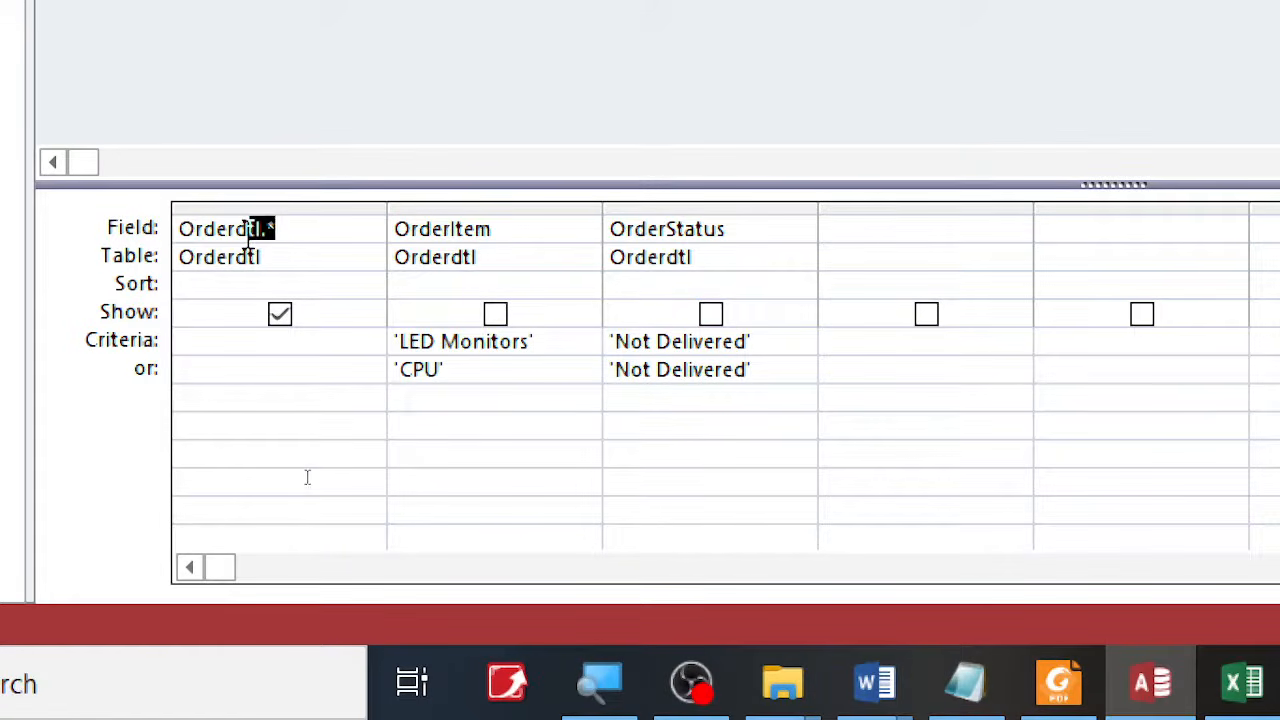
pyautogui.click(287, 256)
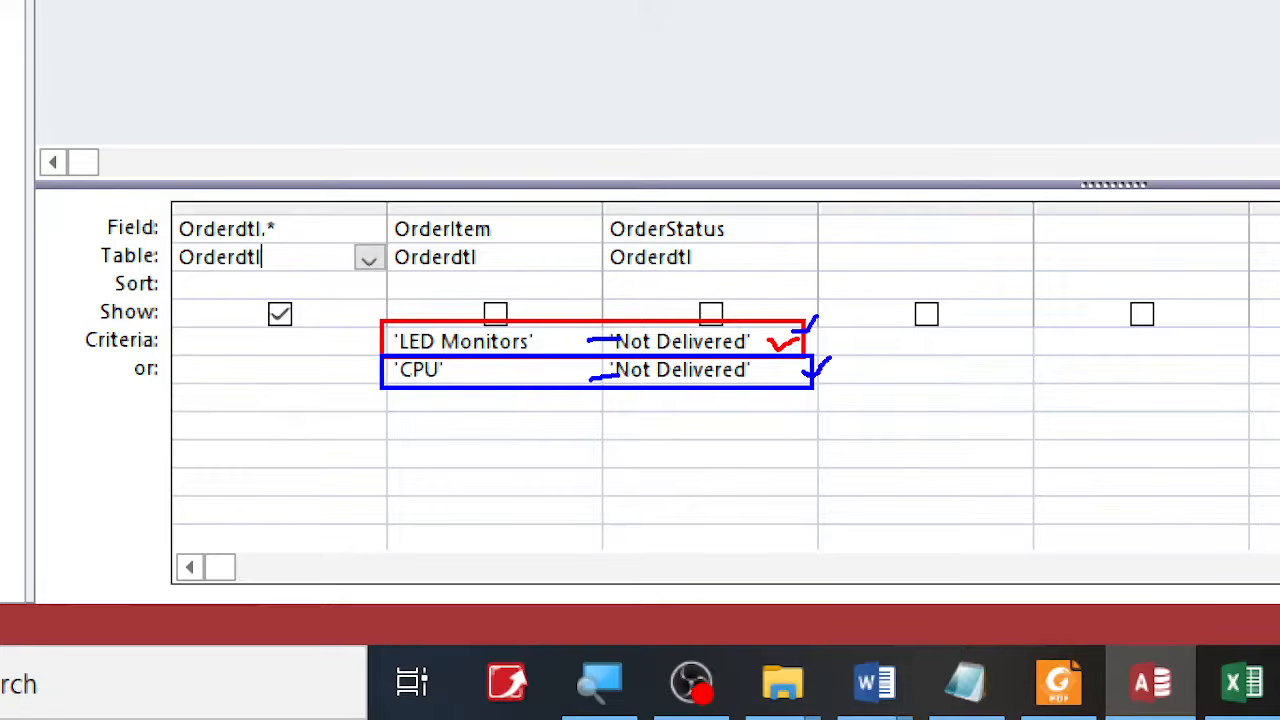
pyautogui.moveTo(294, 352); pyautogui.dragTo(368, 336)
pyautogui.moveTo(314, 450); pyautogui.dragTo(355, 413)
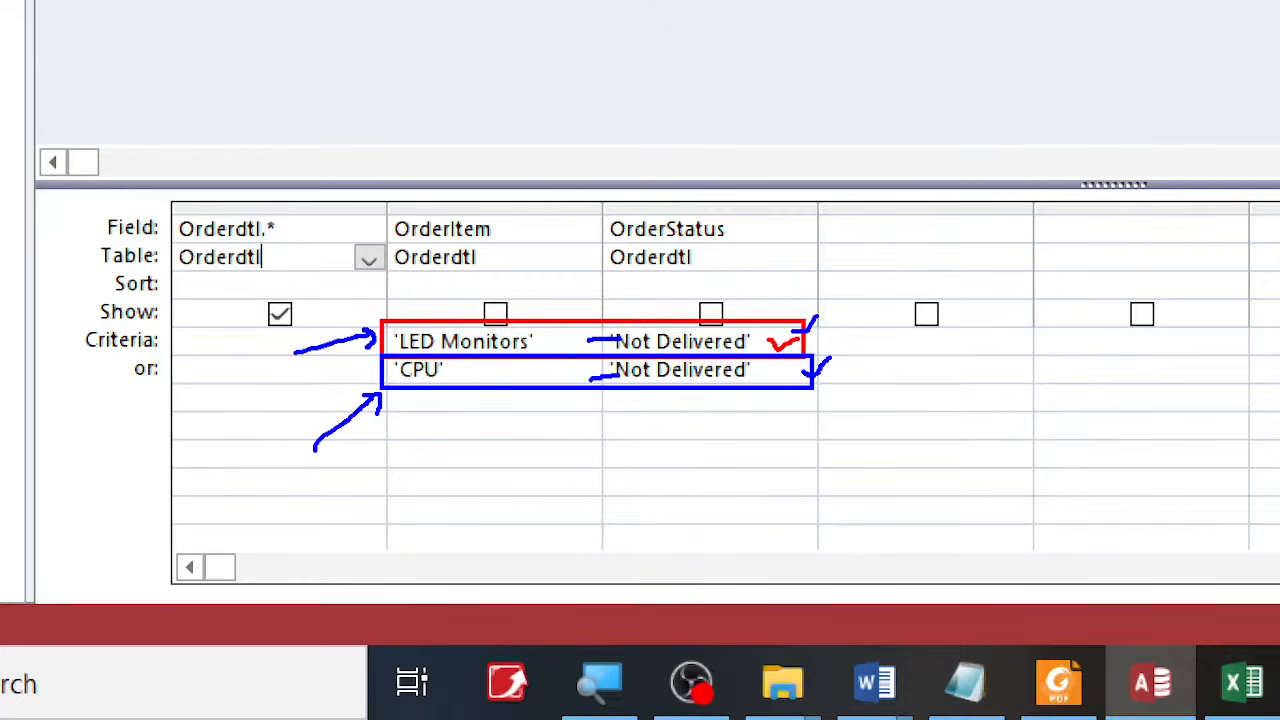
pyautogui.press('Escape')
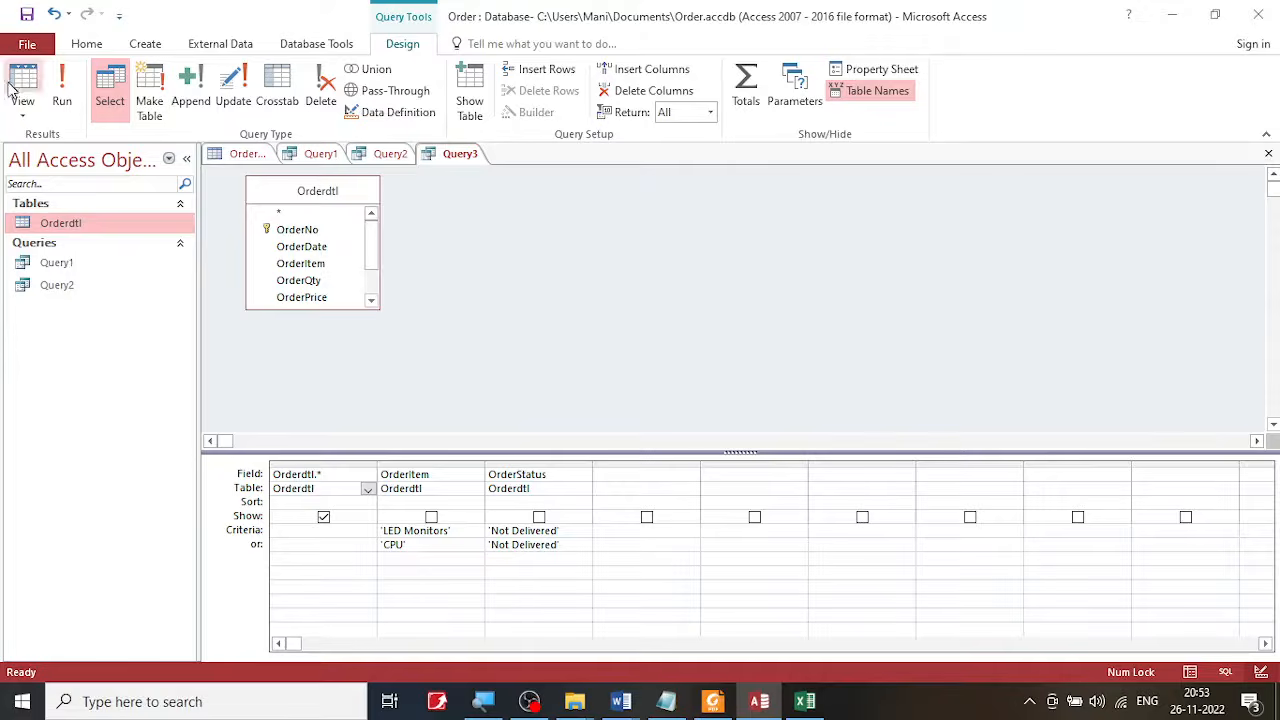
# Run the query and check its results against the CPU and LED Monitors rows in Orders.xlsx in Excel.
pyautogui.click(62, 88)
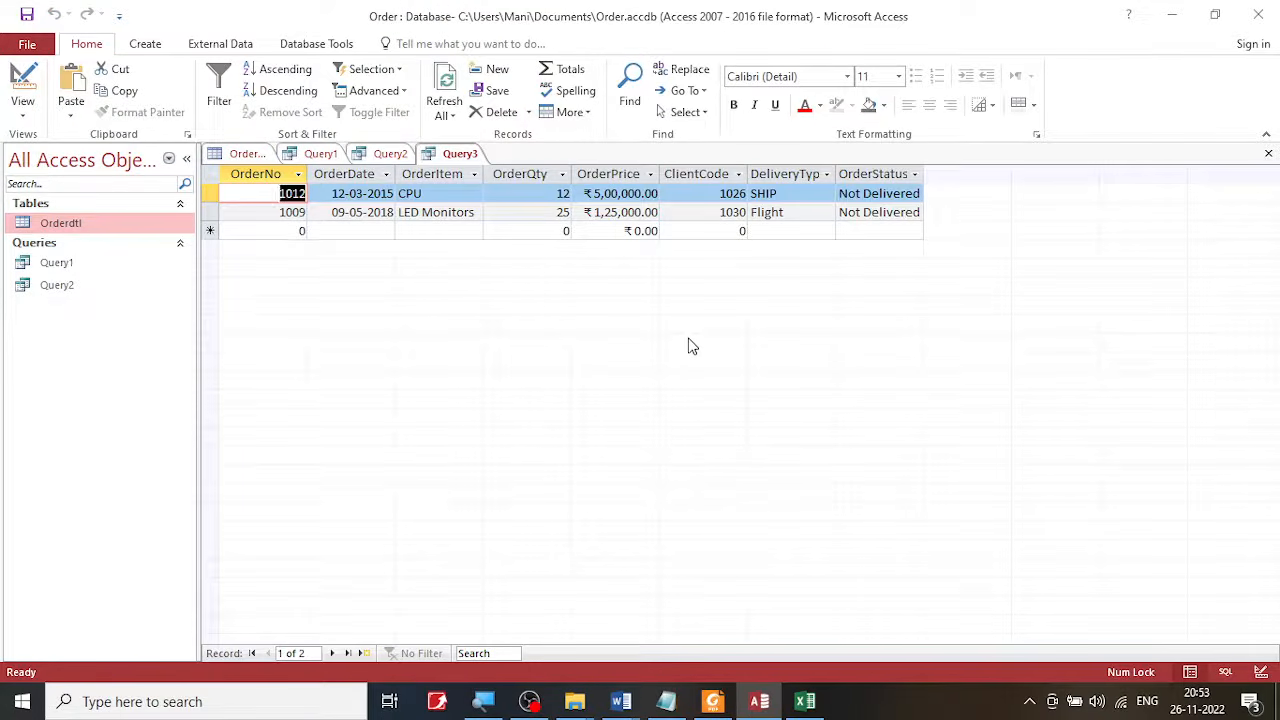
pyautogui.click(808, 704)
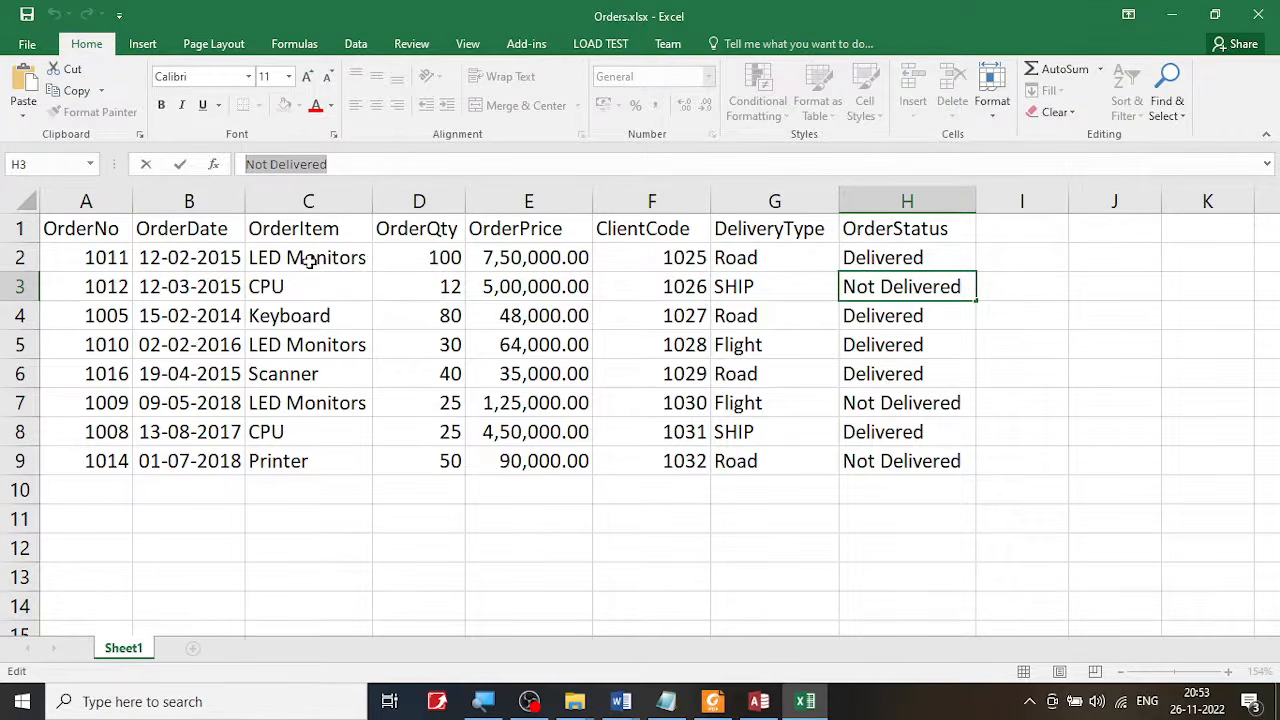
pyautogui.moveTo(1017, 286); pyautogui.dragTo(60, 286)
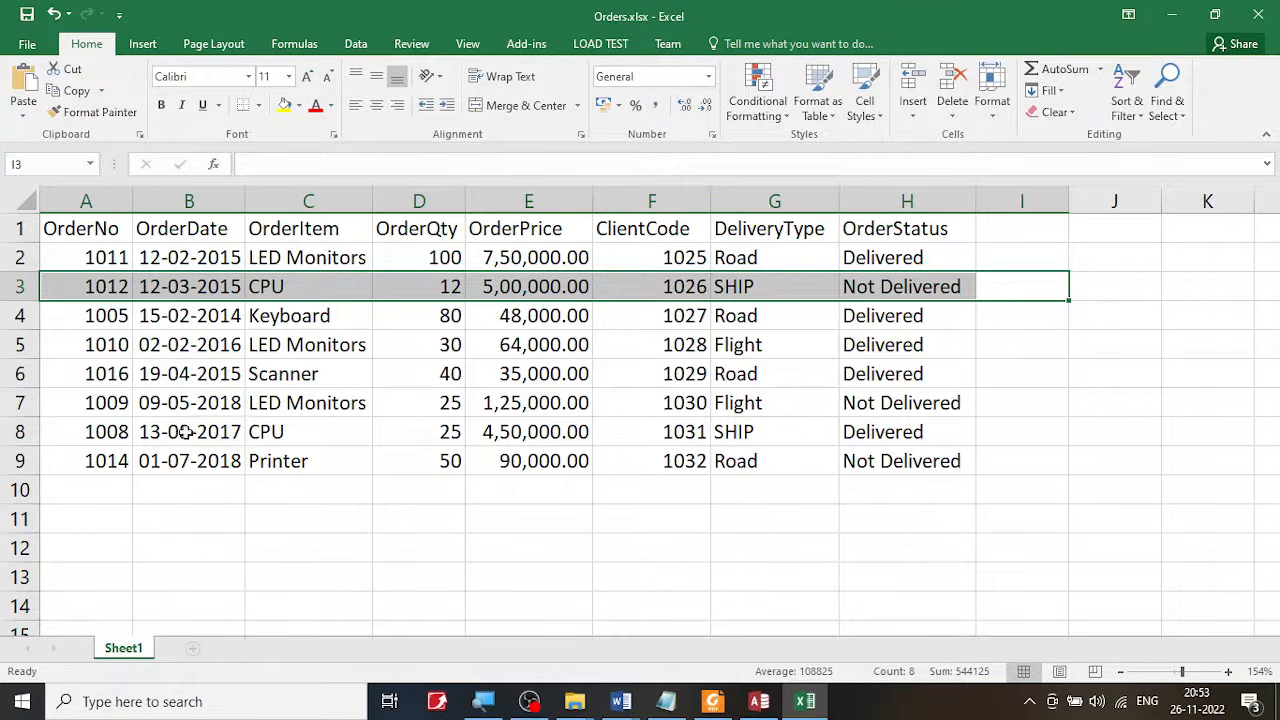
pyautogui.moveTo(992, 443); pyautogui.dragTo(117, 432)
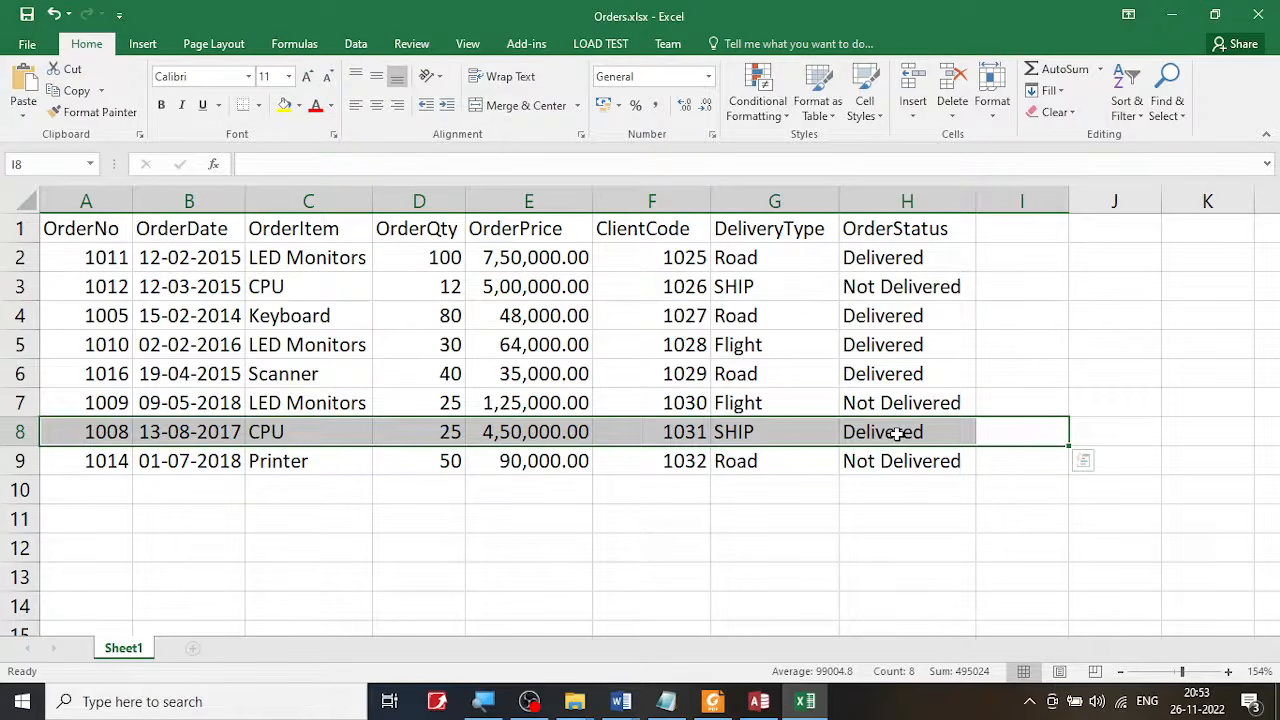
pyautogui.moveTo(1023, 252); pyautogui.dragTo(163, 251)
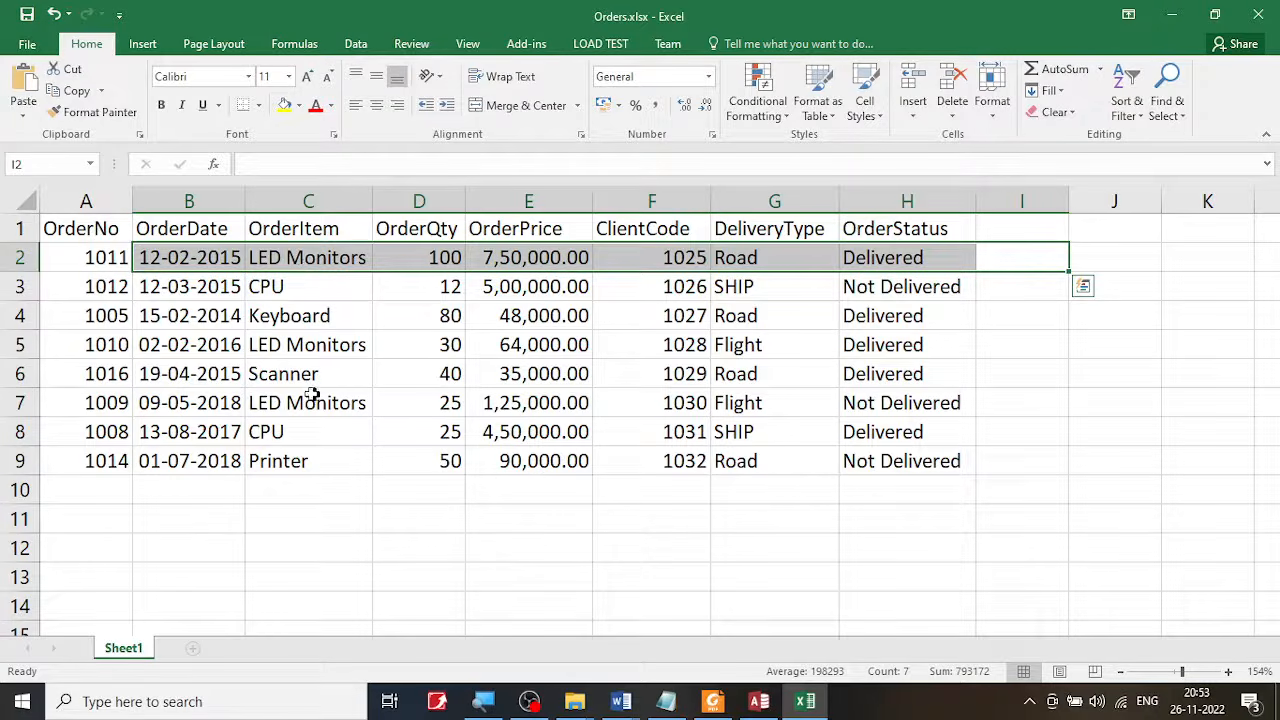
pyautogui.moveTo(1000, 396); pyautogui.dragTo(112, 406)
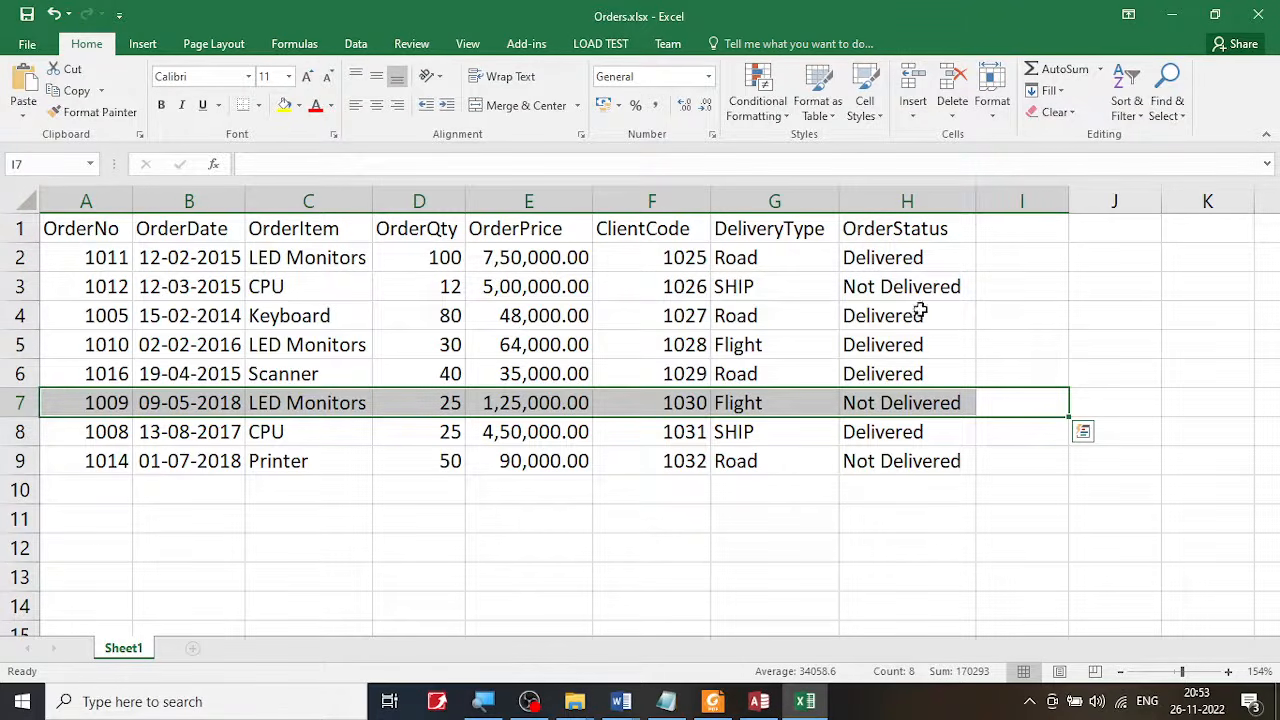
# Return to Access, save the query under its default name, and switch to the lab PDF in Foxit PDF Reader.
pyautogui.click(759, 701)
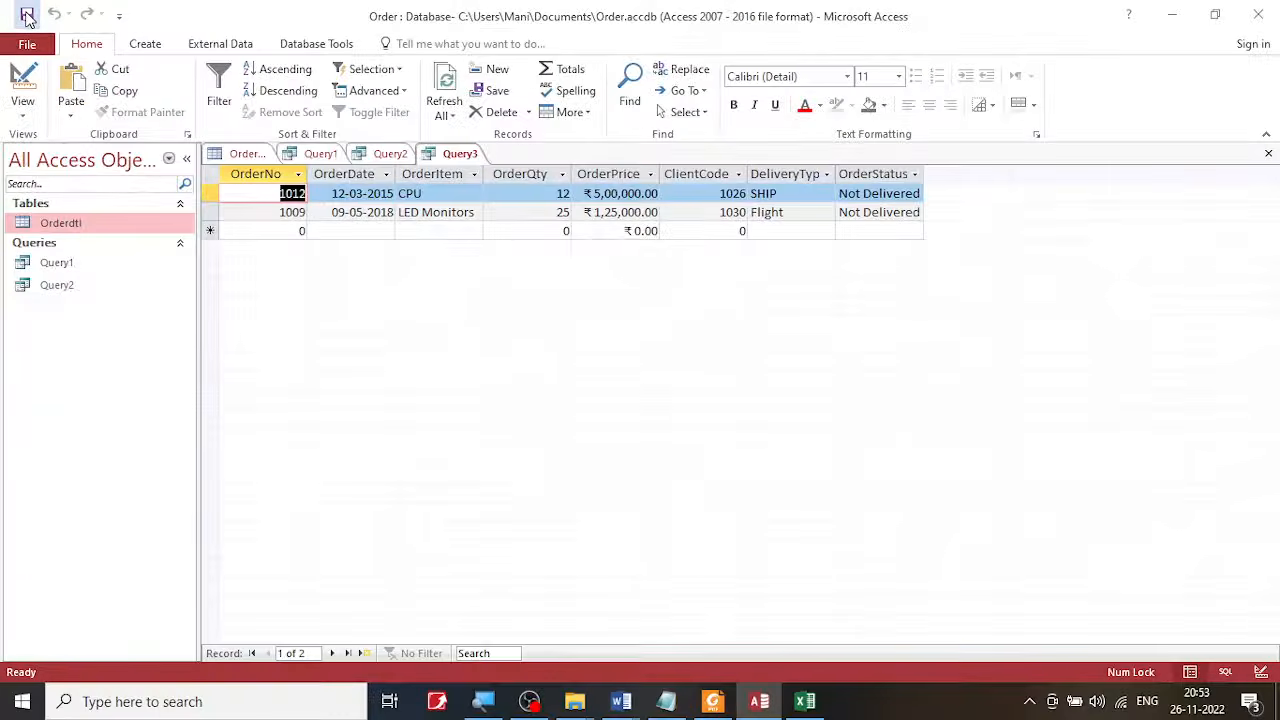
pyautogui.click(30, 22)
pyautogui.click(640, 280)
pyautogui.click(712, 701)
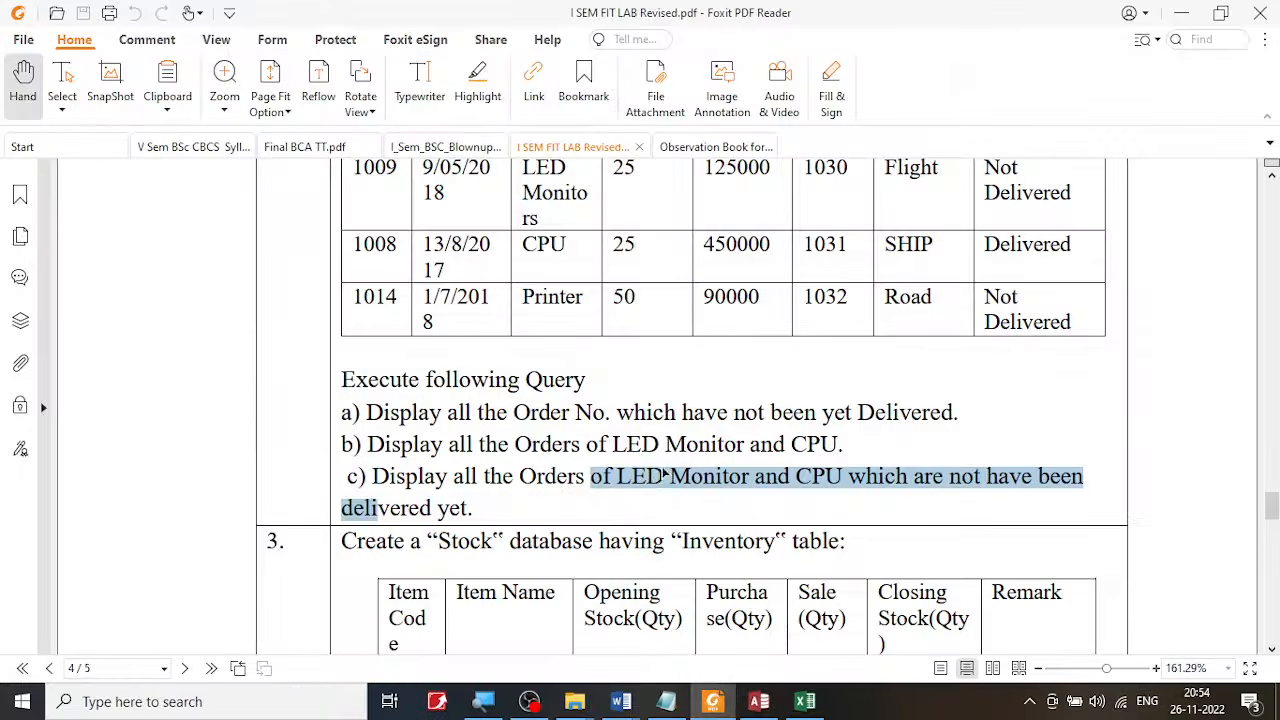